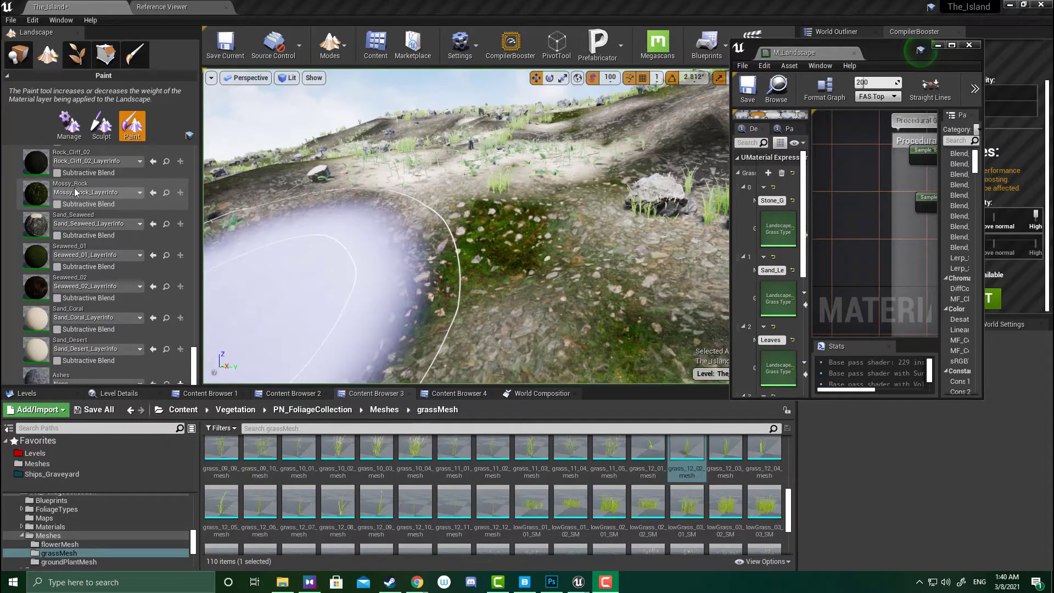
Rename the Forest entry, grass type 4 of the M_Landscape Grass output node, to Mossy_Rock.
{"action": "left_click", "coordinate": [953, 46]}
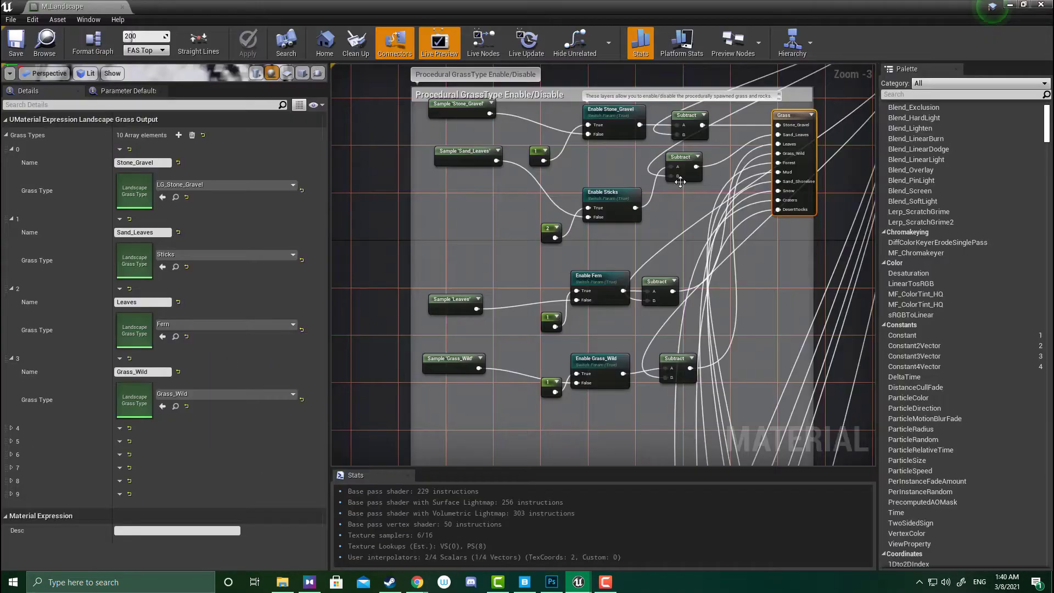
{"action": "scroll", "coordinate": [795, 158], "scroll_direction": "up", "scroll_amount": 3}
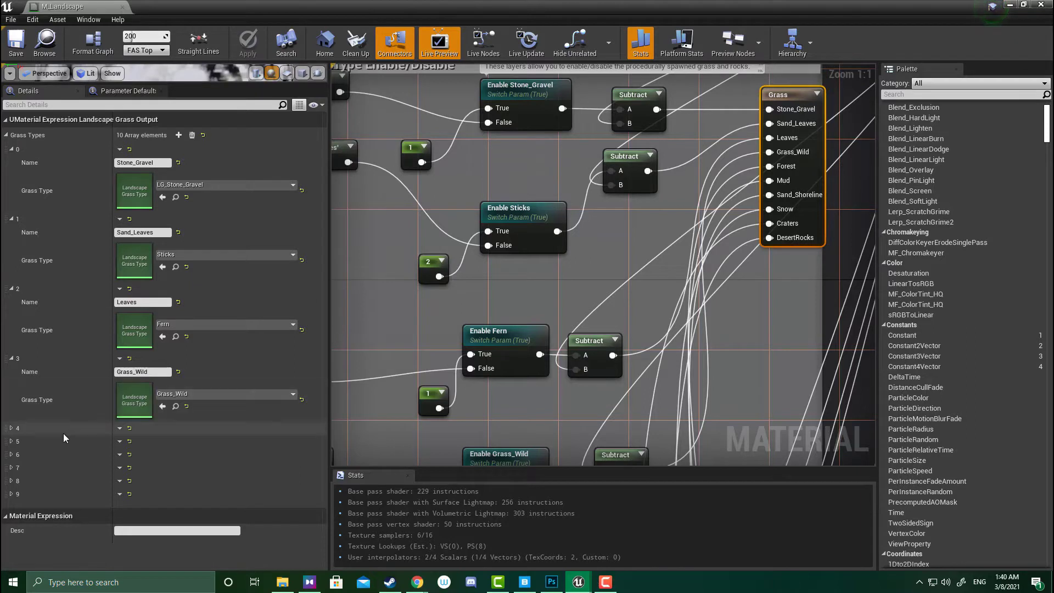
{"action": "left_click", "coordinate": [10, 429]}
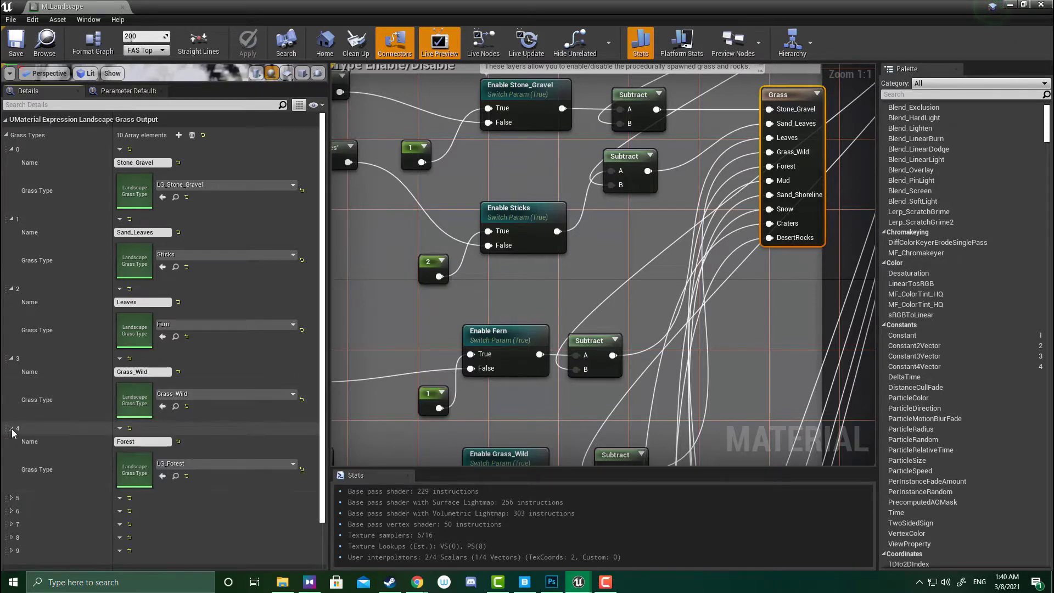
{"action": "left_click", "coordinate": [142, 441]}
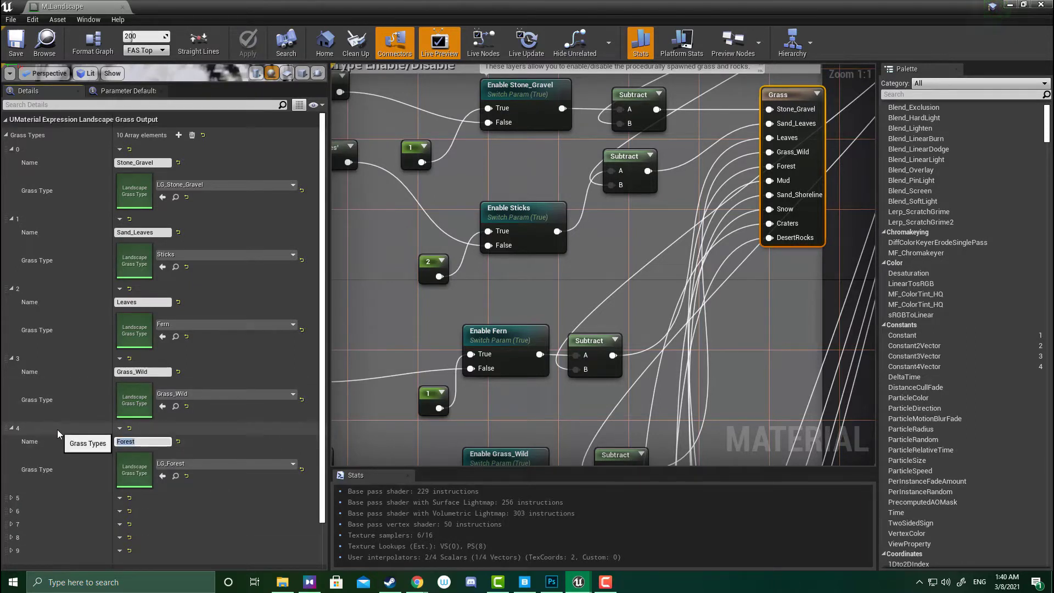
{"action": "type", "text": "Mossy_Rock"}
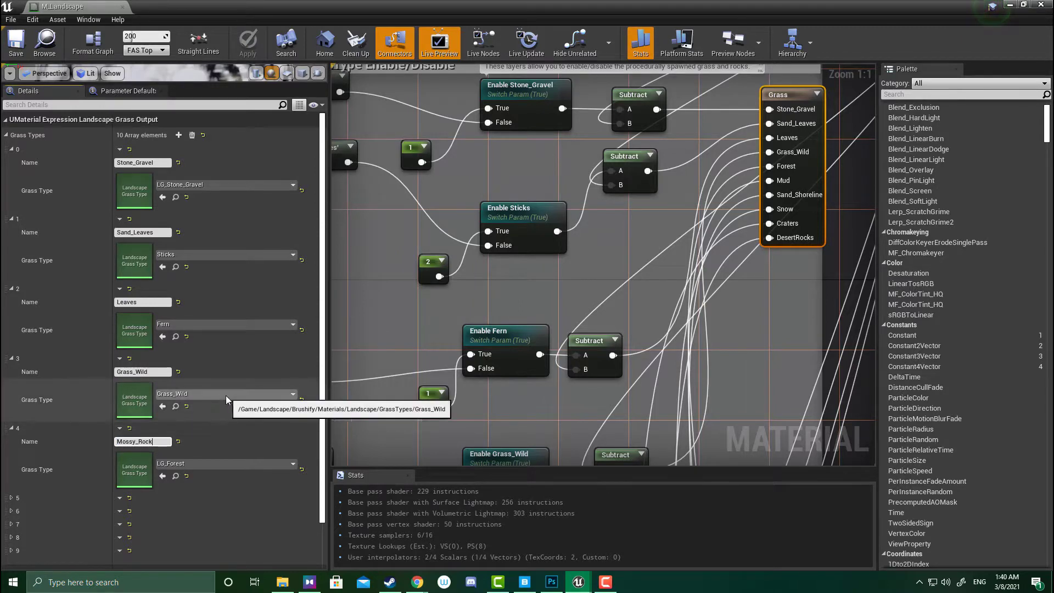
{"action": "key", "text": "Tab"}
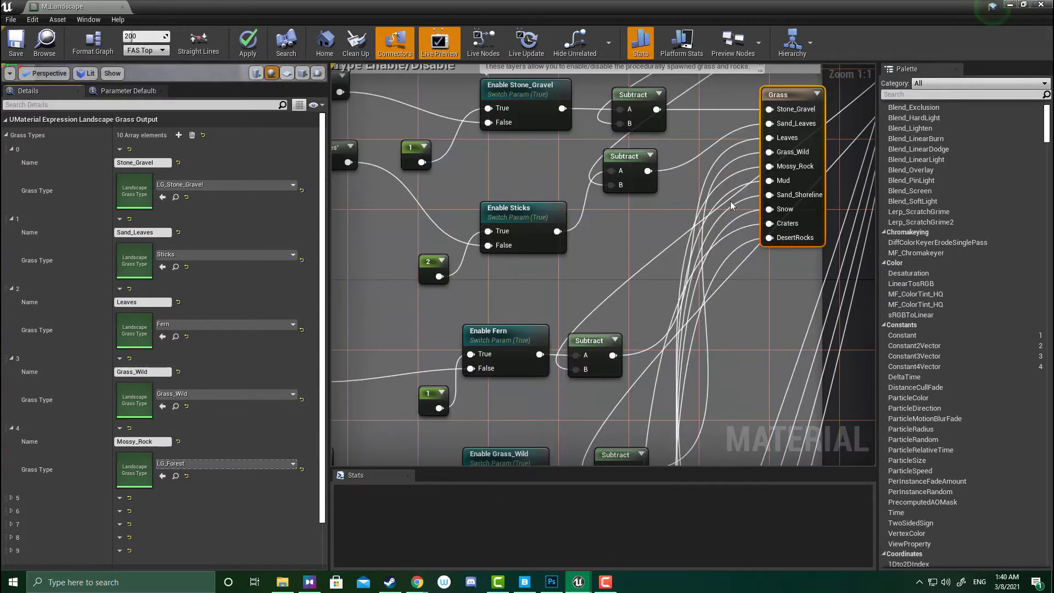
Try to move the Enable Mud Rocks node group up beneath the Enable Grass_Wild nodes.
{"action": "scroll", "coordinate": [729, 361], "scroll_direction": "down", "scroll_amount": 4}
{"action": "right_click_drag", "start_coordinate": [721, 373], "coordinate": [698, 199]}
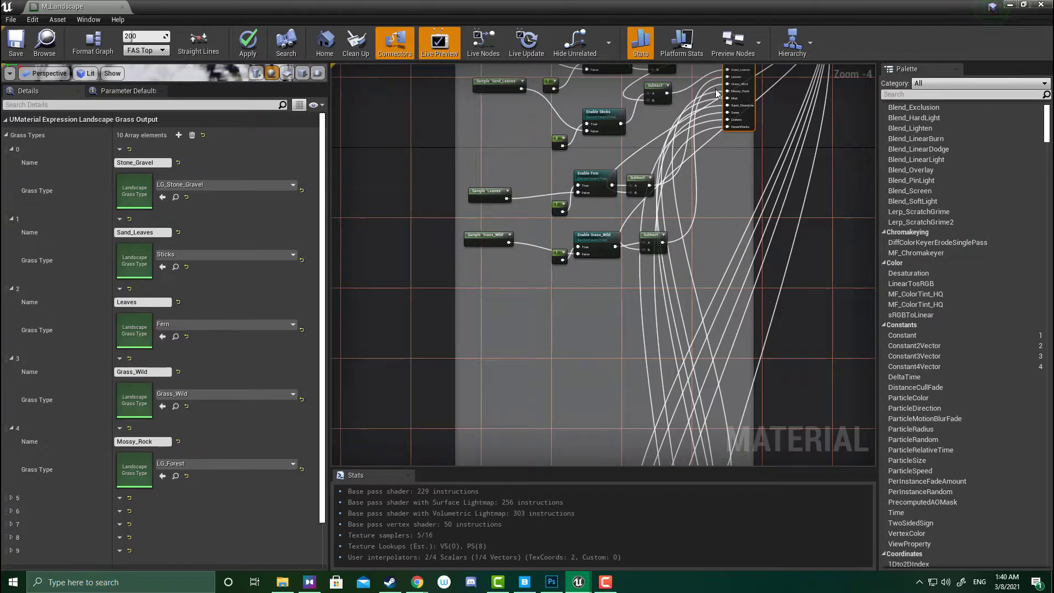
{"action": "scroll", "coordinate": [715, 94], "scroll_direction": "down", "scroll_amount": 4}
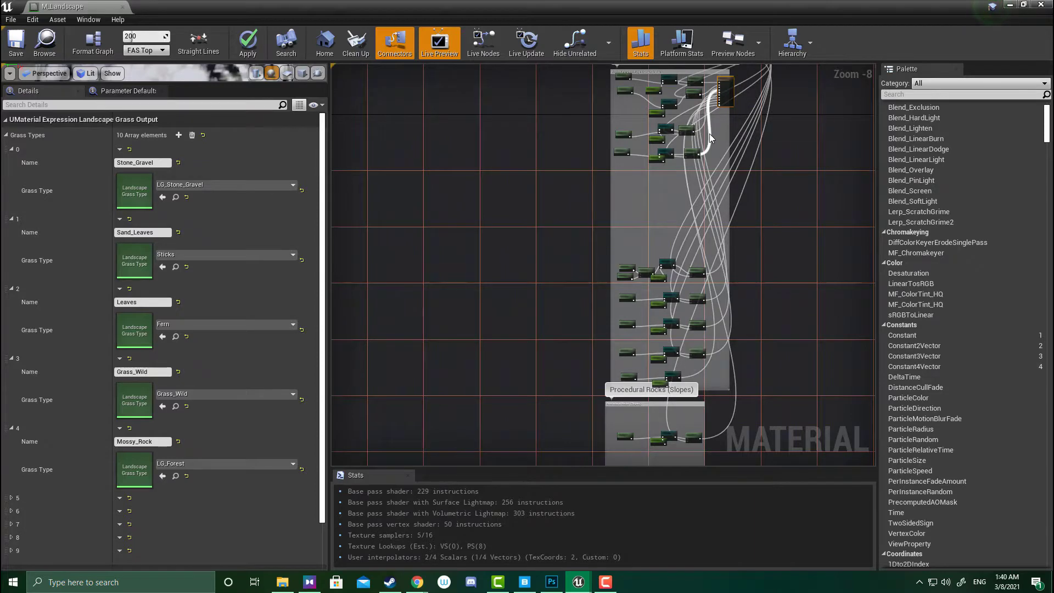
{"action": "scroll", "coordinate": [721, 95], "scroll_direction": "up", "scroll_amount": 2}
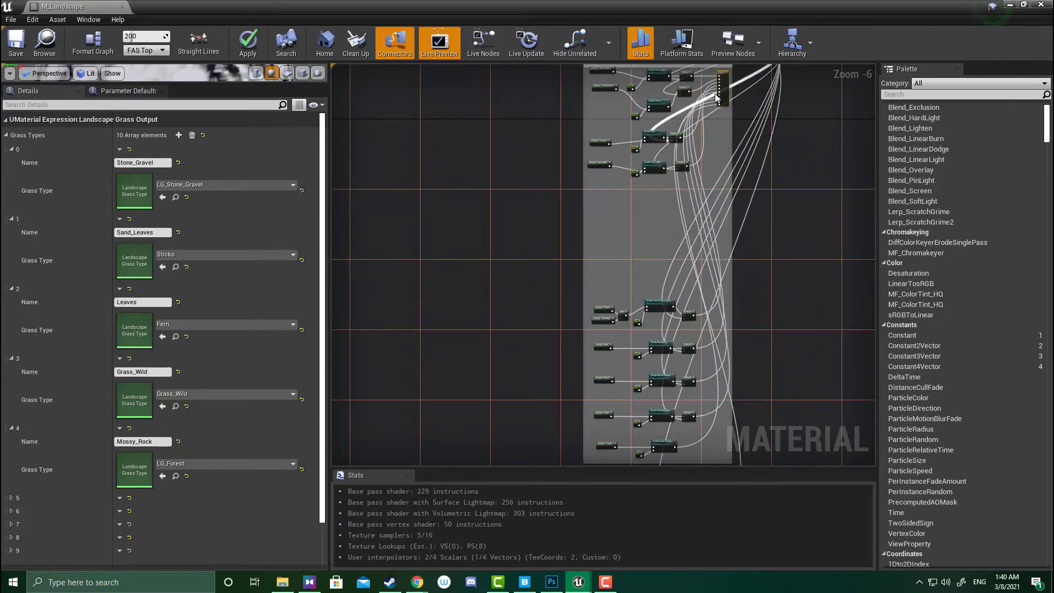
{"action": "scroll", "coordinate": [674, 323], "scroll_direction": "up", "scroll_amount": 5}
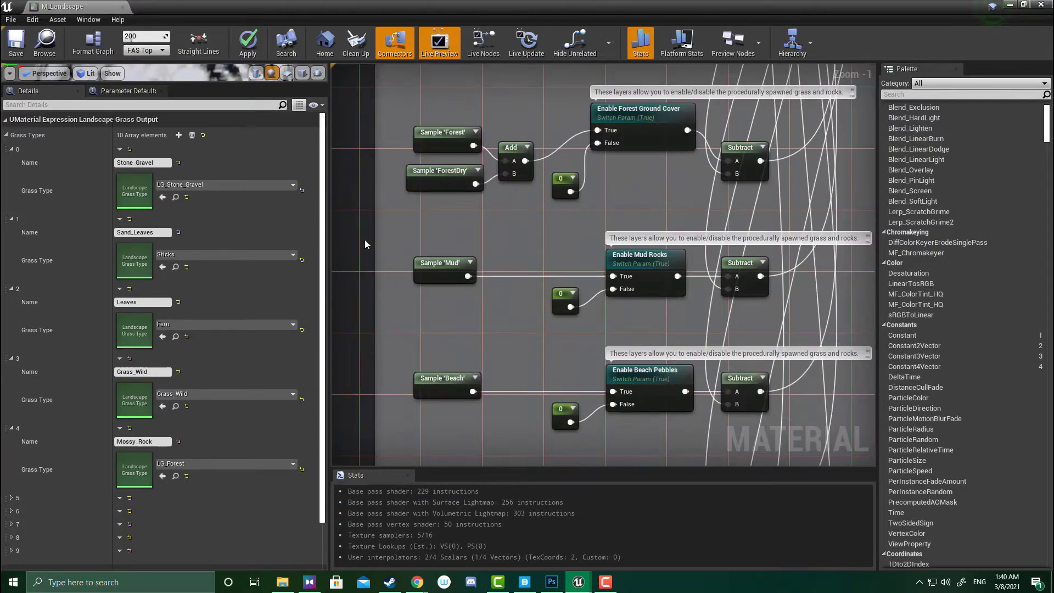
{"action": "left_click_drag", "start_coordinate": [380, 243], "coordinate": [736, 285]}
{"action": "right_click_drag", "start_coordinate": [796, 199], "coordinate": [662, 332]}
{"action": "scroll", "coordinate": [668, 303], "scroll_direction": "down", "scroll_amount": 2}
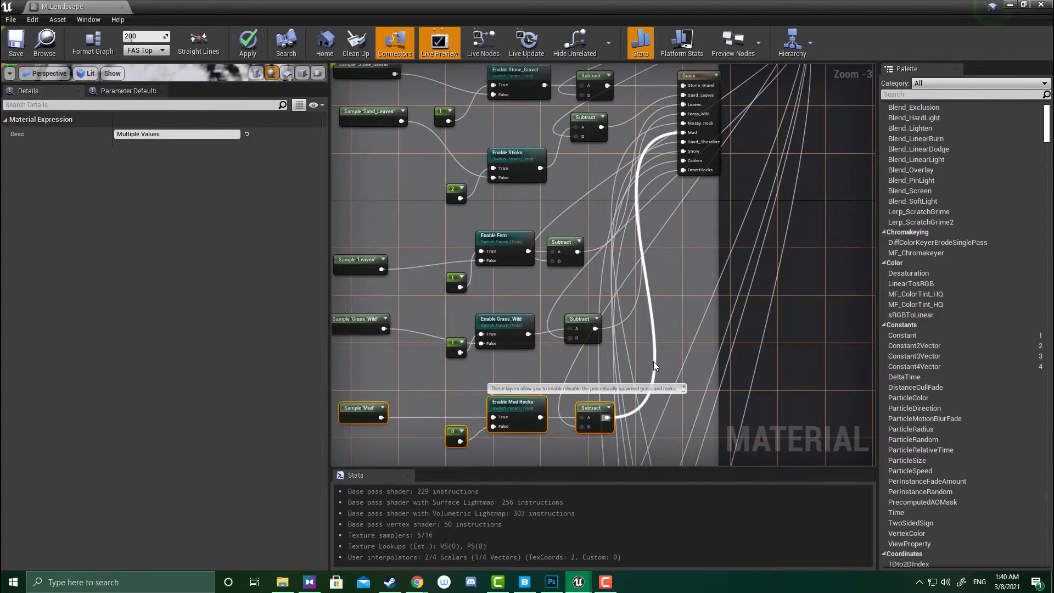
{"action": "left_click_drag", "start_coordinate": [597, 421], "coordinate": [603, 213]}
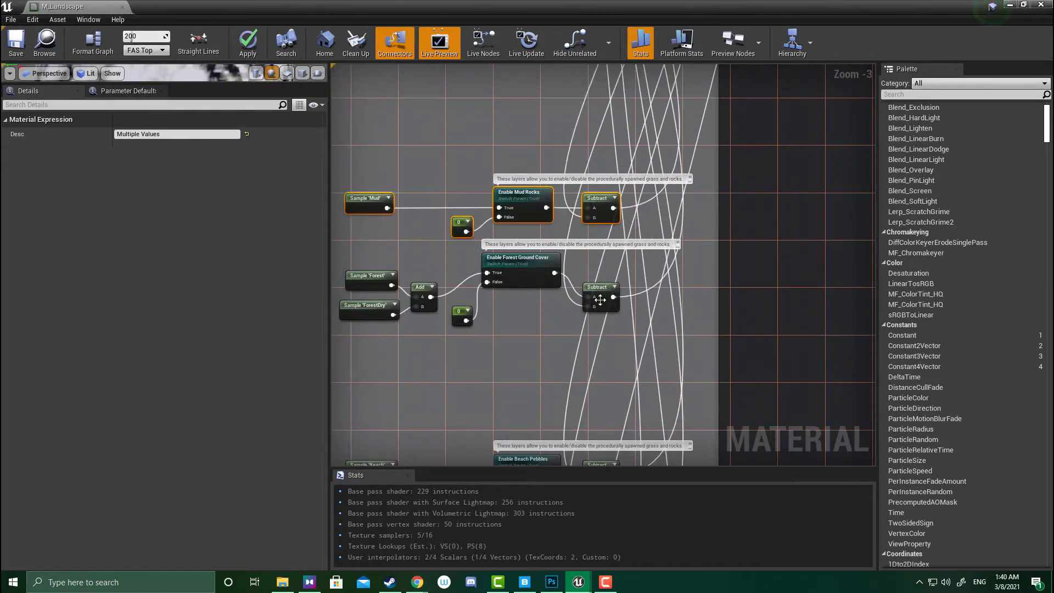
Move the Enable Forest Ground Cover node group that feeds the Mossy_Rock input up beneath the Enable Grass_Wild nodes.
{"action": "scroll", "coordinate": [683, 204], "scroll_direction": "down", "scroll_amount": 3}
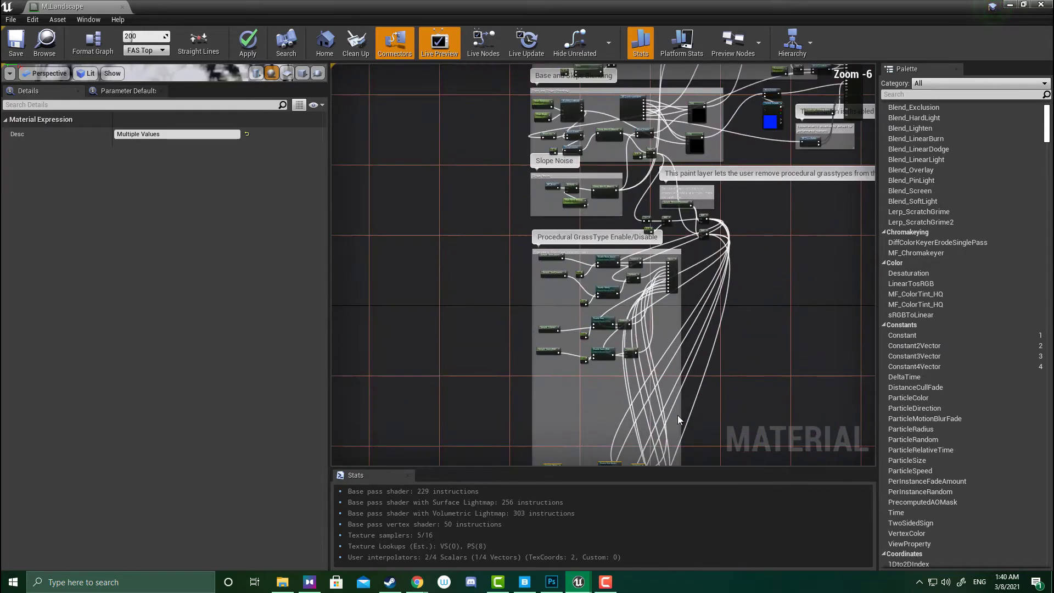
{"action": "scroll", "coordinate": [671, 301], "scroll_direction": "up", "scroll_amount": 5}
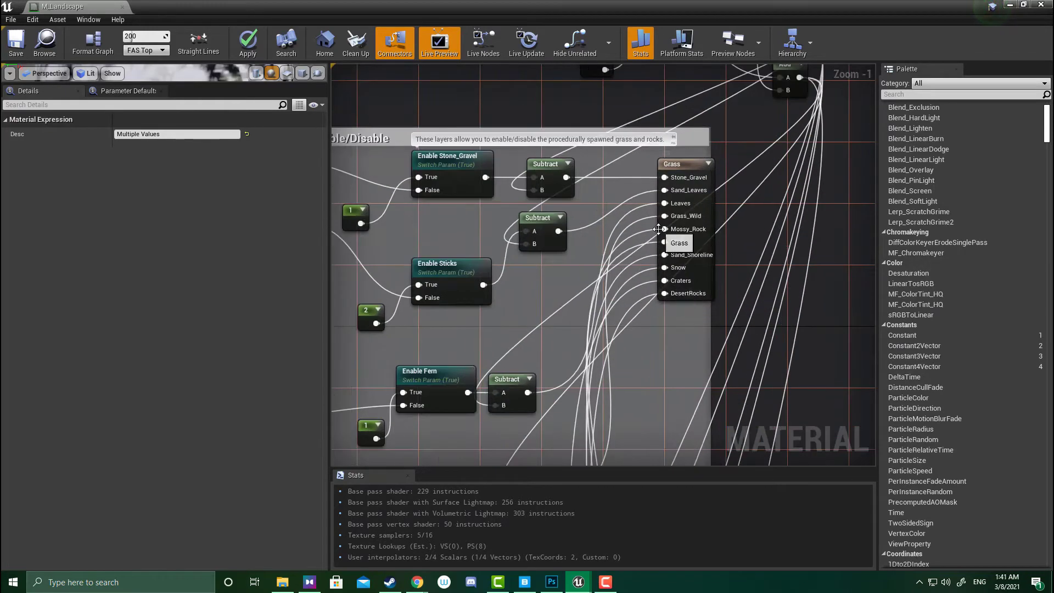
{"action": "scroll", "coordinate": [657, 241], "scroll_direction": "down", "scroll_amount": 3}
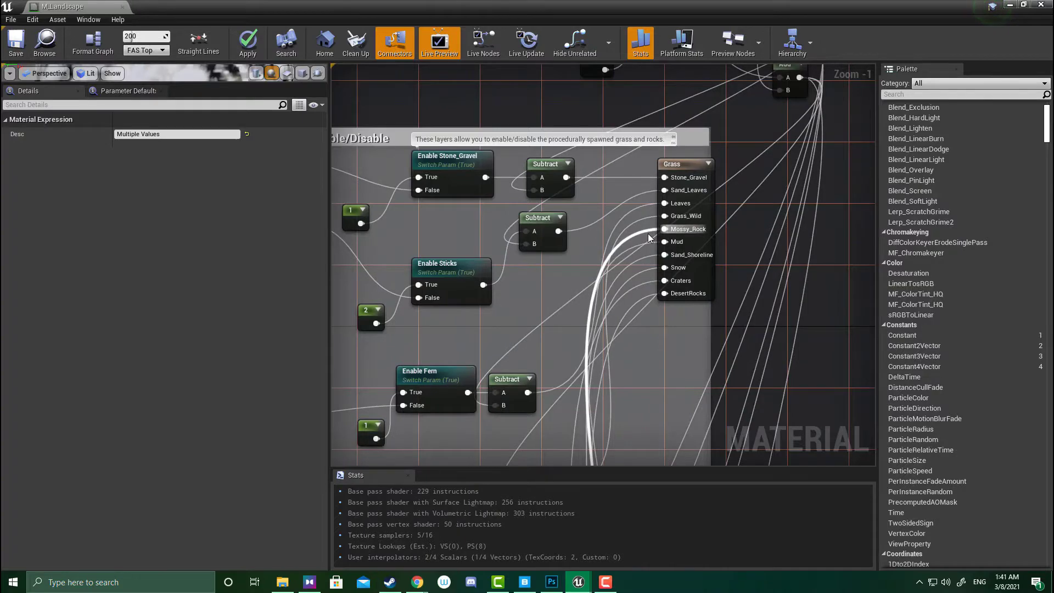
{"action": "scroll", "coordinate": [648, 235], "scroll_direction": "down", "scroll_amount": 3}
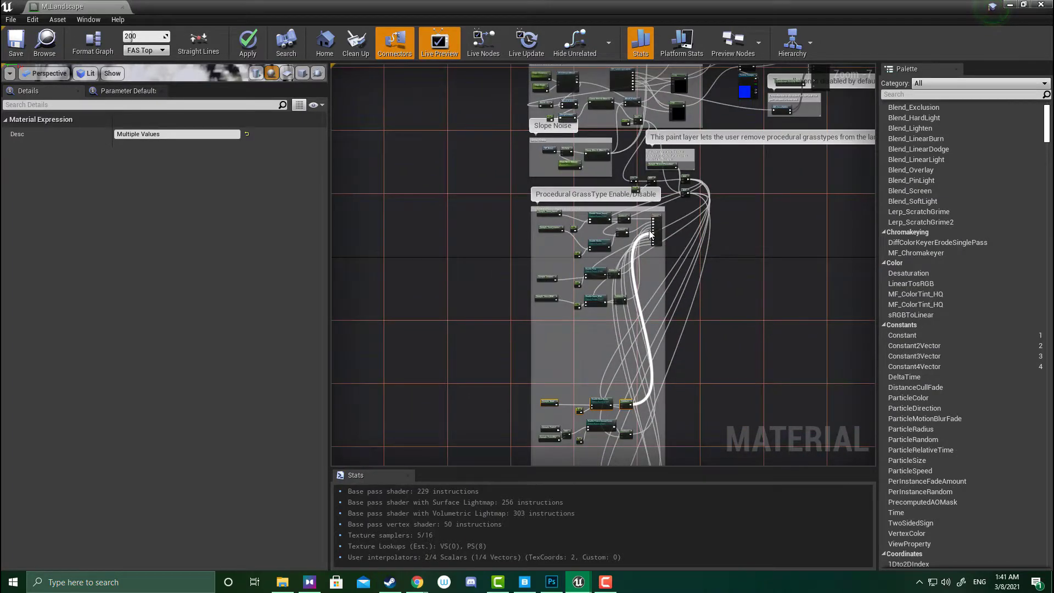
{"action": "scroll", "coordinate": [654, 248], "scroll_direction": "up", "scroll_amount": 4}
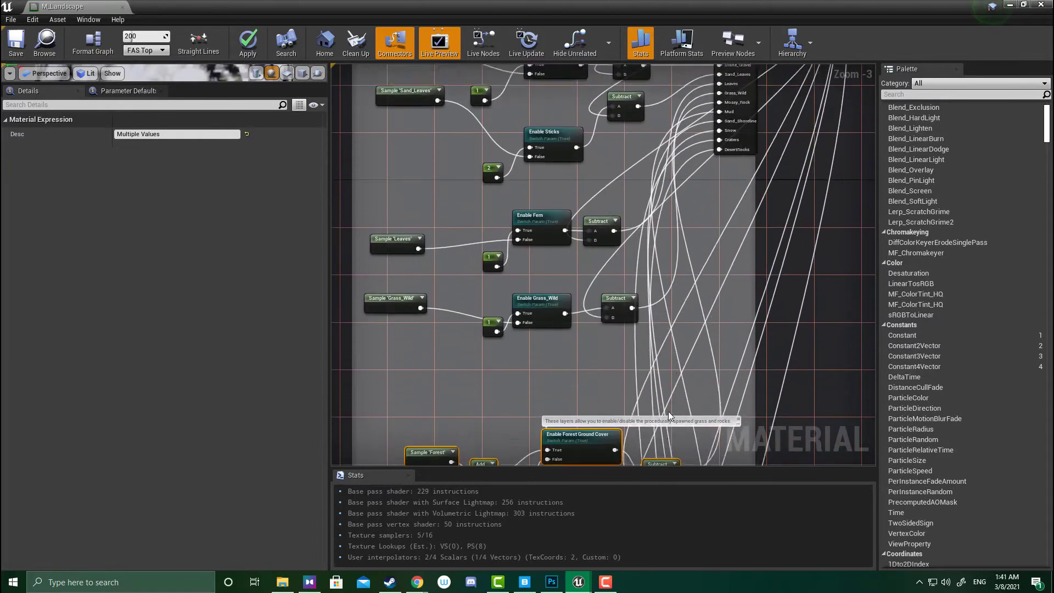
{"action": "left_click_drag", "start_coordinate": [676, 400], "coordinate": [634, 386]}
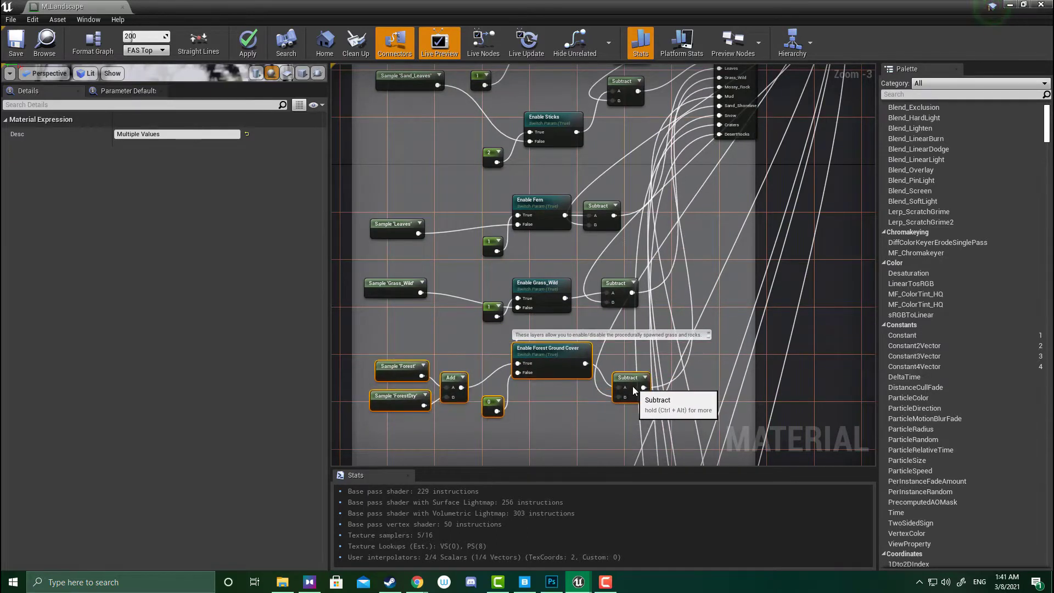
Set the parameter name of the Sample 'Forest' layer node to Mossy_Rock.
{"action": "left_click", "coordinate": [467, 342]}
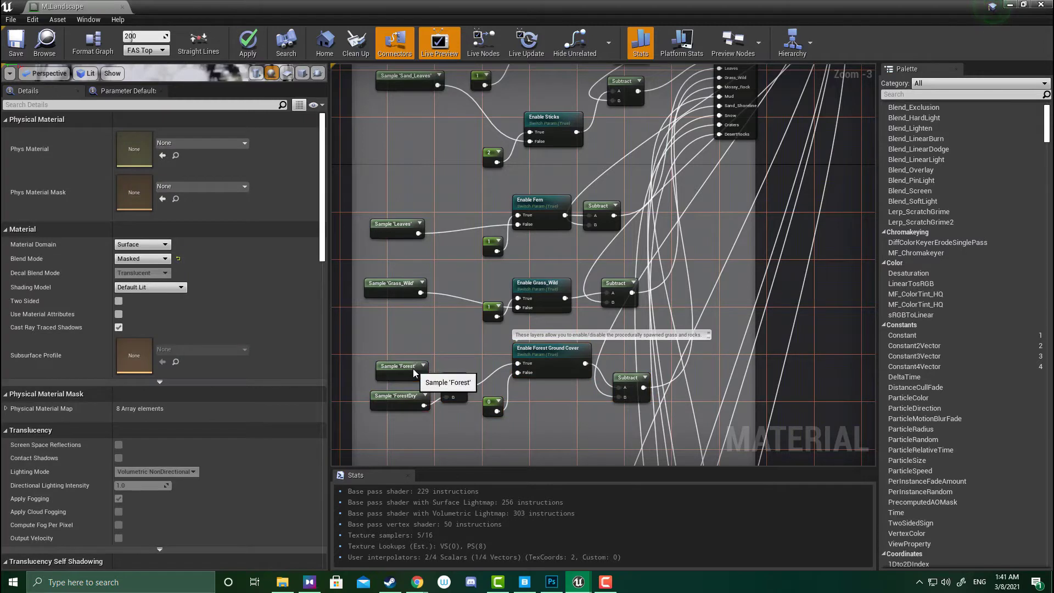
{"action": "left_click", "coordinate": [409, 367]}
{"action": "left_click", "coordinate": [134, 134]}
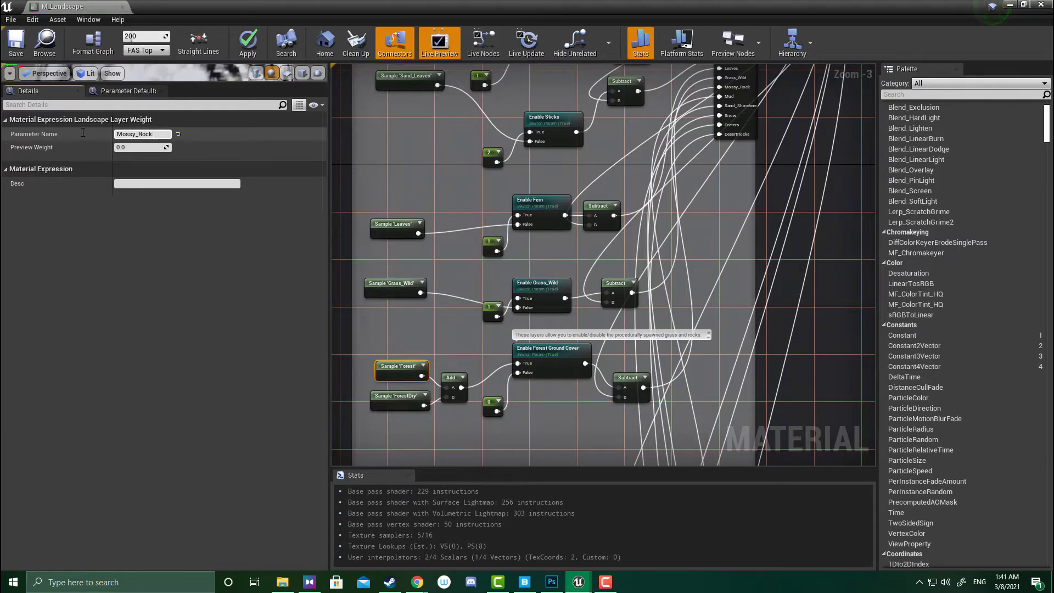
{"action": "key", "text": "Return"}
{"action": "left_click", "coordinate": [450, 361]}
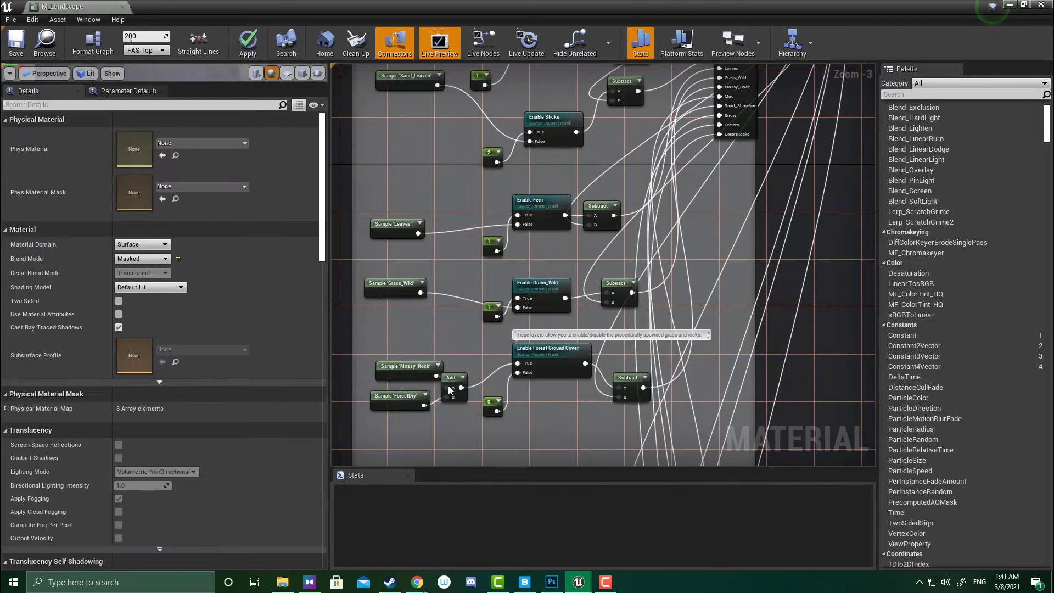
Delete the Add node and the Sample 'ForestDry' node from the Forest Ground Cover group.
{"action": "left_click", "coordinate": [460, 387]}
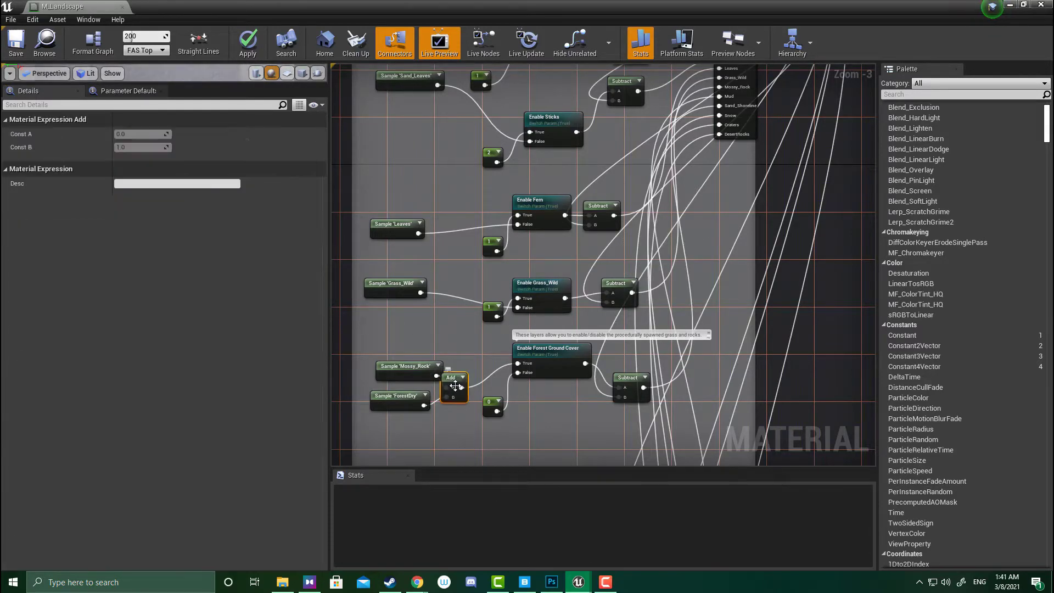
{"action": "key", "text": "Delete"}
{"action": "left_click", "coordinate": [492, 407]}
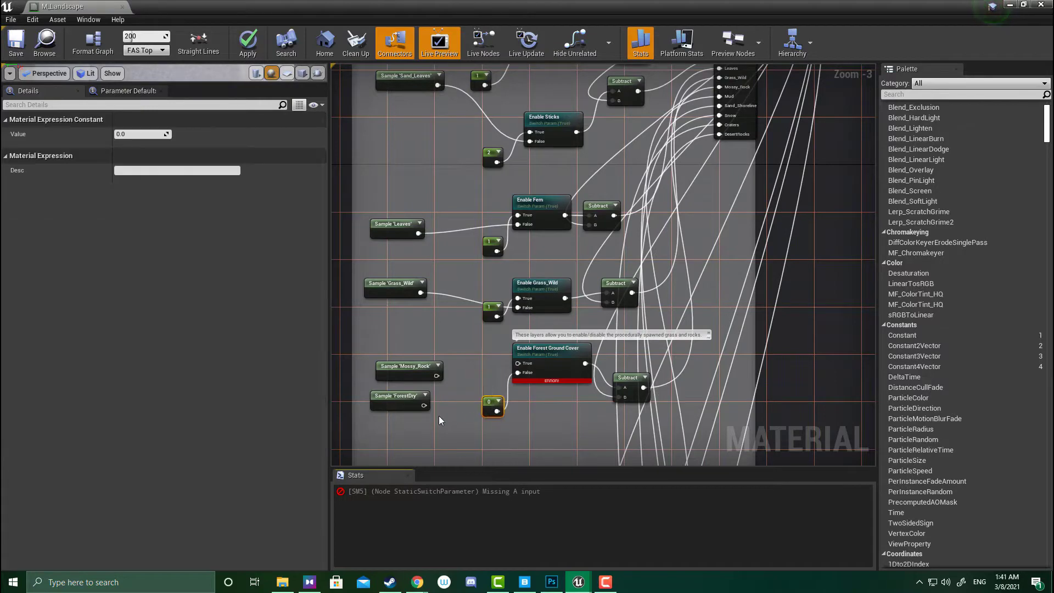
{"action": "left_click", "coordinate": [413, 401]}
{"action": "key", "text": "Delete"}
Set the group's constant to 1, then wire it to the switch's True input and Sample 'Mossy_Rock' to False.
{"action": "left_click", "coordinate": [492, 406]}
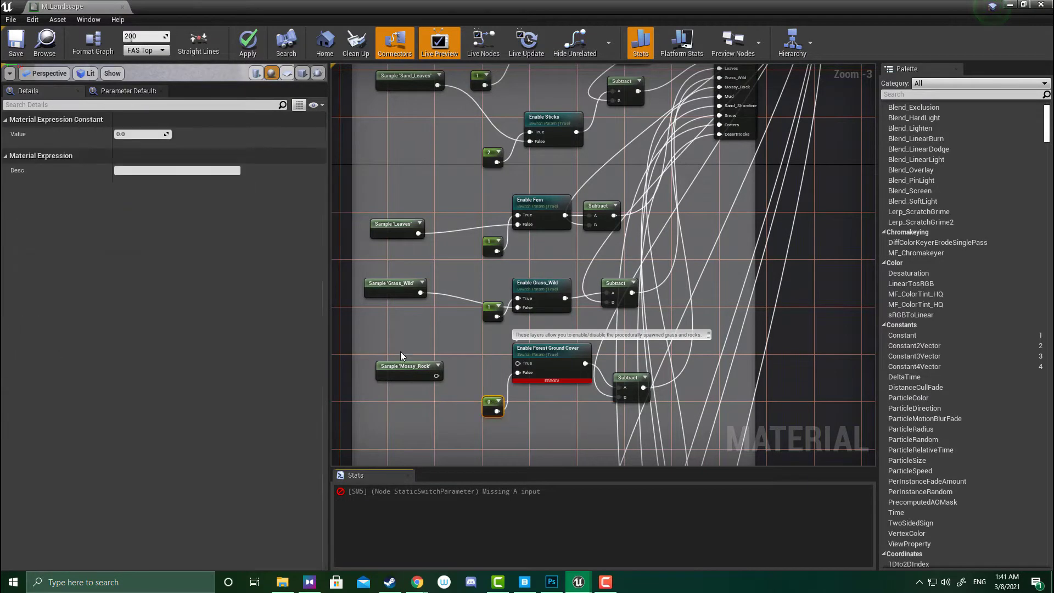
{"action": "left_click", "coordinate": [126, 134]}
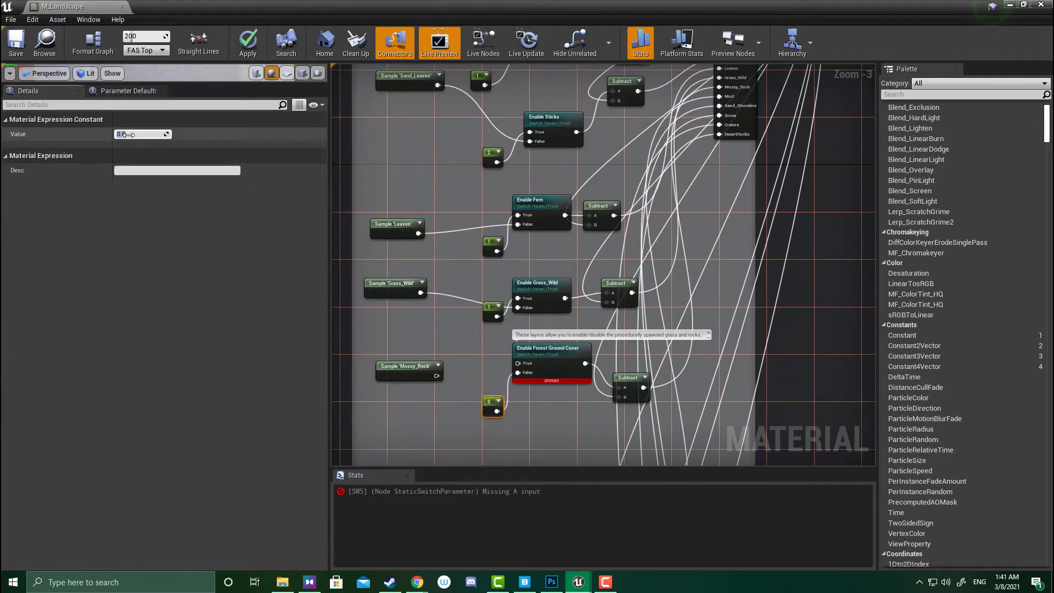
{"action": "type", "text": "1"}
{"action": "key", "text": "Return"}
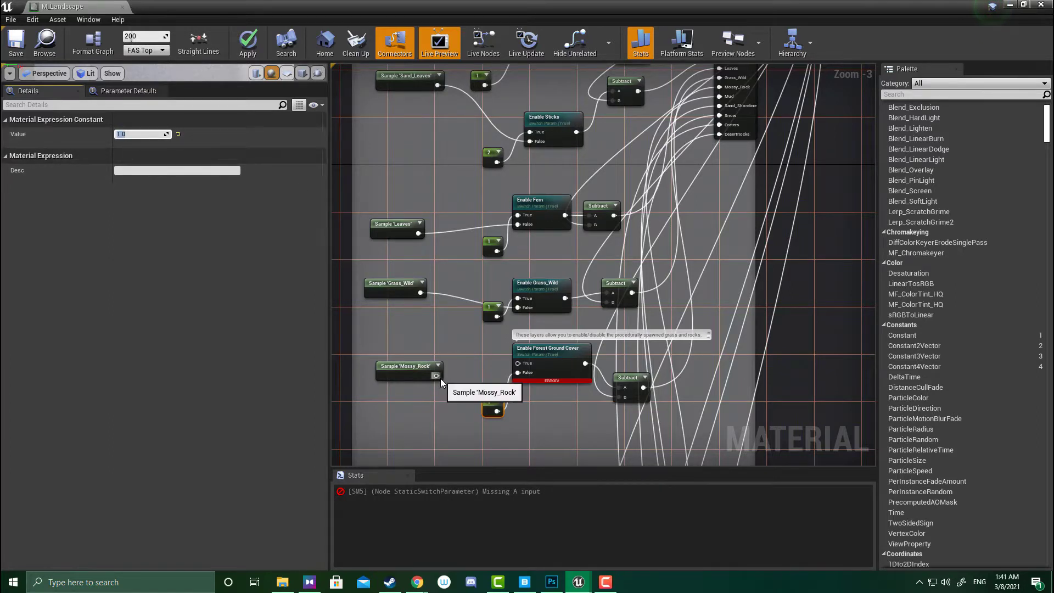
{"action": "left_click_drag", "start_coordinate": [437, 376], "coordinate": [519, 373]}
{"action": "left_click_drag", "start_coordinate": [497, 410], "coordinate": [537, 360]}
Rename the Enable Forest Ground Cover switch parameter to Enable Mossy_Rock.
{"action": "left_click", "coordinate": [548, 353]}
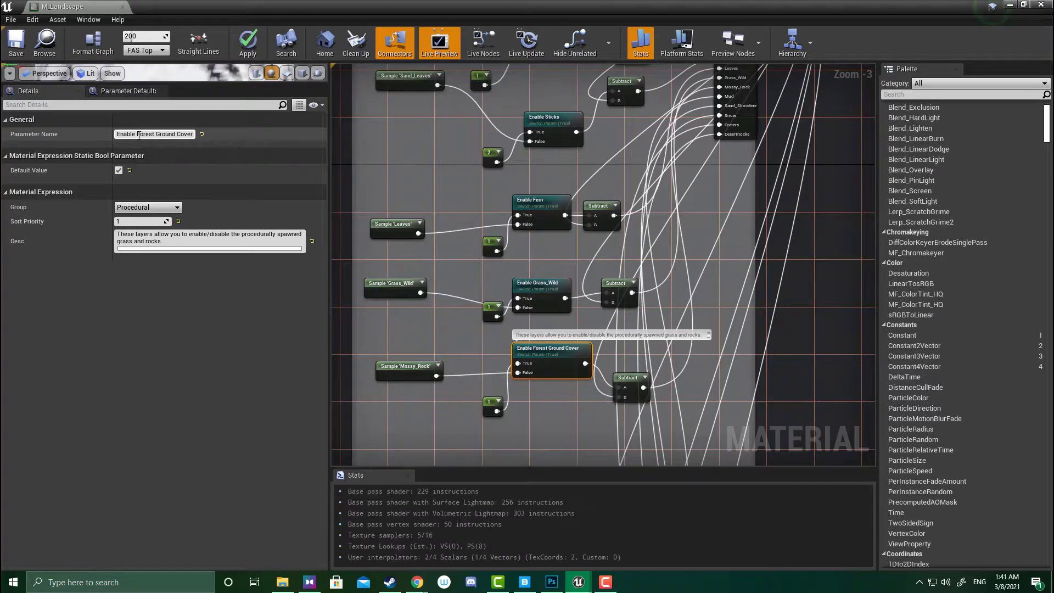
{"action": "left_click_drag", "start_coordinate": [139, 134], "coordinate": [252, 150]}
{"action": "type", "text": "Mossy_Rock"}
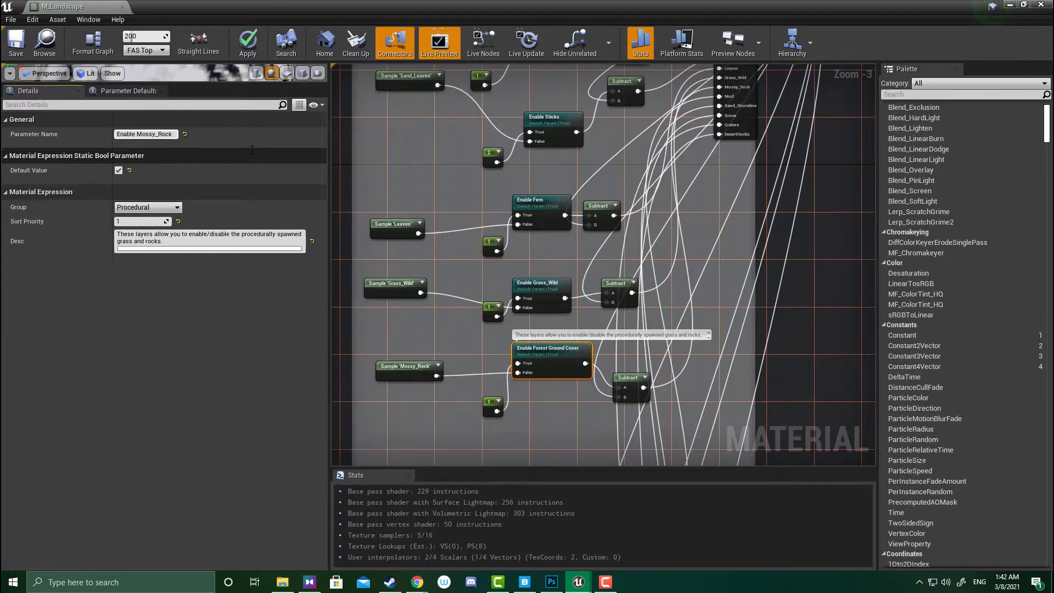
{"action": "key", "text": "Return"}
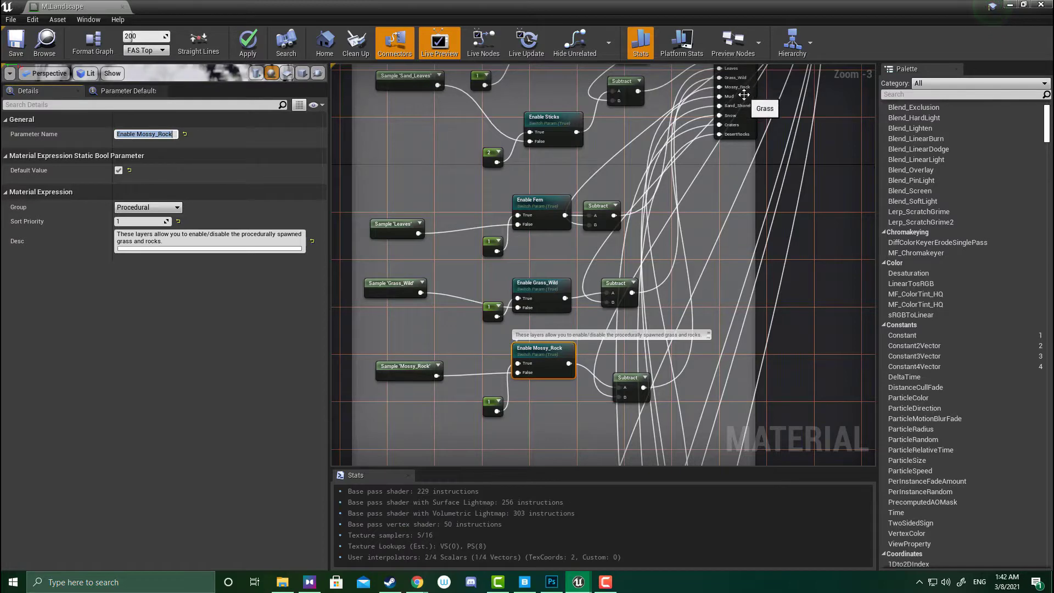
Check the Grass output's grass types, then rename the LG_Forest asset in the GrassTypes folder to Mossy_Rock.
{"action": "scroll", "coordinate": [744, 90], "scroll_direction": "up", "scroll_amount": 4}
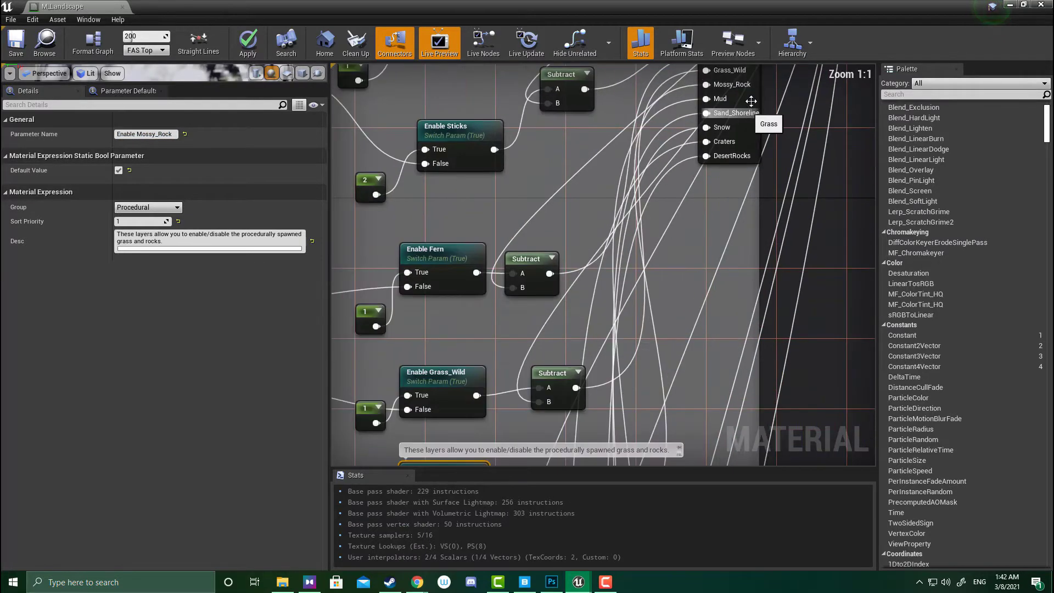
{"action": "left_click", "coordinate": [747, 96]}
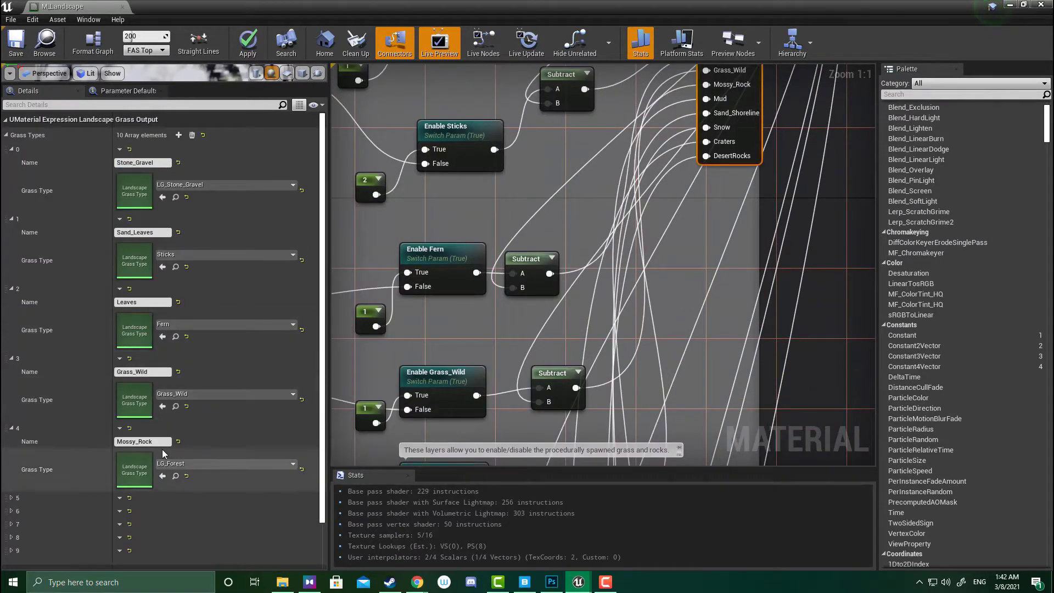
{"action": "left_click", "coordinate": [1030, 7]}
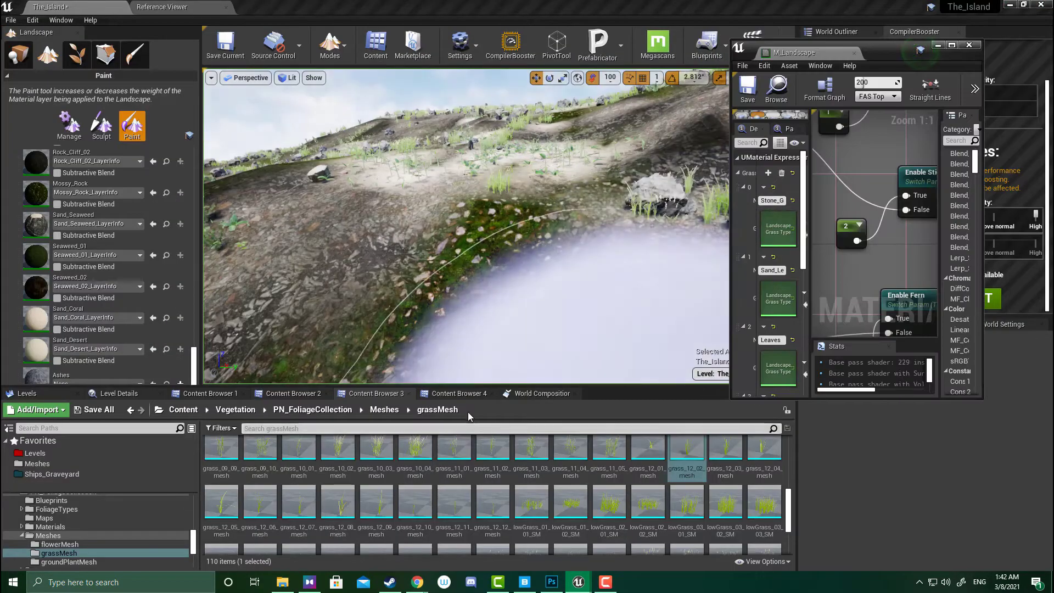
{"action": "left_click", "coordinate": [473, 393]}
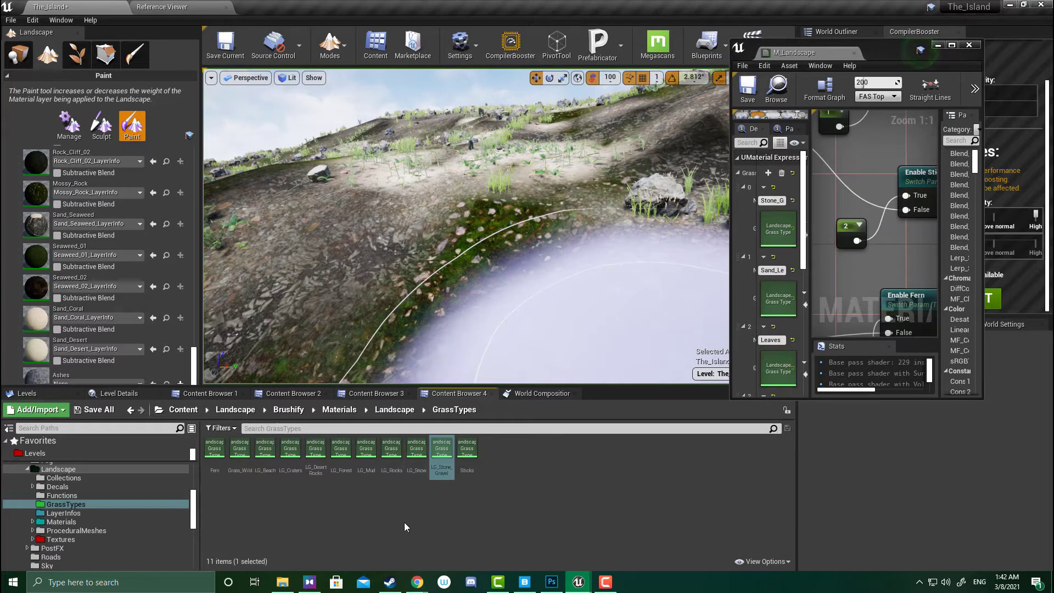
{"action": "left_click", "coordinate": [341, 448]}
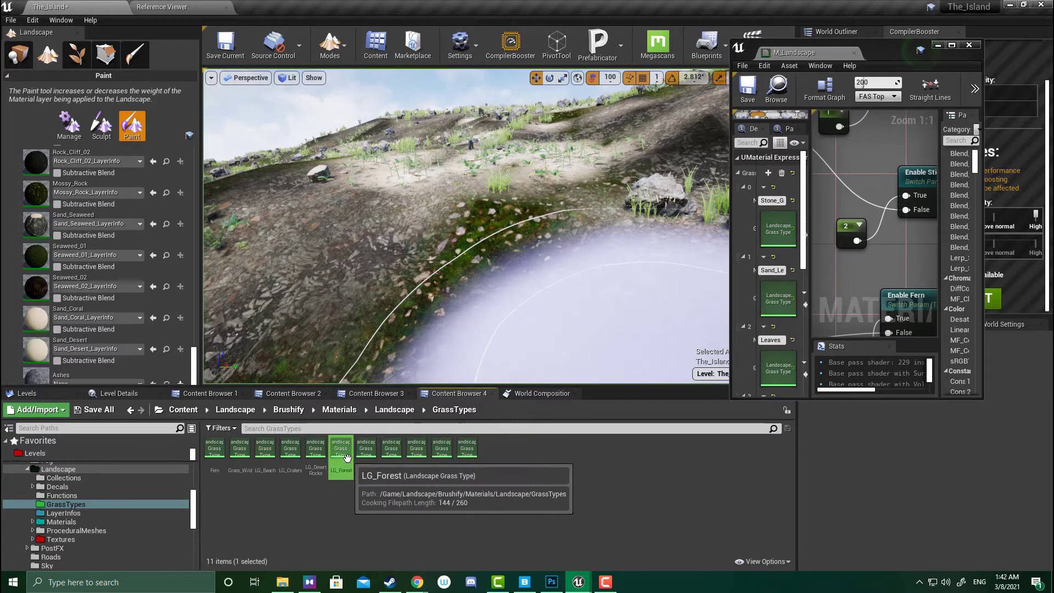
{"action": "key", "text": "F2"}
{"action": "type", "text": "M"}
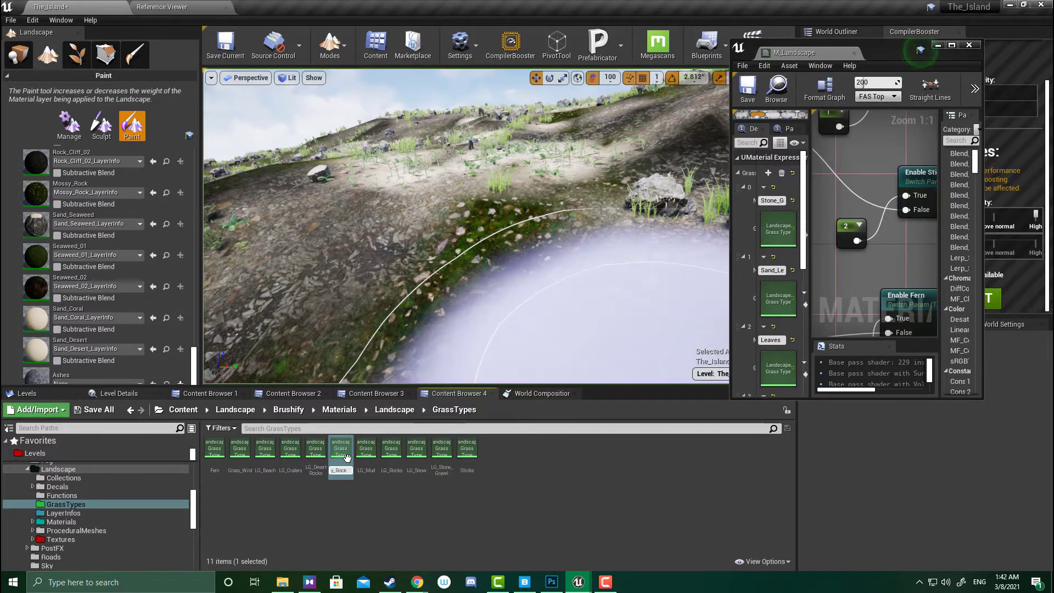
{"action": "type", "text": "ossy_Rock"}
{"action": "key", "text": "Return"}
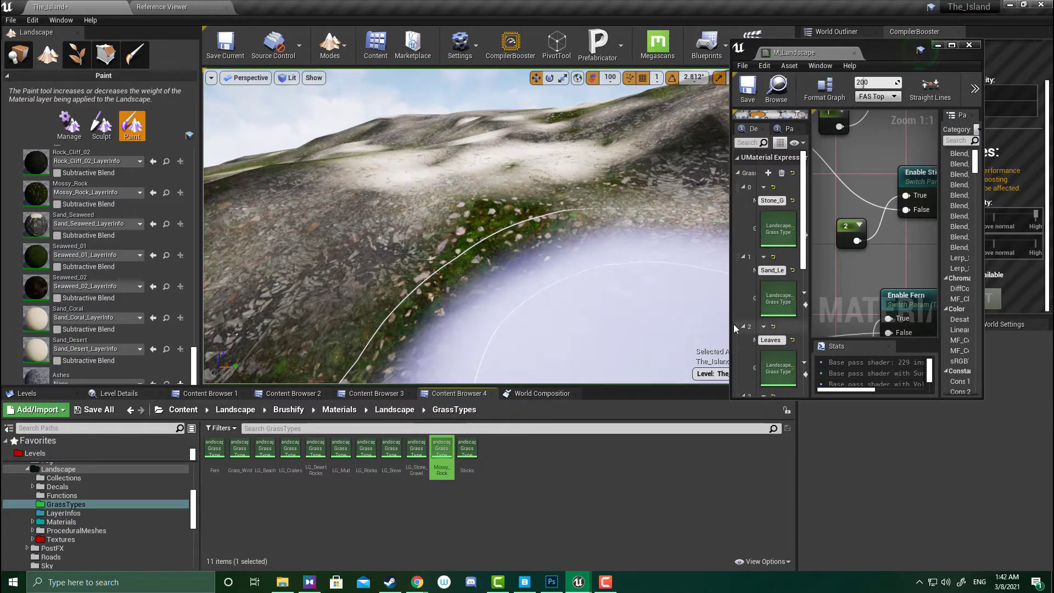
Open the Mossy_Rock grass type from the Grass output's settings and remove all elements from its Grass Varieties array.
{"action": "scroll", "coordinate": [779, 330], "scroll_direction": "down", "scroll_amount": 3}
{"action": "scroll", "coordinate": [798, 344], "scroll_direction": "down", "scroll_amount": 2}
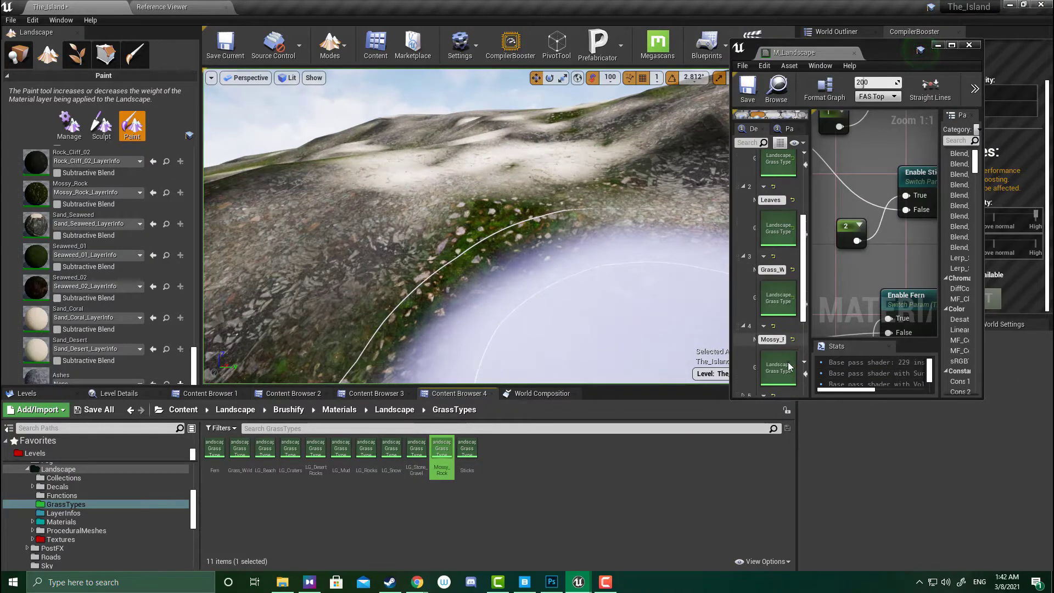
{"action": "left_click", "coordinate": [952, 44]}
{"action": "scroll", "coordinate": [522, 348], "scroll_direction": "down", "scroll_amount": 2}
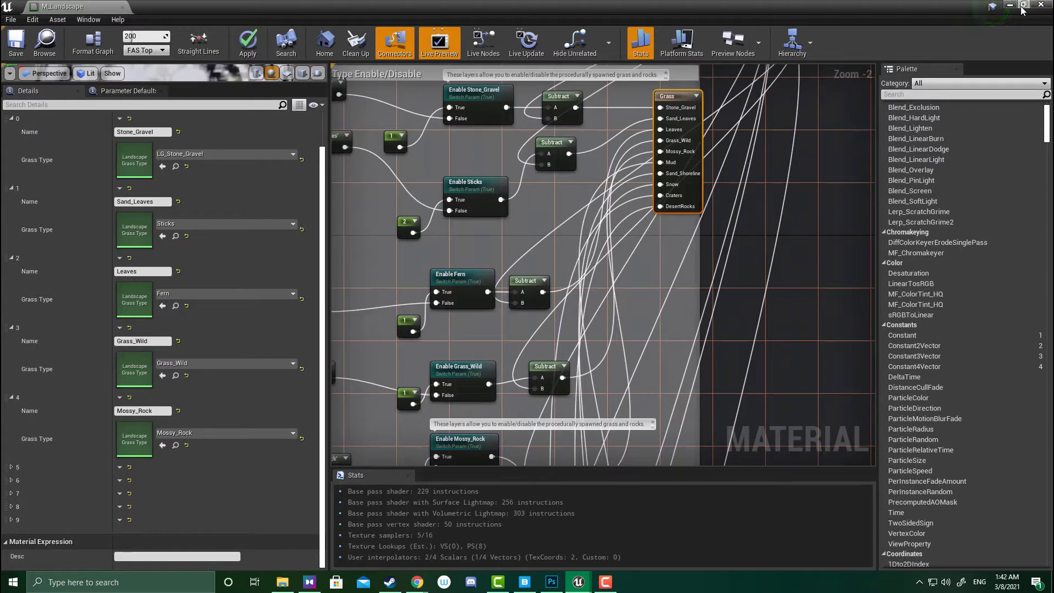
{"action": "double_click", "coordinate": [134, 439]}
{"action": "scroll", "coordinate": [434, 291], "scroll_direction": "down", "scroll_amount": 3}
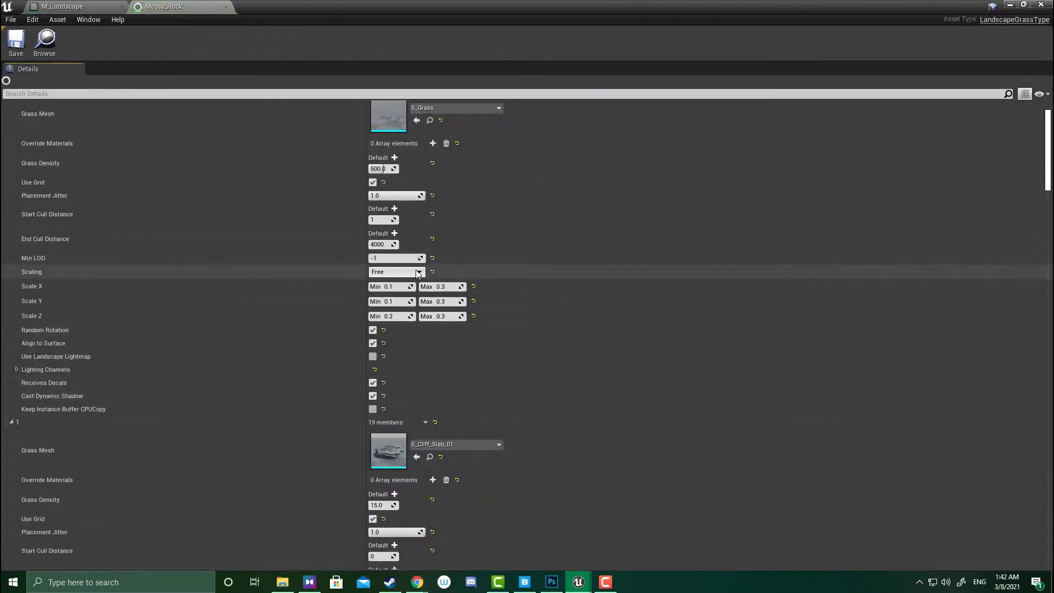
{"action": "scroll", "coordinate": [434, 247], "scroll_direction": "up", "scroll_amount": 3}
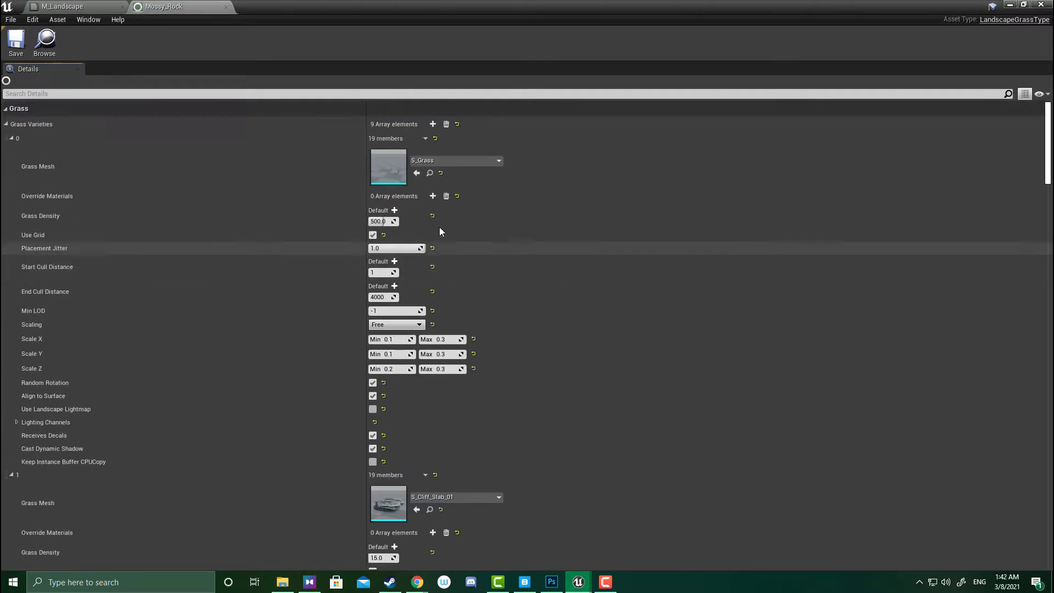
{"action": "left_click", "coordinate": [446, 125]}
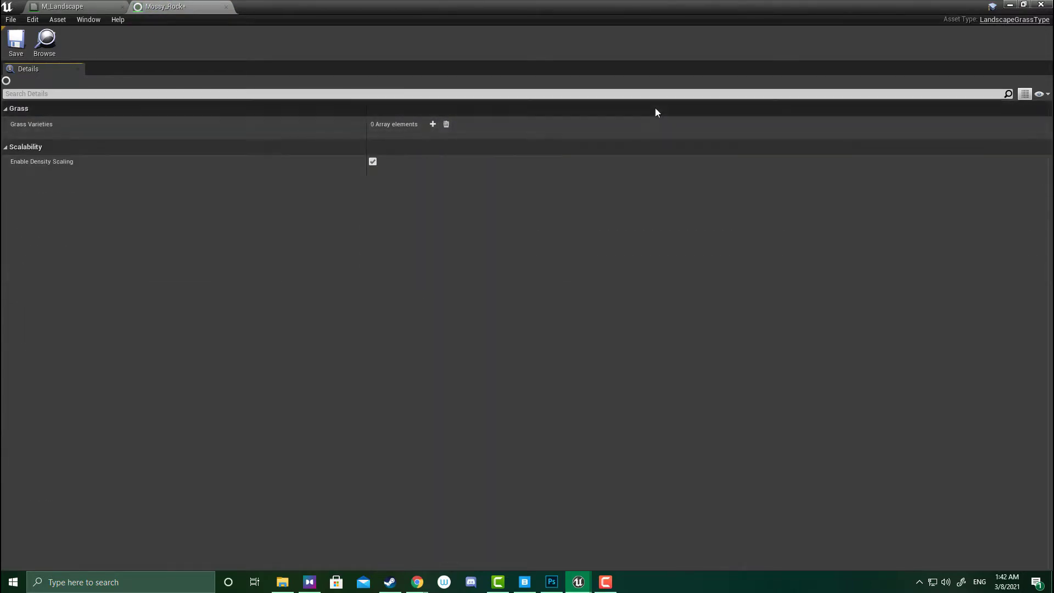
Look through the rock meshes in the StonesAndBranches1 Meshes folder for ones suited to the mossy rock ground.
{"action": "left_click", "coordinate": [1025, 4]}
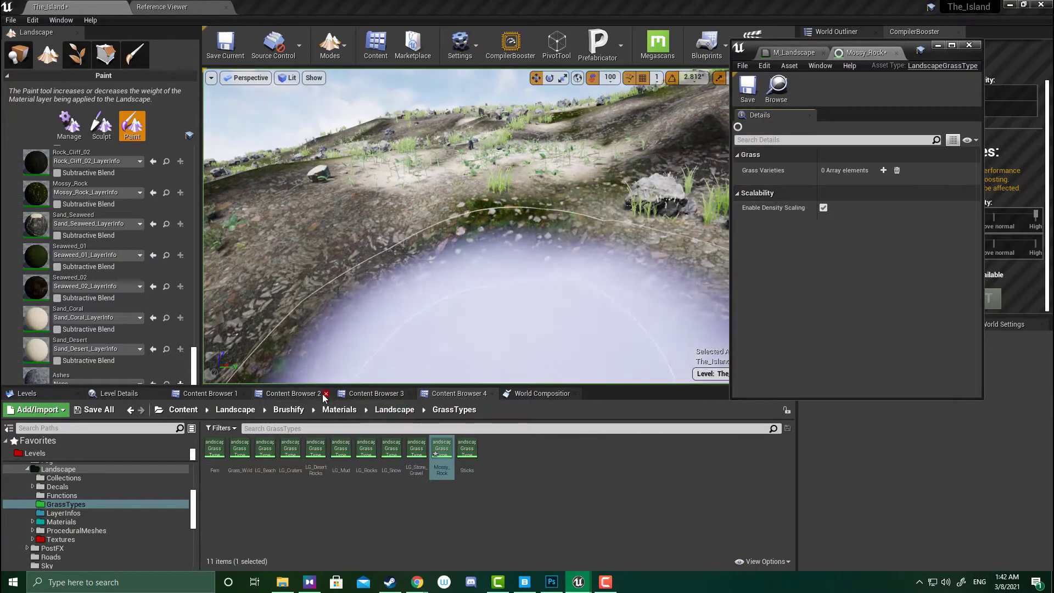
{"action": "left_click", "coordinate": [291, 393]}
{"action": "scroll", "coordinate": [321, 451], "scroll_direction": "up", "scroll_amount": 1}
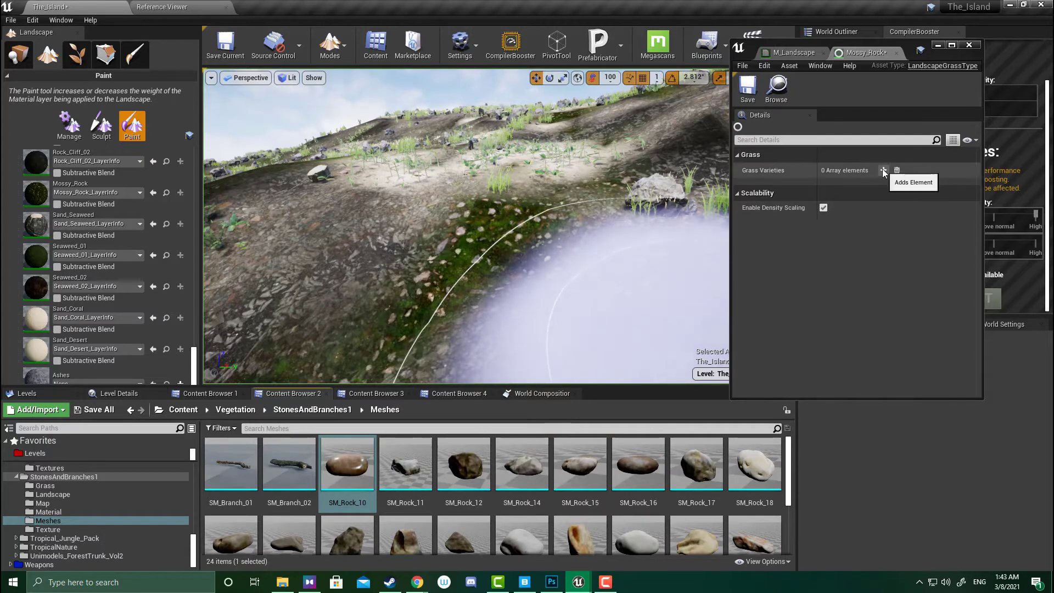
{"action": "scroll", "coordinate": [624, 466], "scroll_direction": "down", "scroll_amount": 2}
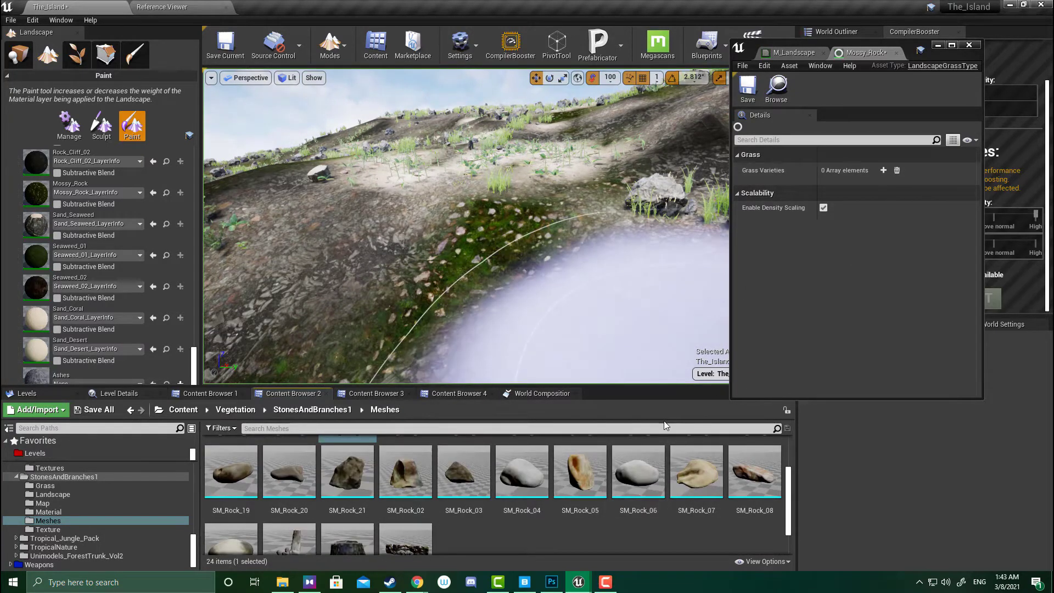
{"action": "scroll", "coordinate": [579, 478], "scroll_direction": "up", "scroll_amount": 2}
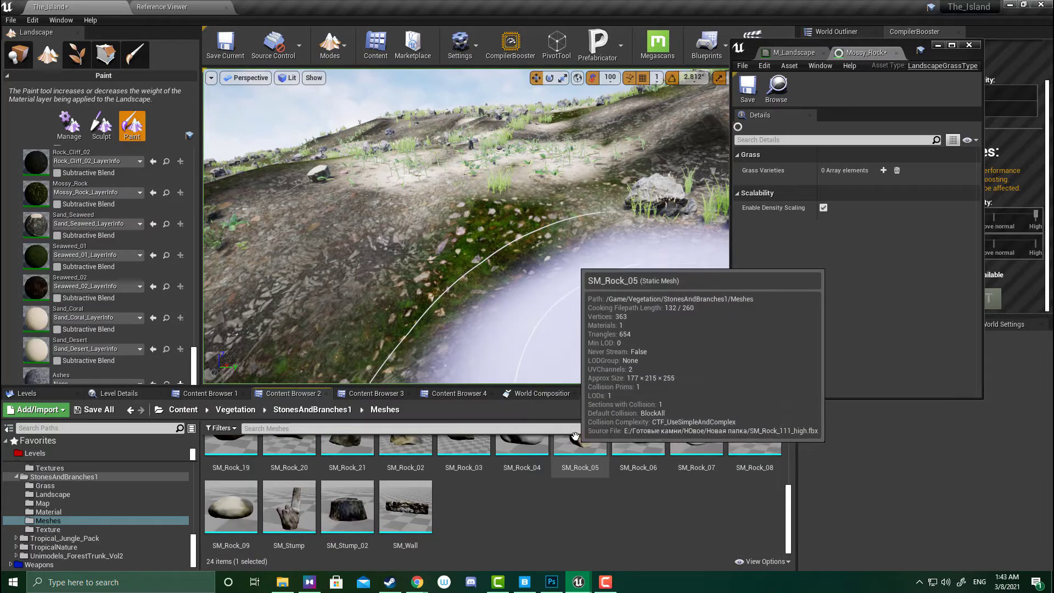
{"action": "scroll", "coordinate": [707, 360], "scroll_direction": "up", "scroll_amount": 2}
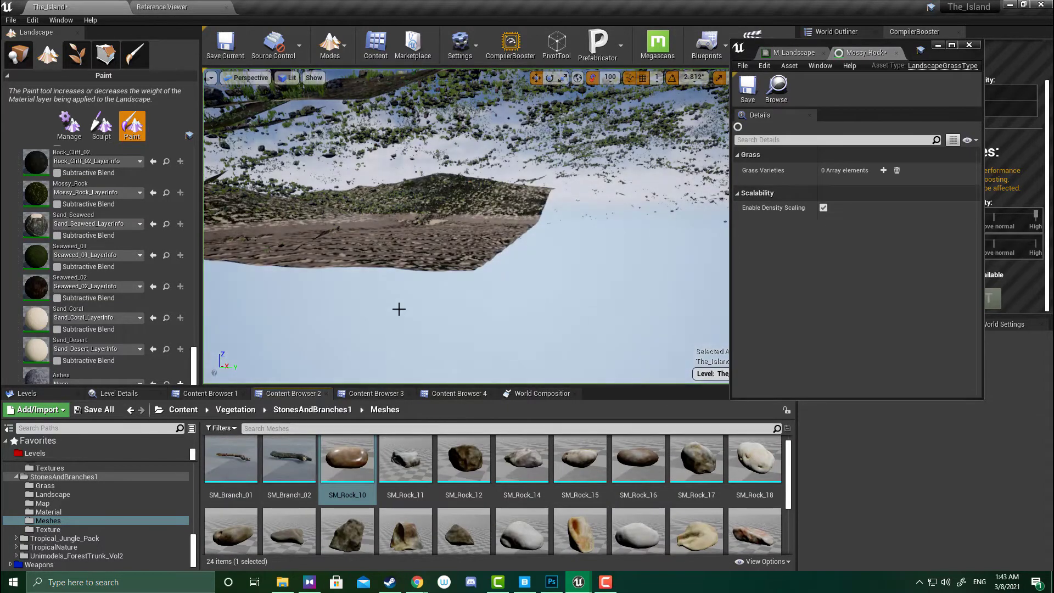
{"action": "scroll", "coordinate": [466, 297], "scroll_direction": "down", "scroll_amount": 2}
{"action": "scroll", "coordinate": [472, 296], "scroll_direction": "down", "scroll_amount": 2}
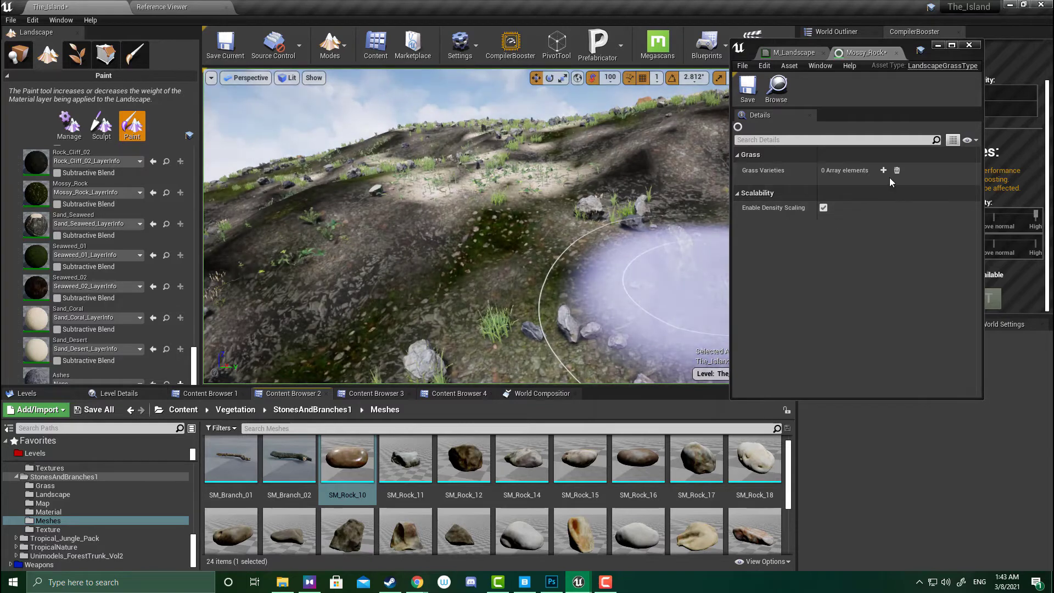
Add ten empty elements to the Grass Varieties array of the Mossy_Rock grass type.
{"action": "left_click", "coordinate": [885, 173]}
{"action": "left_click", "coordinate": [883, 171]}
{"action": "left_click", "coordinate": [883, 171]}
{"action": "left_click", "coordinate": [883, 171]}
{"action": "left_click", "coordinate": [883, 171]}
{"action": "left_click", "coordinate": [883, 170]}
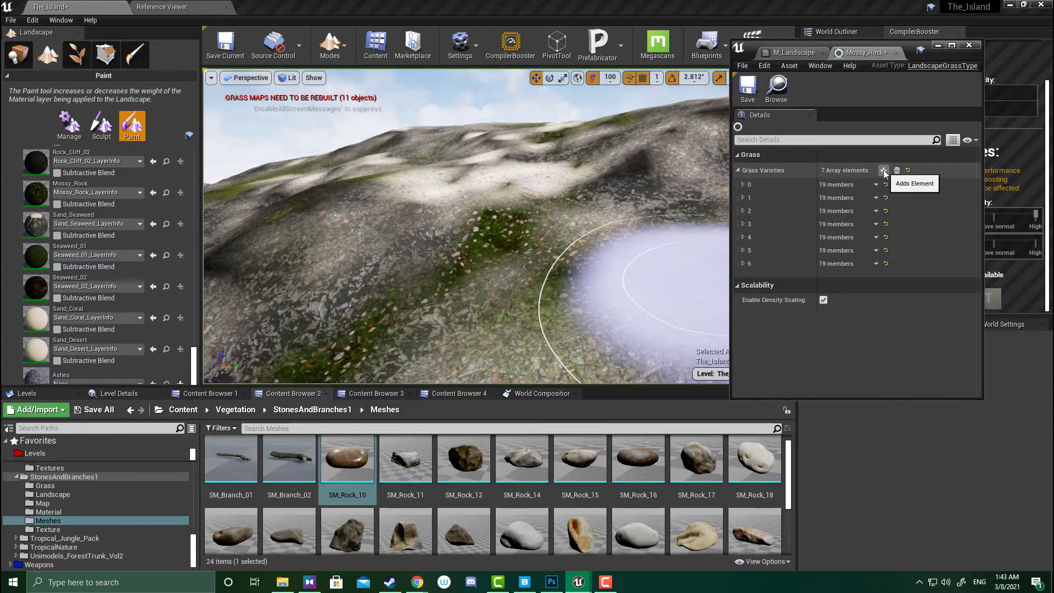
{"action": "left_click", "coordinate": [884, 171]}
{"action": "left_click", "coordinate": [884, 171]}
{"action": "left_click", "coordinate": [884, 171]}
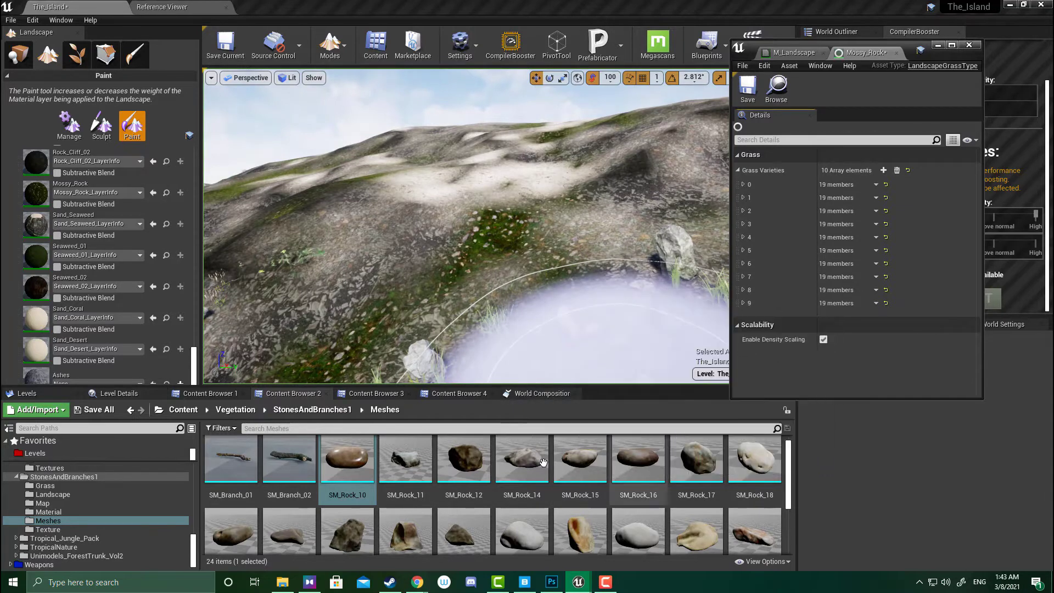
Assign the SM_Rock_10 mesh as the Grass Mesh of grass variety 0.
{"action": "scroll", "coordinate": [543, 463], "scroll_direction": "down", "scroll_amount": 2}
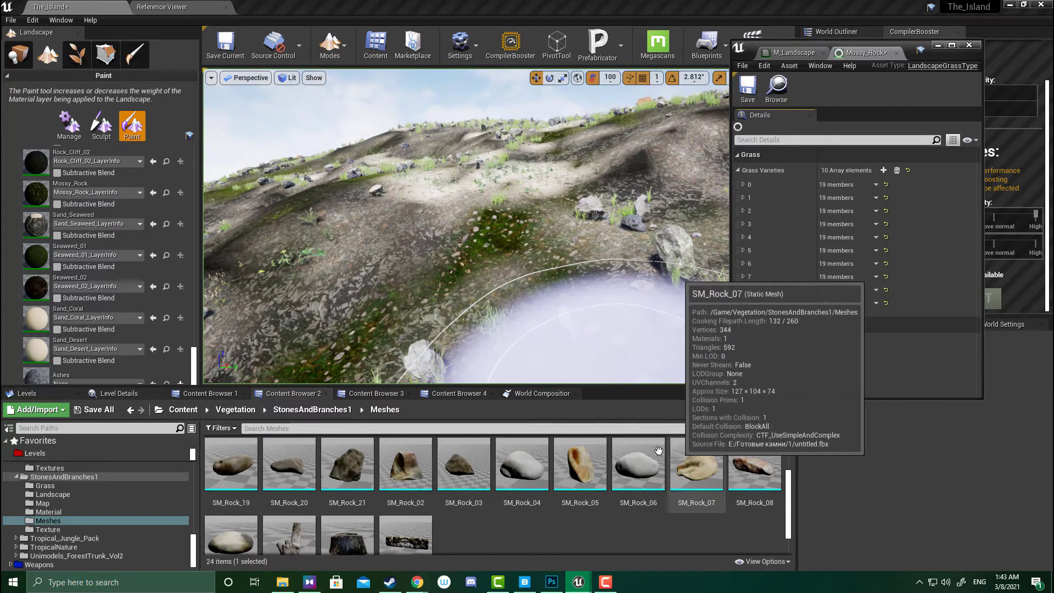
{"action": "scroll", "coordinate": [490, 472], "scroll_direction": "down", "scroll_amount": 1}
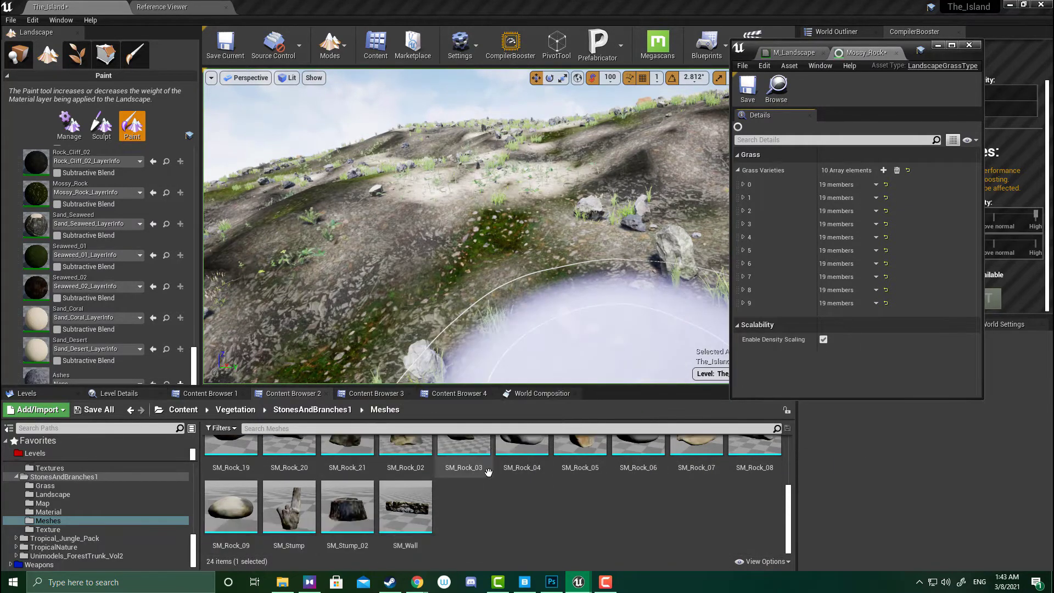
{"action": "scroll", "coordinate": [516, 475], "scroll_direction": "up", "scroll_amount": 3}
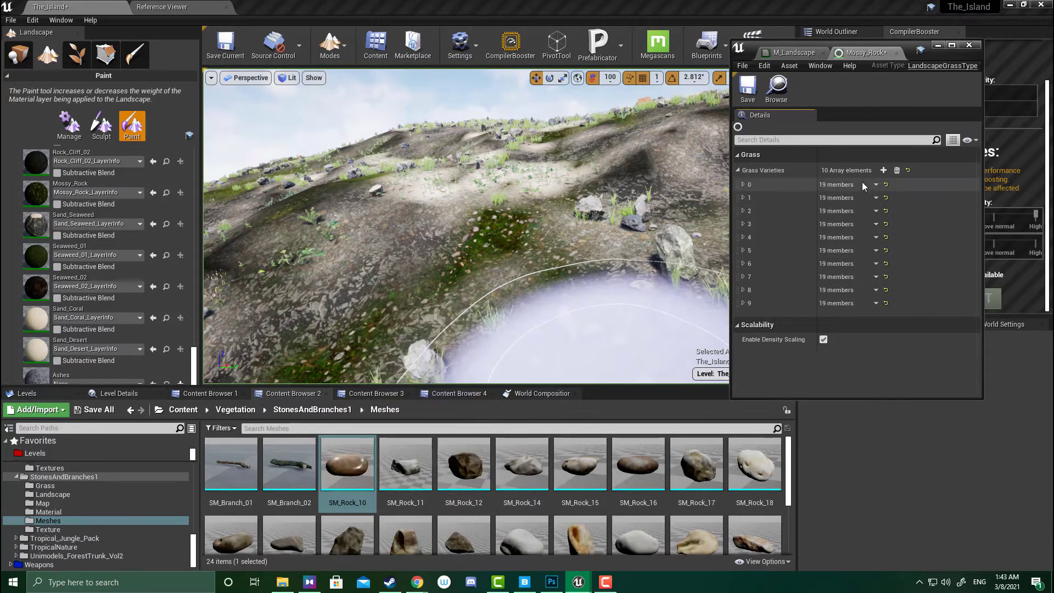
{"action": "left_click", "coordinate": [743, 186]}
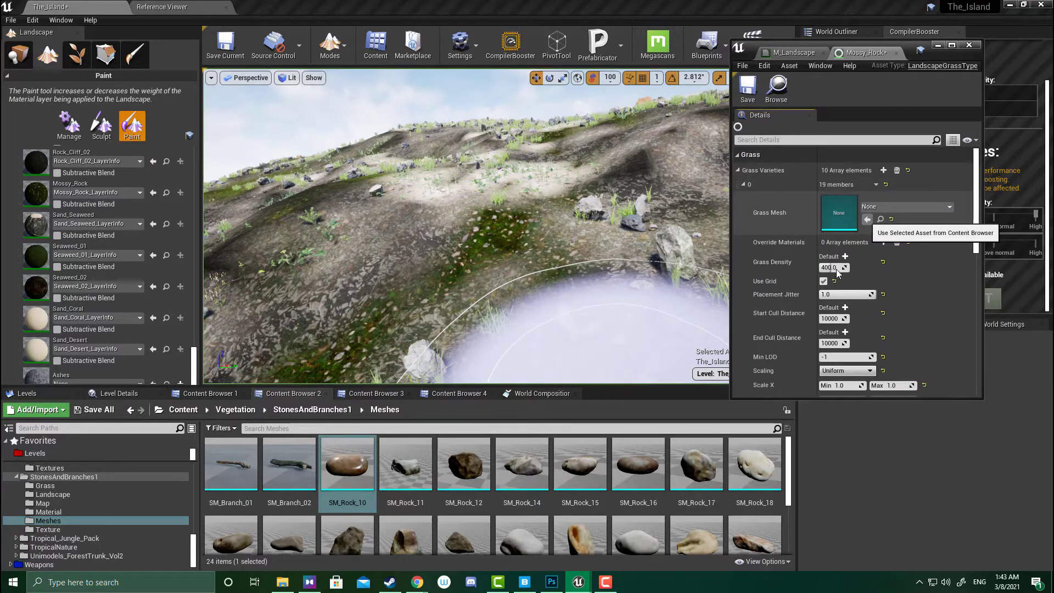
{"action": "left_click", "coordinate": [868, 220]}
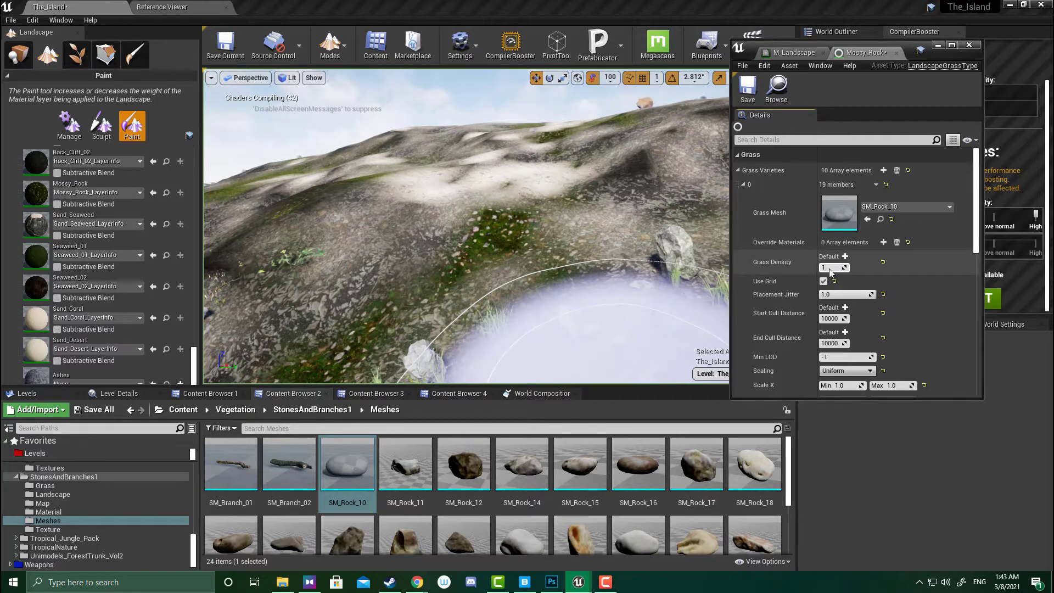
Set the Grass Density of grass variety 0 to 100 and inspect the painted mossy area on the terrain.
{"action": "type", "text": "00"}
{"action": "key", "text": "Return"}
{"action": "key", "text": "w"}
{"action": "mouse_move", "coordinate": [611, 236]}
{"action": "right_mouse_down"}
{"action": "mouse_move", "coordinate": [604, 291]}
{"action": "mouse_move", "coordinate": [607, 236]}
{"action": "mouse_move", "coordinate": [610, 264]}
{"action": "right_mouse_up"}
{"action": "key", "text": "s"}
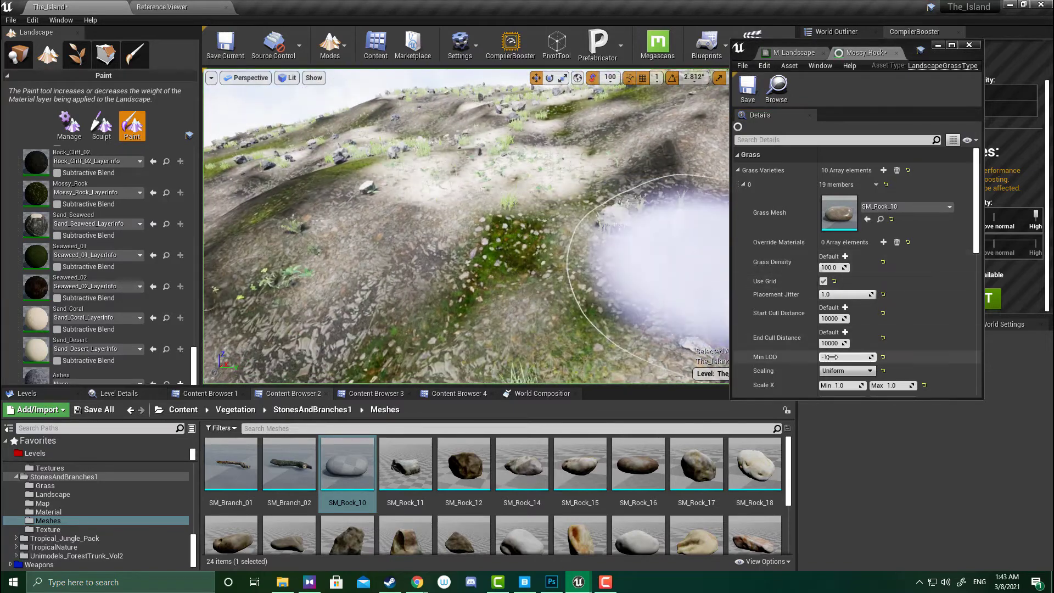
Set the Scale X range of grass variety 0 to a minimum of 0.05 and a maximum of 0.5.
{"action": "left_click", "coordinate": [840, 386]}
{"action": "left_click", "coordinate": [896, 385]}
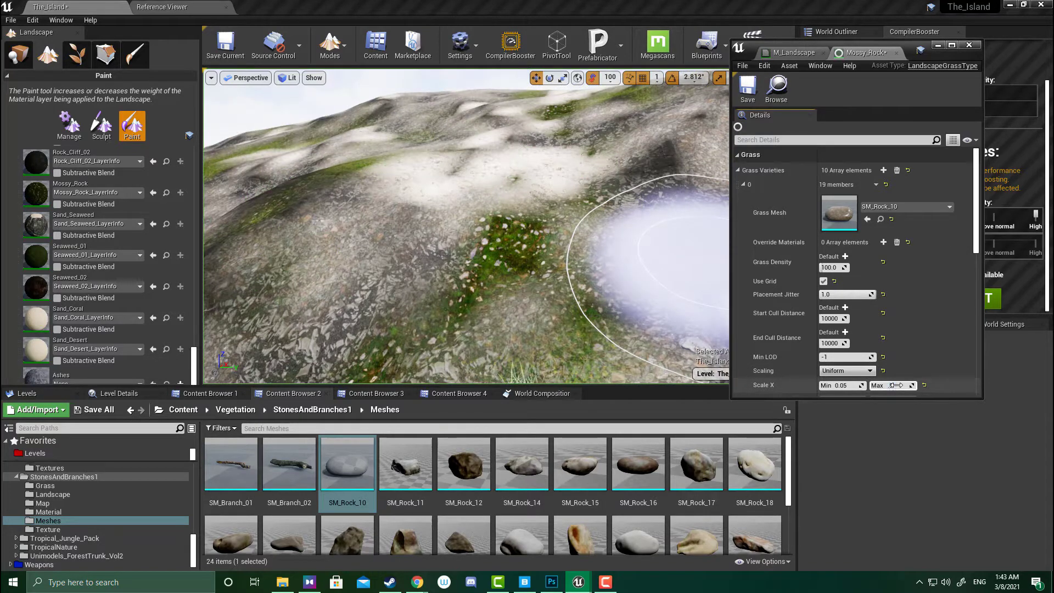
{"action": "right_click_drag", "start_coordinate": [574, 232], "coordinate": [483, 236]}
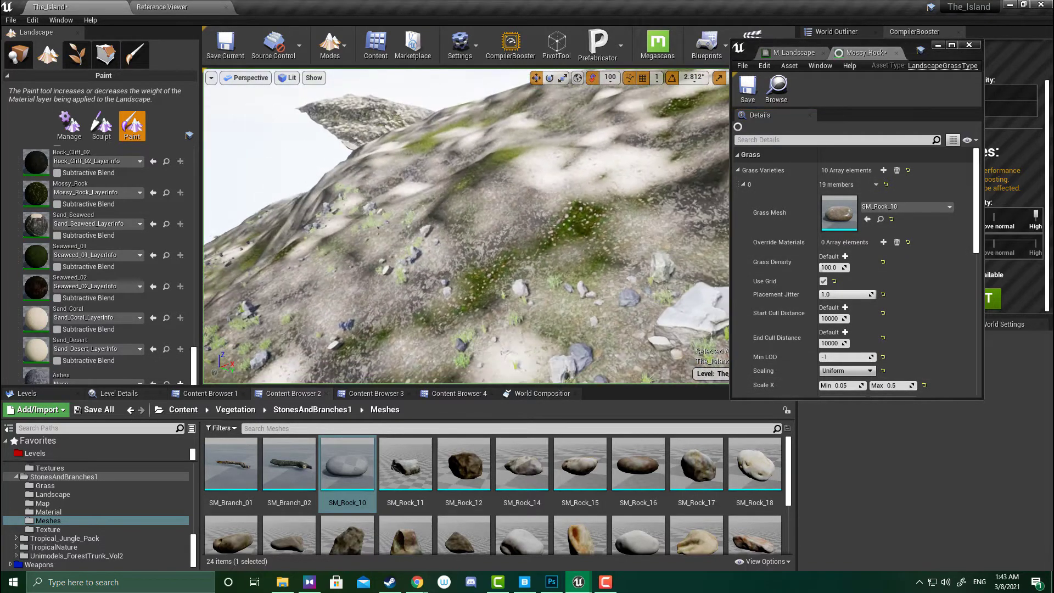
Save the Mossy_Rock grass type and expand the settings of grass variety 1.
{"action": "left_click", "coordinate": [747, 87]}
{"action": "right_click_drag", "start_coordinate": [549, 143], "coordinate": [571, 165]}
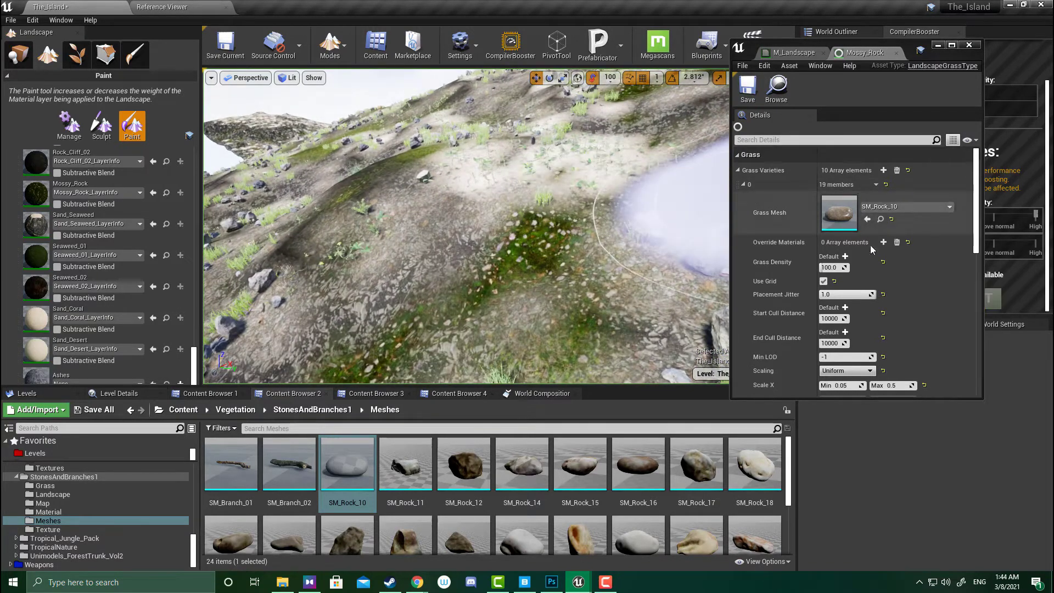
{"action": "scroll", "coordinate": [870, 249], "scroll_direction": "down", "scroll_amount": 8}
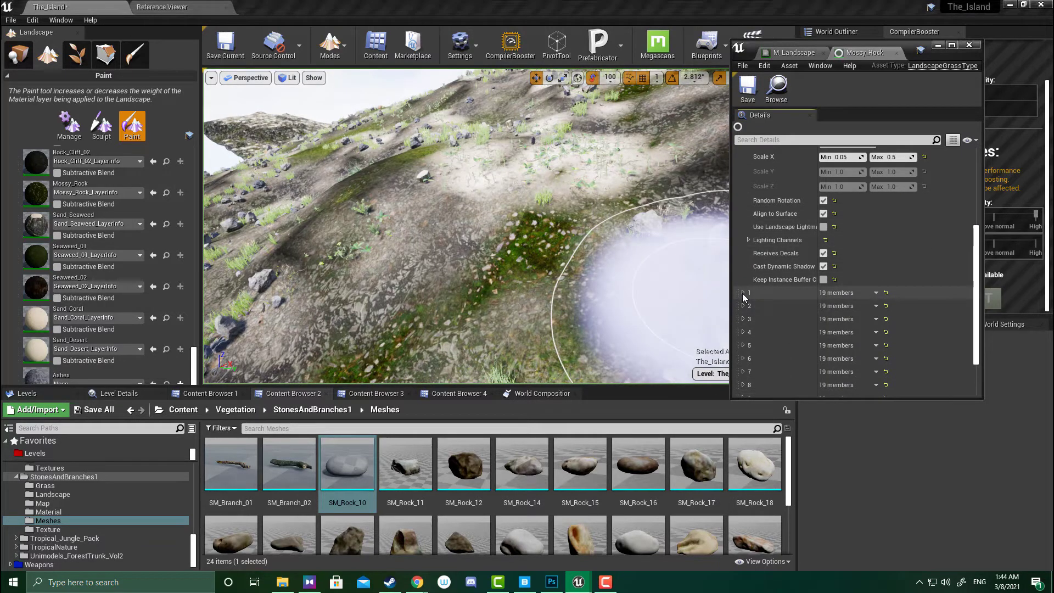
{"action": "left_click", "coordinate": [744, 294]}
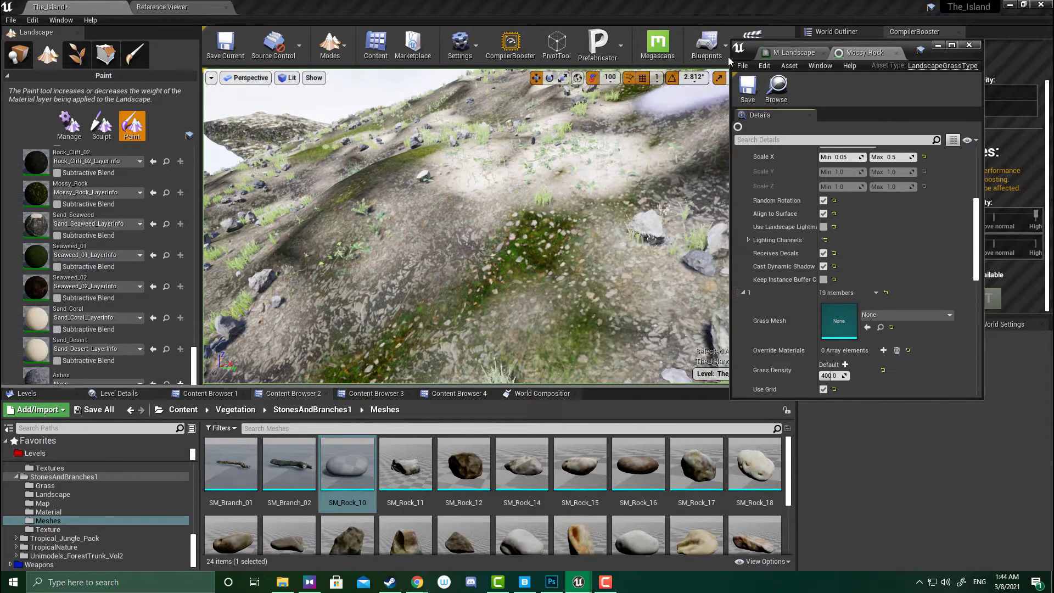
Review the Enable Mossy_Rock switch, the Sample 'Mossy_Rock' node and the Grass output node in the M_Landscape graph.
{"action": "left_click", "coordinate": [789, 52]}
{"action": "scroll", "coordinate": [841, 281], "scroll_direction": "down", "scroll_amount": 5}
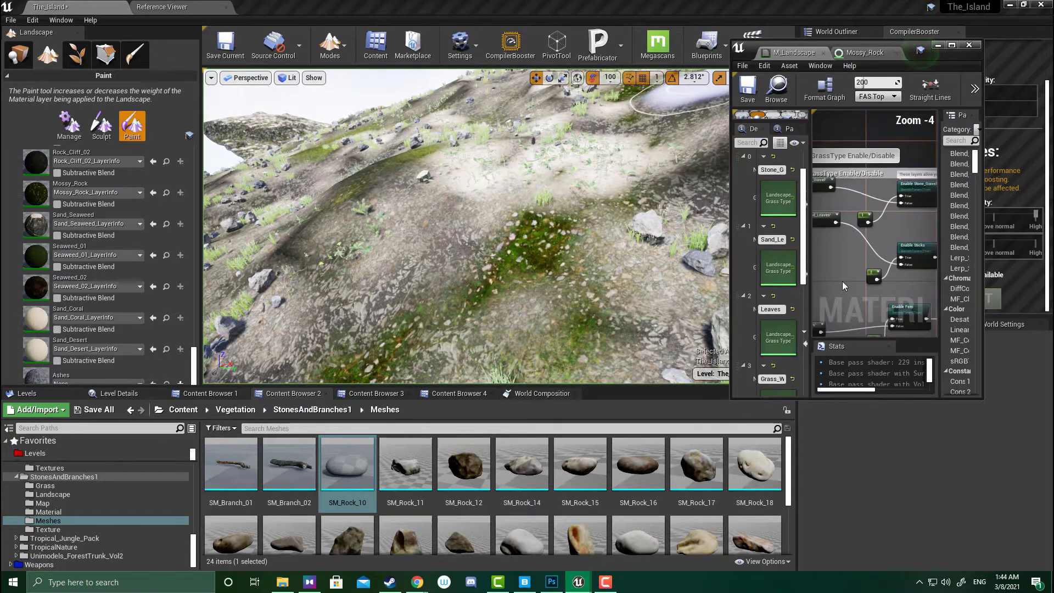
{"action": "left_click", "coordinate": [953, 48]}
{"action": "right_click_drag", "start_coordinate": [522, 331], "coordinate": [725, 281]}
{"action": "scroll", "coordinate": [679, 264], "scroll_direction": "up", "scroll_amount": 1}
{"action": "scroll", "coordinate": [677, 259], "scroll_direction": "up", "scroll_amount": 4}
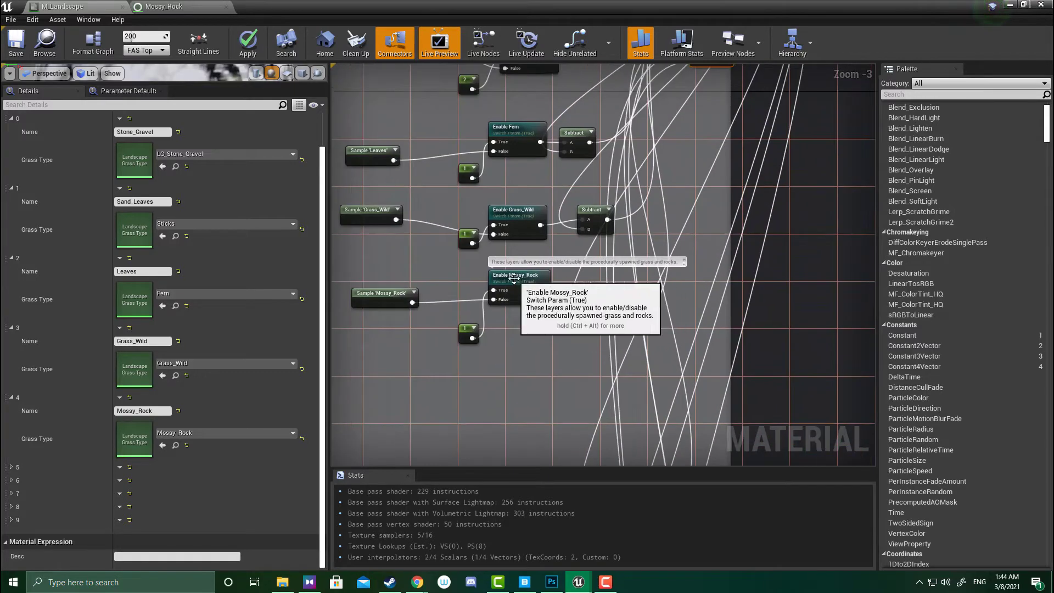
{"action": "left_click", "coordinate": [519, 282]}
{"action": "left_click", "coordinate": [379, 297]}
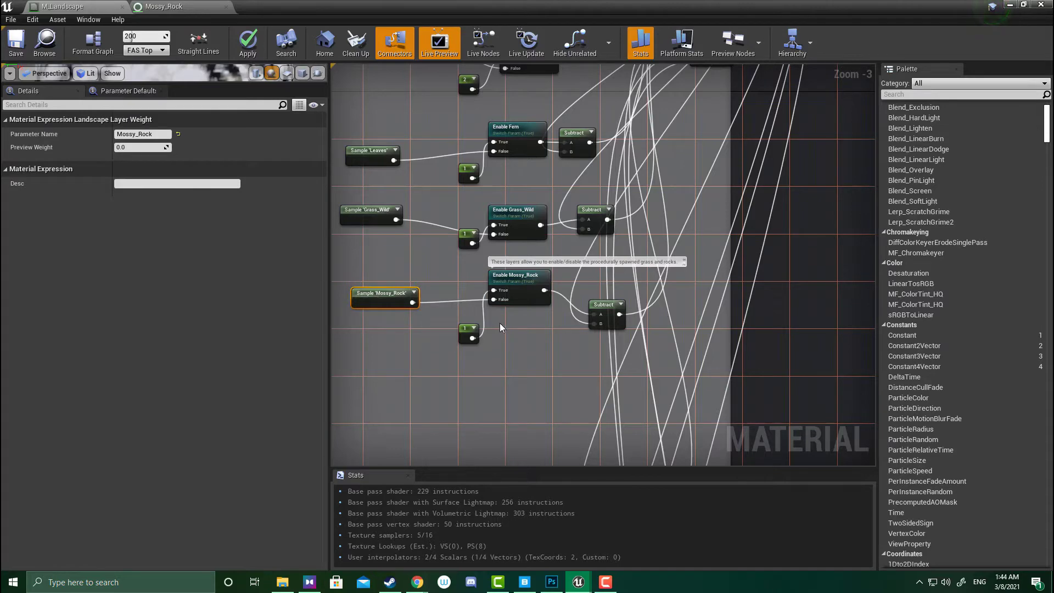
{"action": "right_click_drag", "start_coordinate": [506, 327], "coordinate": [566, 404]}
{"action": "right_click_drag", "start_coordinate": [744, 217], "coordinate": [724, 328]}
{"action": "scroll", "coordinate": [758, 275], "scroll_direction": "up", "scroll_amount": 3}
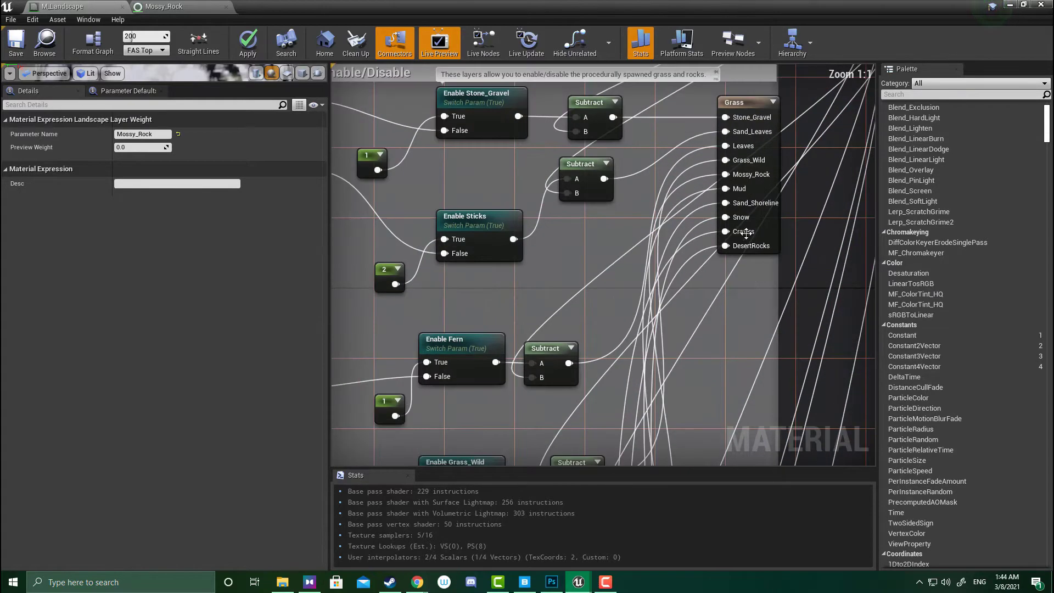
Inspect the grass types assigned to the Grass output node in the M_Landscape graph.
{"action": "left_click", "coordinate": [755, 110]}
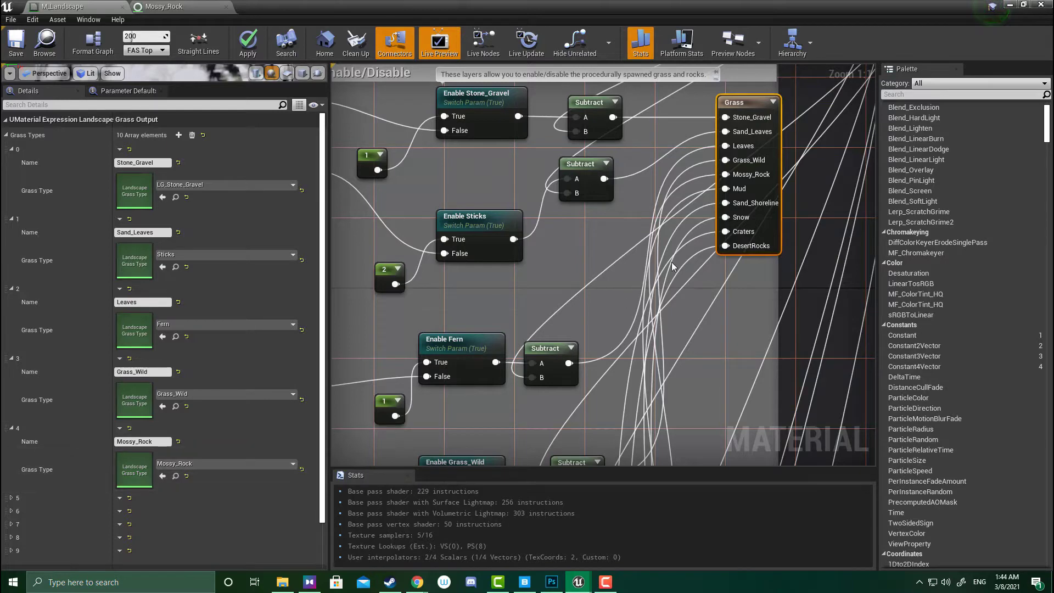
{"action": "scroll", "coordinate": [744, 237], "scroll_direction": "down", "scroll_amount": 4}
{"action": "scroll", "coordinate": [676, 283], "scroll_direction": "up", "scroll_amount": 3}
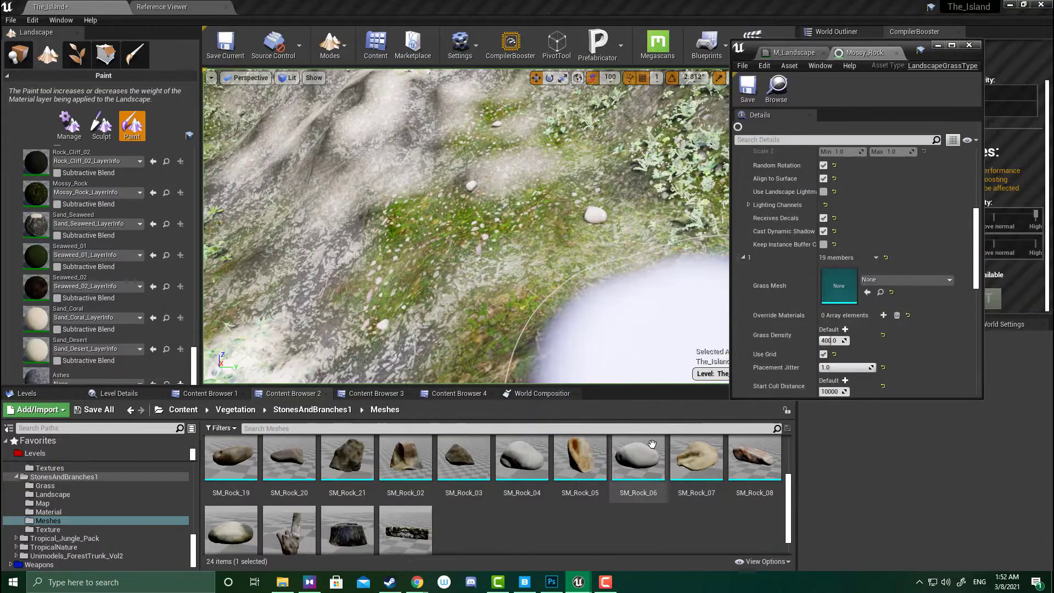
Assign SM_Rock_04 as the Grass Mesh of grass variety 1 and set its Grass Density to 200.
{"action": "left_click", "coordinate": [517, 460]}
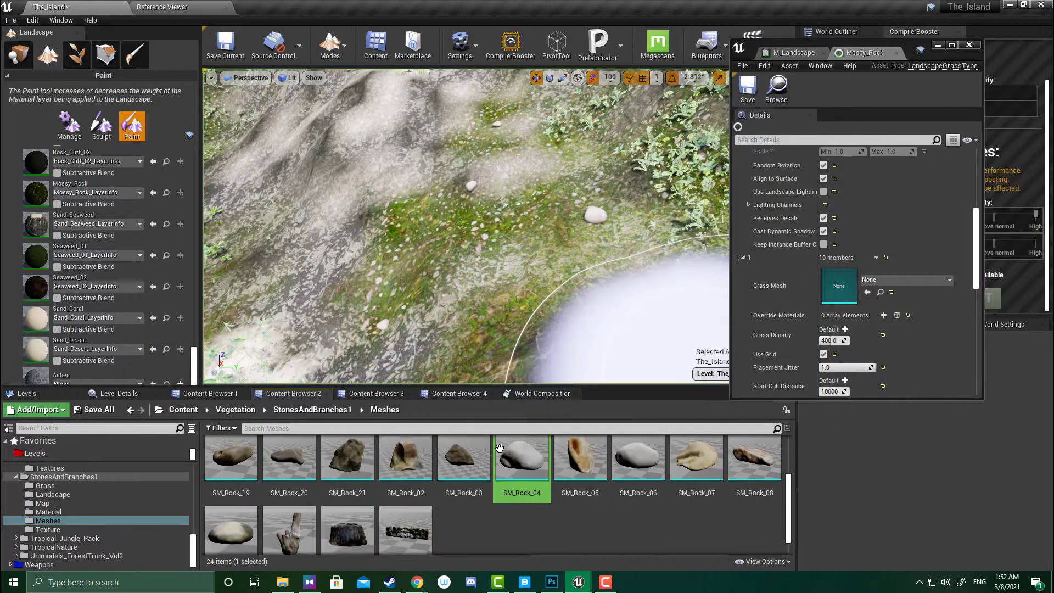
{"action": "left_click", "coordinate": [866, 293]}
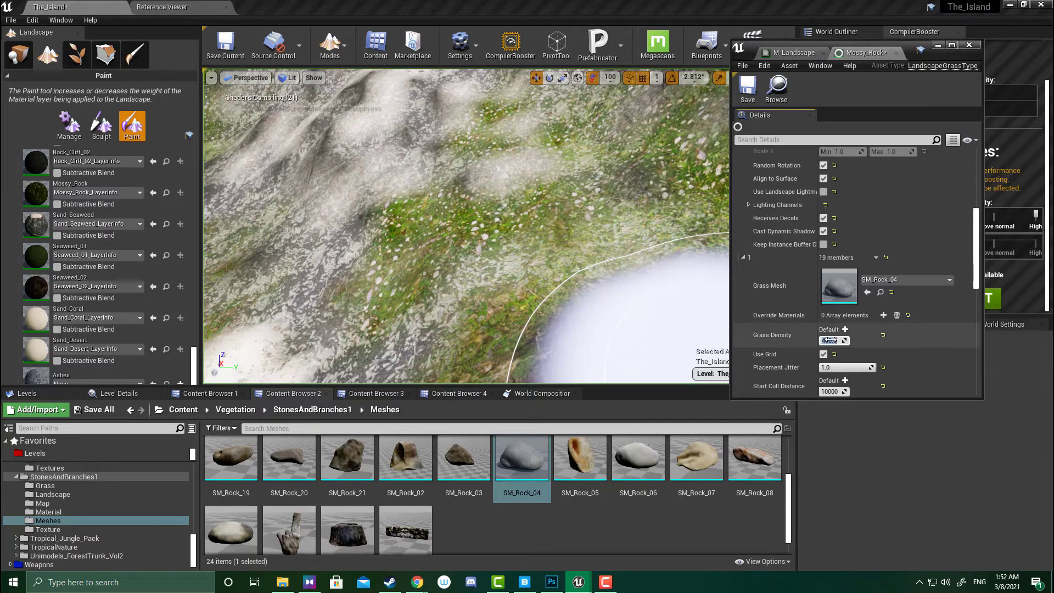
{"action": "scroll", "coordinate": [830, 339], "scroll_direction": "down", "scroll_amount": 4}
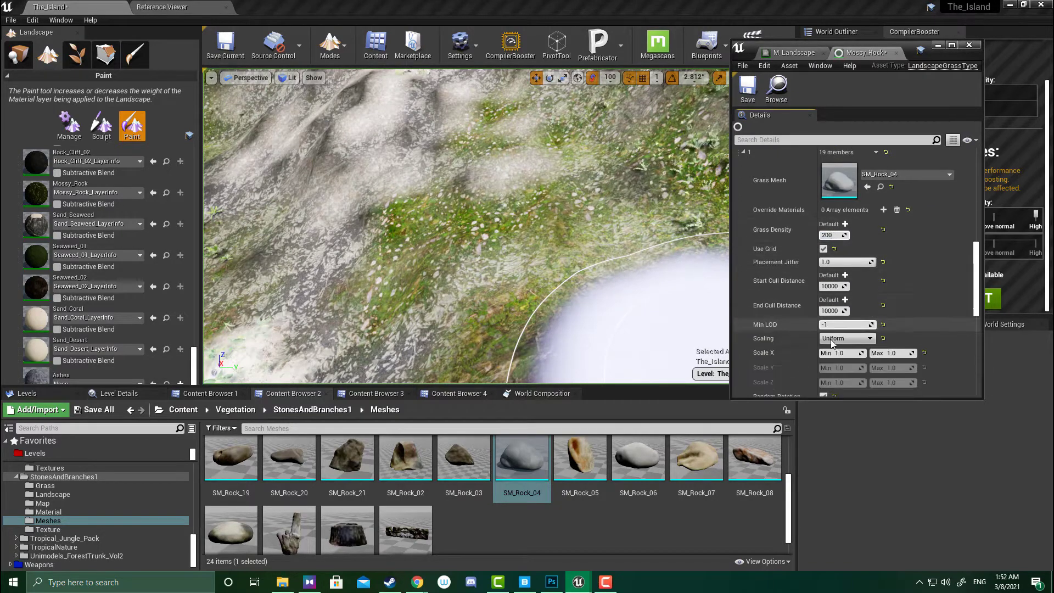
{"action": "key", "text": "Return"}
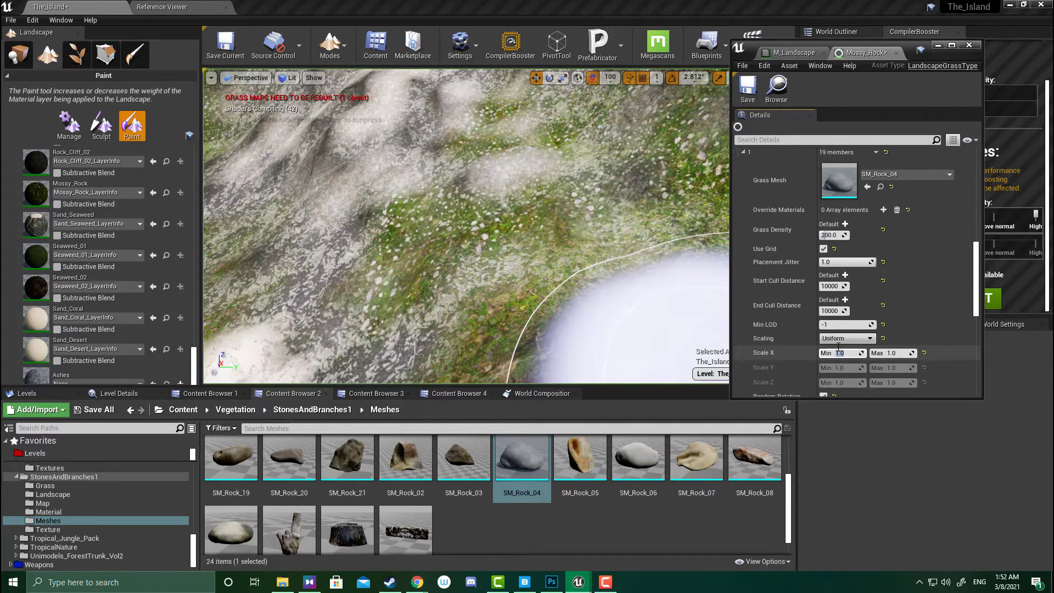
Set the Scale X maximum of grass variety 1 to 0.5.
{"action": "key", "text": "Tab"}
{"action": "type", "text": ".5"}
{"action": "scroll", "coordinate": [838, 347], "scroll_direction": "down", "scroll_amount": 8}
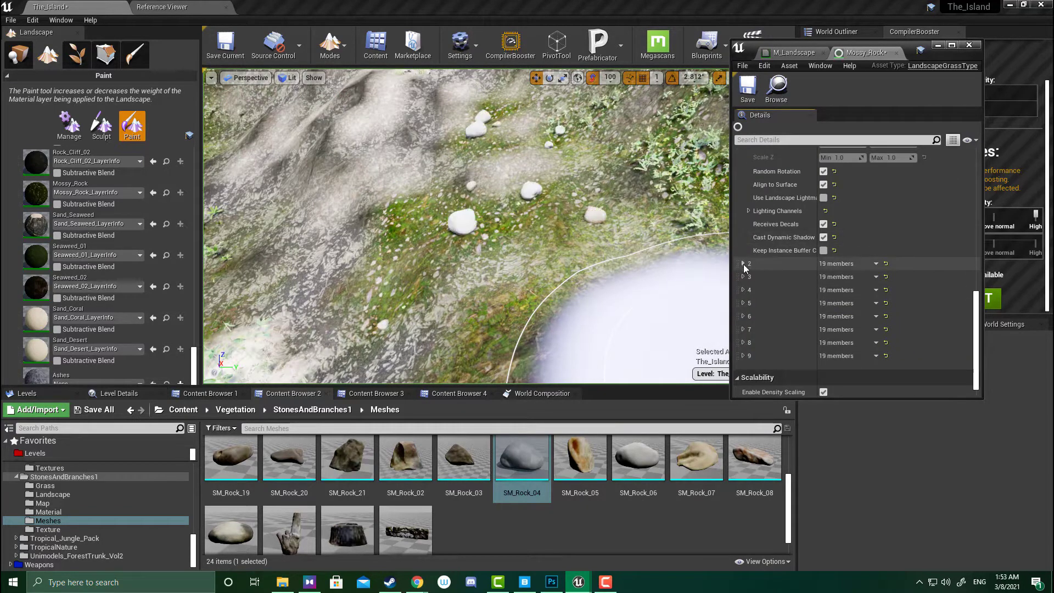
Assign SM_Rock_05 as the Grass Mesh of grass variety 2 and set its Grass Density to 20.
{"action": "left_click", "coordinate": [743, 264]}
{"action": "scroll", "coordinate": [836, 318], "scroll_direction": "down", "scroll_amount": 2}
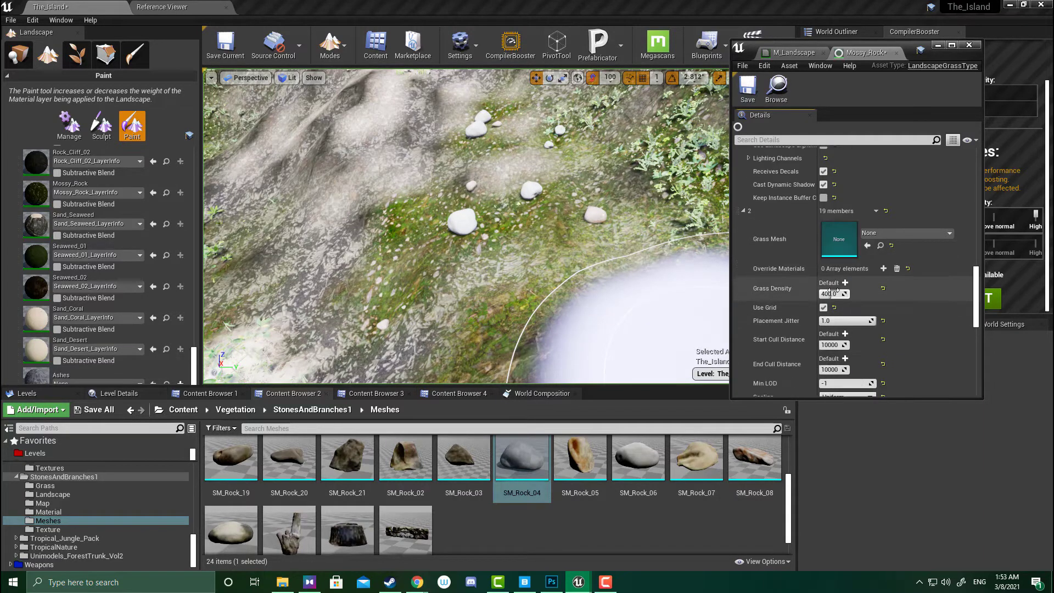
{"action": "left_click", "coordinate": [581, 461]}
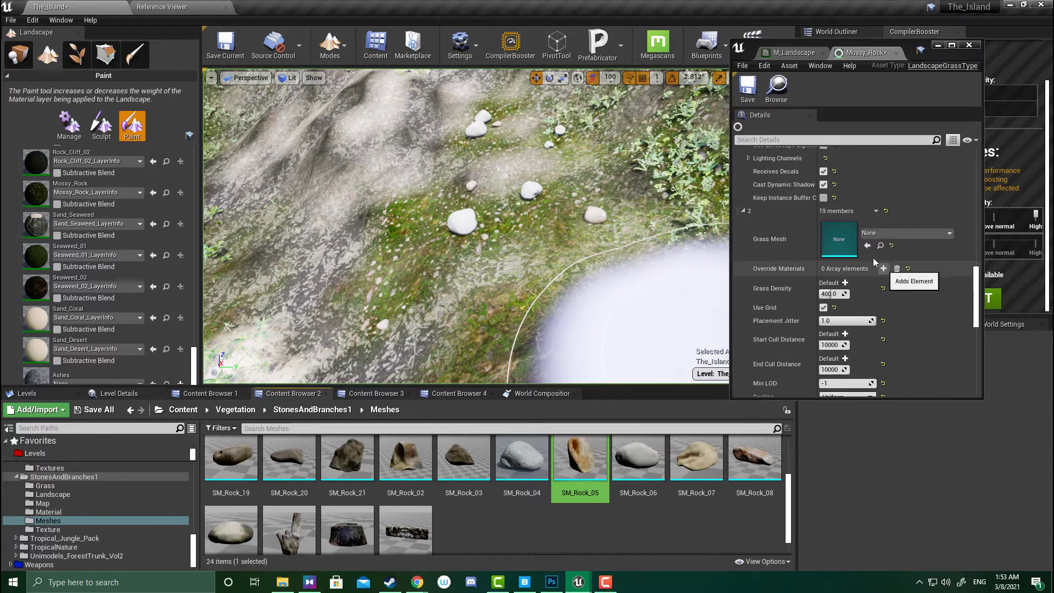
{"action": "left_click", "coordinate": [831, 293]}
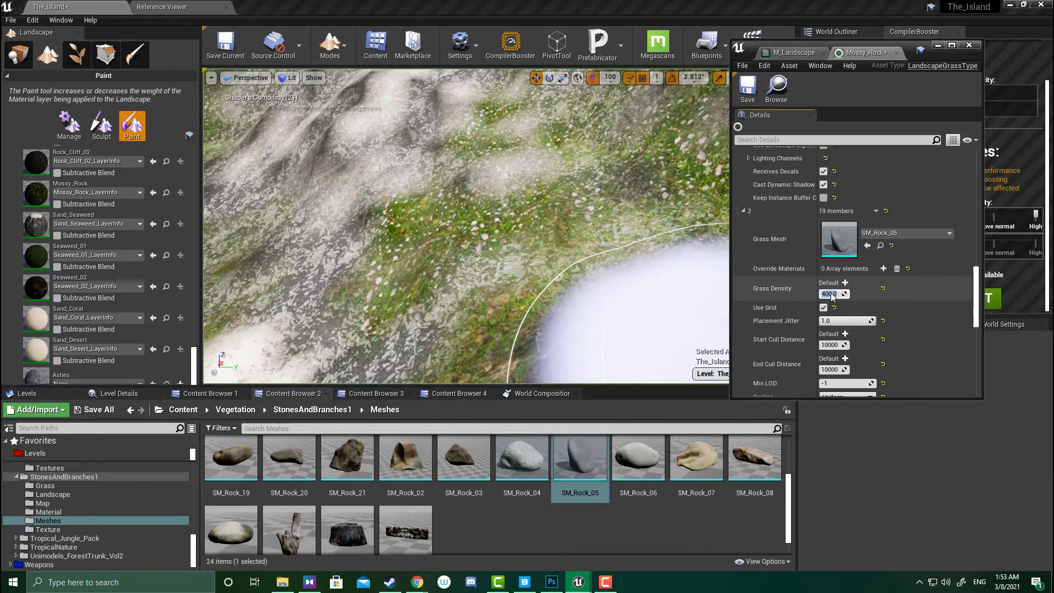
{"action": "type", "text": "20"}
{"action": "key", "text": "Return"}
{"action": "scroll", "coordinate": [840, 330], "scroll_direction": "down", "scroll_amount": 2}
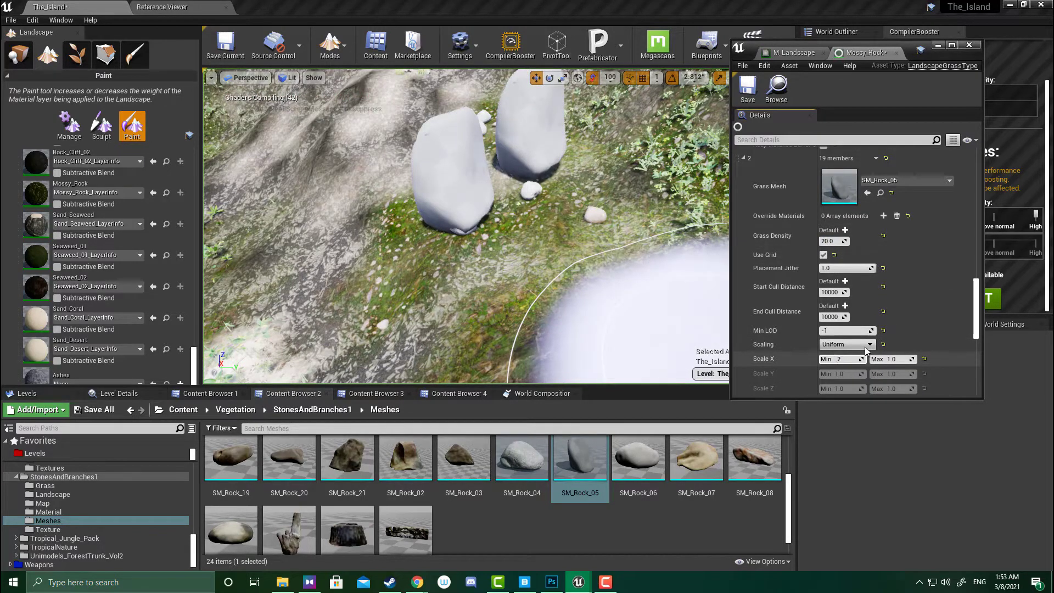
Try a Scale X range of 0.2 to 0.7 for grass variety 2 and inspect the rocks on the terrain.
{"action": "type", "text": ".2"}
{"action": "key", "text": "Return"}
{"action": "left_click", "coordinate": [893, 358]}
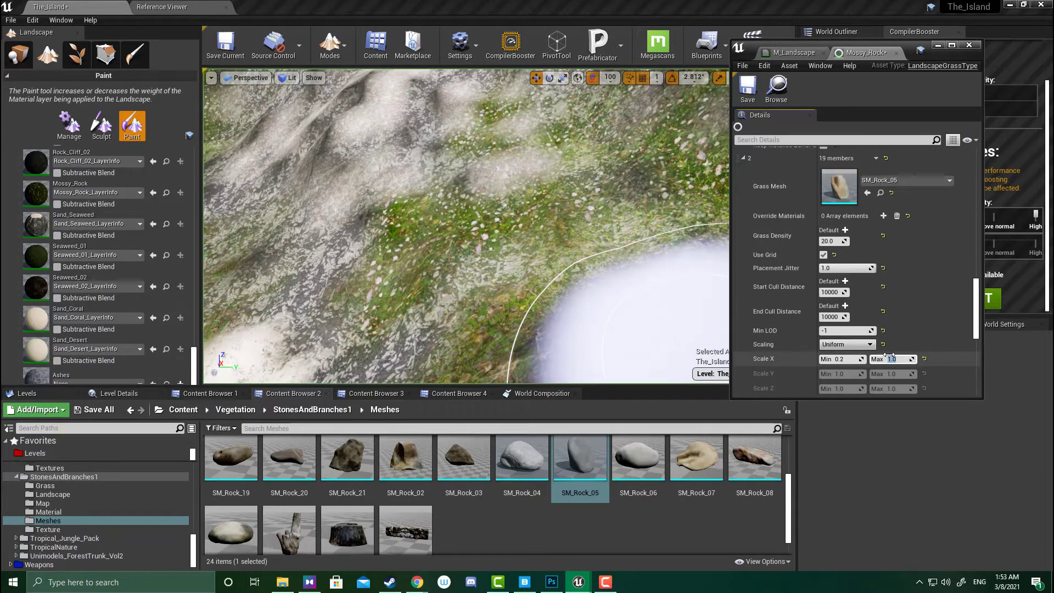
{"action": "type", "text": ".7"}
{"action": "key", "text": "Return"}
{"action": "scroll", "coordinate": [459, 194], "scroll_direction": "up", "scroll_amount": 3}
{"action": "right_click_drag", "start_coordinate": [466, 197], "coordinate": [385, 164]}
{"action": "scroll", "coordinate": [900, 324], "scroll_direction": "down", "scroll_amount": 2}
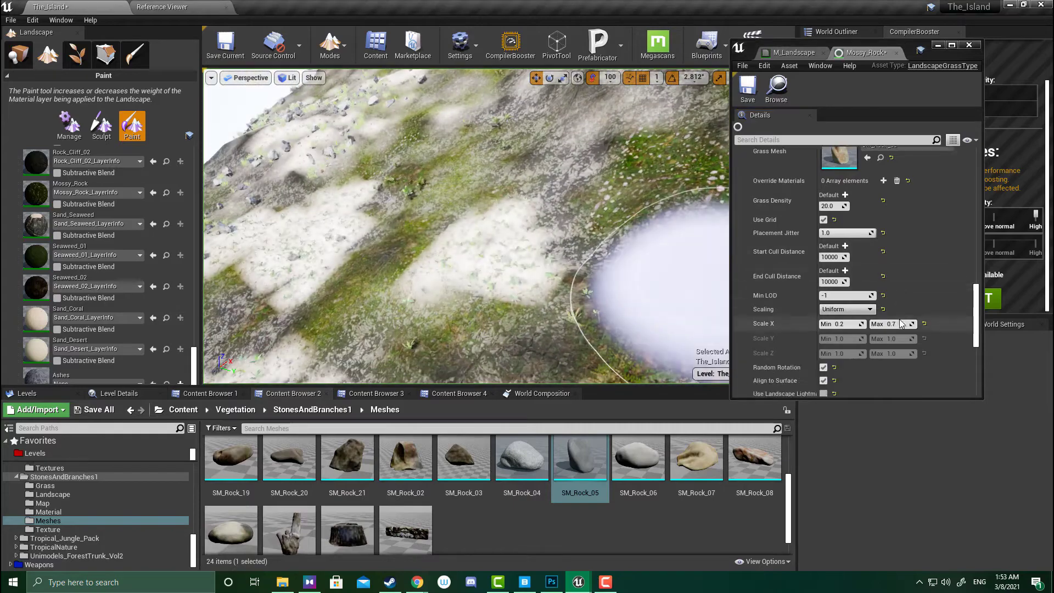
{"action": "scroll", "coordinate": [900, 324], "scroll_direction": "down", "scroll_amount": 9}
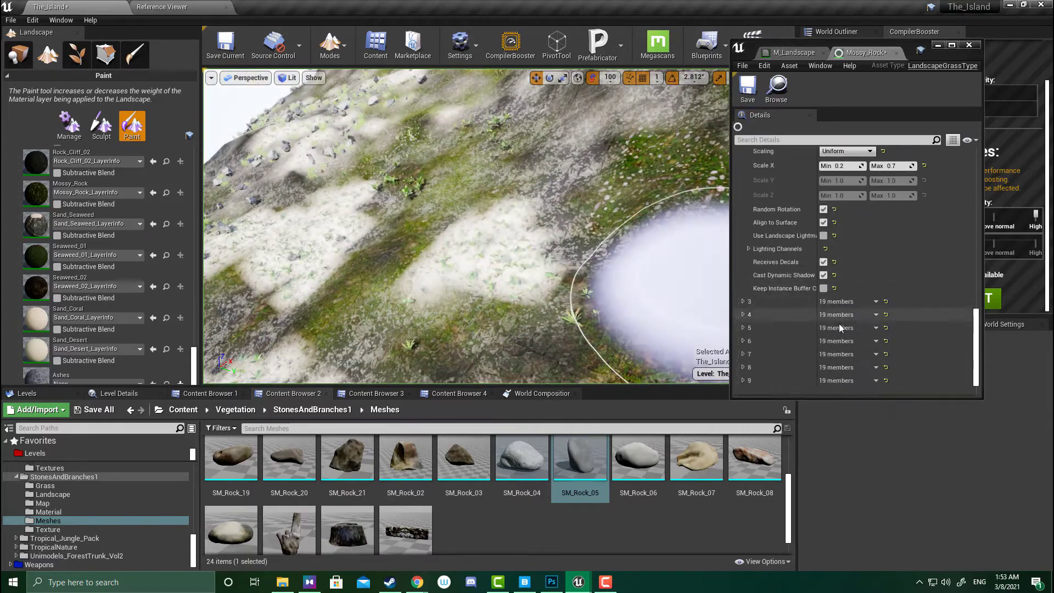
{"action": "mouse_move", "coordinate": [663, 287]}
{"action": "right_mouse_down"}
{"action": "mouse_move", "coordinate": [714, 281]}
{"action": "mouse_move", "coordinate": [727, 211]}
{"action": "right_mouse_up"}
{"action": "right_click_drag", "start_coordinate": [663, 208], "coordinate": [620, 247]}
Set the Scale X range of grass variety 2 to 0.05 minimum and 0.3 maximum, and check the rocks up close.
{"action": "scroll", "coordinate": [878, 217], "scroll_direction": "up", "scroll_amount": 4}
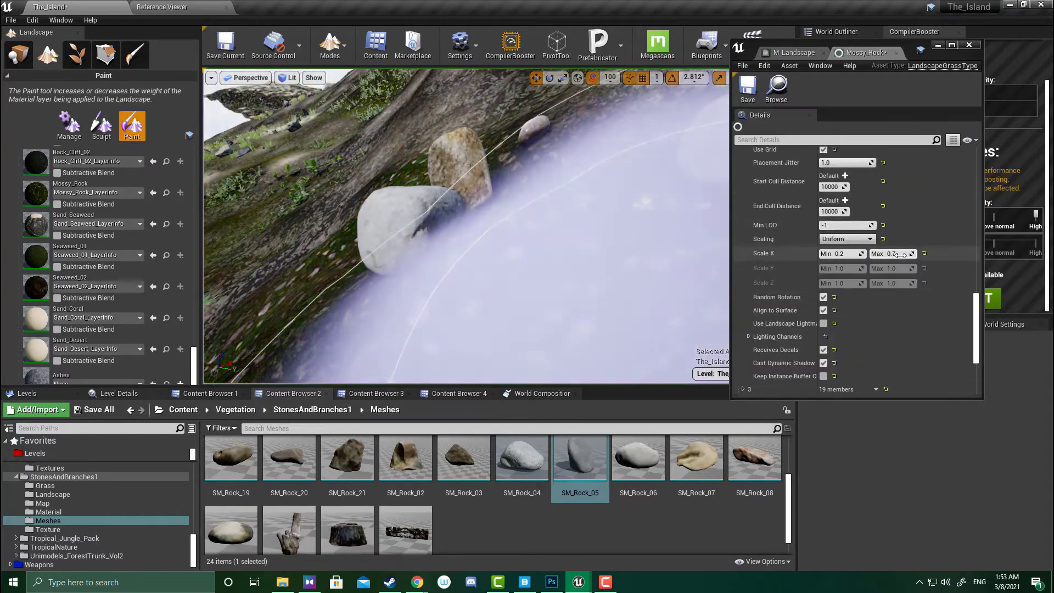
{"action": "type", "text": "0.3"}
{"action": "key", "text": "Return"}
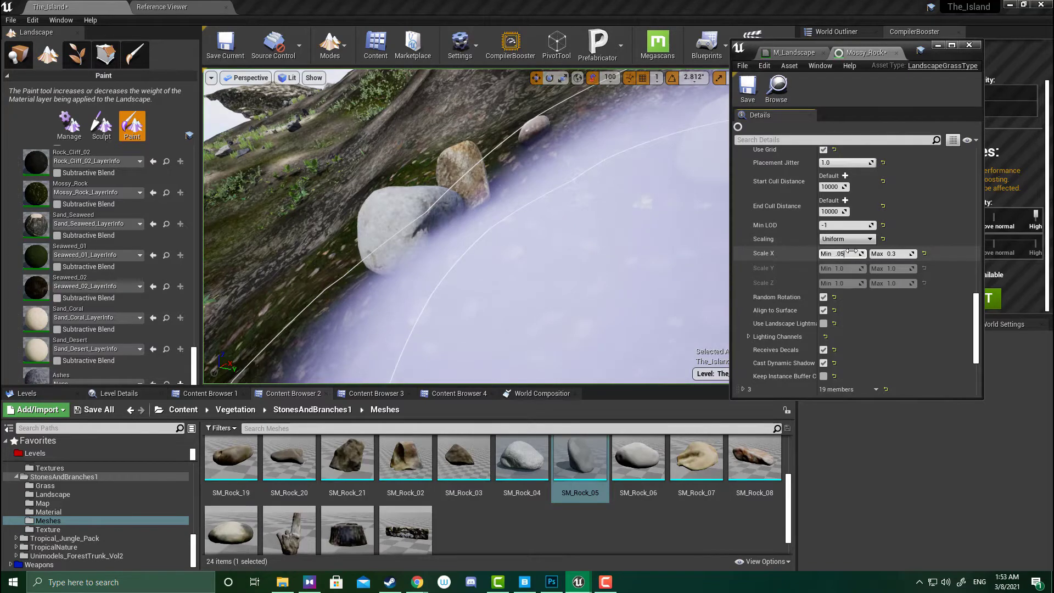
{"action": "key", "text": "Return"}
{"action": "scroll", "coordinate": [452, 203], "scroll_direction": "down", "scroll_amount": 3}
{"action": "right_click_drag", "start_coordinate": [452, 203], "coordinate": [434, 184]}
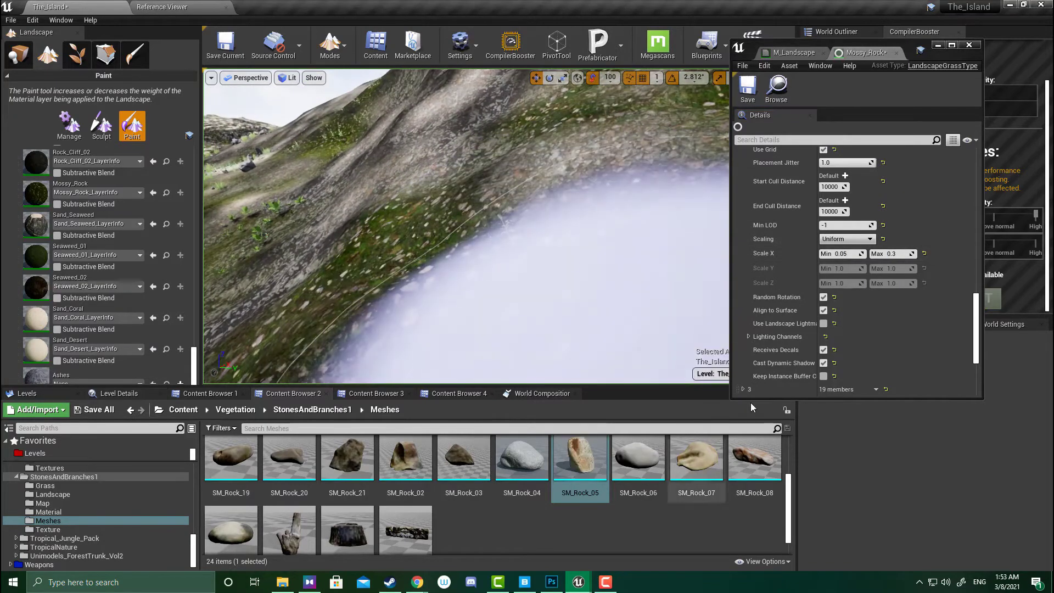
{"action": "scroll", "coordinate": [806, 308], "scroll_direction": "down", "scroll_amount": 4}
{"action": "scroll", "coordinate": [806, 311], "scroll_direction": "down", "scroll_amount": 1}
{"action": "right_click_drag", "start_coordinate": [683, 288], "coordinate": [718, 278]}
{"action": "key", "text": "w"}
{"action": "right_click_drag", "start_coordinate": [423, 230], "coordinate": [390, 233]}
Assign SM_Rock_06 as the Grass Mesh of grass variety 3 and set its Grass Density to 150.
{"action": "left_click", "coordinate": [744, 268]}
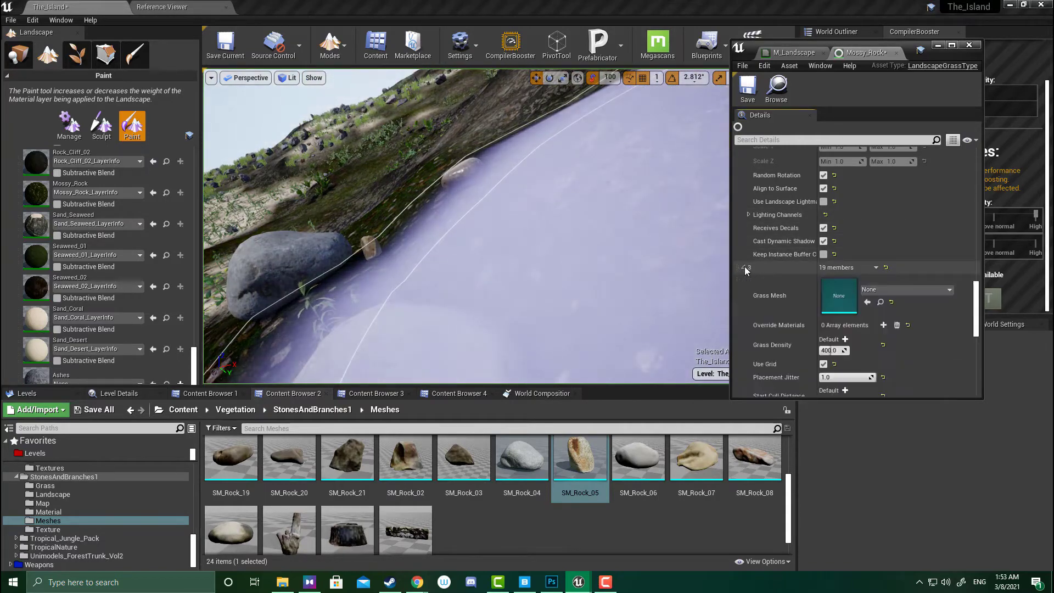
{"action": "left_click", "coordinate": [638, 458]}
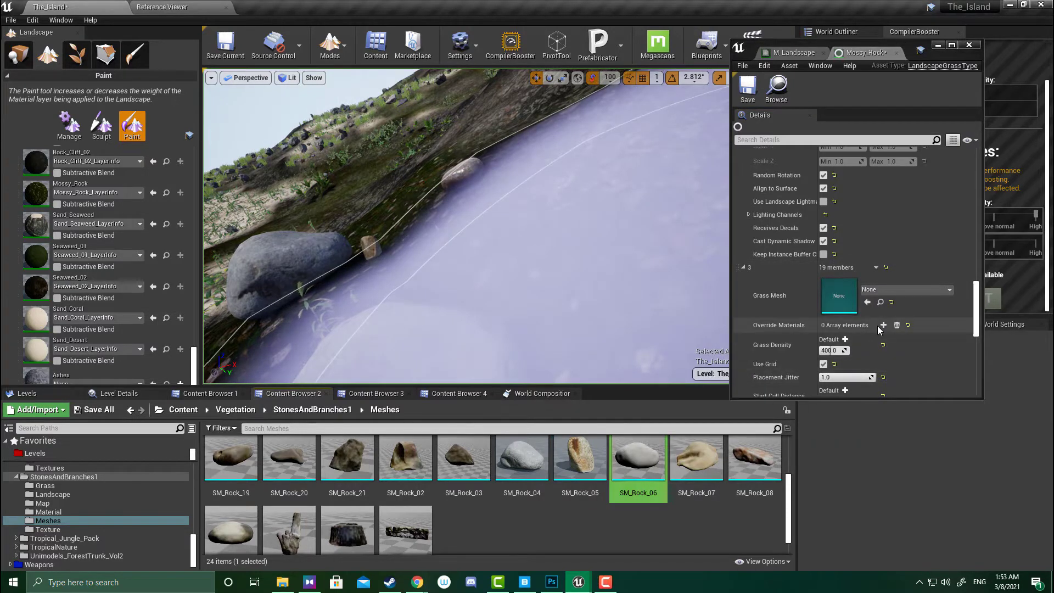
{"action": "left_click", "coordinate": [871, 303]}
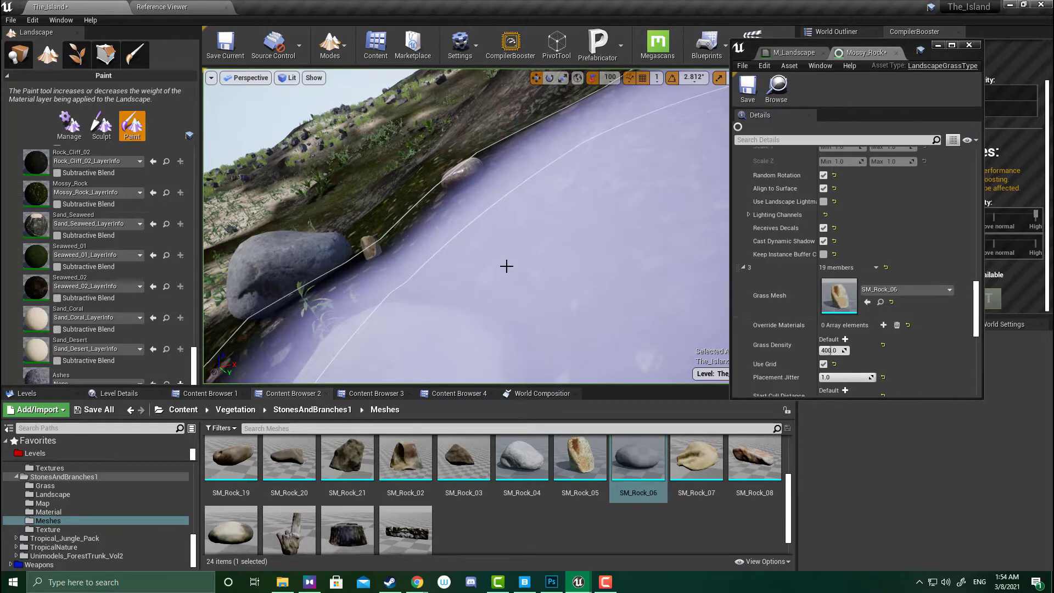
{"action": "left_click", "coordinate": [832, 350]}
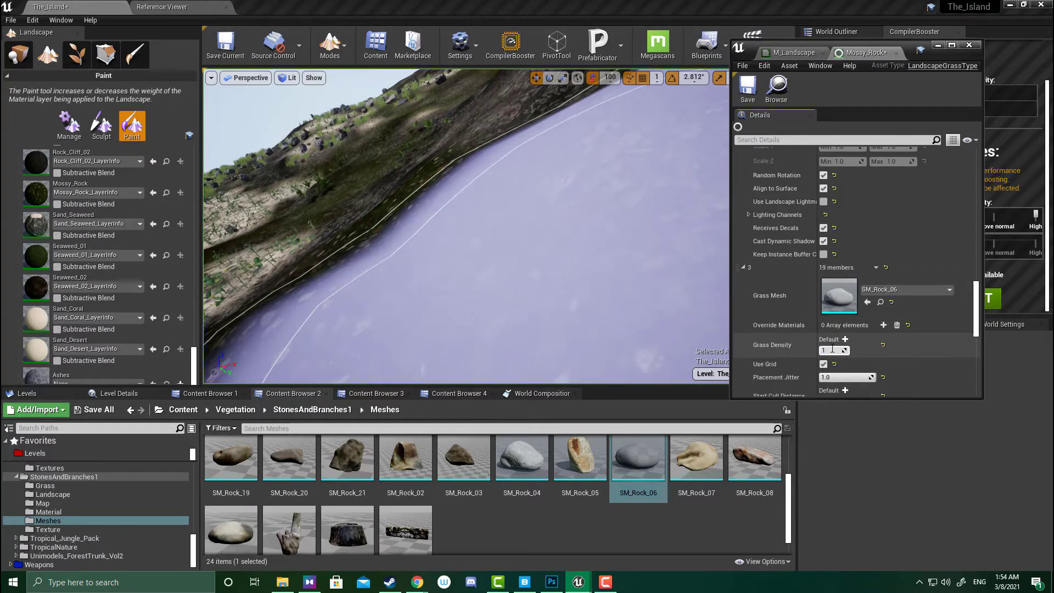
{"action": "scroll", "coordinate": [838, 359], "scroll_direction": "down", "scroll_amount": 5}
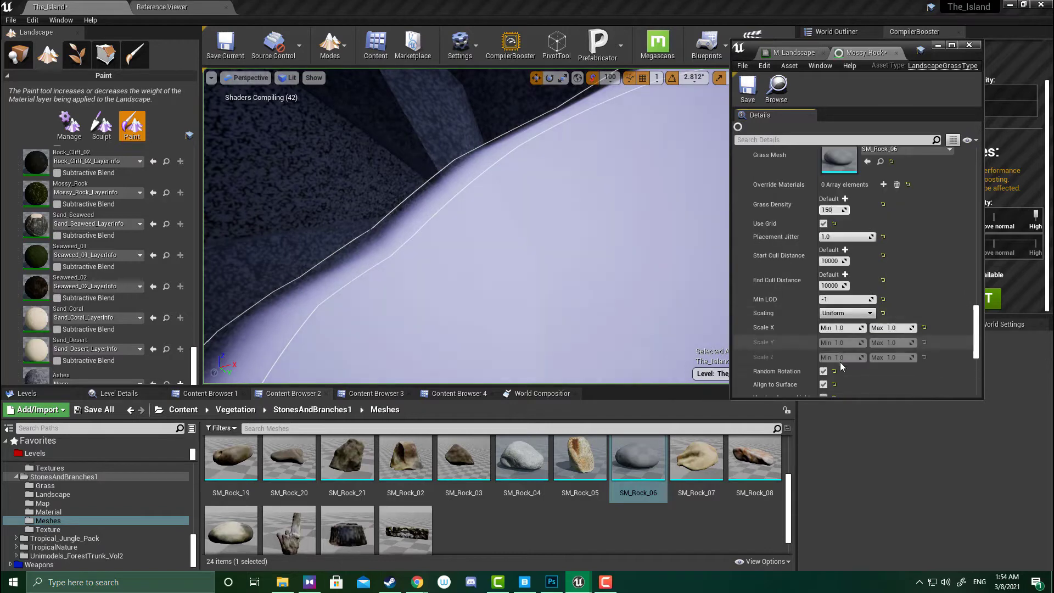
Set the Scale X range of grass variety 3 to a minimum of 0.05 and a maximum of 0.1.
{"action": "left_click", "coordinate": [847, 327]}
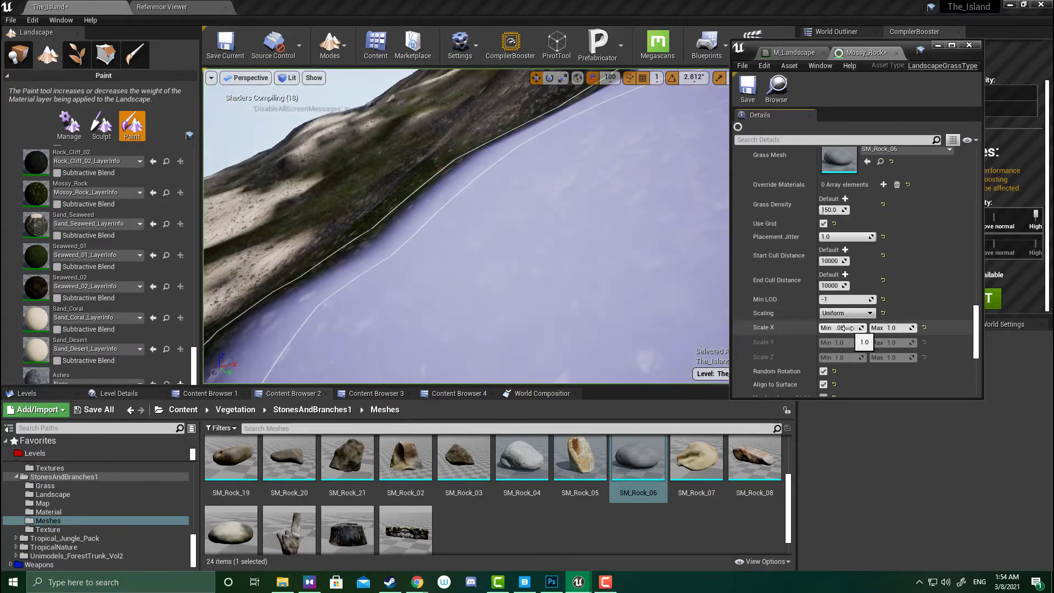
{"action": "type", "text": "0.5"}
{"action": "key", "text": "Return"}
{"action": "key", "text": "w"}
{"action": "mouse_move", "coordinate": [443, 132]}
{"action": "right_mouse_down"}
{"action": "mouse_move", "coordinate": [554, 189]}
{"action": "mouse_move", "coordinate": [442, 132]}
{"action": "mouse_move", "coordinate": [542, 196]}
{"action": "right_mouse_up"}
{"action": "left_click", "coordinate": [897, 328]}
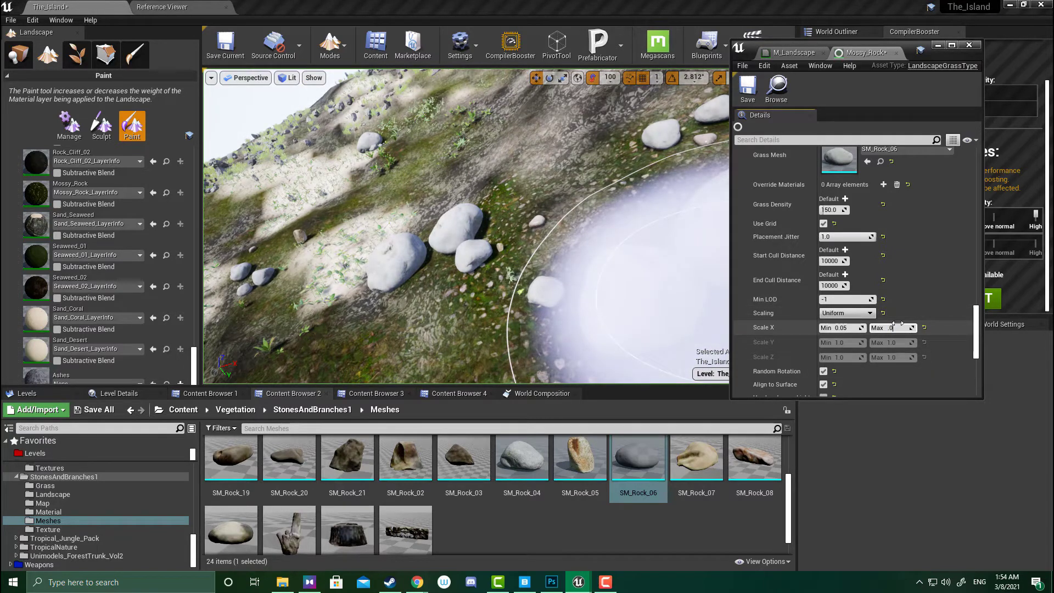
{"action": "key", "text": "Return"}
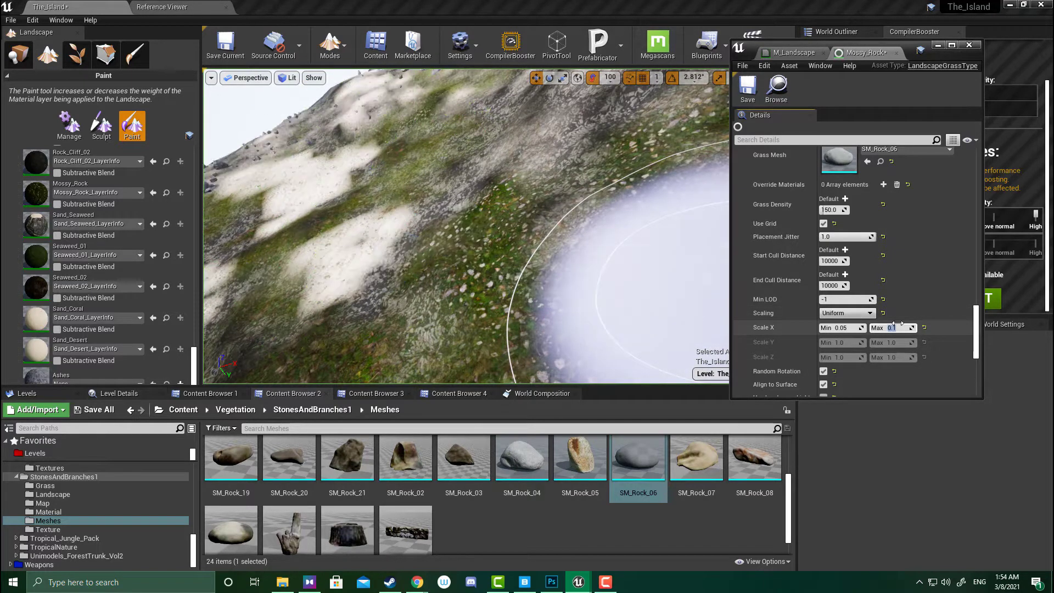
{"action": "mouse_move", "coordinate": [550, 245]}
{"action": "right_mouse_down"}
{"action": "mouse_move", "coordinate": [609, 225]}
{"action": "mouse_move", "coordinate": [551, 242]}
{"action": "right_mouse_up"}
Assign SM_Rock_12 as the Grass Mesh of grass variety 4 and set its Grass Density to 200.
{"action": "scroll", "coordinate": [777, 340], "scroll_direction": "down", "scroll_amount": 4}
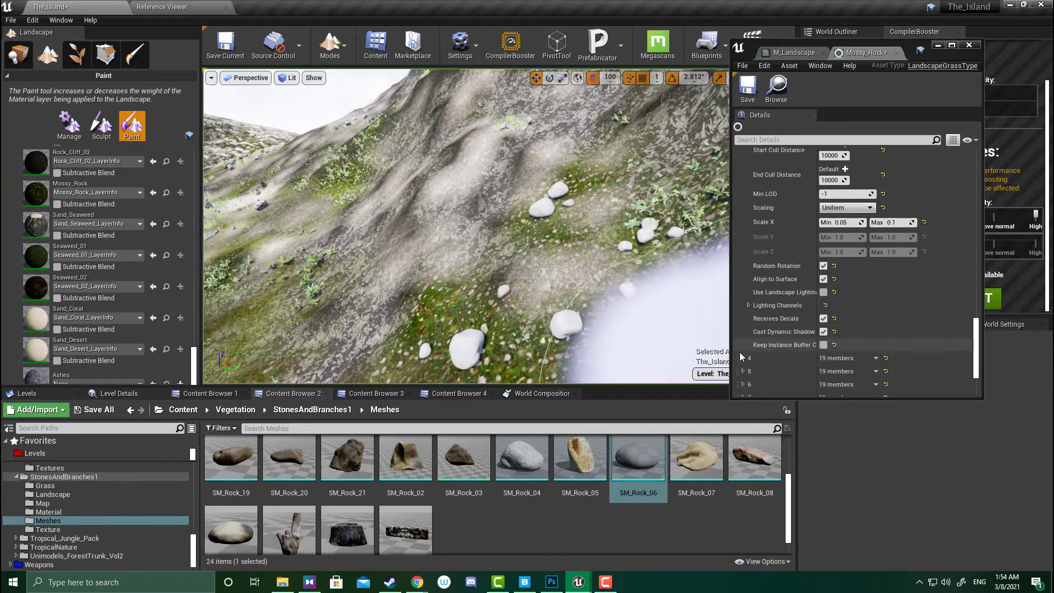
{"action": "left_click", "coordinate": [743, 359]}
{"action": "scroll", "coordinate": [772, 363], "scroll_direction": "down", "scroll_amount": 5}
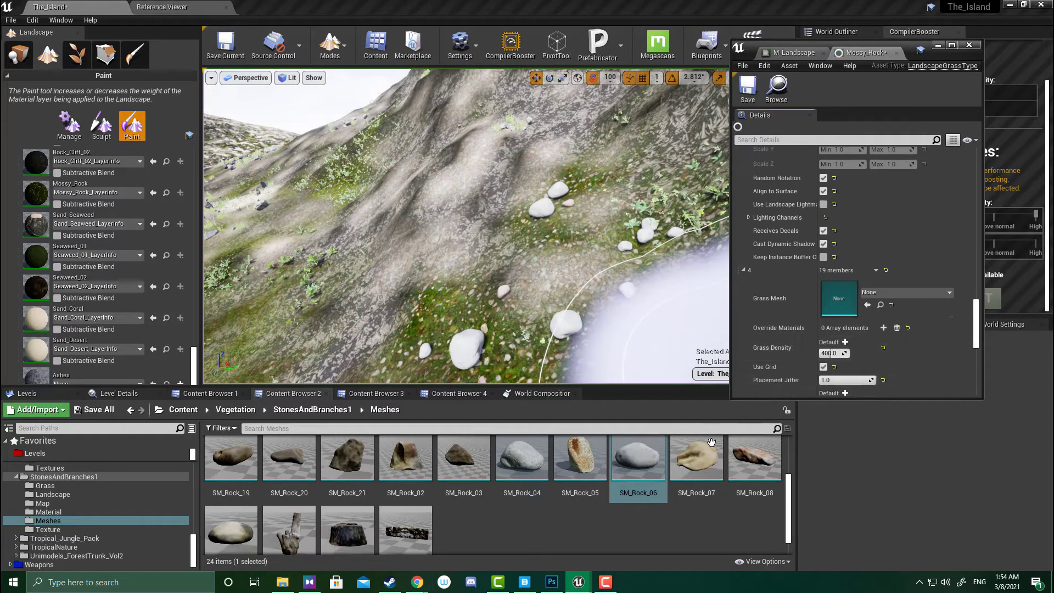
{"action": "scroll", "coordinate": [711, 452], "scroll_direction": "up", "scroll_amount": 2}
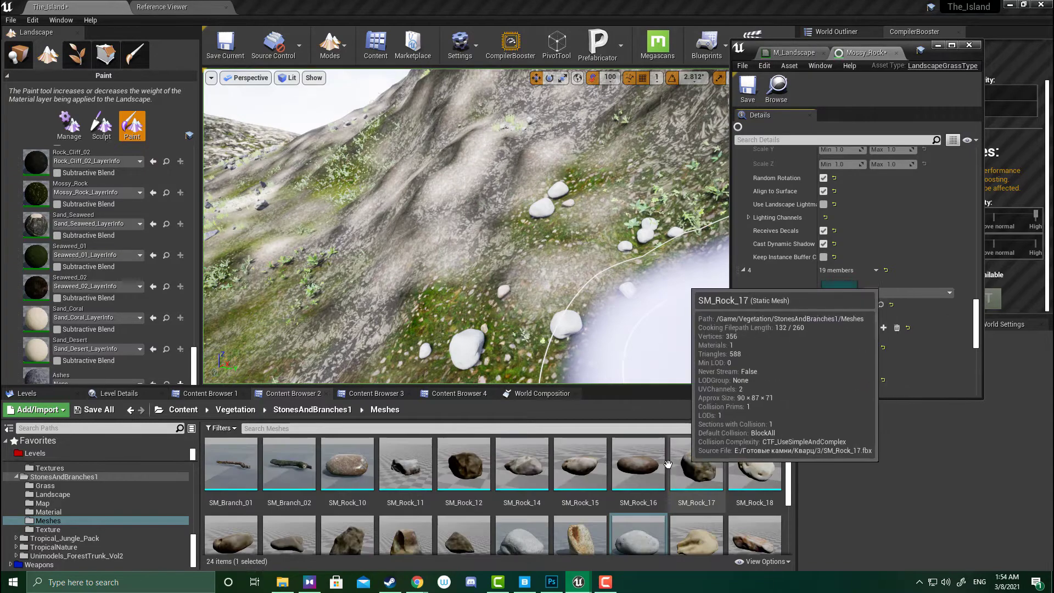
{"action": "scroll", "coordinate": [585, 471], "scroll_direction": "down", "scroll_amount": 2}
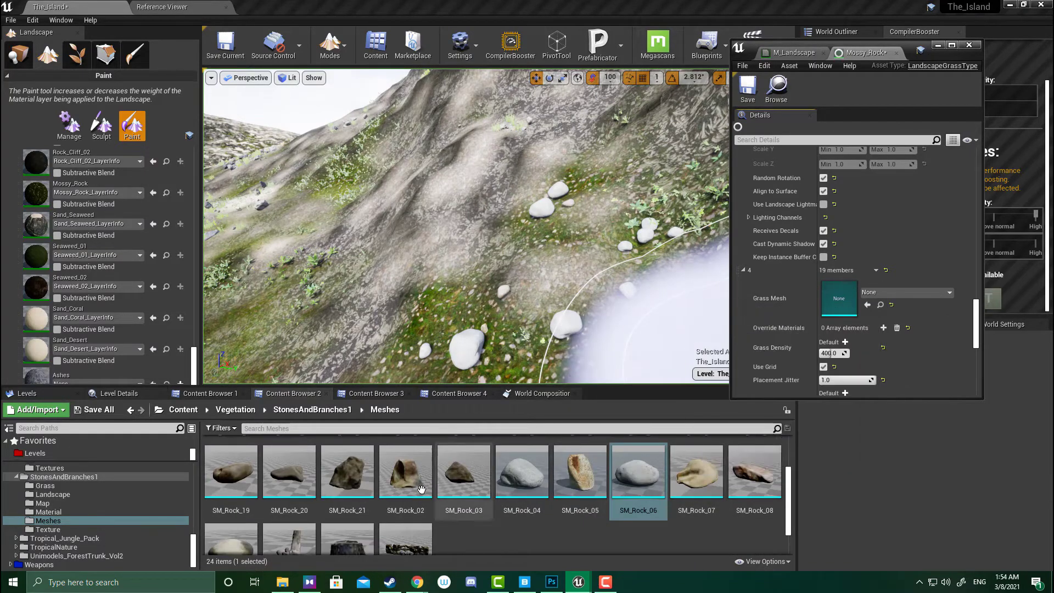
{"action": "scroll", "coordinate": [464, 461], "scroll_direction": "up", "scroll_amount": 1}
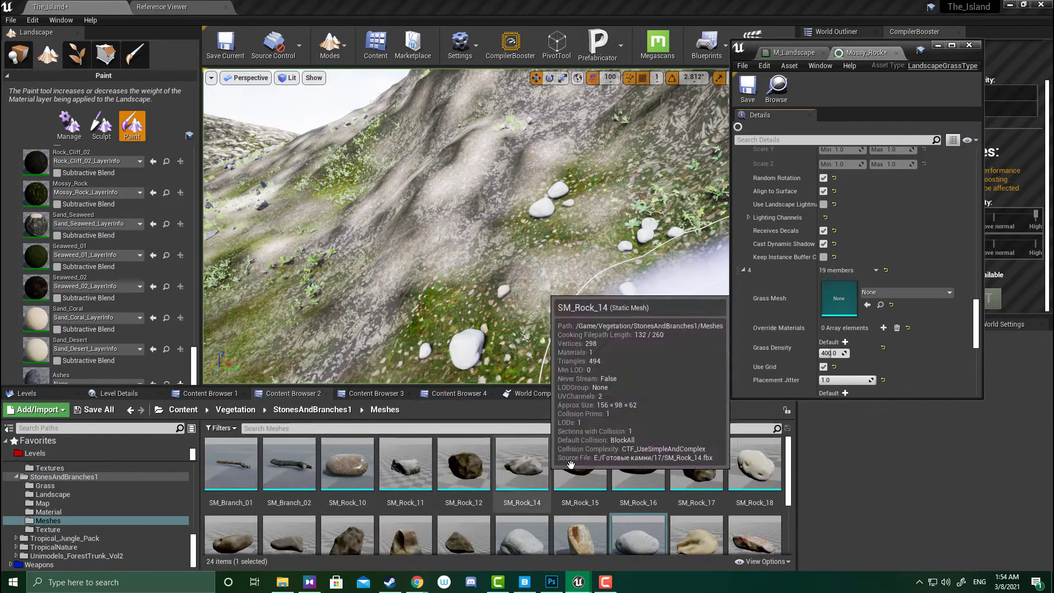
{"action": "left_click", "coordinate": [755, 467]}
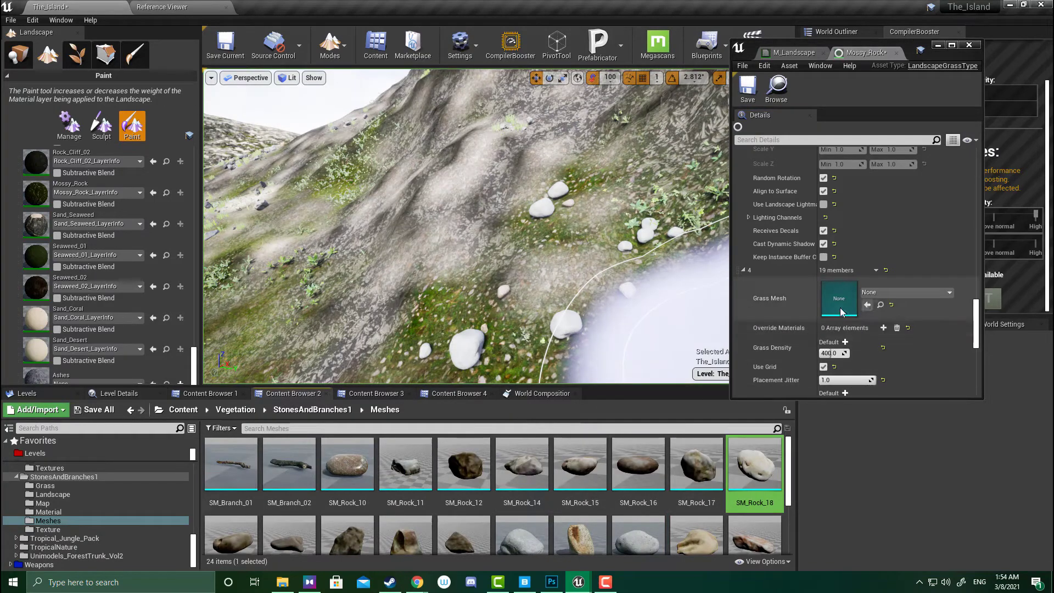
{"action": "left_click", "coordinate": [464, 467]}
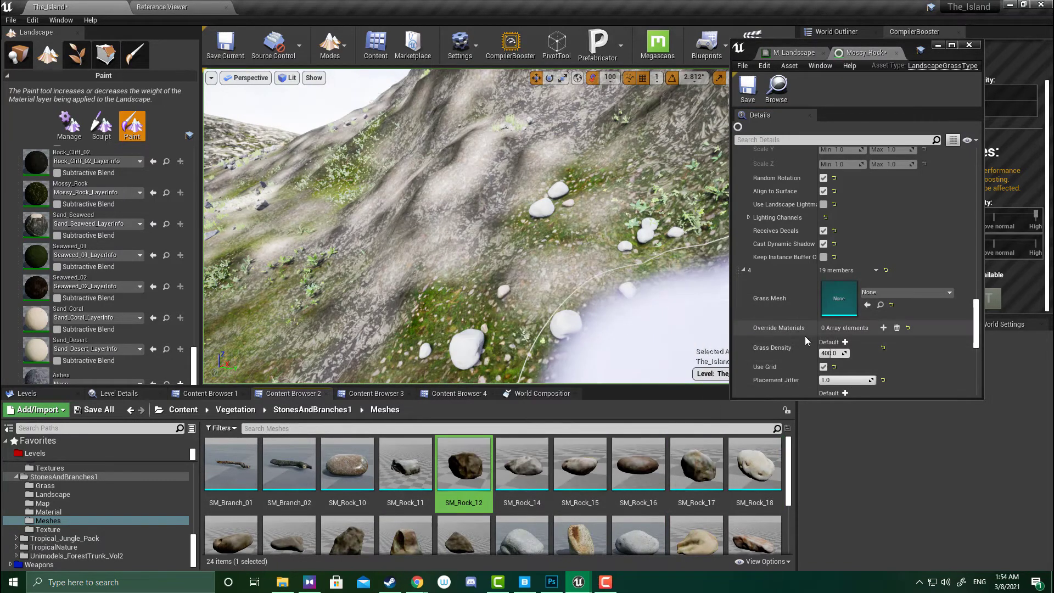
{"action": "scroll", "coordinate": [847, 321], "scroll_direction": "up", "scroll_amount": 5}
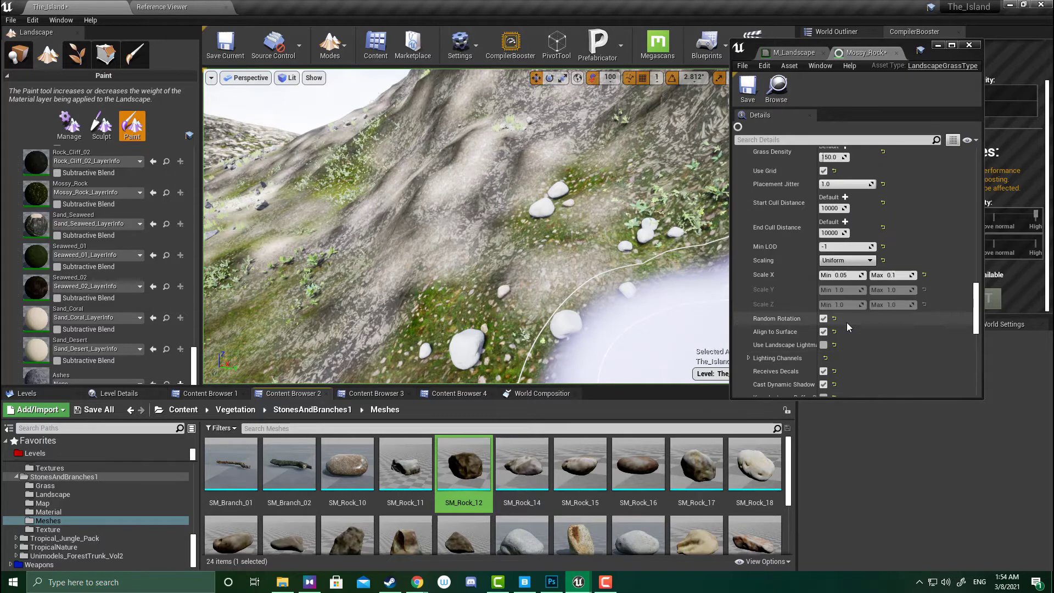
{"action": "scroll", "coordinate": [844, 317], "scroll_direction": "down", "scroll_amount": 6}
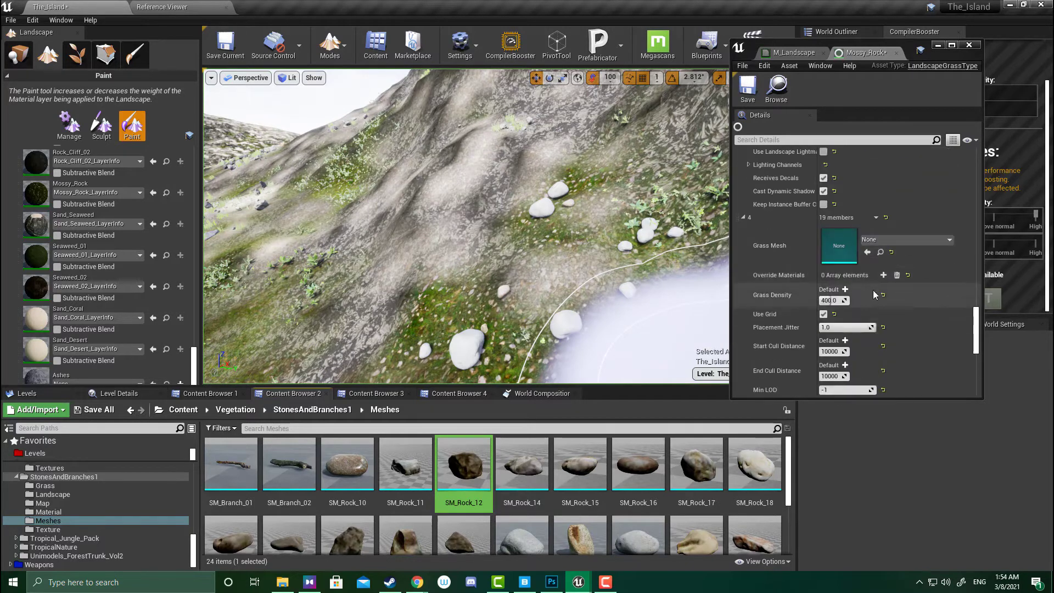
{"action": "left_click", "coordinate": [868, 256]}
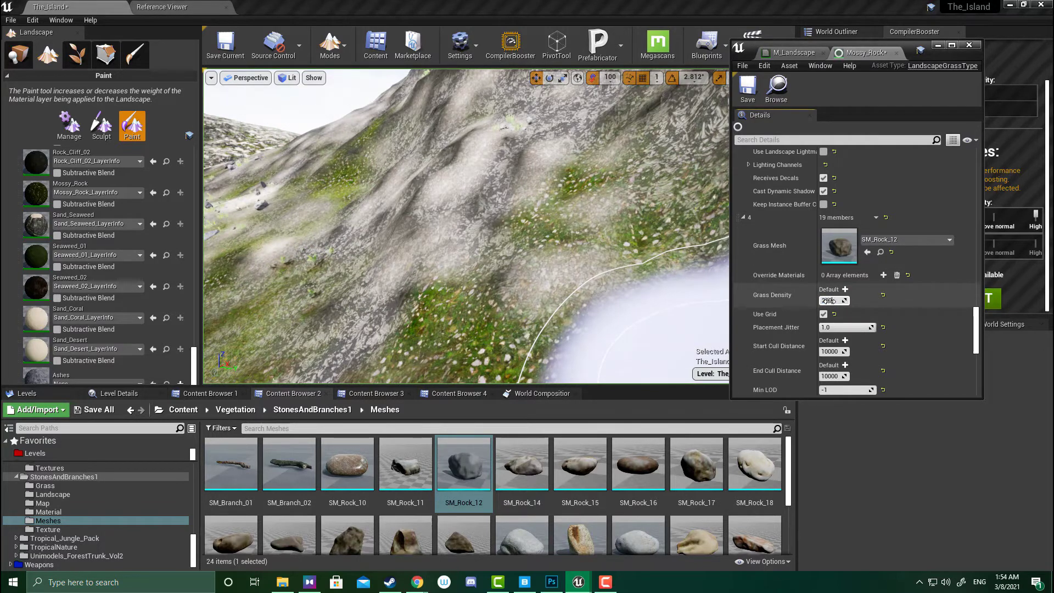
{"action": "scroll", "coordinate": [867, 285], "scroll_direction": "down", "scroll_amount": 2}
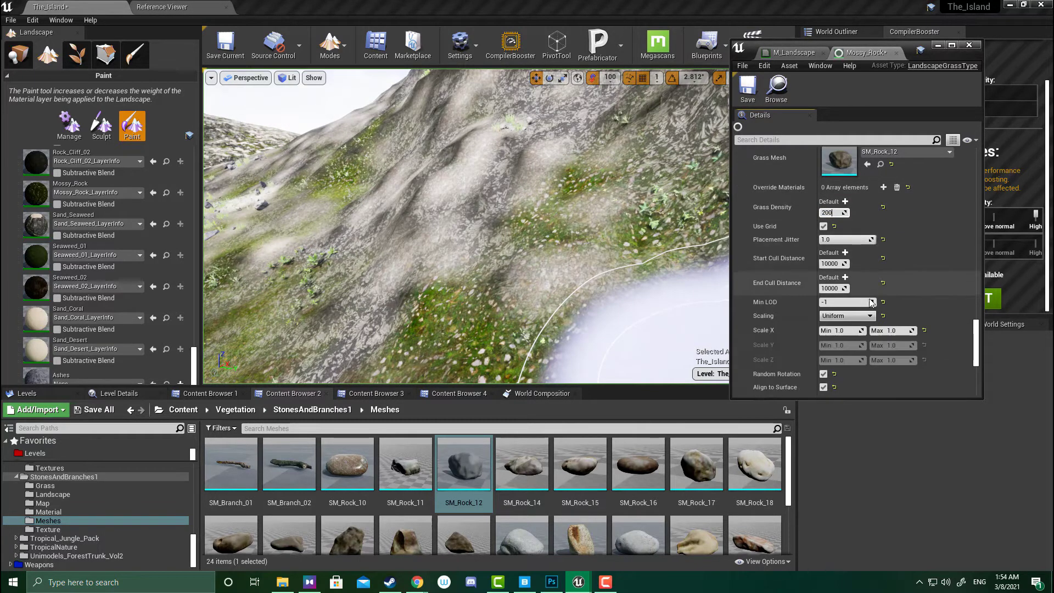
Set the Scale X range of grass variety 4 to a minimum of 0.05 and a maximum of 0.3.
{"action": "left_click", "coordinate": [844, 330]}
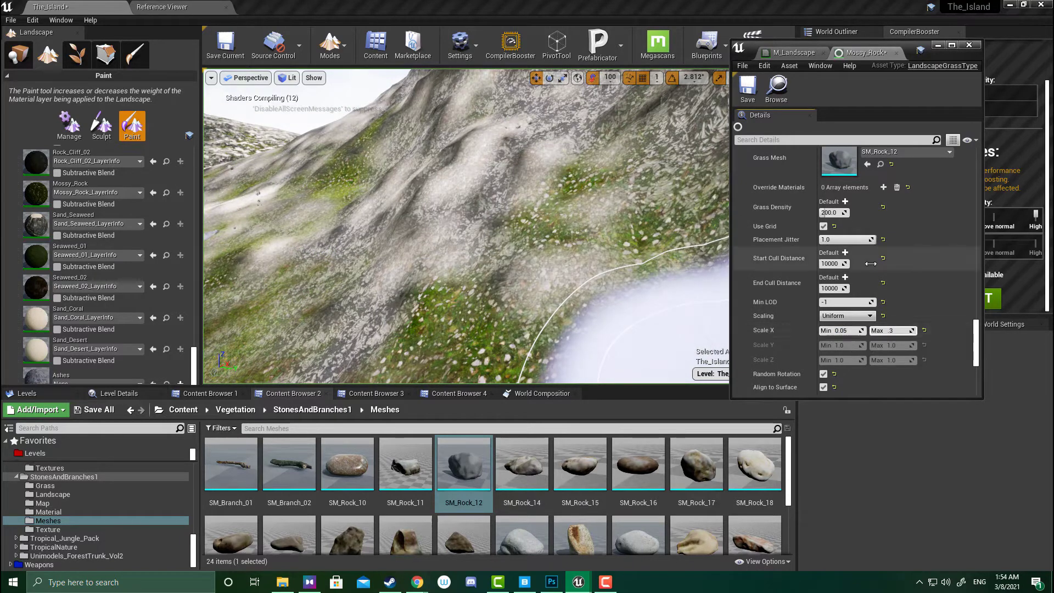
{"action": "scroll", "coordinate": [871, 265], "scroll_direction": "down", "scroll_amount": 5}
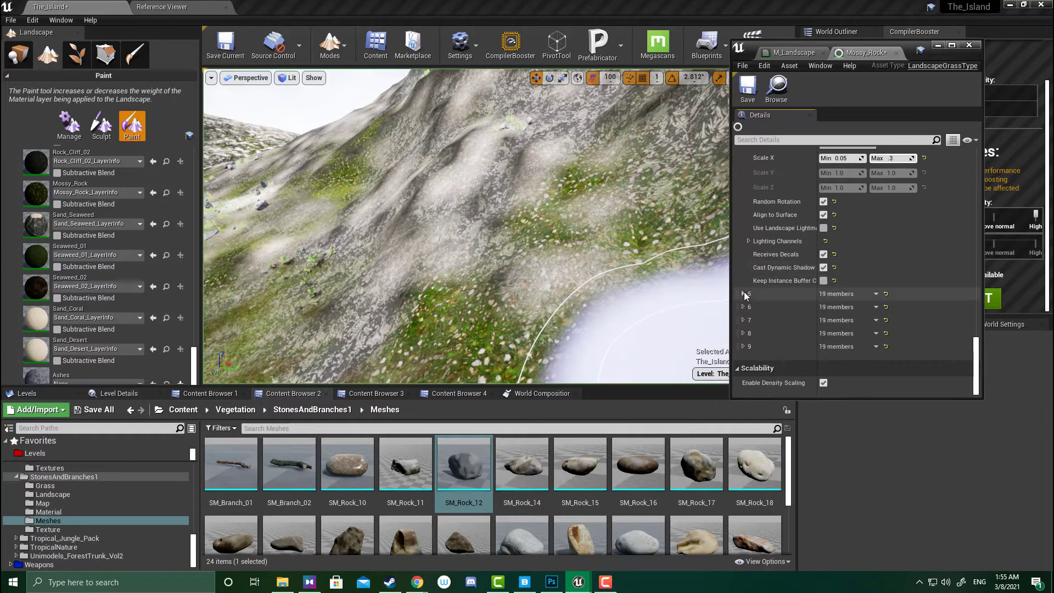
Assign SM_Rock_14 as the Grass Mesh of grass variety 5 and set its Grass Density to 200.
{"action": "left_click", "coordinate": [744, 294]}
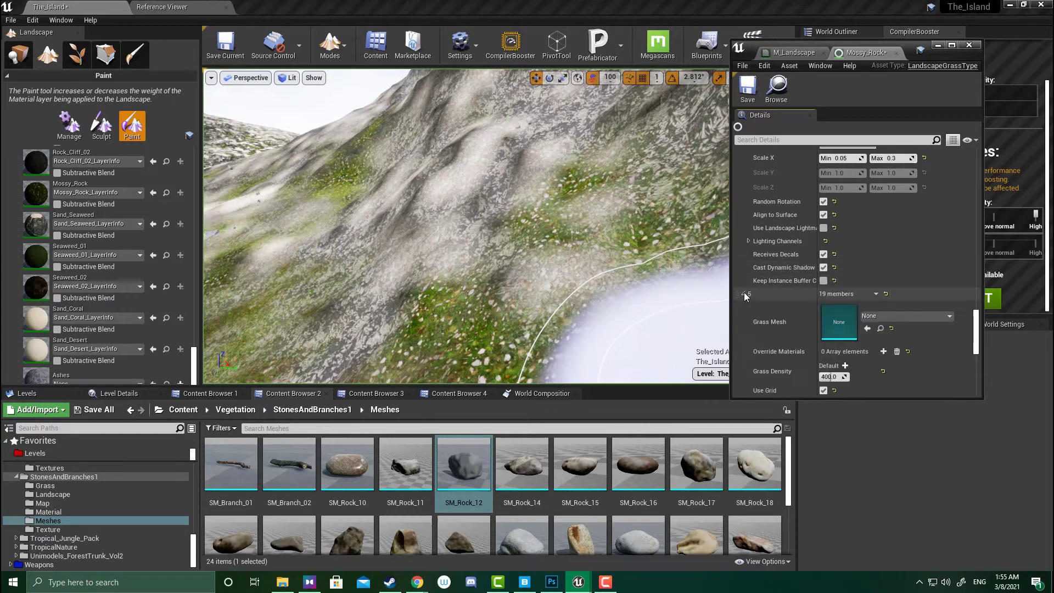
{"action": "left_click", "coordinate": [535, 473]}
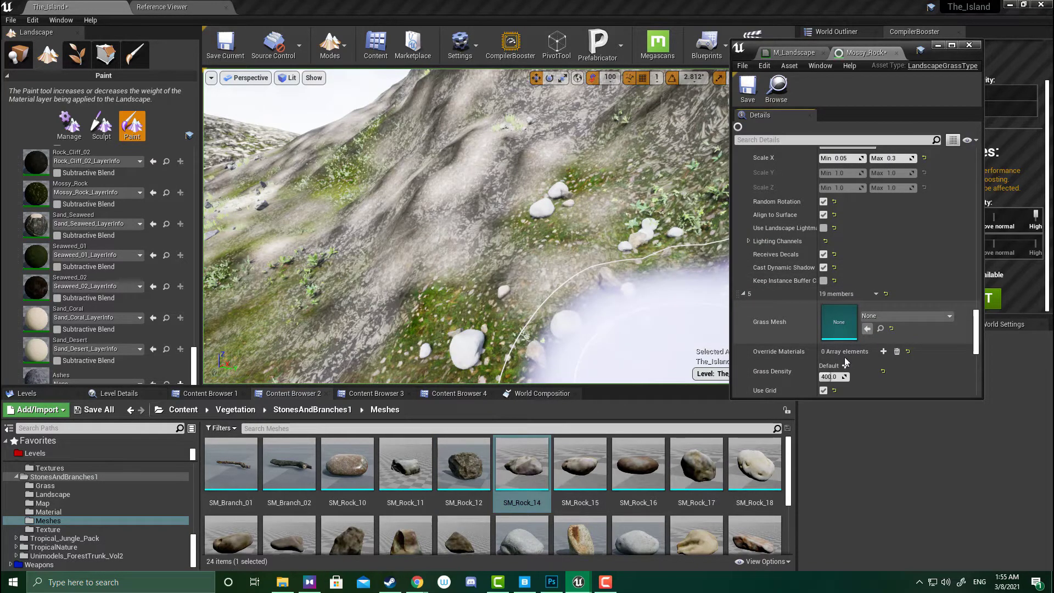
{"action": "left_click", "coordinate": [828, 377]}
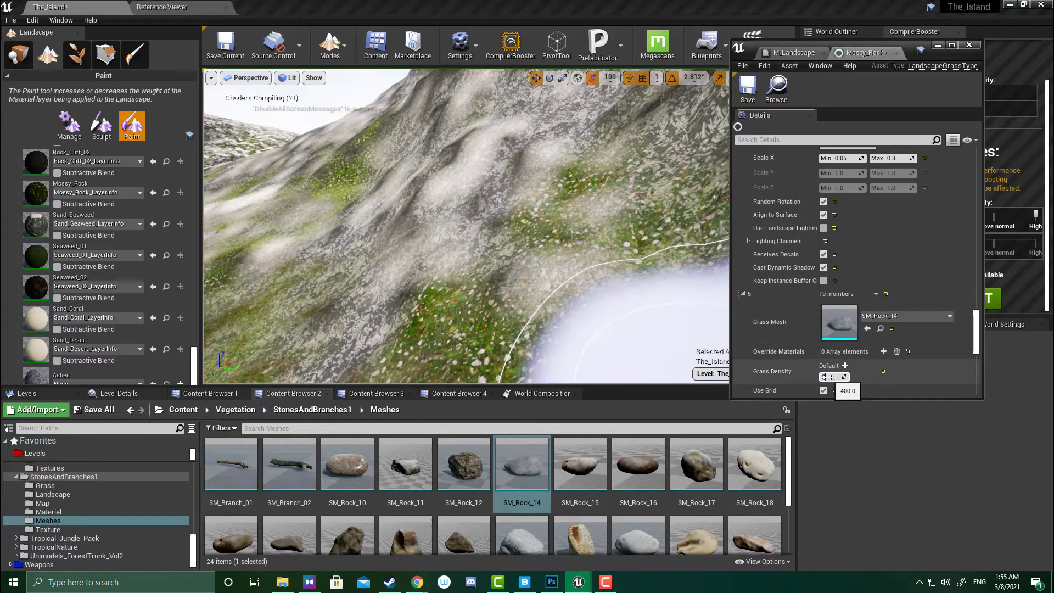
Set the Scale X range of grass variety 5 to 0.05 minimum and 0.3 maximum, and check the scattered rocks.
{"action": "scroll", "coordinate": [845, 370], "scroll_direction": "down", "scroll_amount": 6}
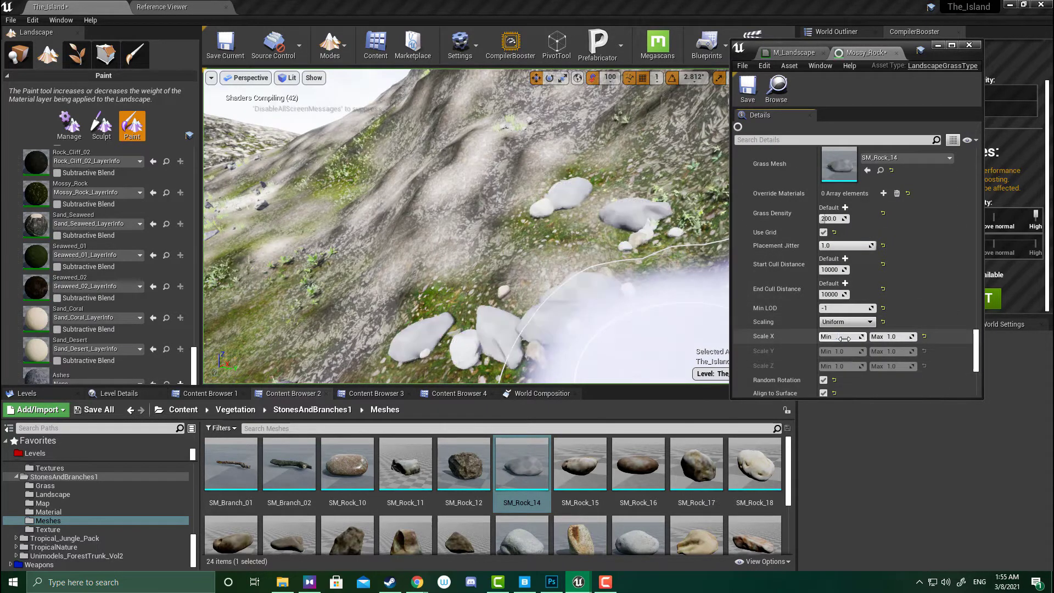
{"action": "key", "text": "Tab"}
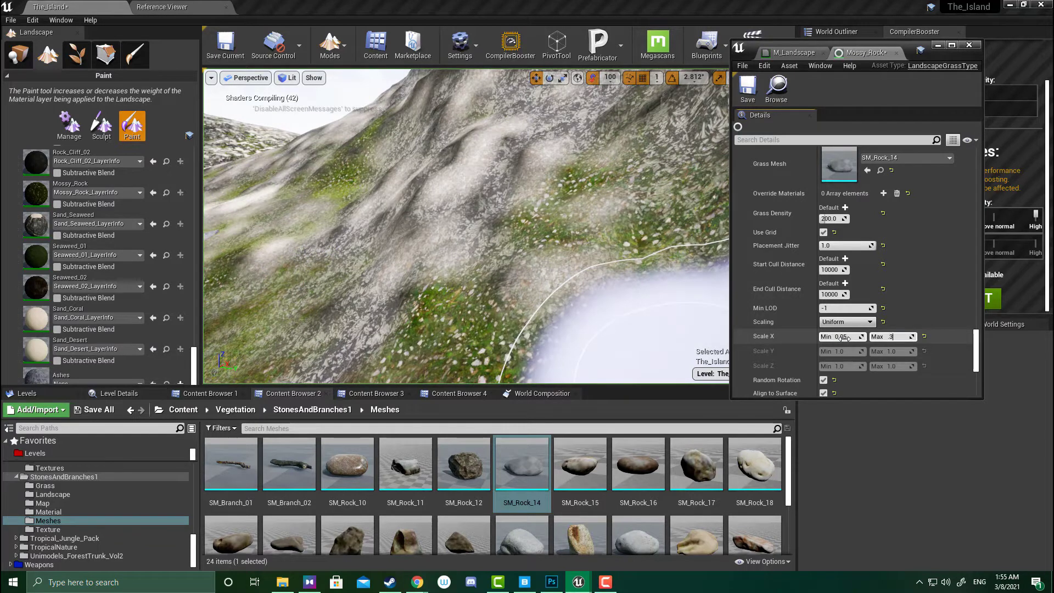
{"action": "key", "text": "Return"}
{"action": "scroll", "coordinate": [812, 328], "scroll_direction": "down", "scroll_amount": 2}
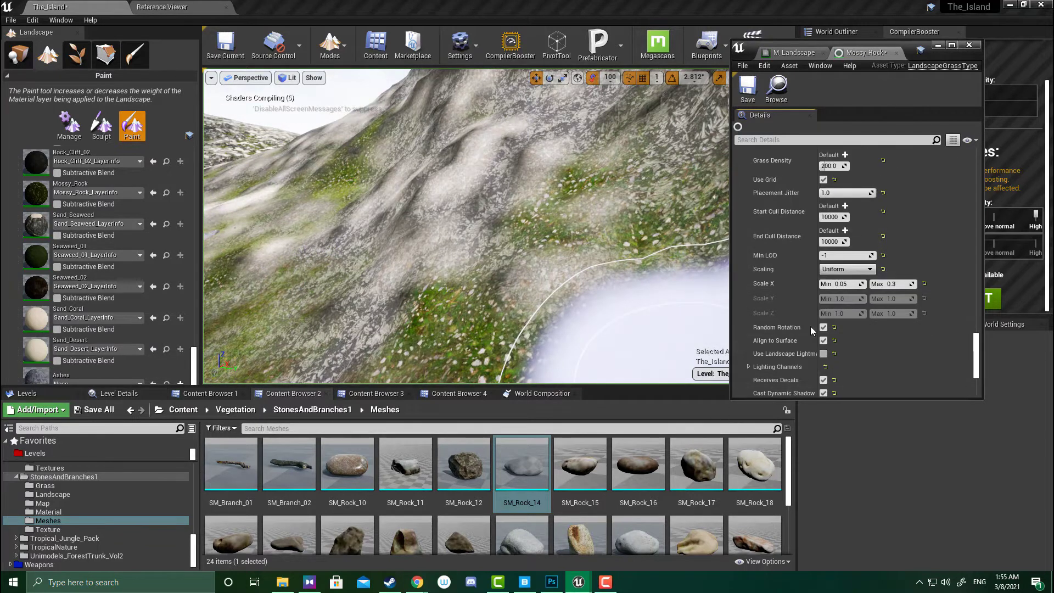
{"action": "scroll", "coordinate": [810, 326], "scroll_direction": "down", "scroll_amount": 4}
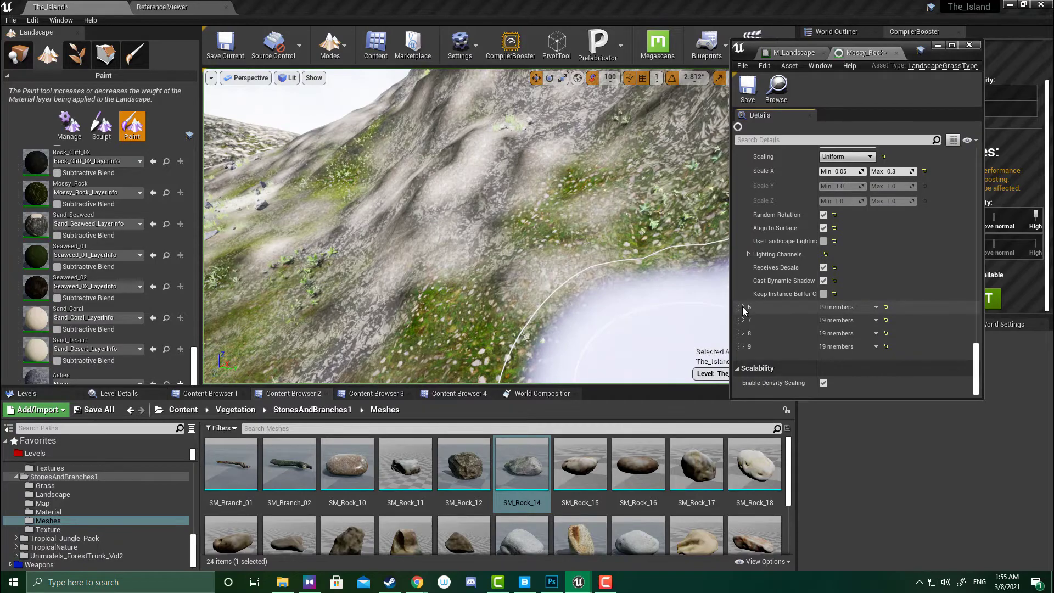
{"action": "mouse_move", "coordinate": [648, 297]}
{"action": "right_mouse_down"}
{"action": "mouse_move", "coordinate": [692, 340]}
{"action": "mouse_move", "coordinate": [687, 351]}
{"action": "mouse_move", "coordinate": [648, 307]}
{"action": "mouse_move", "coordinate": [610, 291]}
{"action": "mouse_move", "coordinate": [654, 340]}
{"action": "mouse_move", "coordinate": [610, 286]}
{"action": "mouse_move", "coordinate": [666, 347]}
{"action": "mouse_move", "coordinate": [648, 324]}
{"action": "right_mouse_up"}
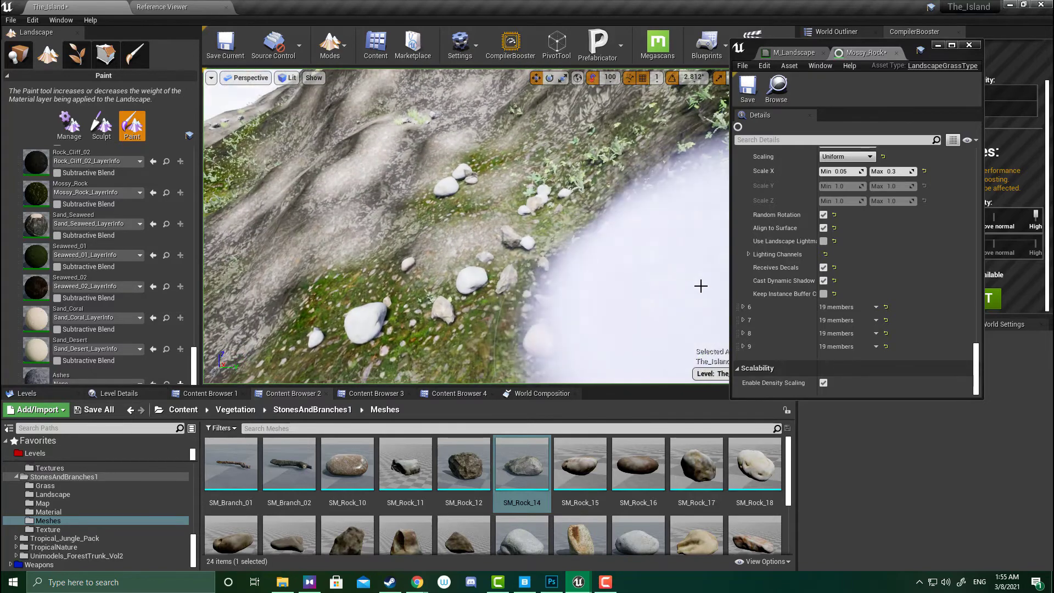
Assign SM_Rock_15 as the Grass Mesh of grass variety 6 and set its Grass Density to 170.
{"action": "left_click", "coordinate": [743, 308]}
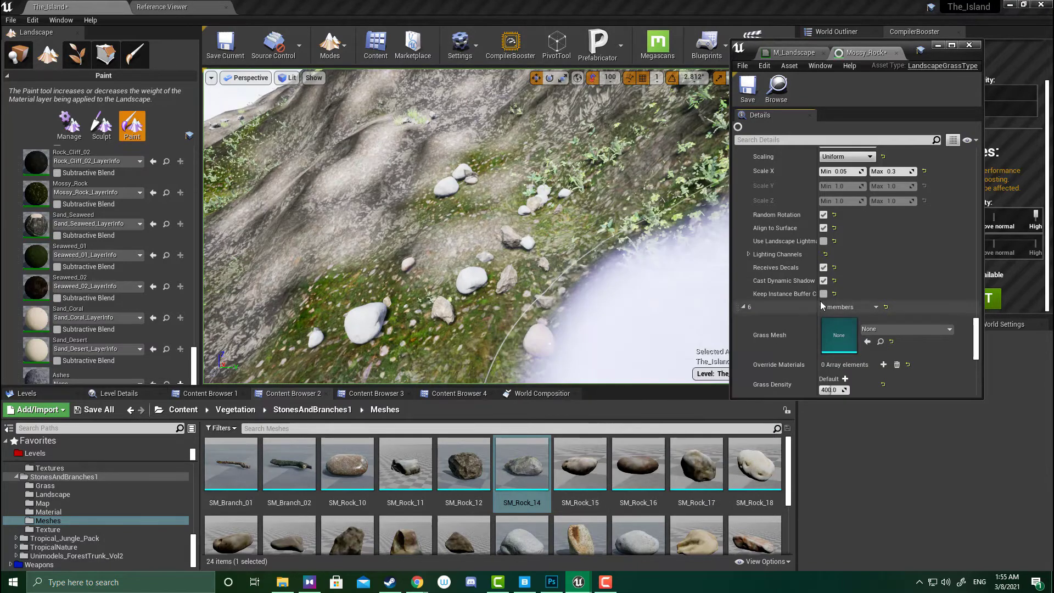
{"action": "scroll", "coordinate": [822, 305], "scroll_direction": "down", "scroll_amount": 3}
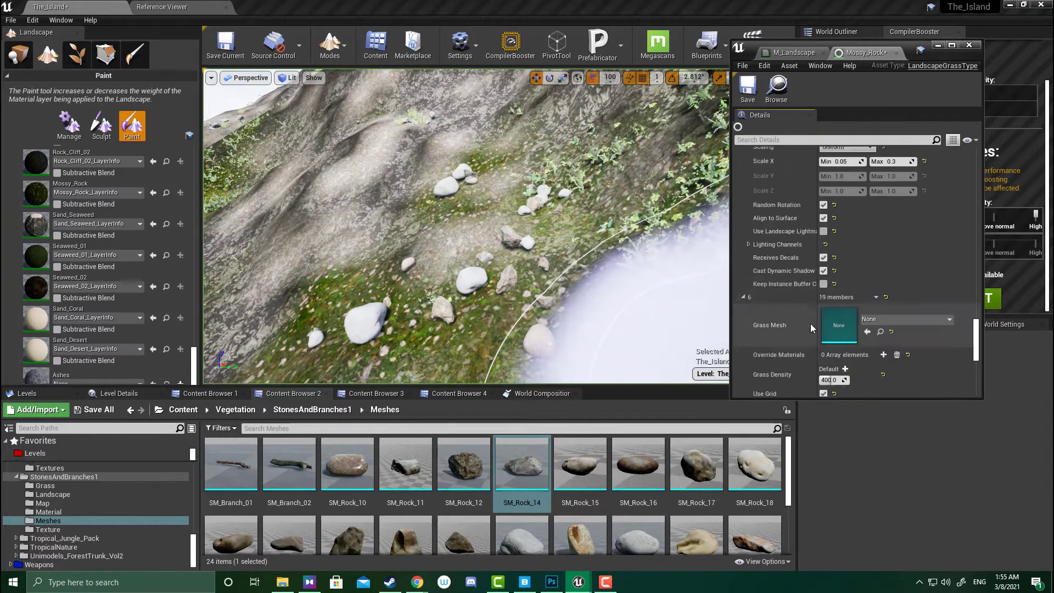
{"action": "scroll", "coordinate": [810, 324], "scroll_direction": "down", "scroll_amount": 2}
{"action": "left_click", "coordinate": [580, 464]}
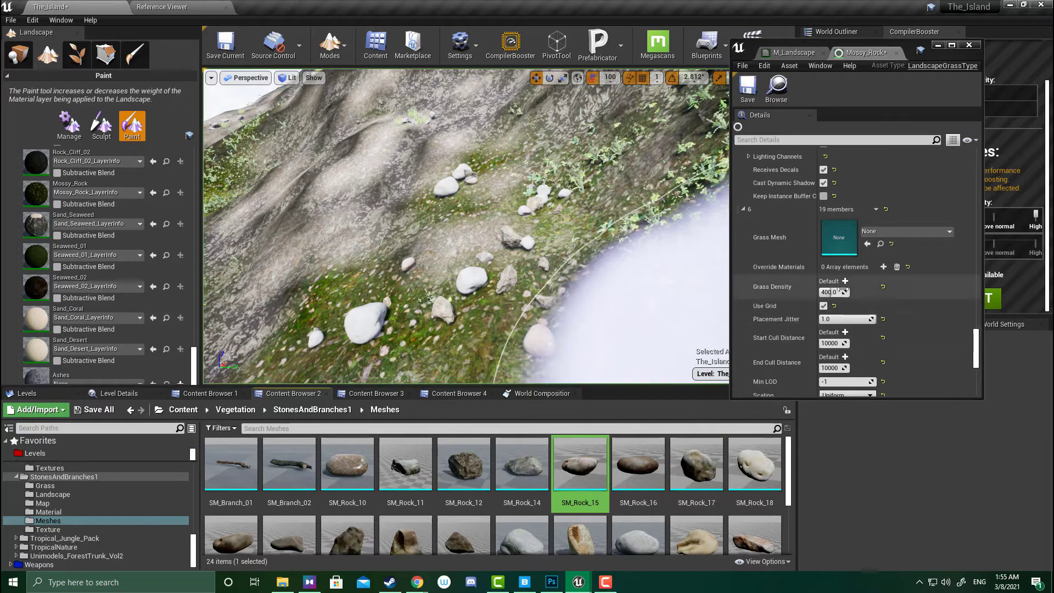
{"action": "left_click", "coordinate": [868, 249]}
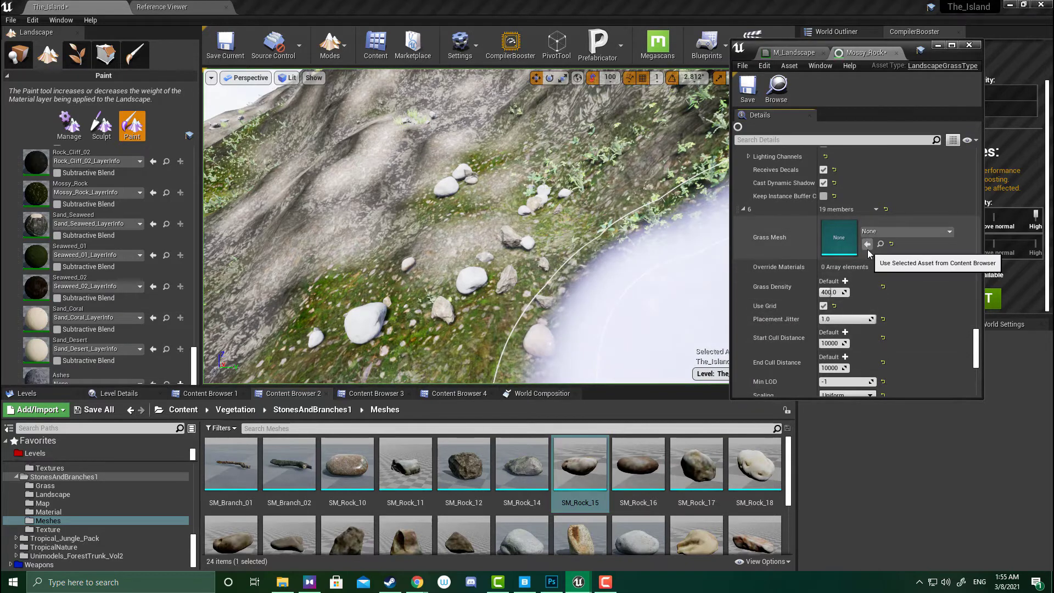
{"action": "left_click", "coordinate": [833, 292]}
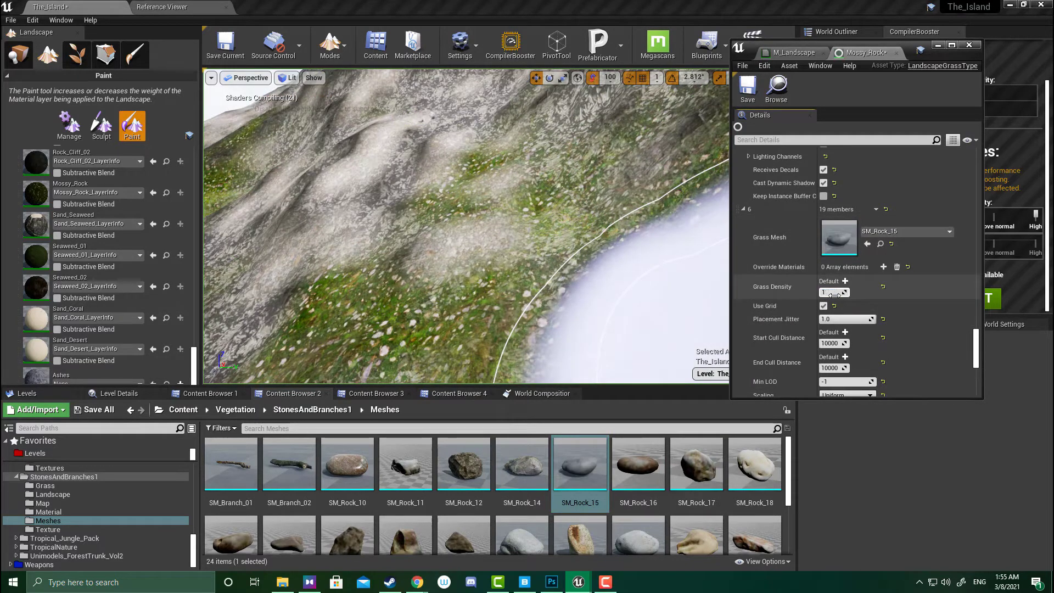
Set both the minimum and the maximum Scale X of grass variety 6 to 0.3.
{"action": "scroll", "coordinate": [848, 351], "scroll_direction": "down", "scroll_amount": 4}
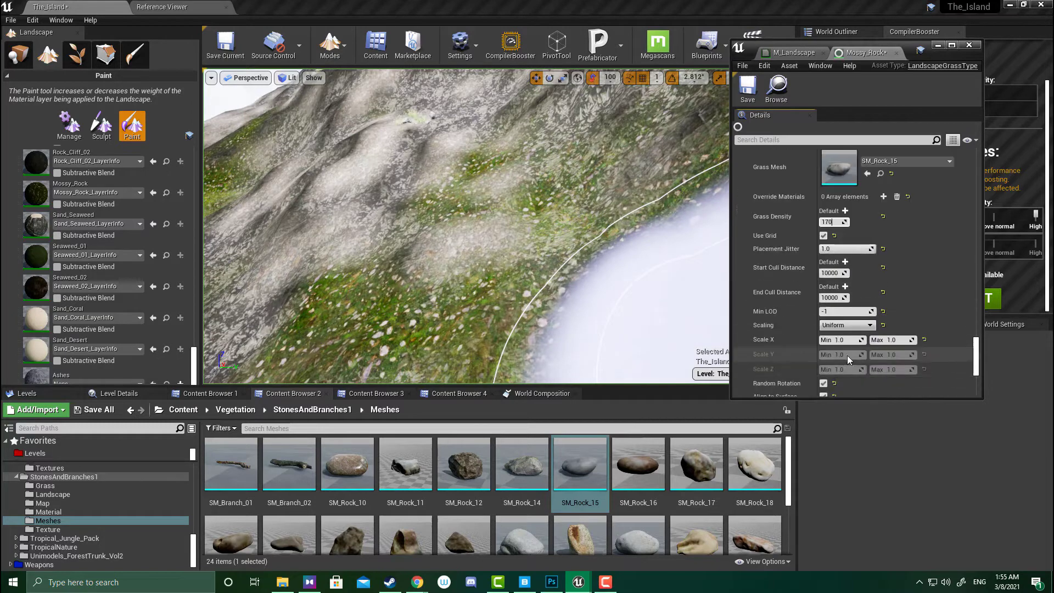
{"action": "left_click", "coordinate": [844, 343]}
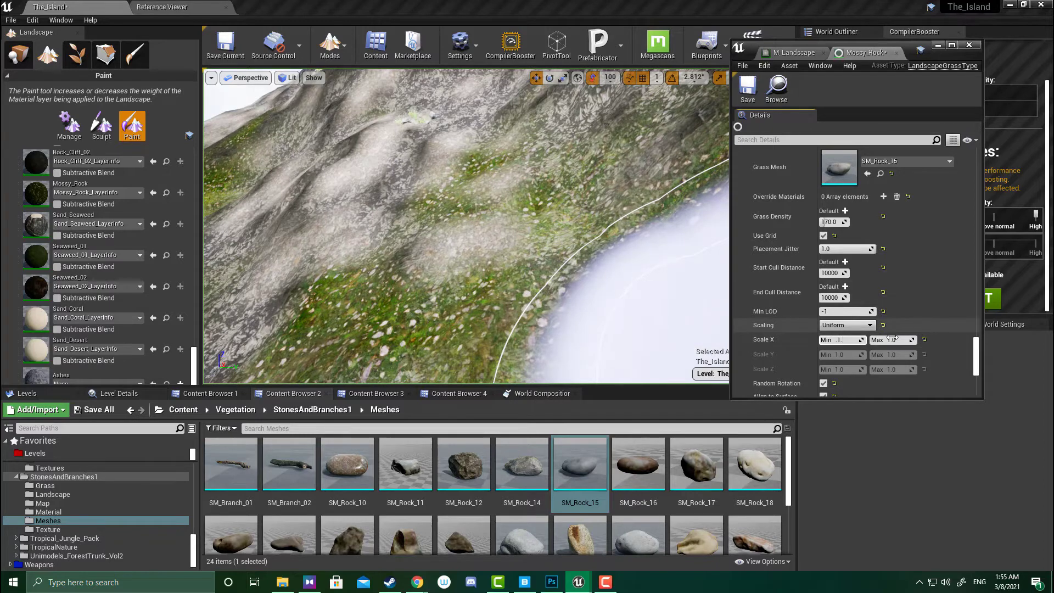
{"action": "type", "text": ".3"}
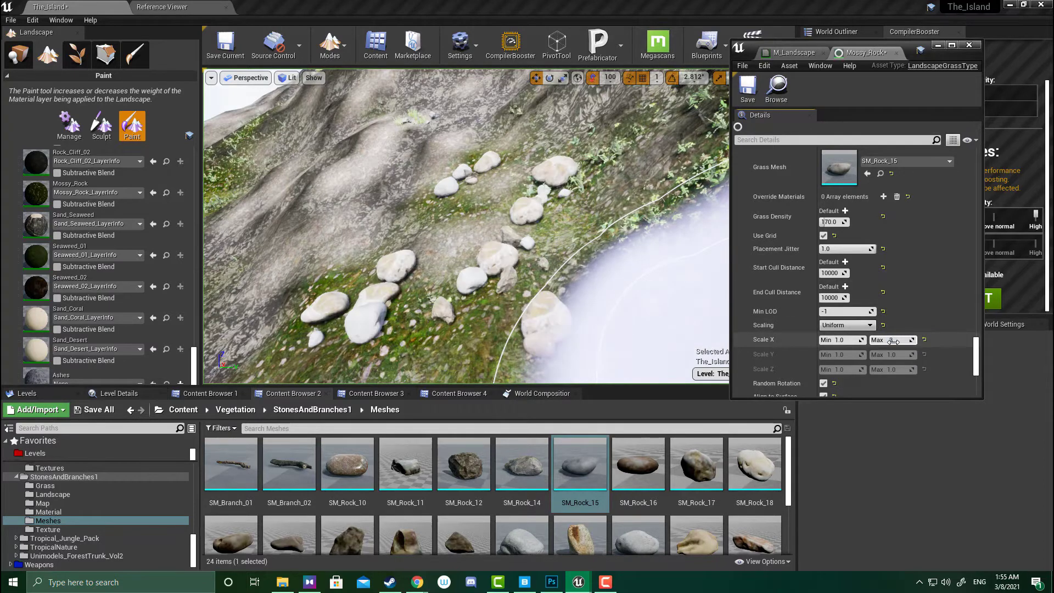
{"action": "scroll", "coordinate": [883, 299], "scroll_direction": "down", "scroll_amount": 5}
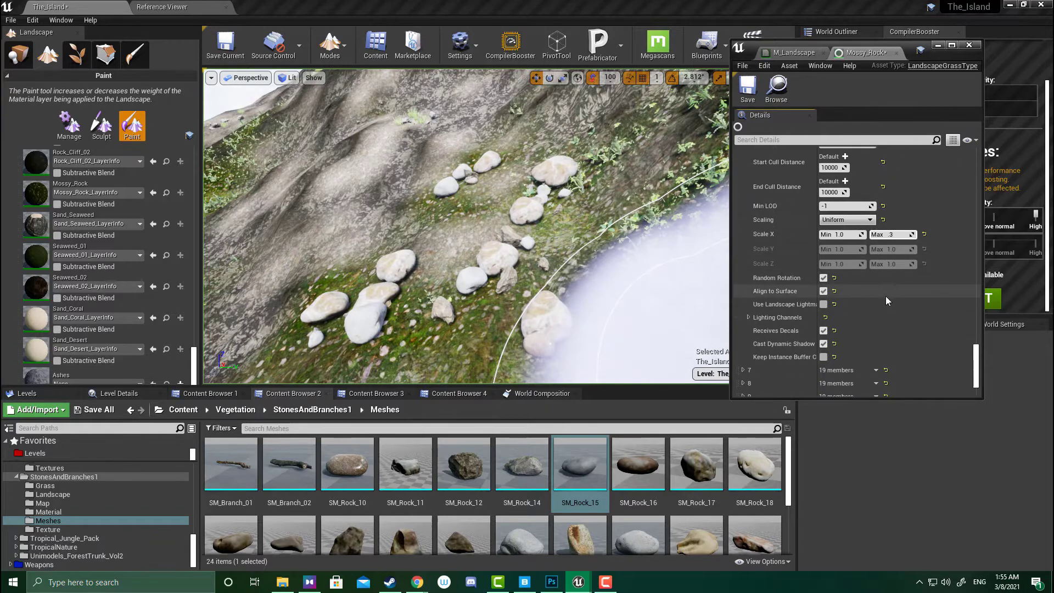
Assign SM_Rock_16 as the Grass Mesh of grass variety 7 and set its Grass Density to 250.
{"action": "left_click", "coordinate": [646, 460]}
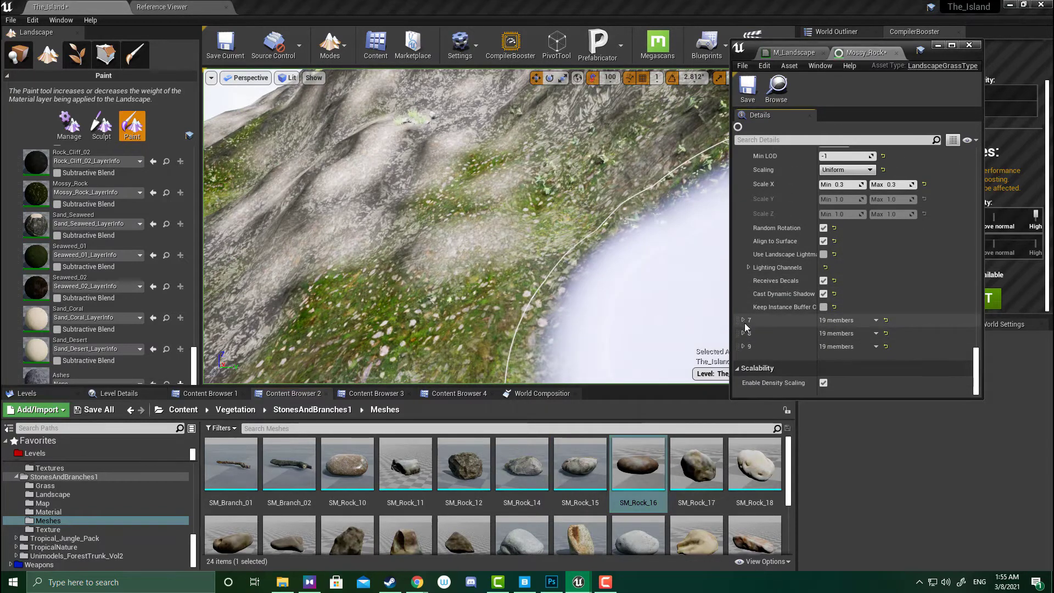
{"action": "left_click", "coordinate": [745, 320]}
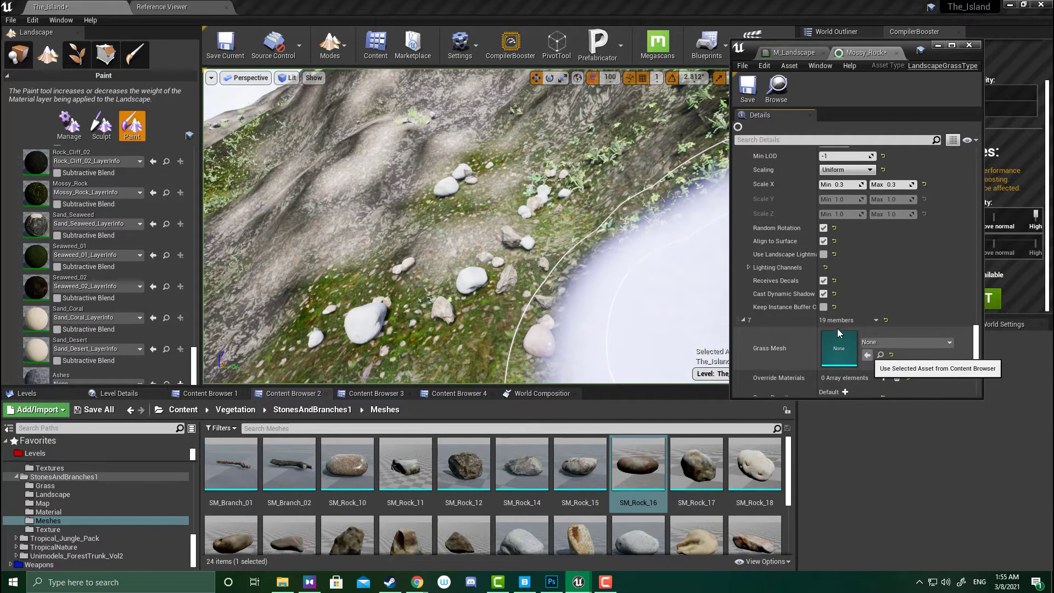
{"action": "left_click", "coordinate": [868, 354]}
{"action": "scroll", "coordinate": [855, 324], "scroll_direction": "down", "scroll_amount": 4}
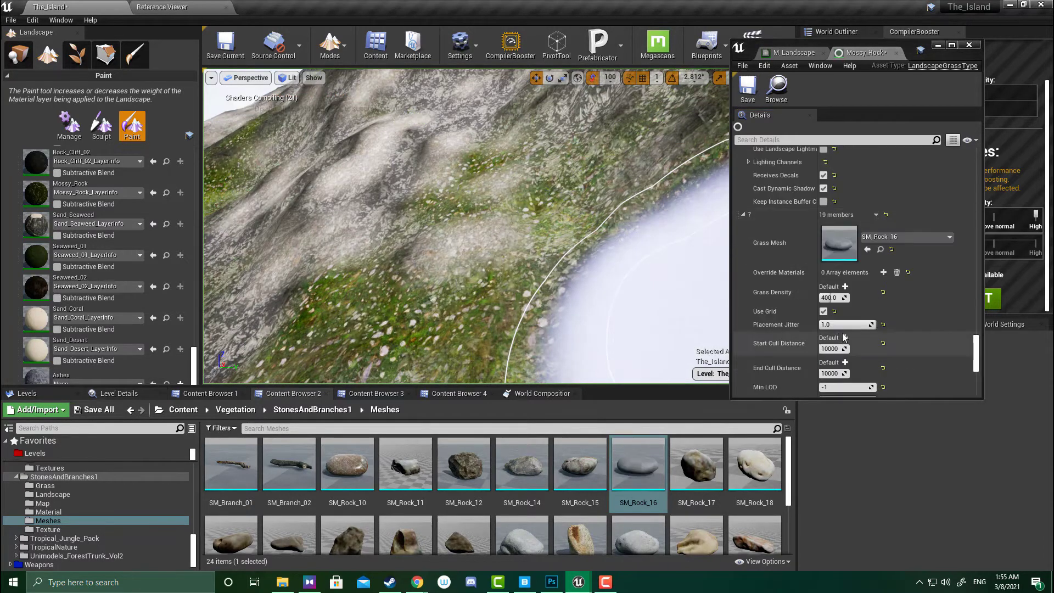
{"action": "left_click", "coordinate": [829, 297]}
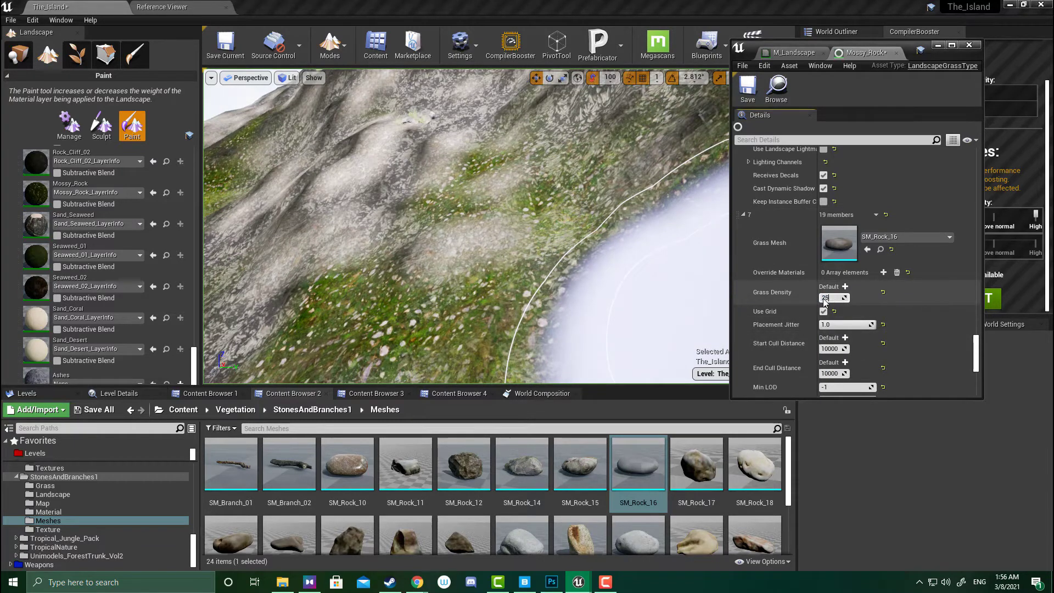
Set the Scale X range of grass variety 7 to a minimum of 0.1 and a maximum of 0.5.
{"action": "scroll", "coordinate": [846, 321], "scroll_direction": "down", "scroll_amount": 4}
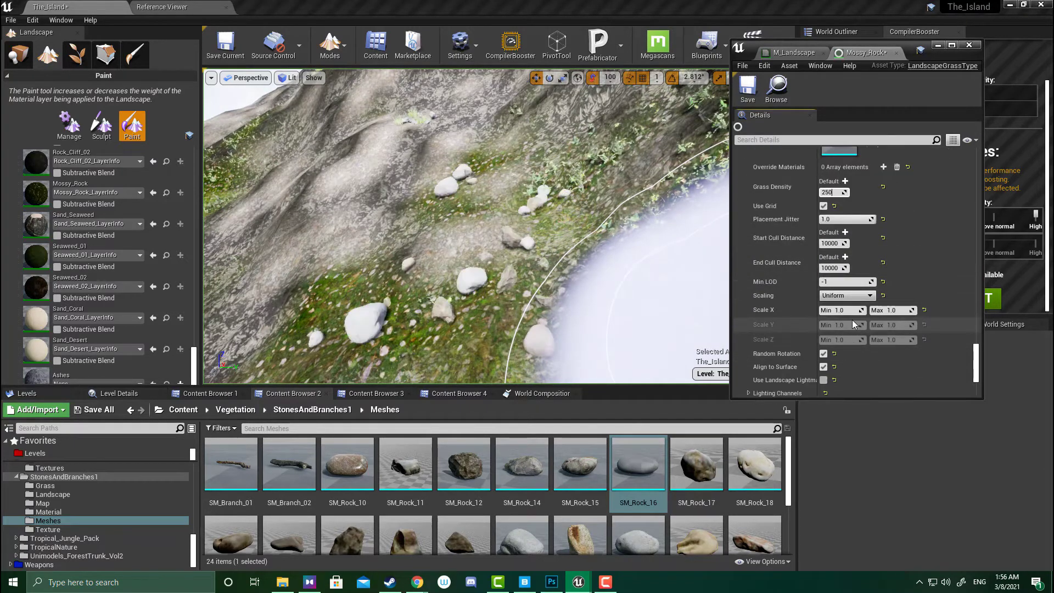
{"action": "left_click", "coordinate": [844, 311]}
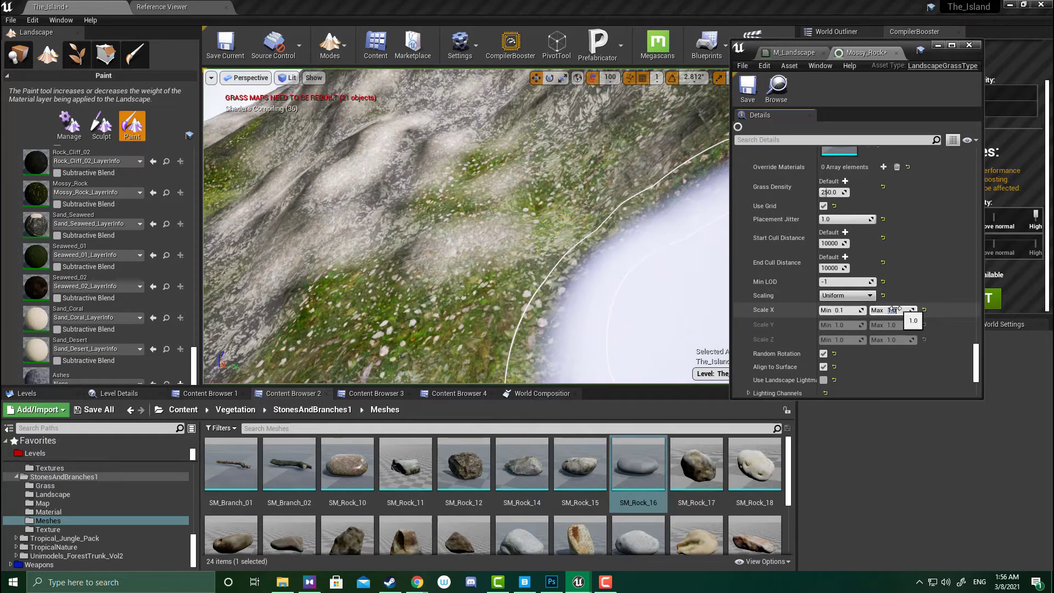
{"action": "scroll", "coordinate": [808, 329], "scroll_direction": "down", "scroll_amount": 4}
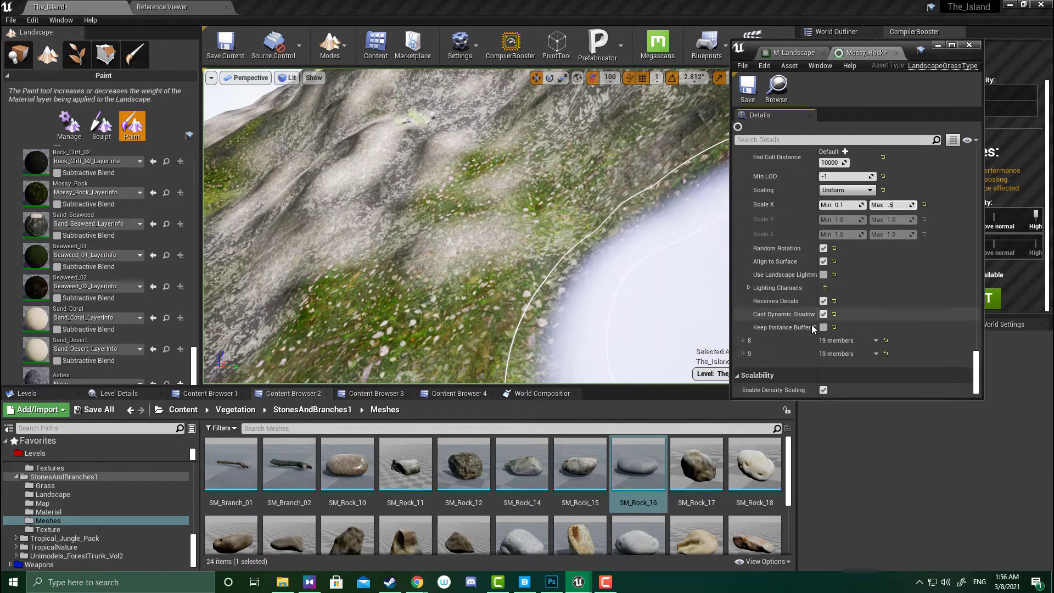
{"action": "key", "text": "Return"}
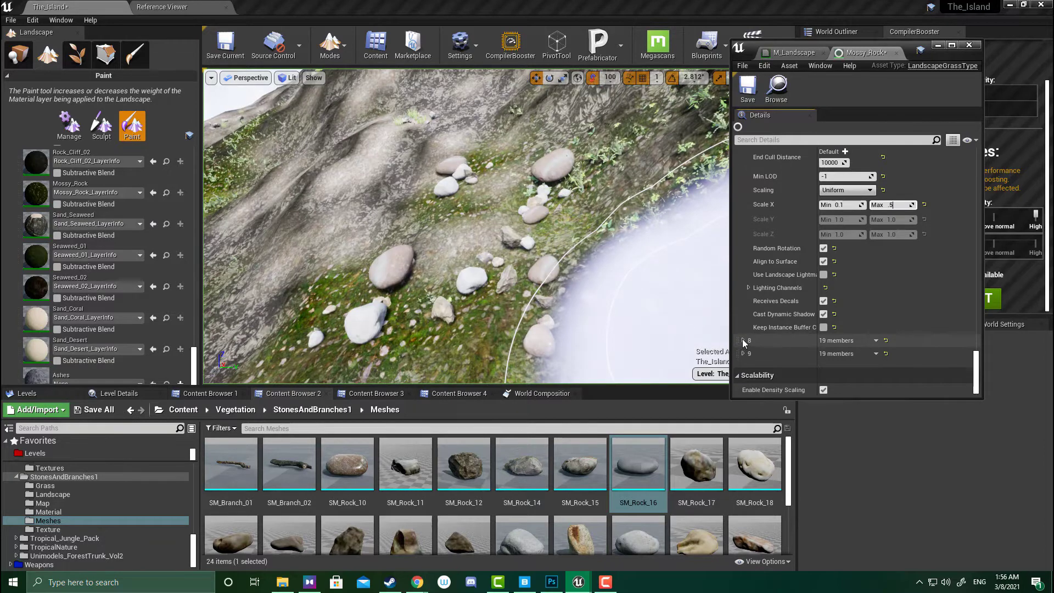
Assign SM_Rock_17 as the Grass Mesh of grass variety 8 and set its Grass Density to 350.
{"action": "left_click", "coordinate": [743, 340]}
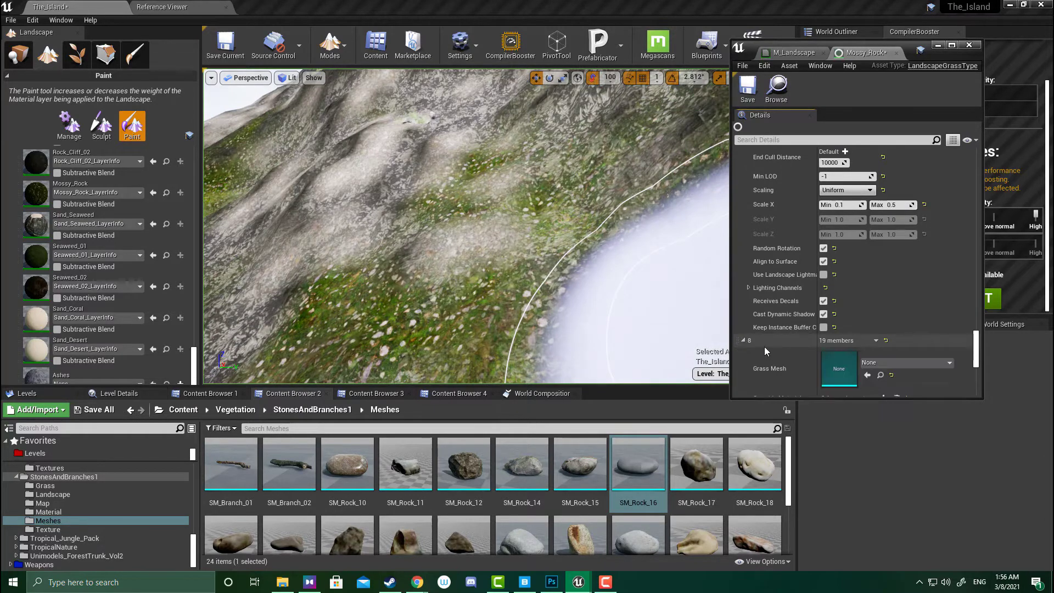
{"action": "scroll", "coordinate": [767, 348], "scroll_direction": "down", "scroll_amount": 3}
{"action": "left_click_drag", "start_coordinate": [696, 464], "coordinate": [856, 298]}
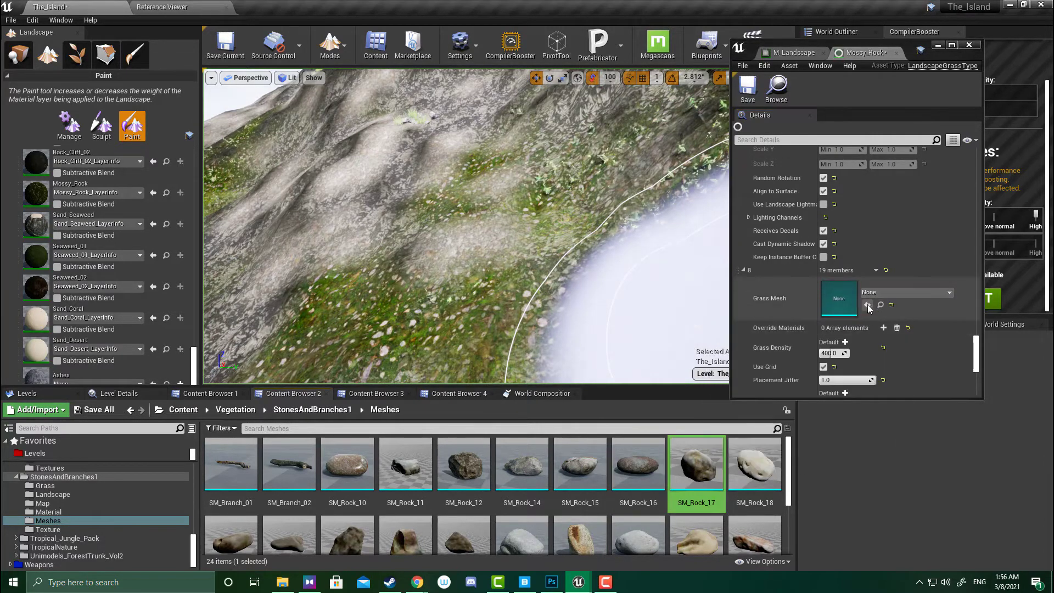
{"action": "left_click", "coordinate": [868, 305]}
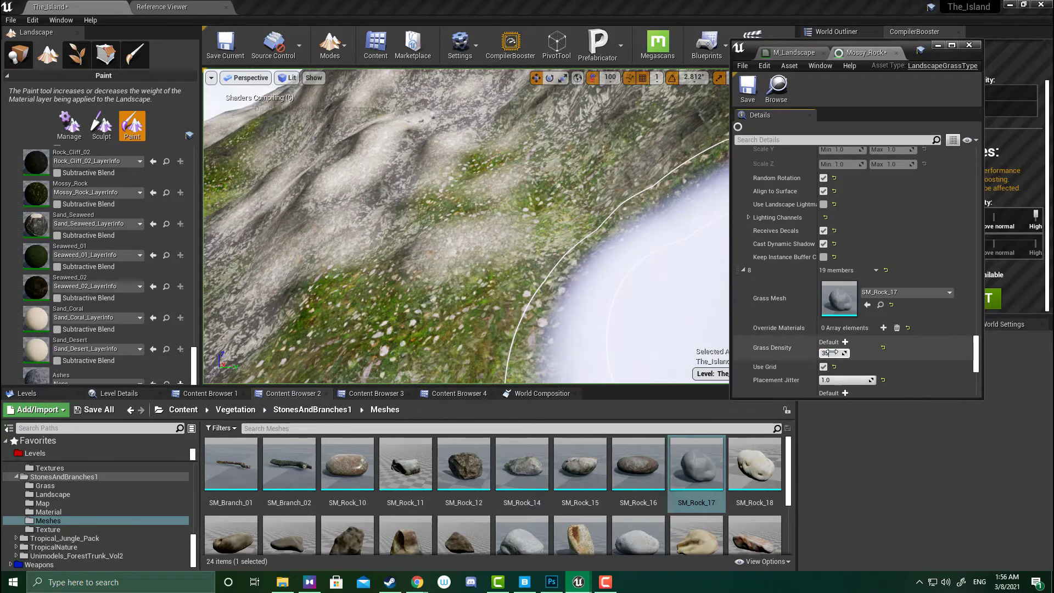
Set the Scale X range of grass variety 8 to a minimum of 0.1 and a maximum of 0.2.
{"action": "scroll", "coordinate": [934, 331], "scroll_direction": "down", "scroll_amount": 5}
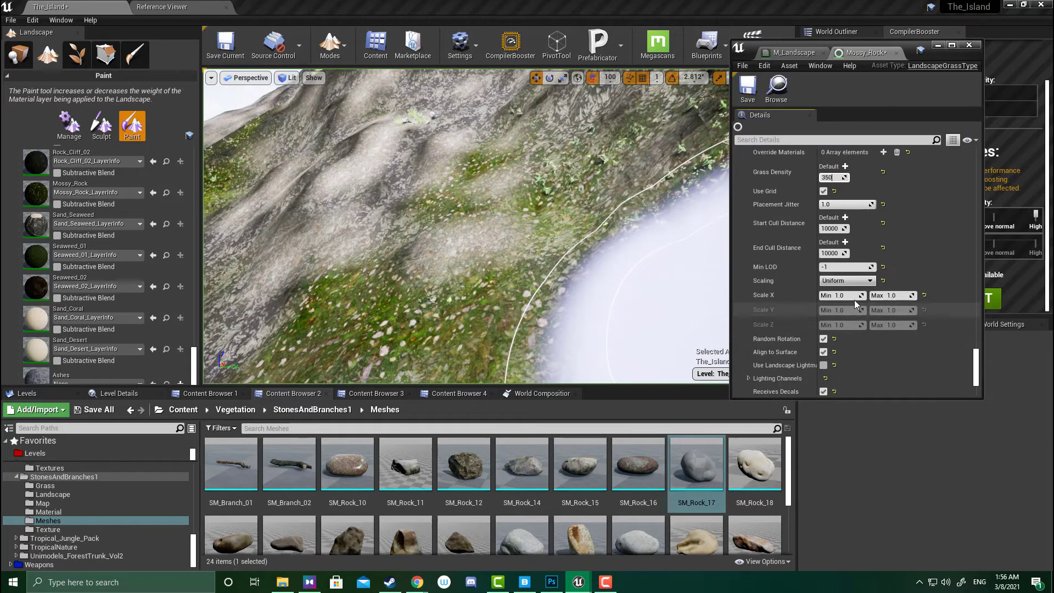
{"action": "key", "text": "Return"}
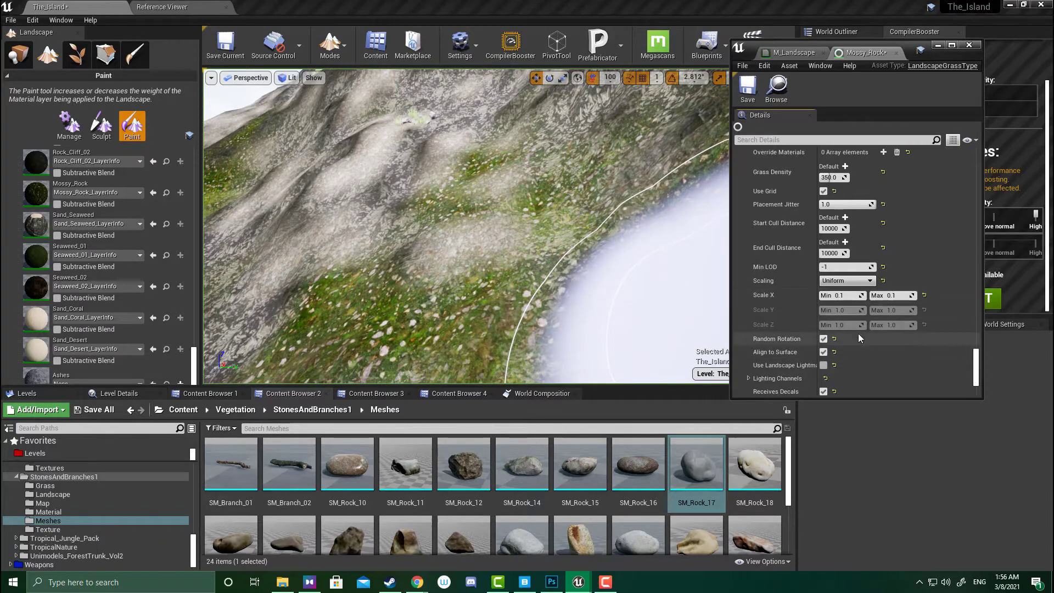
{"action": "scroll", "coordinate": [860, 330], "scroll_direction": "down", "scroll_amount": 3}
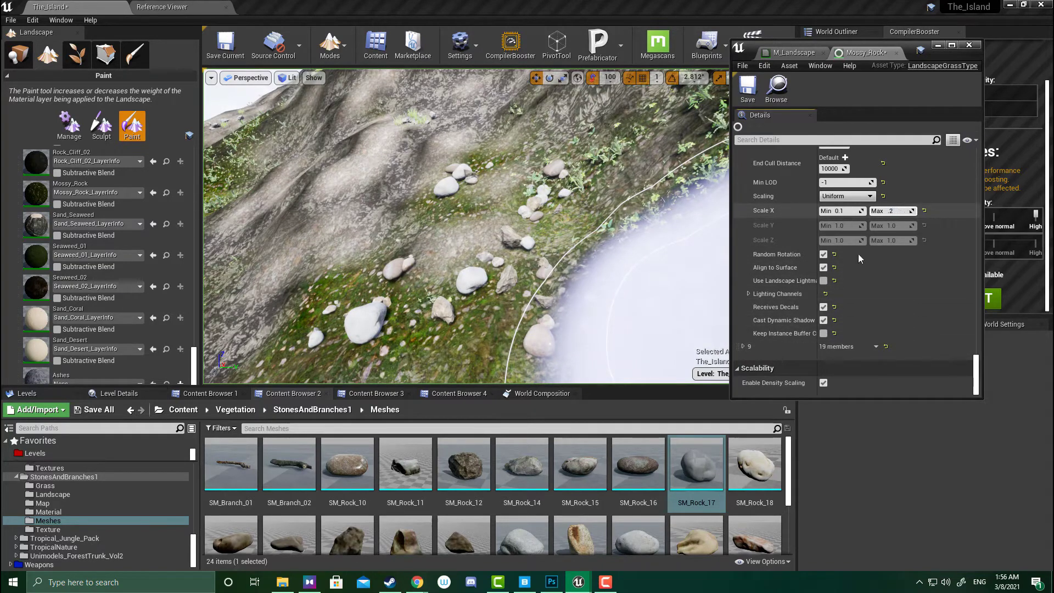
{"action": "key", "text": "Return"}
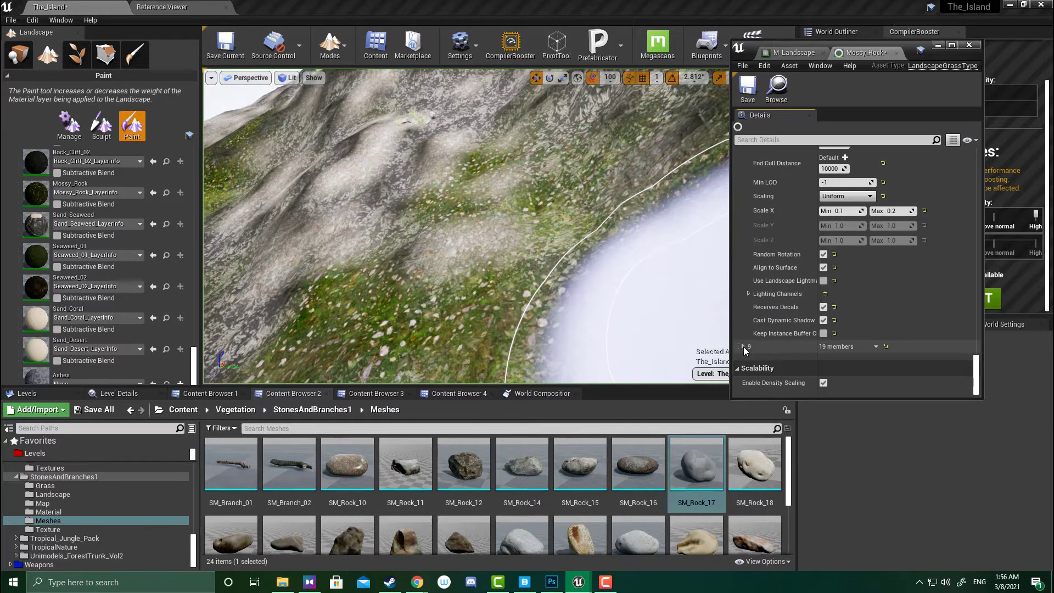
Assign SM_Rock_18 as the Grass Mesh of grass variety 9 and set its Scale X range from 0.1 to 0.2.
{"action": "left_click", "coordinate": [744, 347]}
{"action": "left_click", "coordinate": [755, 467]}
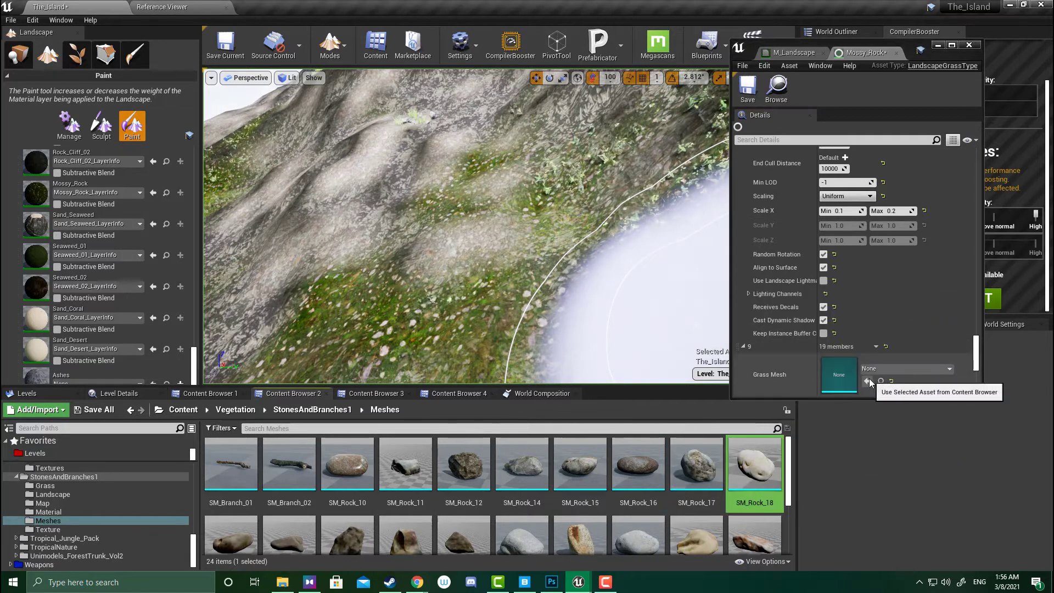
{"action": "left_click", "coordinate": [867, 381]}
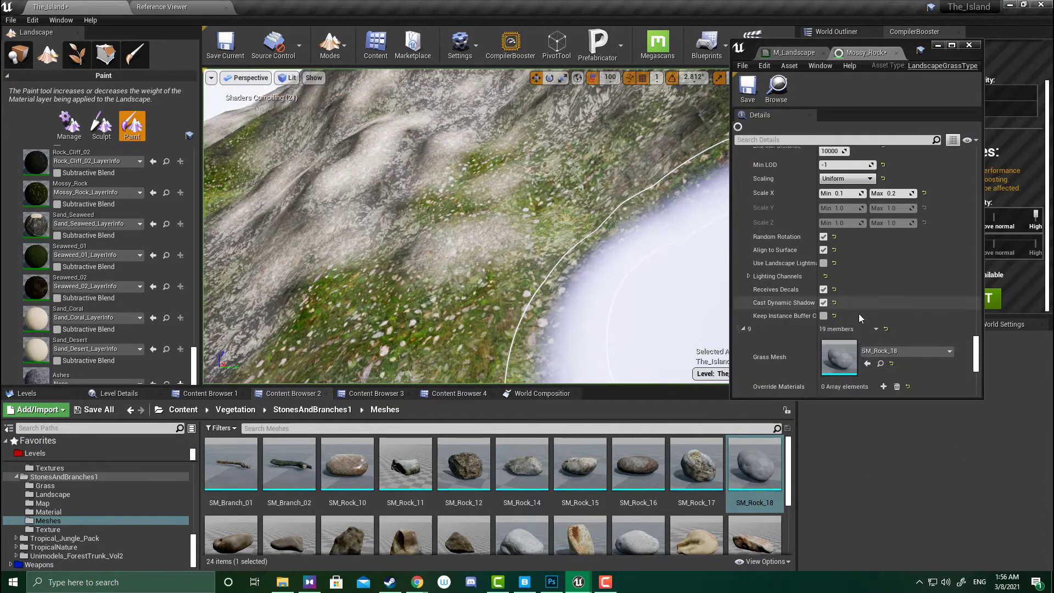
{"action": "scroll", "coordinate": [878, 311], "scroll_direction": "down", "scroll_amount": 5}
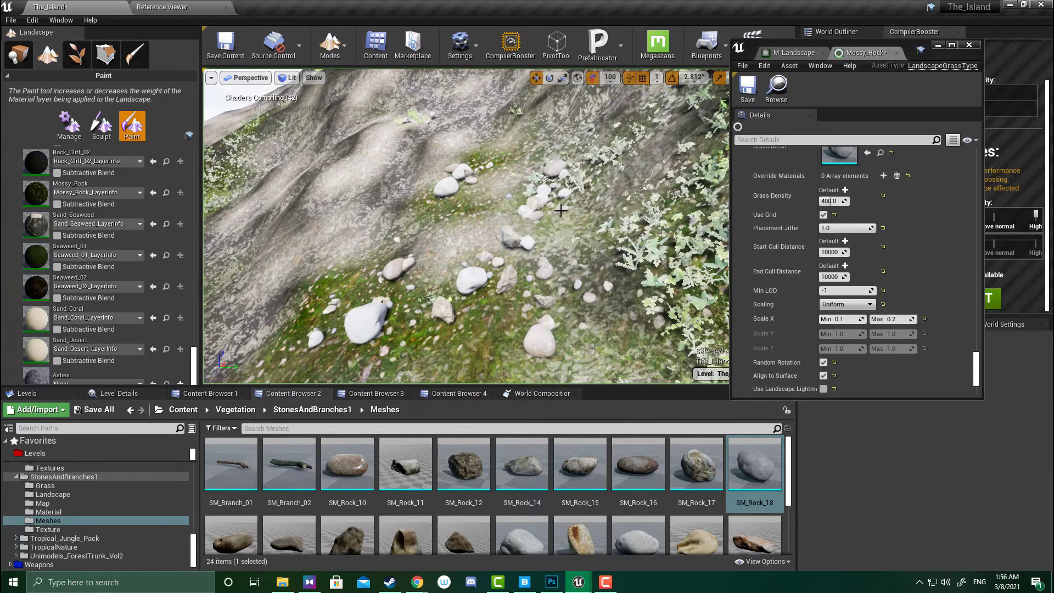
Inspect the scattered rocks on the mossy slope and save the Mossy_Rock grass type.
{"action": "mouse_move", "coordinate": [561, 211]}
{"action": "right_mouse_down"}
{"action": "mouse_move", "coordinate": [516, 219]}
{"action": "mouse_move", "coordinate": [541, 214]}
{"action": "mouse_move", "coordinate": [571, 171]}
{"action": "mouse_move", "coordinate": [565, 220]}
{"action": "mouse_move", "coordinate": [549, 204]}
{"action": "mouse_move", "coordinate": [549, 219]}
{"action": "mouse_move", "coordinate": [524, 226]}
{"action": "mouse_move", "coordinate": [574, 209]}
{"action": "right_mouse_up"}
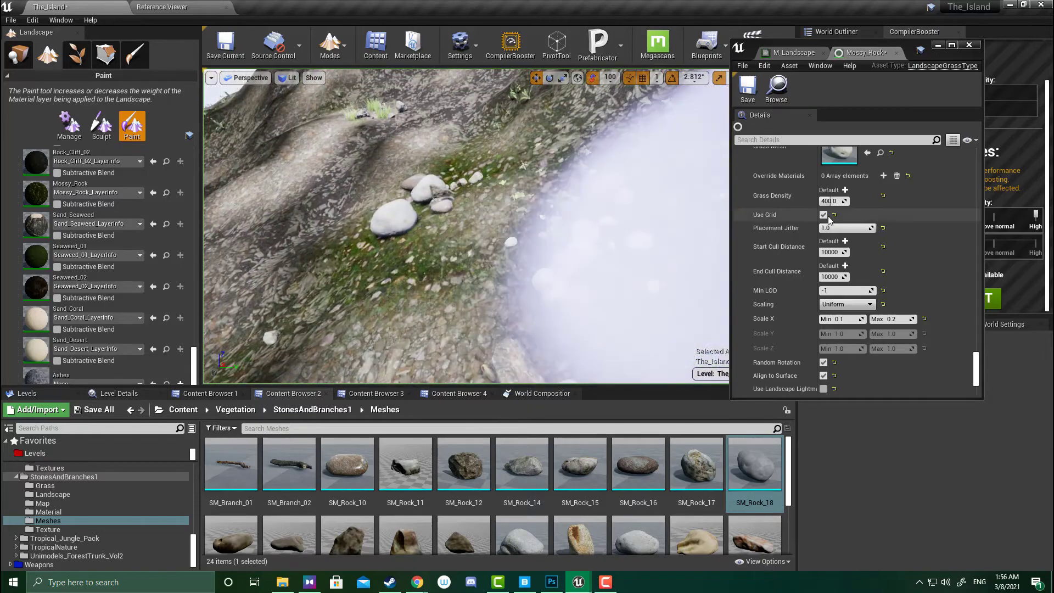
{"action": "right_click_drag", "start_coordinate": [669, 190], "coordinate": [669, 186]}
{"action": "left_click", "coordinate": [747, 89]}
{"action": "mouse_move", "coordinate": [594, 132]}
{"action": "right_mouse_down"}
{"action": "mouse_move", "coordinate": [604, 142]}
{"action": "mouse_move", "coordinate": [646, 121]}
{"action": "right_mouse_up"}
Add four new elements, 10 to 13, to the Grass Varieties array.
{"action": "scroll", "coordinate": [956, 323], "scroll_direction": "down", "scroll_amount": 4}
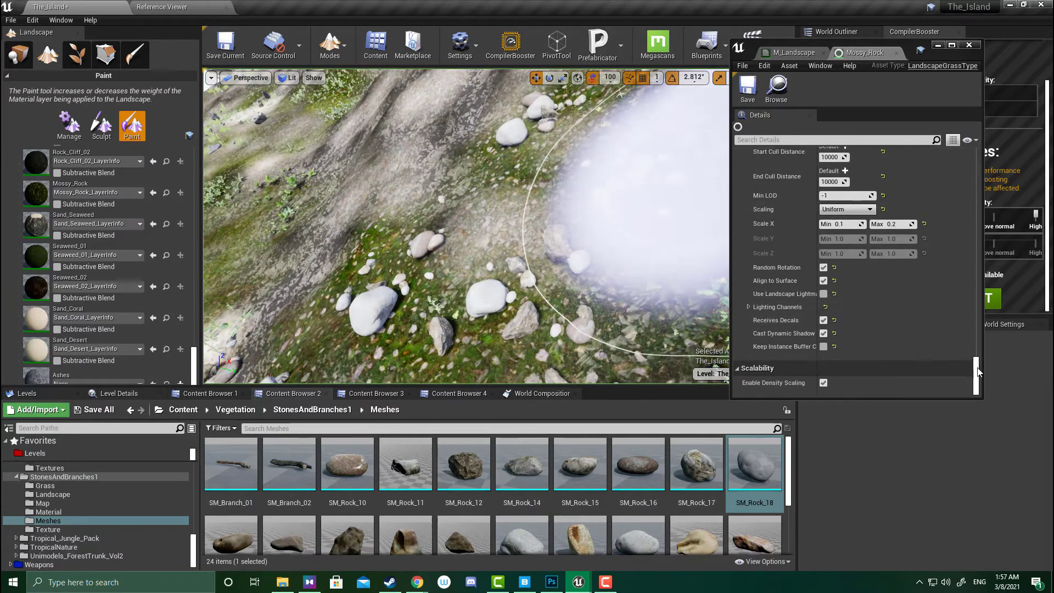
{"action": "left_click_drag", "start_coordinate": [977, 371], "coordinate": [931, 161]}
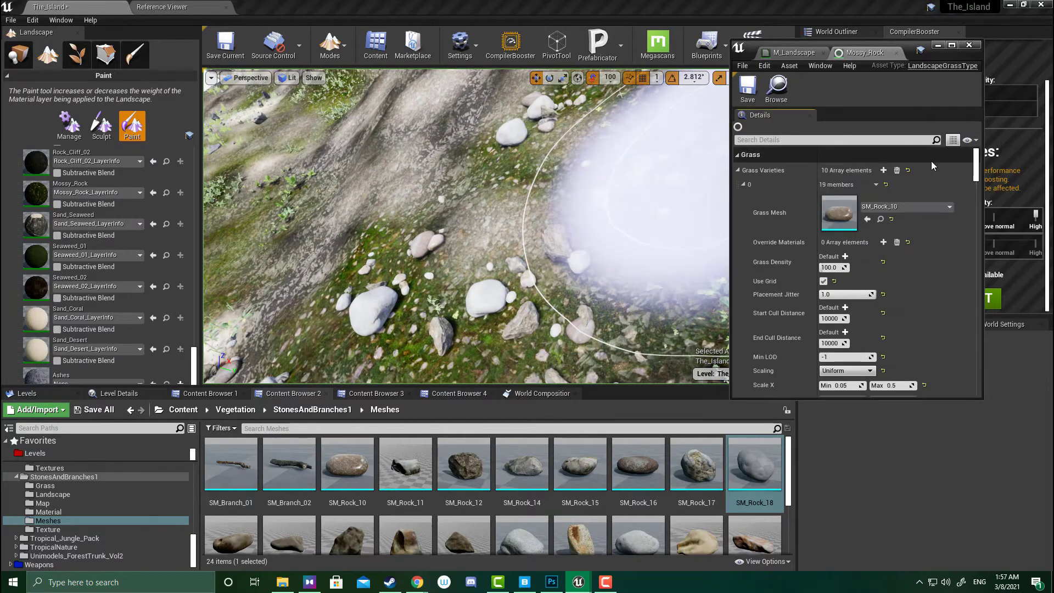
{"action": "left_click", "coordinate": [884, 170]}
{"action": "left_click", "coordinate": [883, 170]}
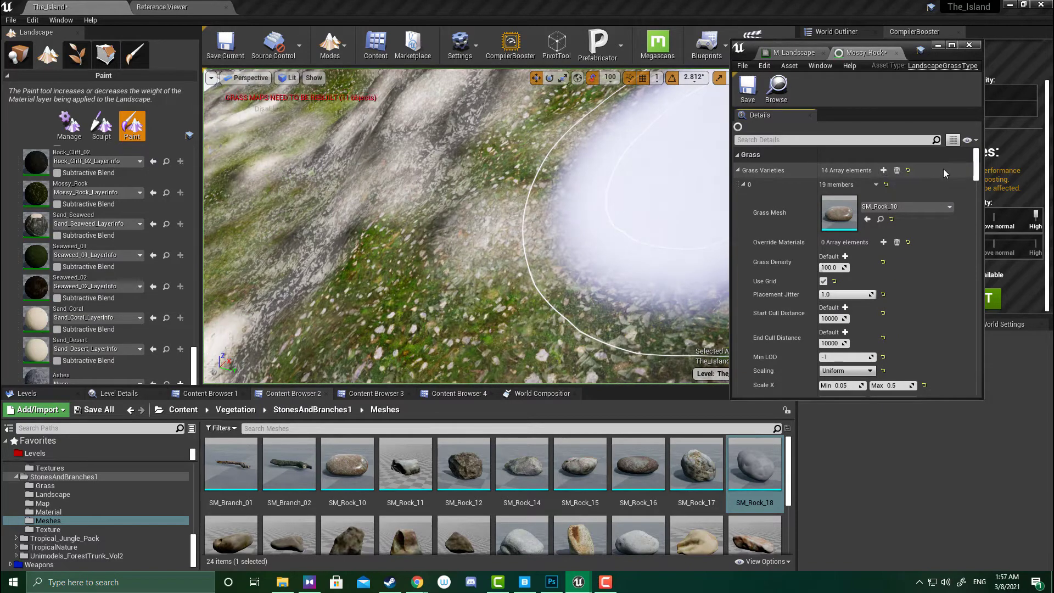
{"action": "left_click_drag", "start_coordinate": [976, 165], "coordinate": [970, 379]}
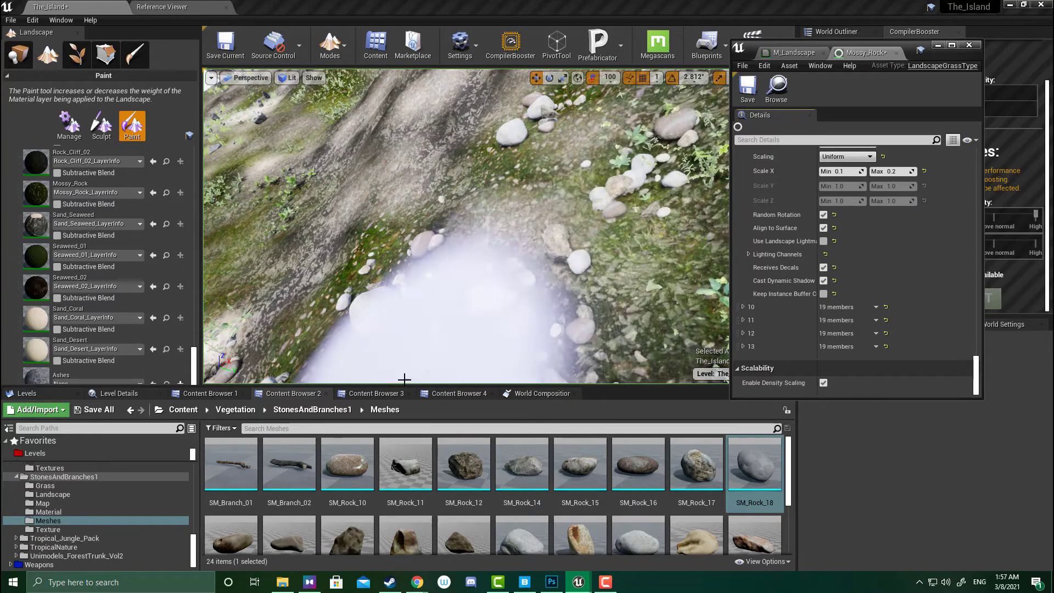
Browse to the Meshes folder of PN_Fern under Vegetation in Content Browser 3.
{"action": "left_click", "coordinate": [379, 393]}
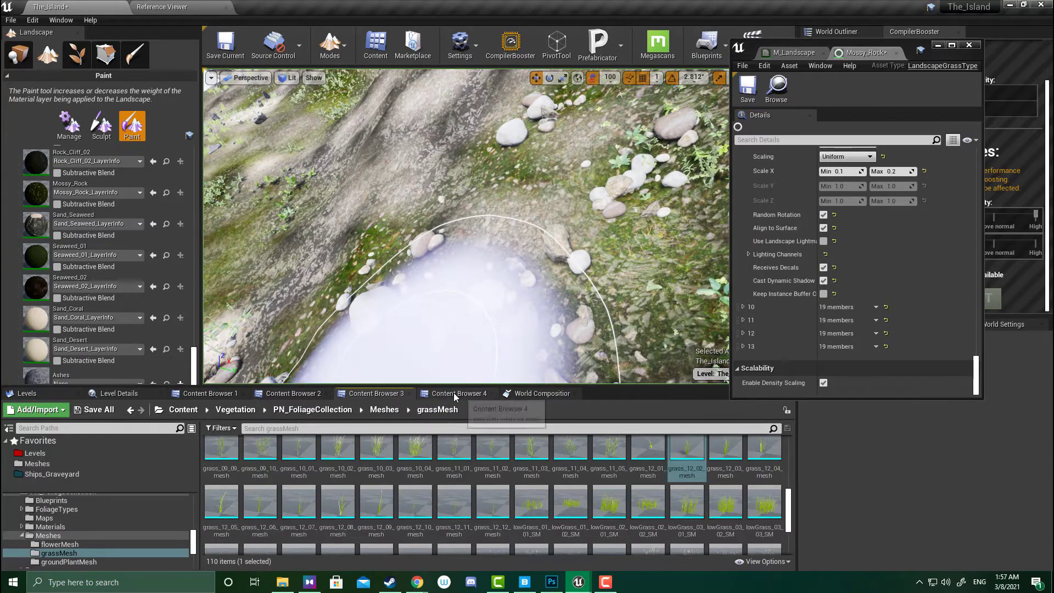
{"action": "left_click", "coordinate": [301, 413]}
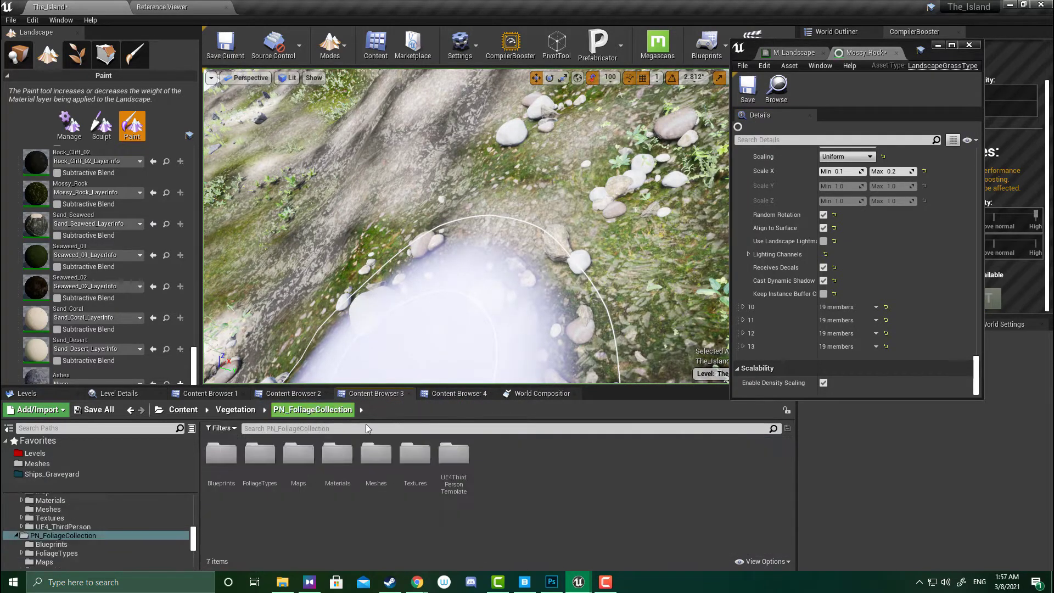
{"action": "left_click", "coordinate": [246, 408]}
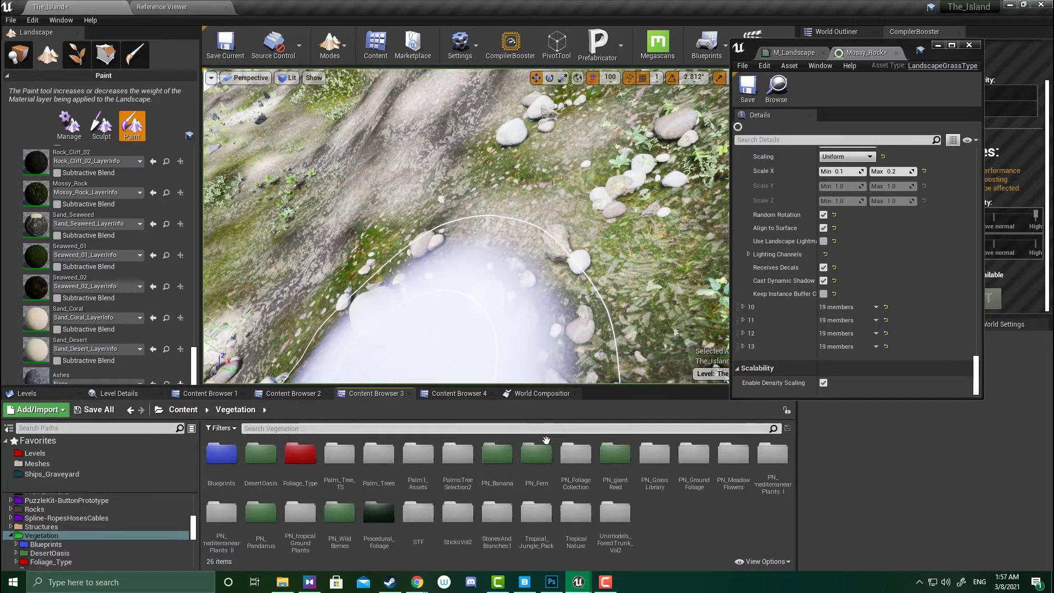
{"action": "double_click", "coordinate": [533, 454]}
{"action": "left_click", "coordinate": [336, 463]}
{"action": "double_click", "coordinate": [336, 462]}
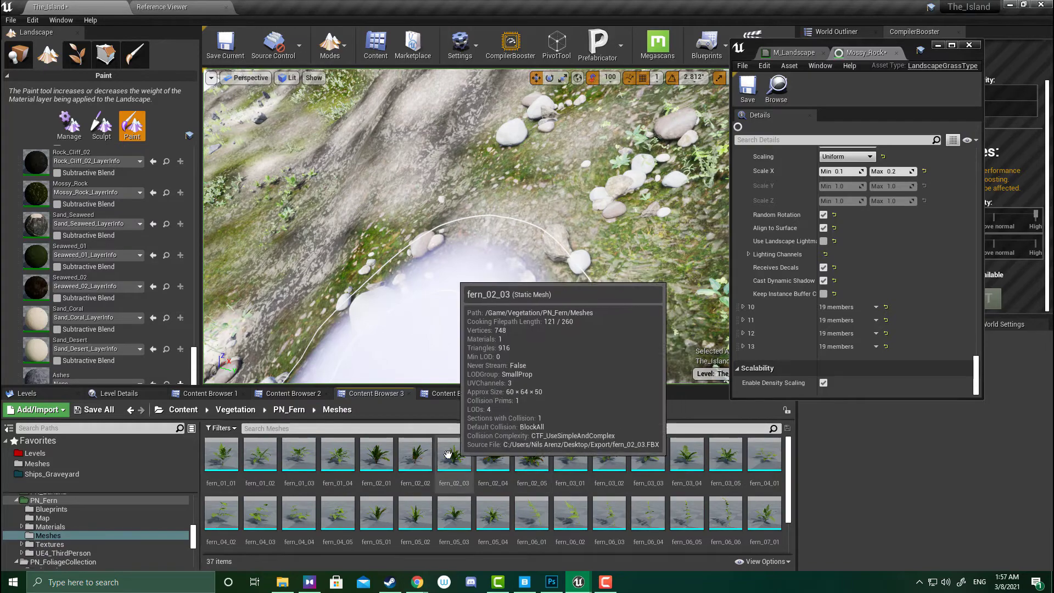
Assign the fern_02_05 mesh as the Grass Mesh of grass variety 10.
{"action": "left_click", "coordinate": [531, 455]}
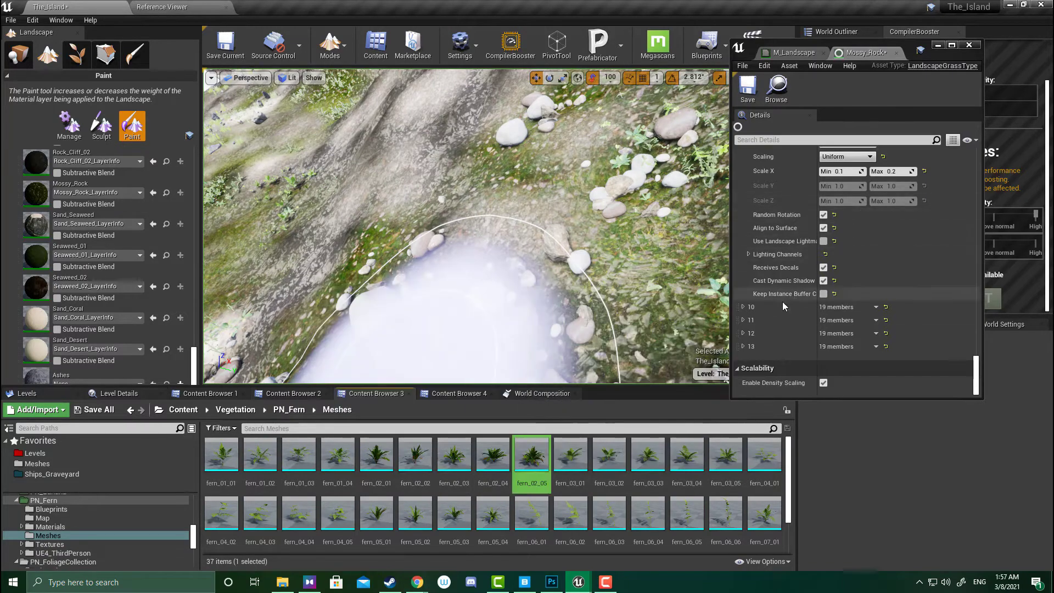
{"action": "left_click", "coordinate": [744, 307]}
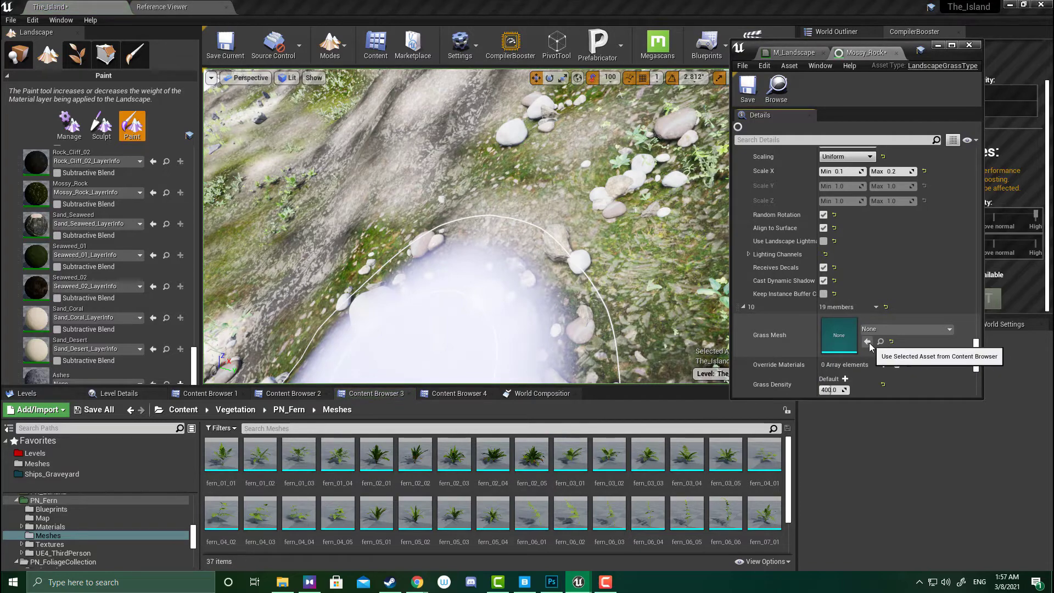
{"action": "left_click", "coordinate": [531, 454]}
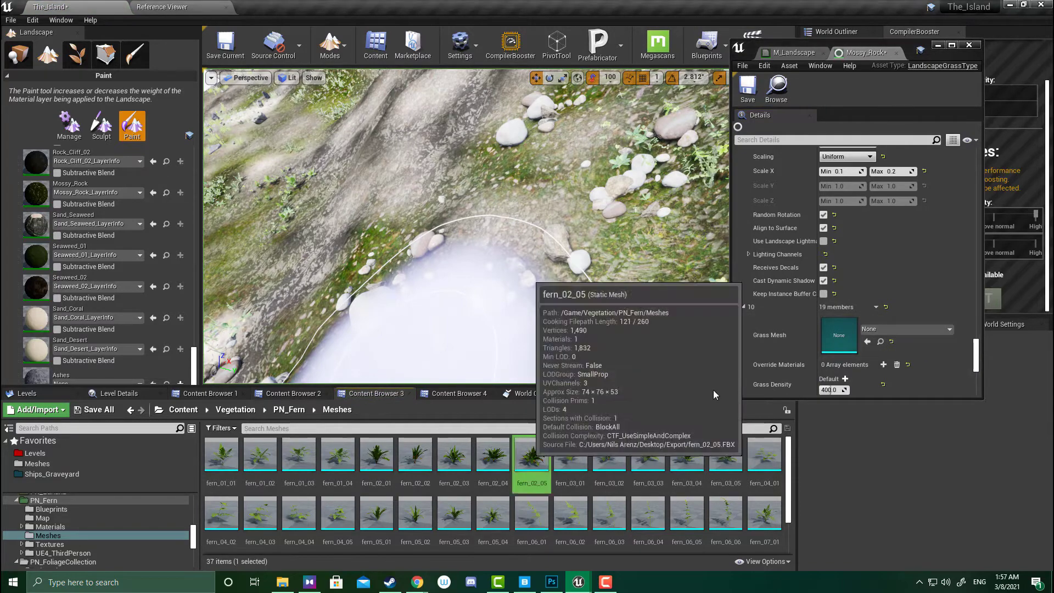
{"action": "left_click", "coordinate": [868, 341]}
{"action": "scroll", "coordinate": [582, 282], "scroll_direction": "down", "scroll_amount": 4}
{"action": "mouse_move", "coordinate": [558, 272]}
{"action": "right_mouse_down"}
{"action": "mouse_move", "coordinate": [528, 219]}
{"action": "mouse_move", "coordinate": [508, 252]}
{"action": "mouse_move", "coordinate": [557, 273]}
{"action": "right_mouse_up"}
{"action": "scroll", "coordinate": [879, 351], "scroll_direction": "down", "scroll_amount": 10}
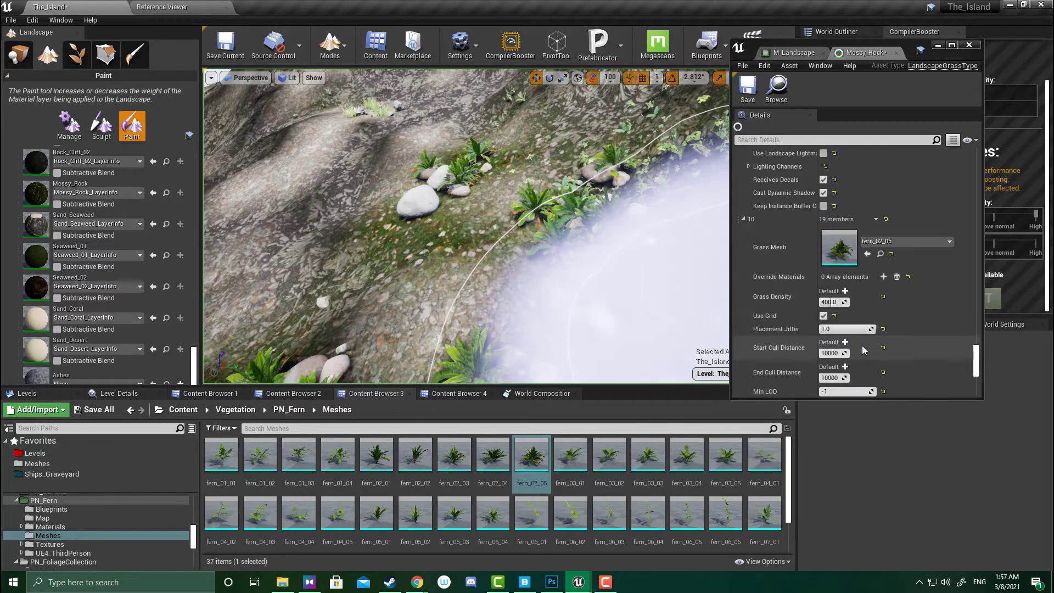
Set the minimum Scale X of grass variety 10 to 0.2.
{"action": "right_click_drag", "start_coordinate": [571, 221], "coordinate": [572, 222]}
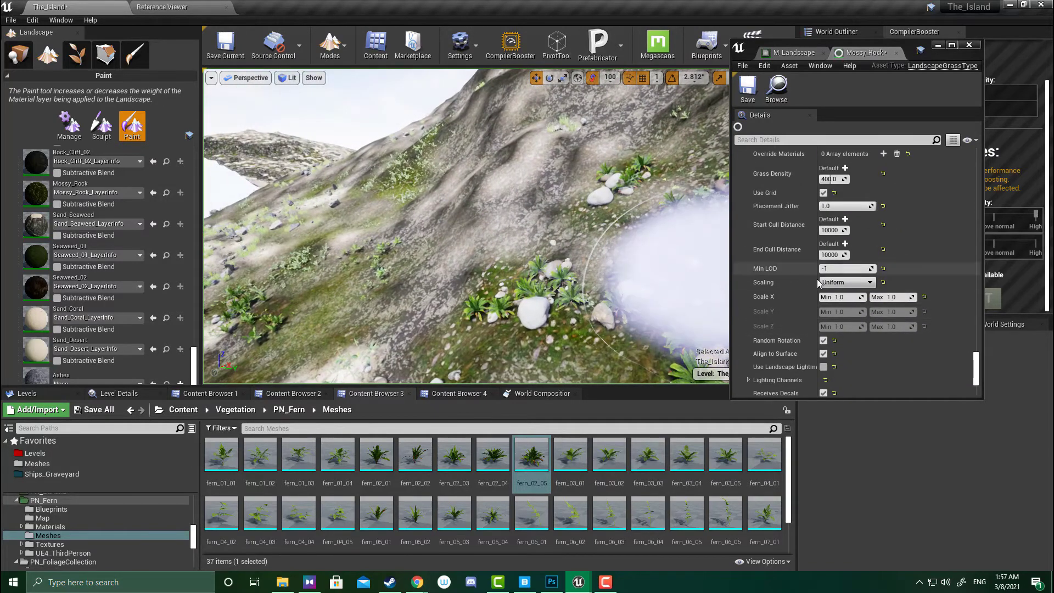
{"action": "left_click", "coordinate": [849, 298]}
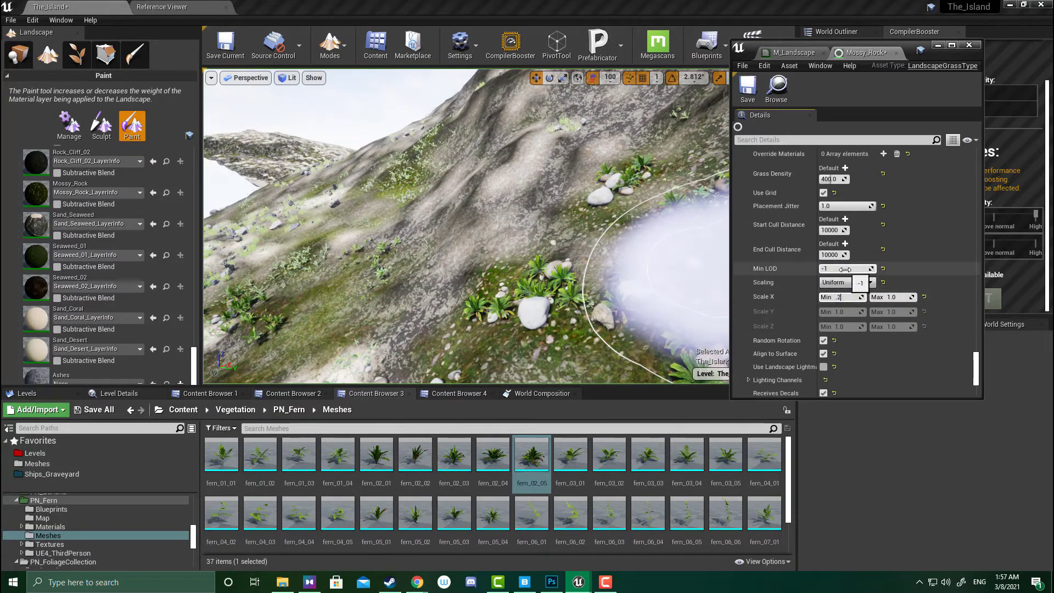
{"action": "type", "text": ".2"}
{"action": "scroll", "coordinate": [856, 321], "scroll_direction": "down", "scroll_amount": 3}
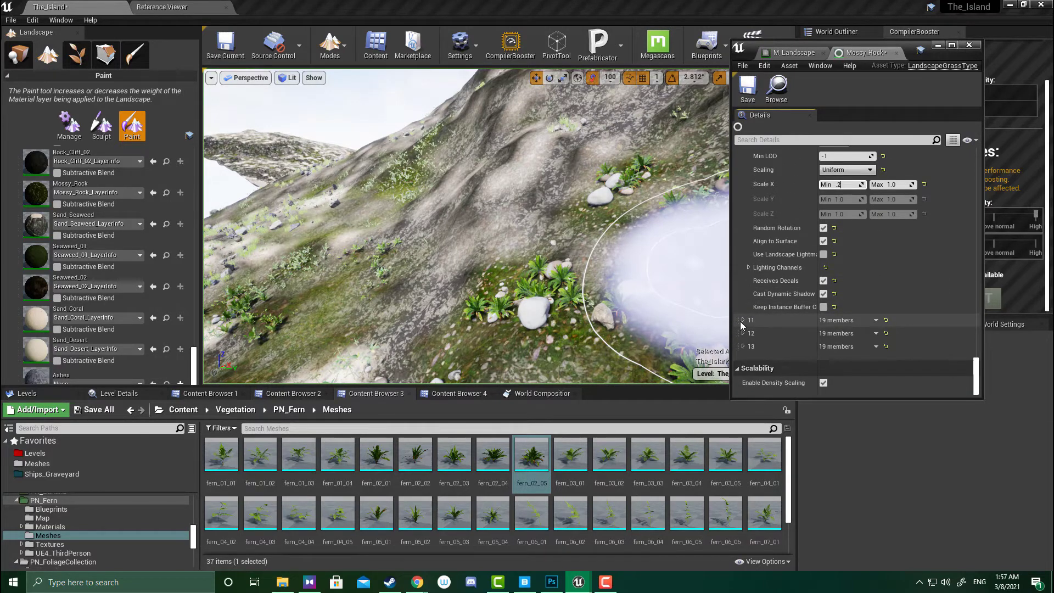
{"action": "key", "text": "Return"}
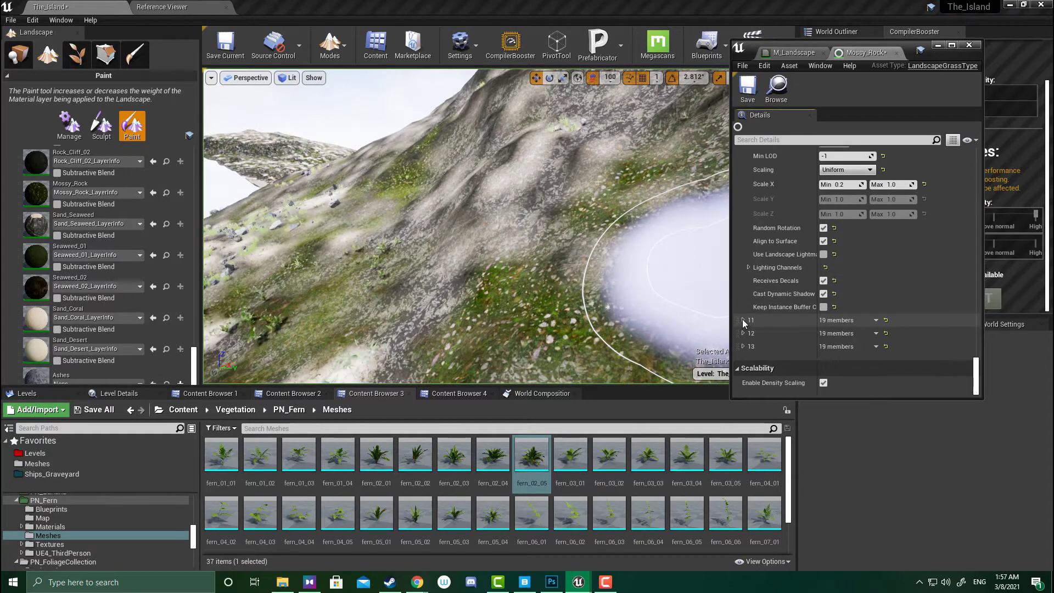
Assign fern_05_04 as the Grass Mesh of grass variety 11 and set its Grass Density to 800.
{"action": "left_click", "coordinate": [744, 321]}
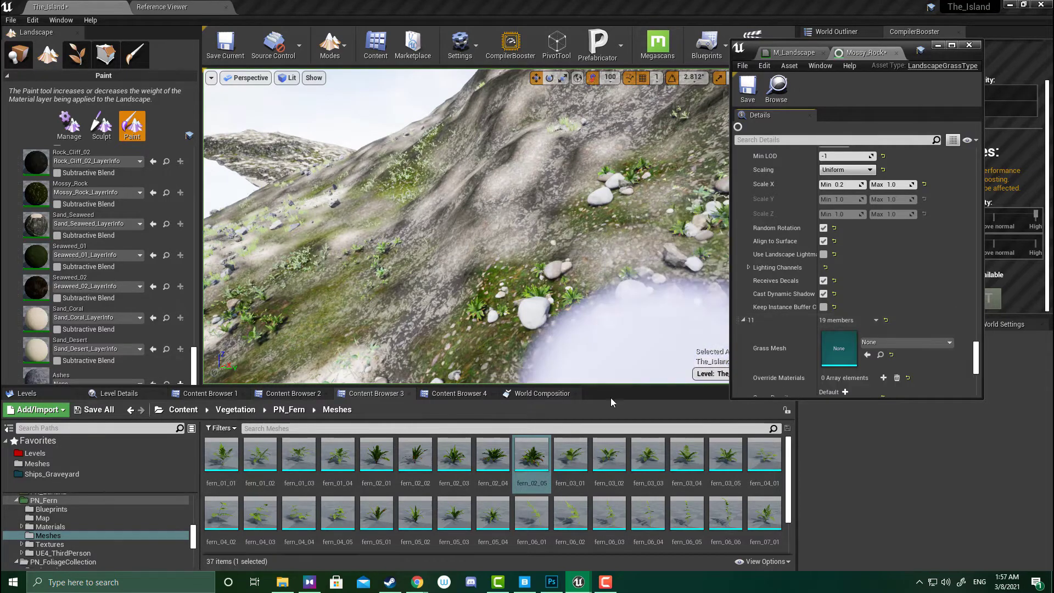
{"action": "scroll", "coordinate": [604, 456], "scroll_direction": "down", "scroll_amount": 2}
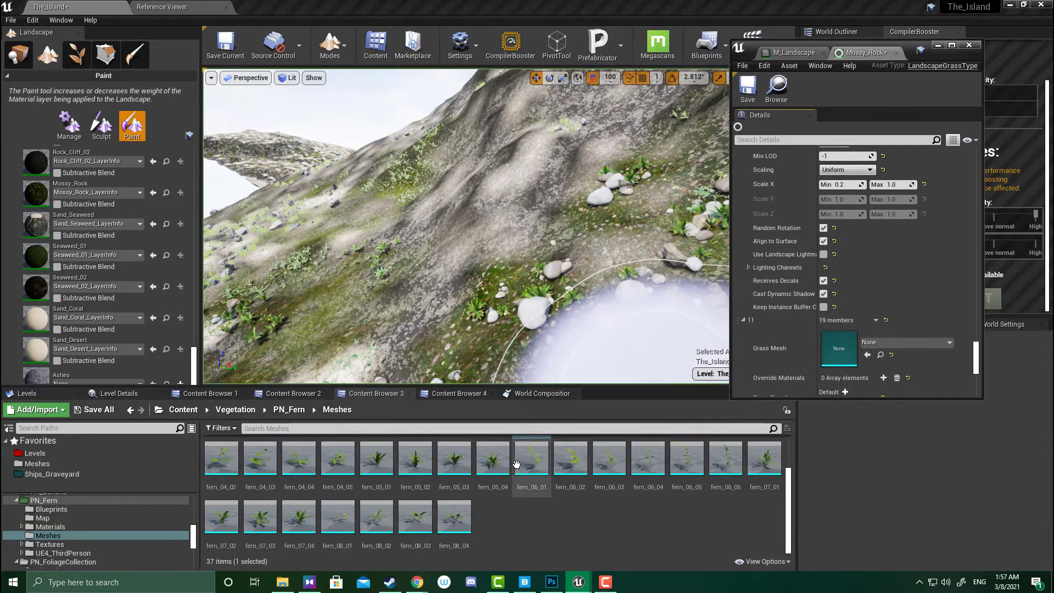
{"action": "left_click", "coordinate": [501, 465]}
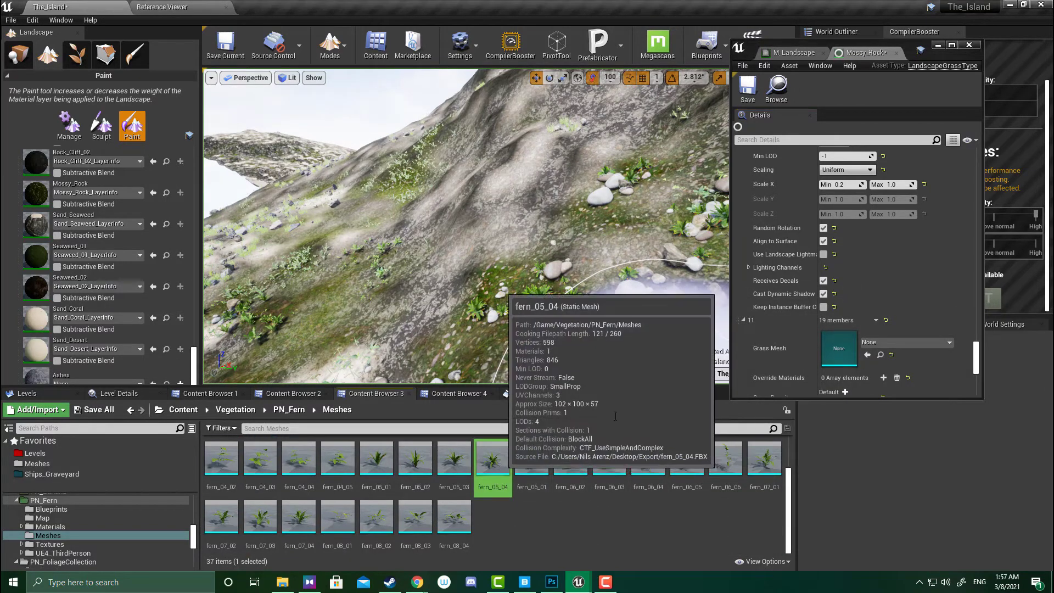
{"action": "left_click", "coordinate": [867, 356]}
{"action": "scroll", "coordinate": [856, 346], "scroll_direction": "down", "scroll_amount": 4}
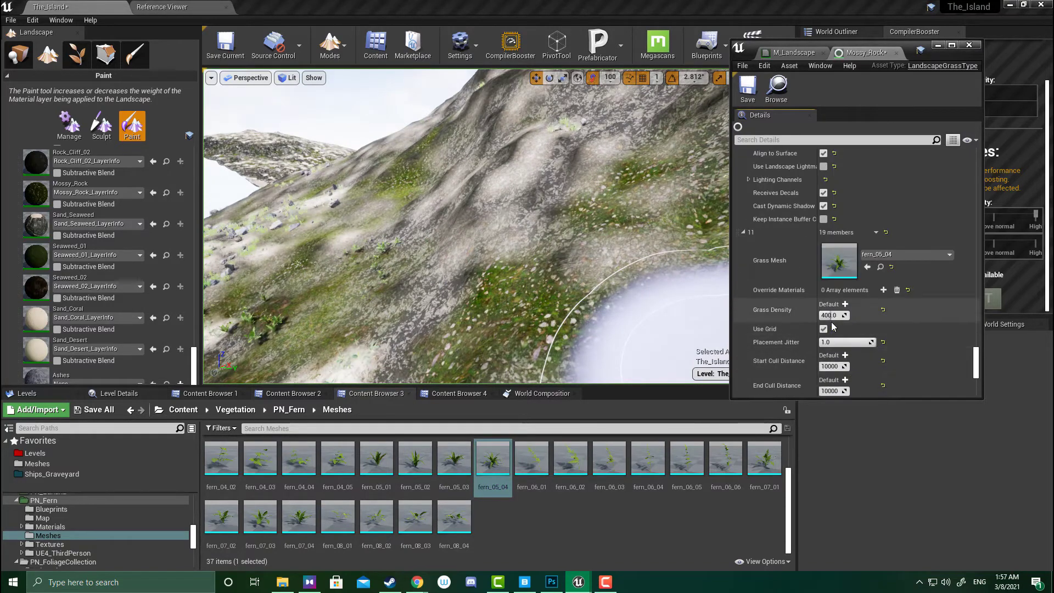
{"action": "key", "text": "Return"}
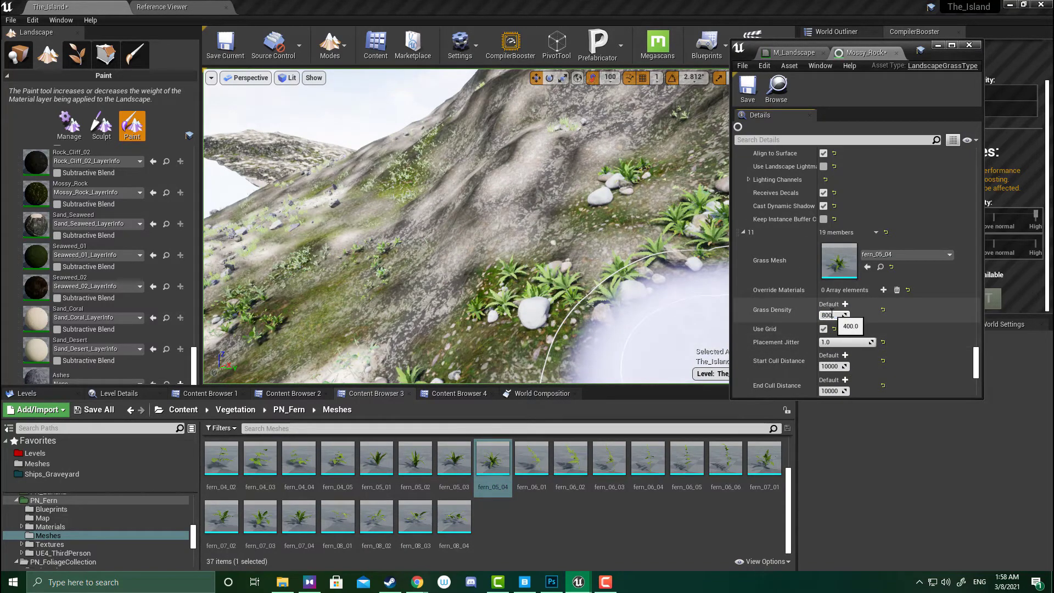
Set the minimum Scale X of grass variety 11 to 0.2.
{"action": "scroll", "coordinate": [840, 330], "scroll_direction": "down", "scroll_amount": 4}
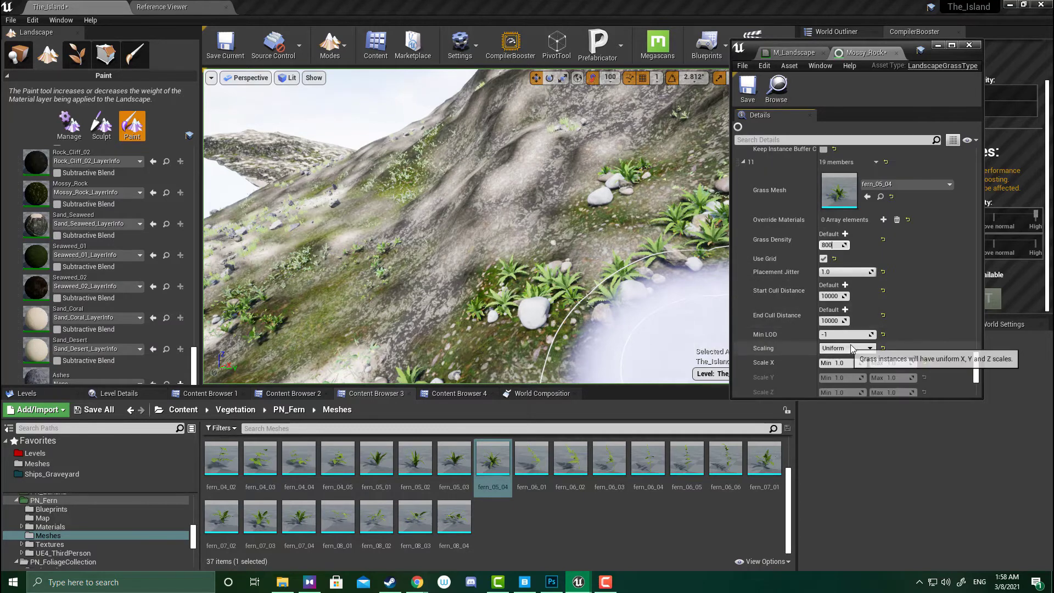
{"action": "left_click", "coordinate": [854, 363]}
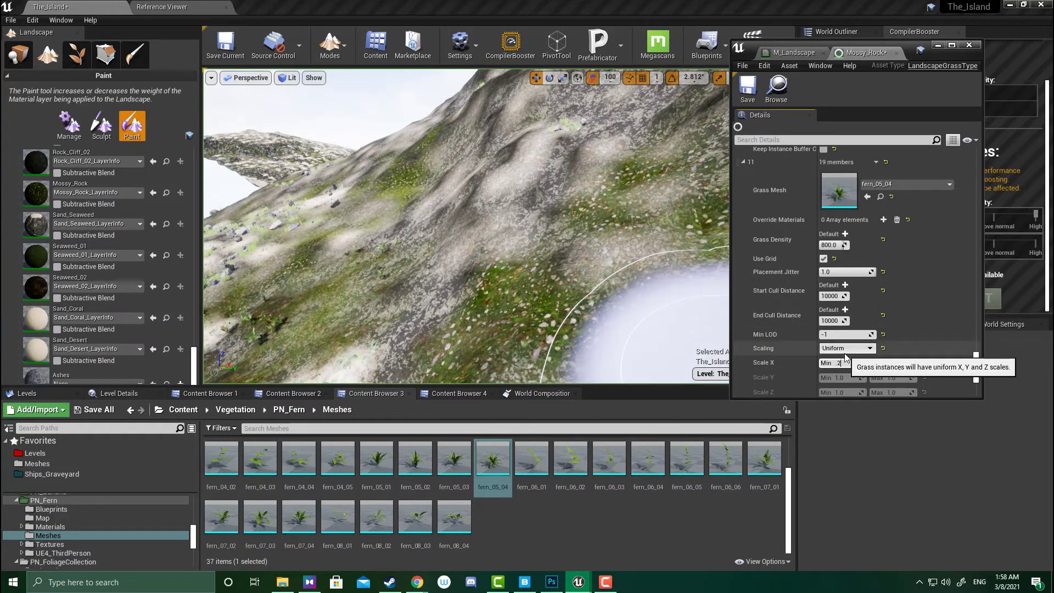
{"action": "type", "text": ".2"}
{"action": "key", "text": "Tab"}
{"action": "scroll", "coordinate": [869, 290], "scroll_direction": "down", "scroll_amount": 9}
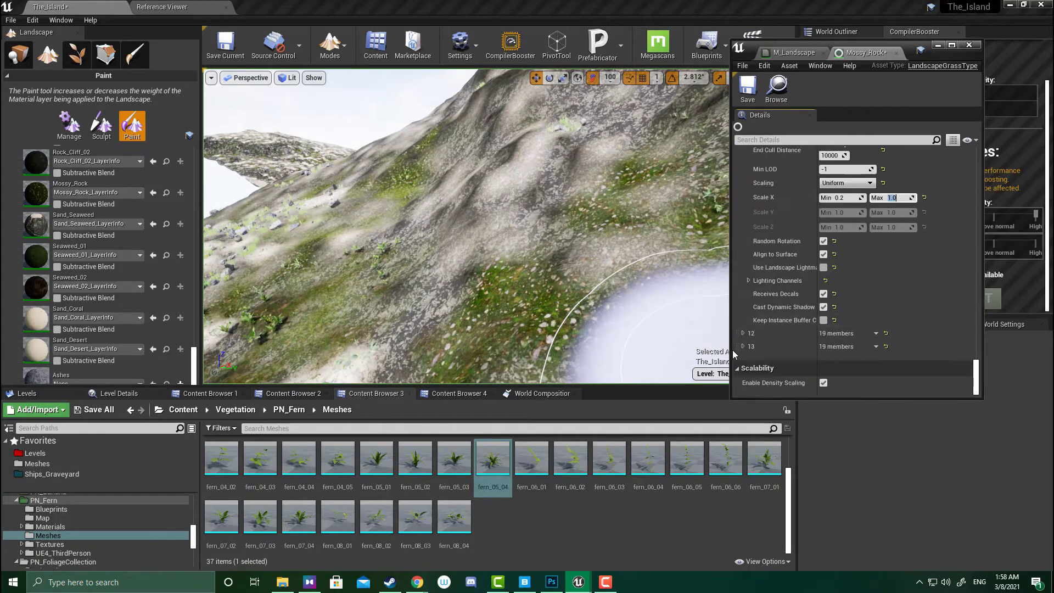
Assign fern_03_05 as the Grass Mesh of grass variety 12 and set its Grass Density to 900.
{"action": "left_click", "coordinate": [745, 335]}
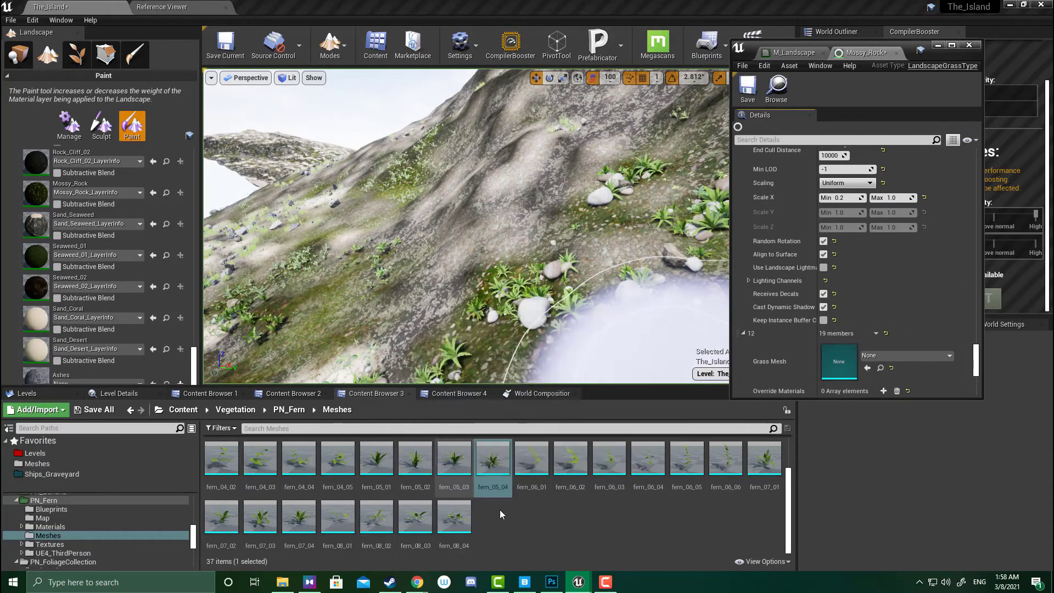
{"action": "scroll", "coordinate": [789, 479], "scroll_direction": "up", "scroll_amount": 1}
{"action": "scroll", "coordinate": [789, 479], "scroll_direction": "up", "scroll_amount": 1}
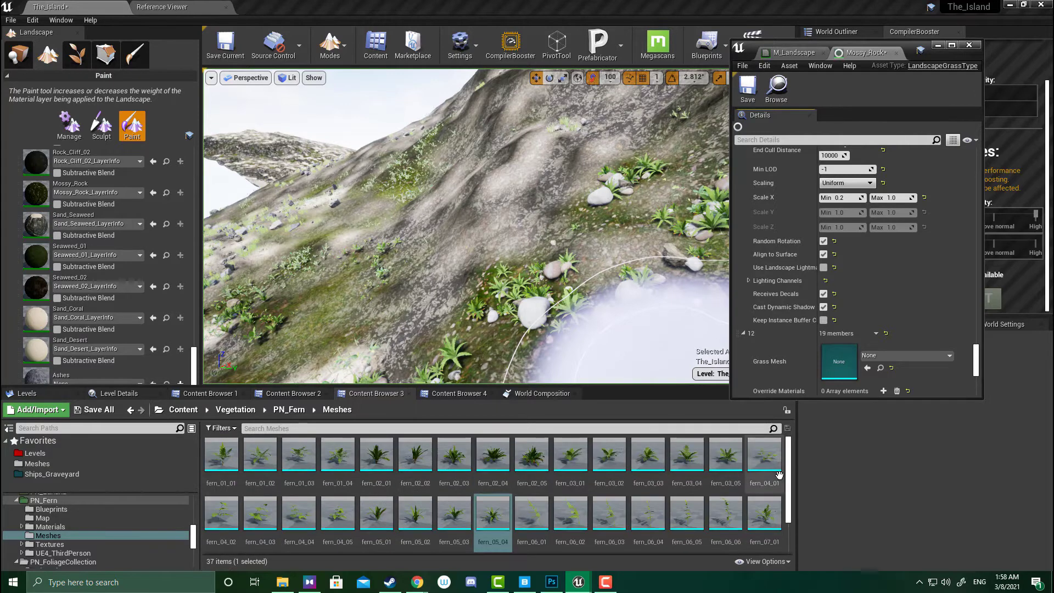
{"action": "left_click", "coordinate": [694, 459]}
{"action": "left_click", "coordinate": [725, 456]}
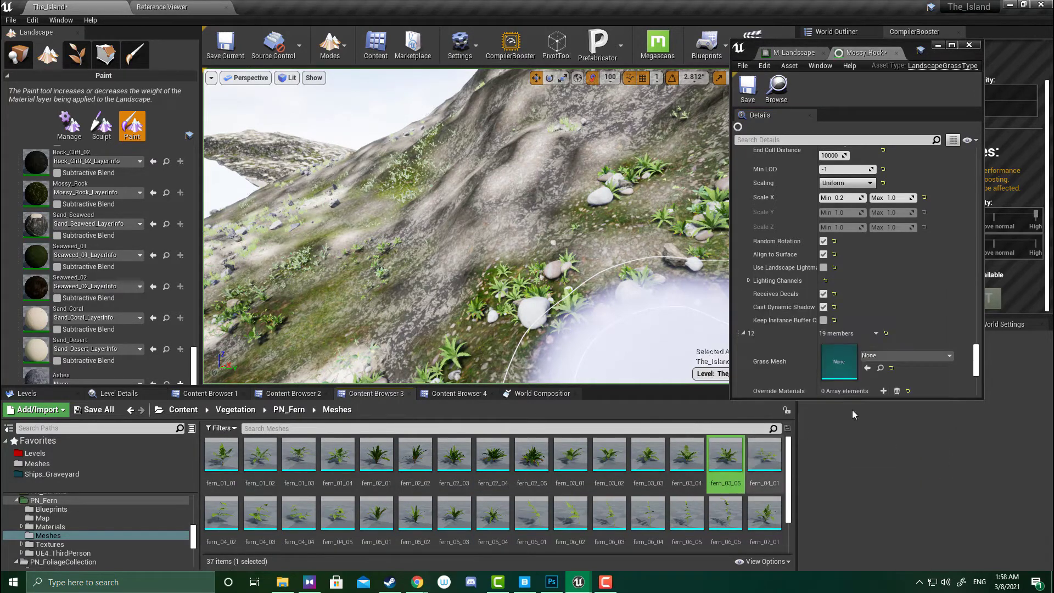
{"action": "left_click", "coordinate": [866, 369]}
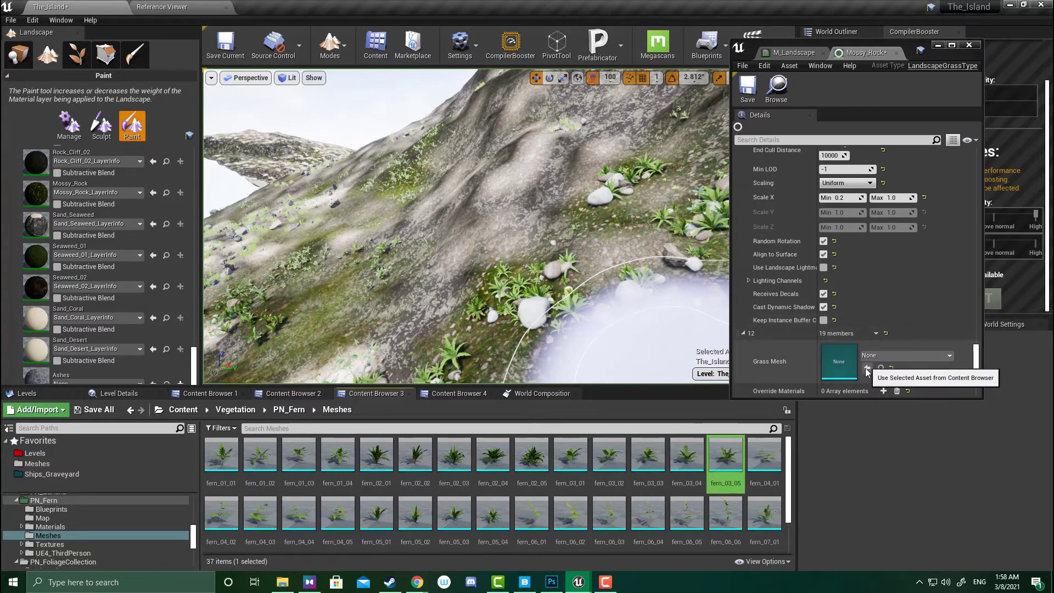
{"action": "scroll", "coordinate": [851, 351], "scroll_direction": "down", "scroll_amount": 3}
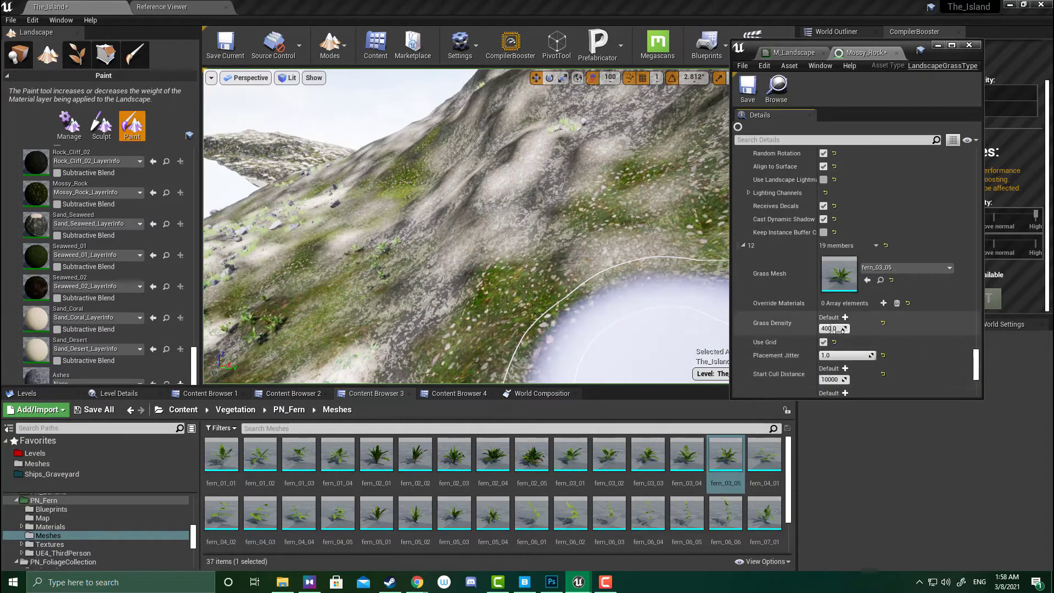
{"action": "type", "text": "900"}
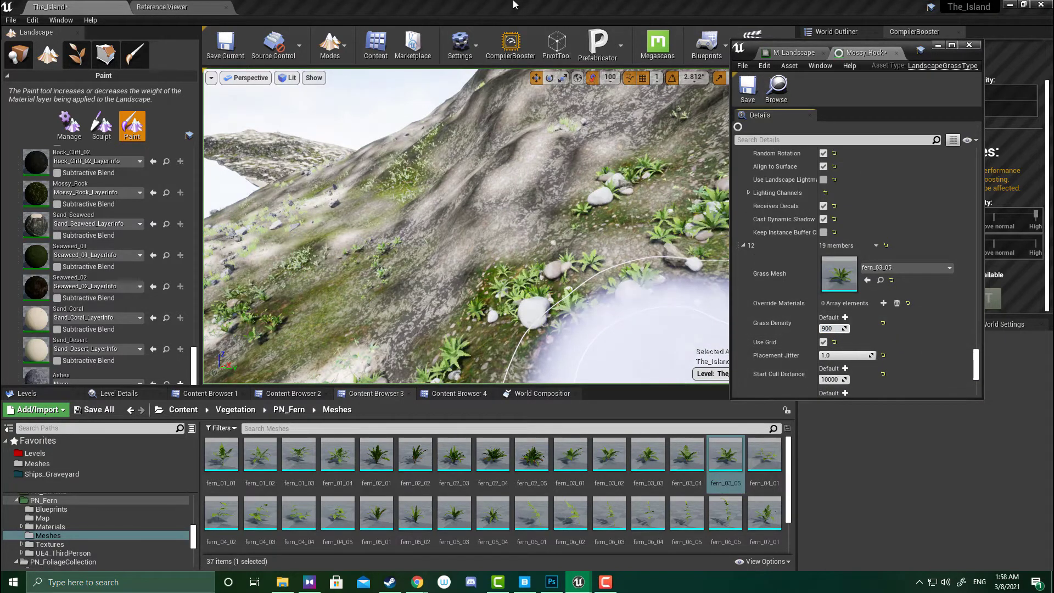
{"action": "scroll", "coordinate": [926, 335], "scroll_direction": "down", "scroll_amount": 2}
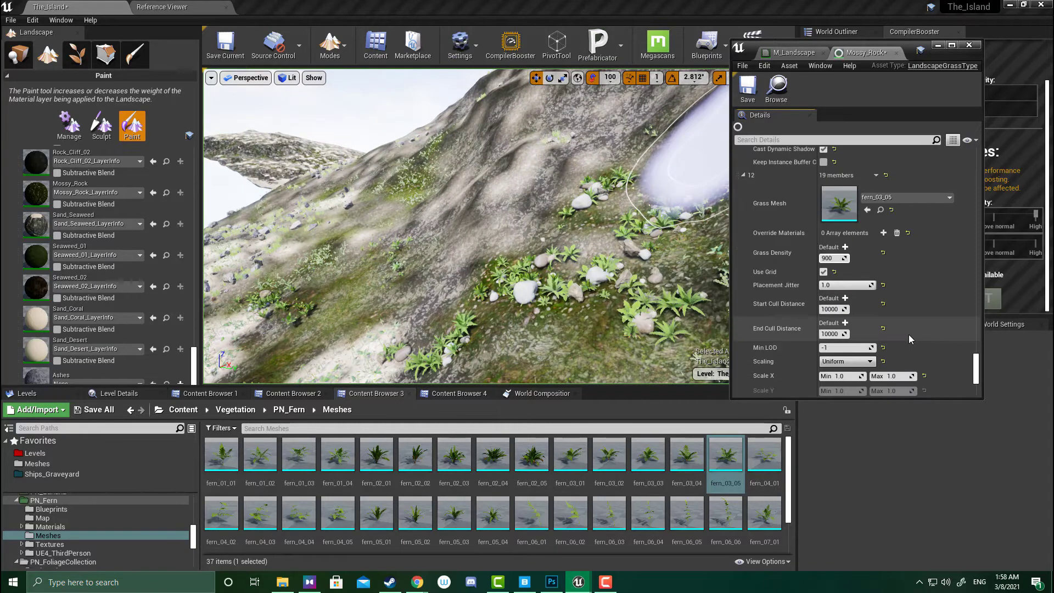
Set the minimum Scale X of grass variety 12 to 0.1.
{"action": "scroll", "coordinate": [888, 334], "scroll_direction": "down", "scroll_amount": 2}
{"action": "left_click", "coordinate": [849, 289]}
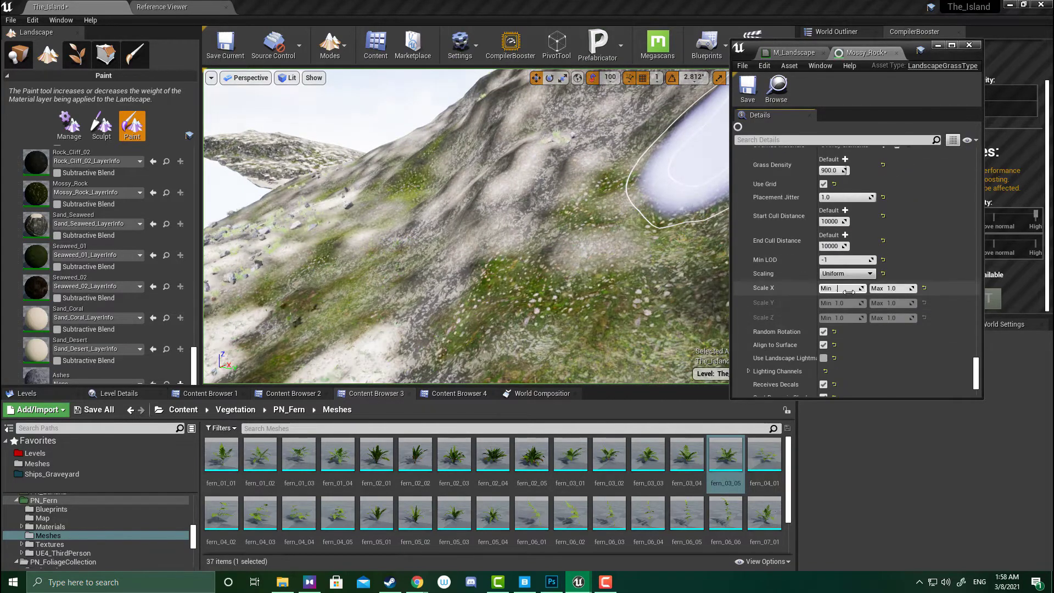
{"action": "key", "text": "Tab"}
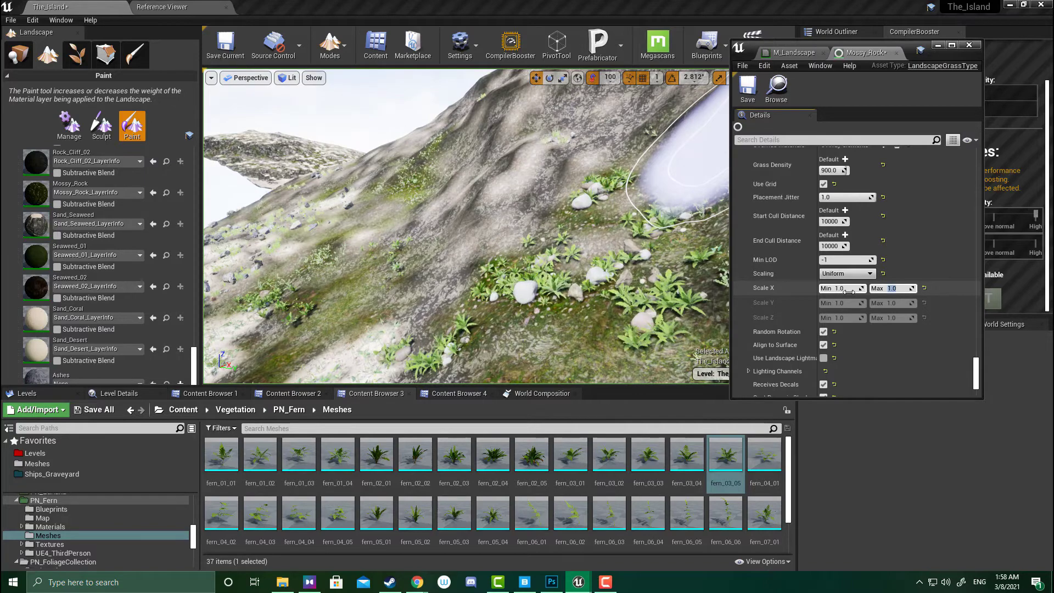
{"action": "type", "text": ".1"}
{"action": "key", "text": "Tab"}
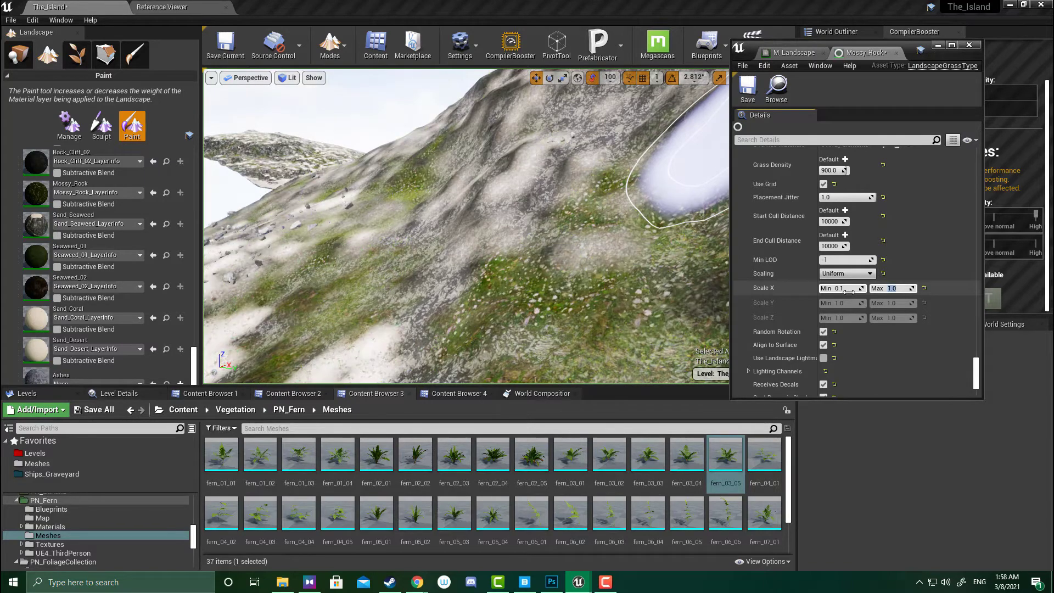
Assign fern_08_04 as the Grass Mesh of grass variety 13 and set its Grass Density to 900.
{"action": "scroll", "coordinate": [850, 291], "scroll_direction": "down", "scroll_amount": 2}
{"action": "scroll", "coordinate": [713, 481], "scroll_direction": "down", "scroll_amount": 2}
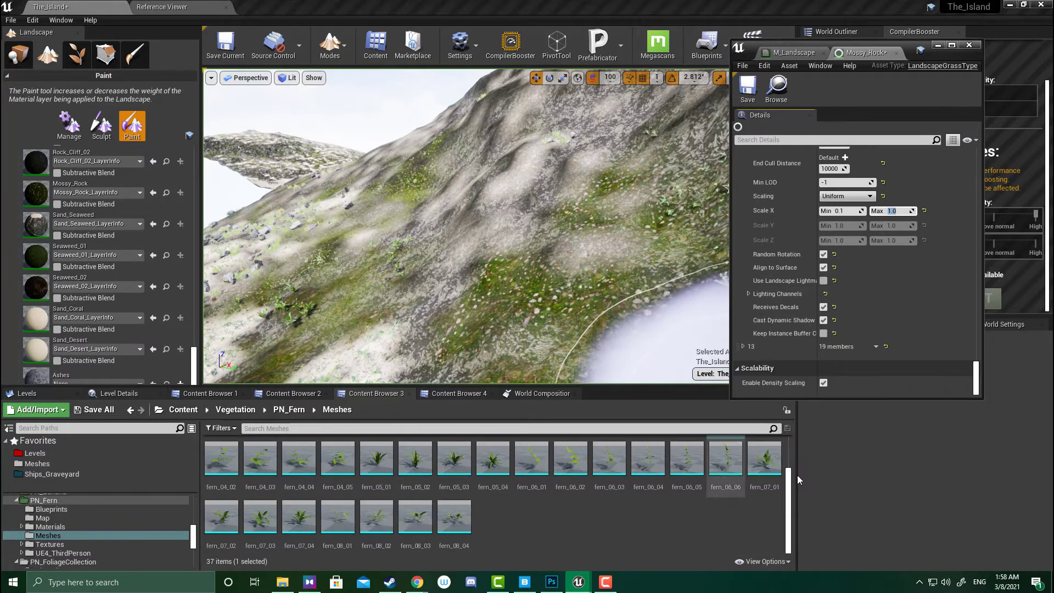
{"action": "left_click", "coordinate": [743, 351]}
{"action": "left_click", "coordinate": [743, 346]}
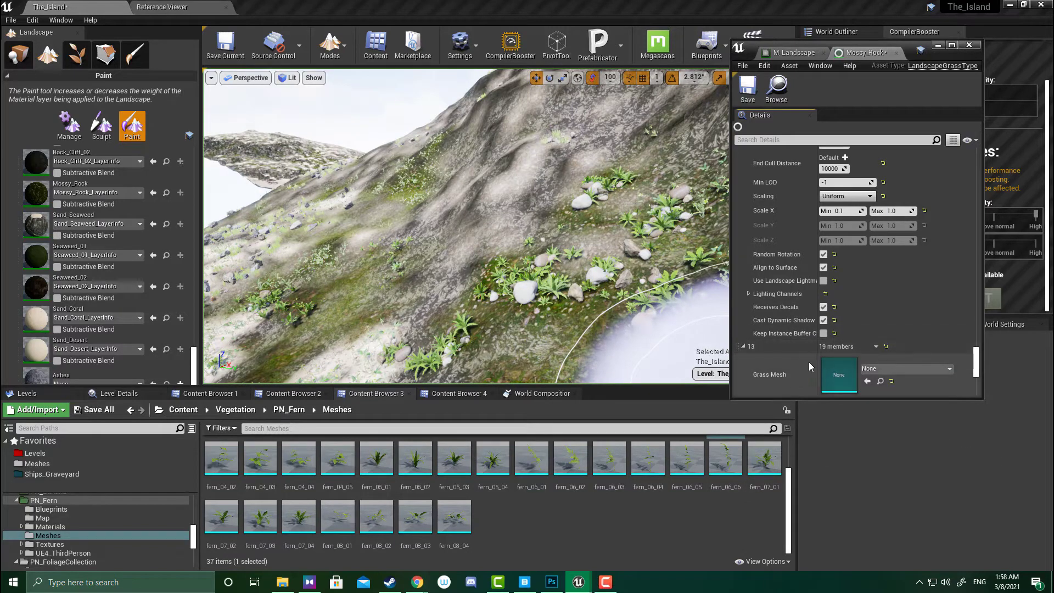
{"action": "scroll", "coordinate": [769, 351], "scroll_direction": "down", "scroll_amount": 2}
{"action": "left_click", "coordinate": [465, 531]}
{"action": "scroll", "coordinate": [811, 344], "scroll_direction": "down", "scroll_amount": 3}
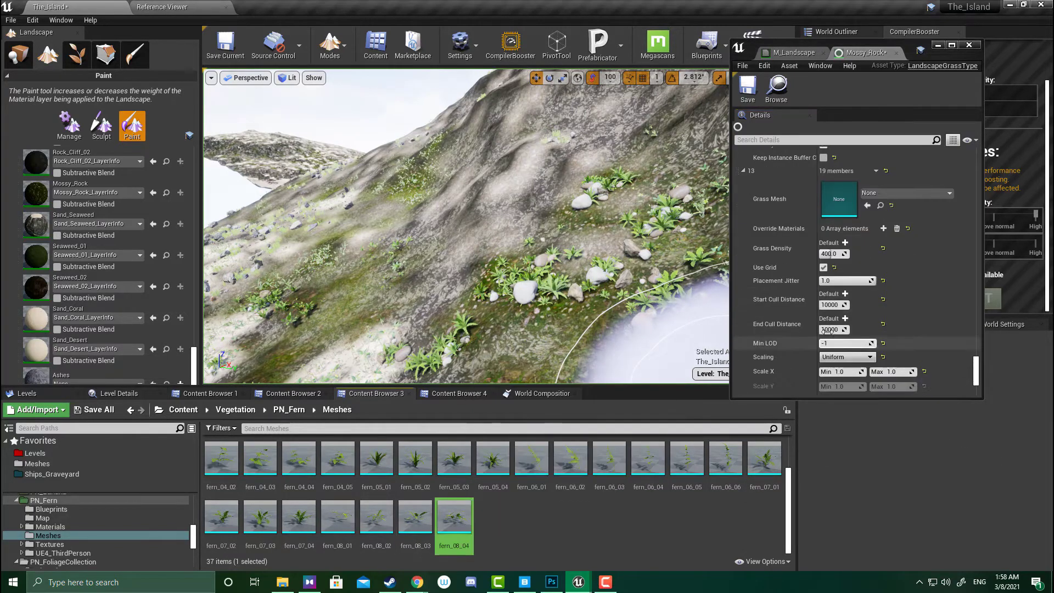
{"action": "left_click", "coordinate": [868, 205]}
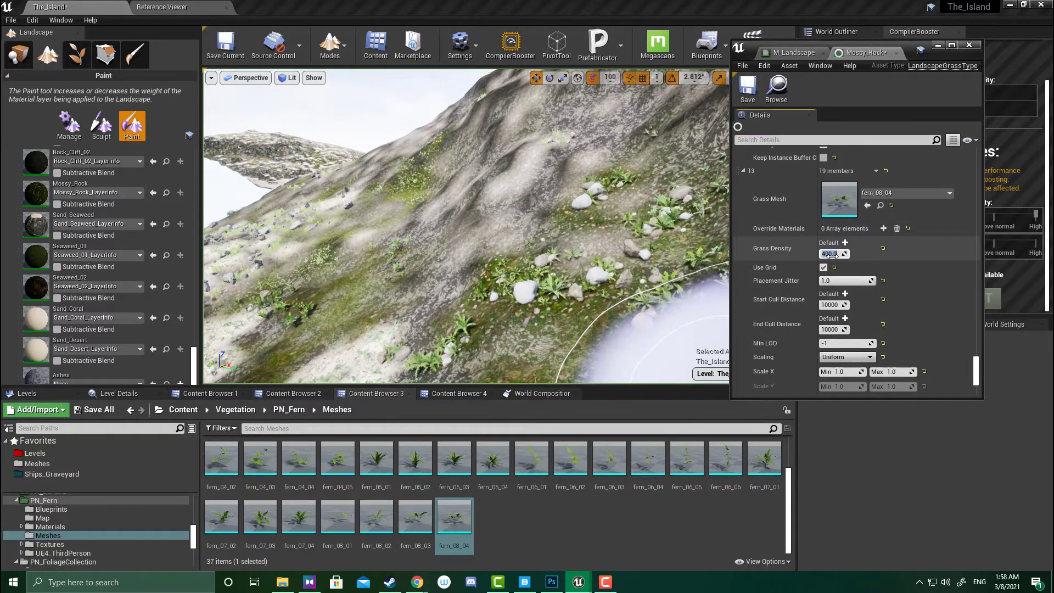
{"action": "left_click", "coordinate": [833, 253]}
{"action": "type", "text": "900"}
Set the Scale X range of grass variety 13 to minimum 0.1 and maximum 0.5, and save the grass type.
{"action": "left_click", "coordinate": [835, 370]}
{"action": "type", "text": "0.1"}
{"action": "key", "text": "Tab"}
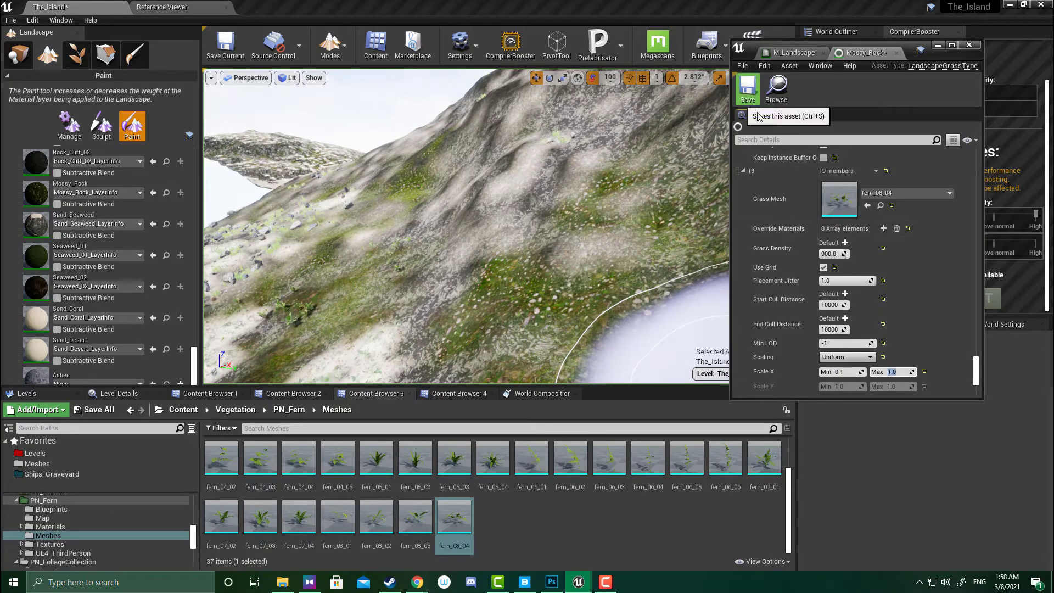
{"action": "key", "text": "BackSpace"}
{"action": "type", "text": "0.5"}
{"action": "key", "text": "Return"}
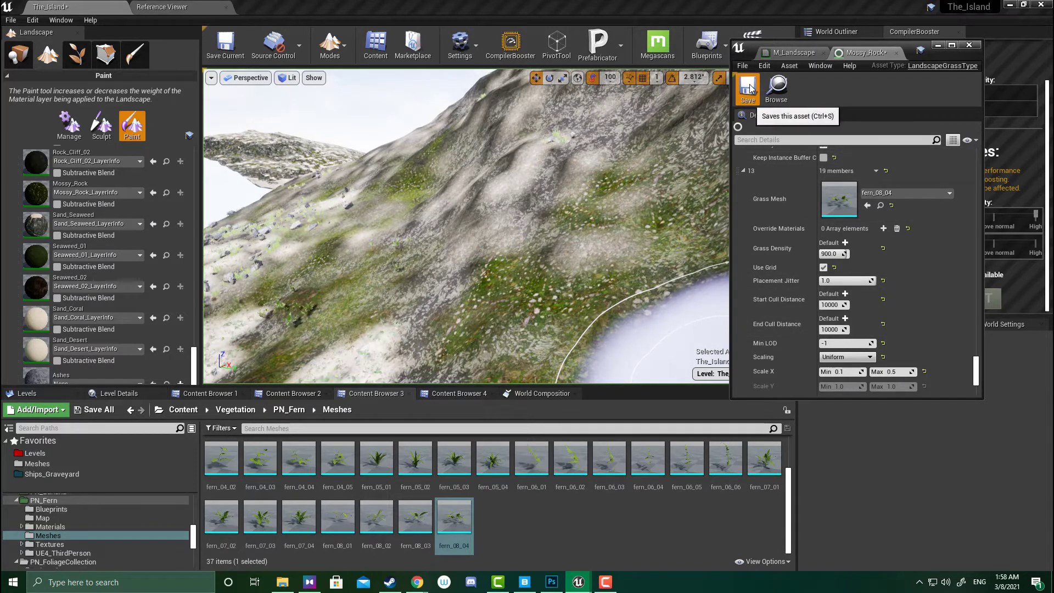
{"action": "left_click", "coordinate": [776, 88]}
Minimize the grass type editor and inspect the fern and rock scatter on the mossy slope in the level.
{"action": "left_click", "coordinate": [942, 38]}
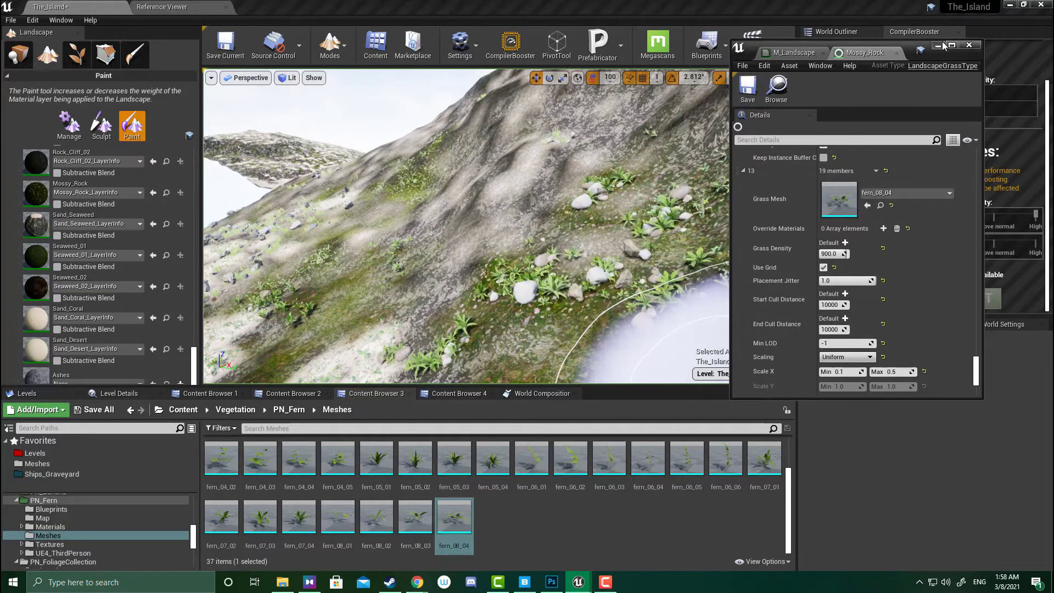
{"action": "left_click", "coordinate": [938, 45]}
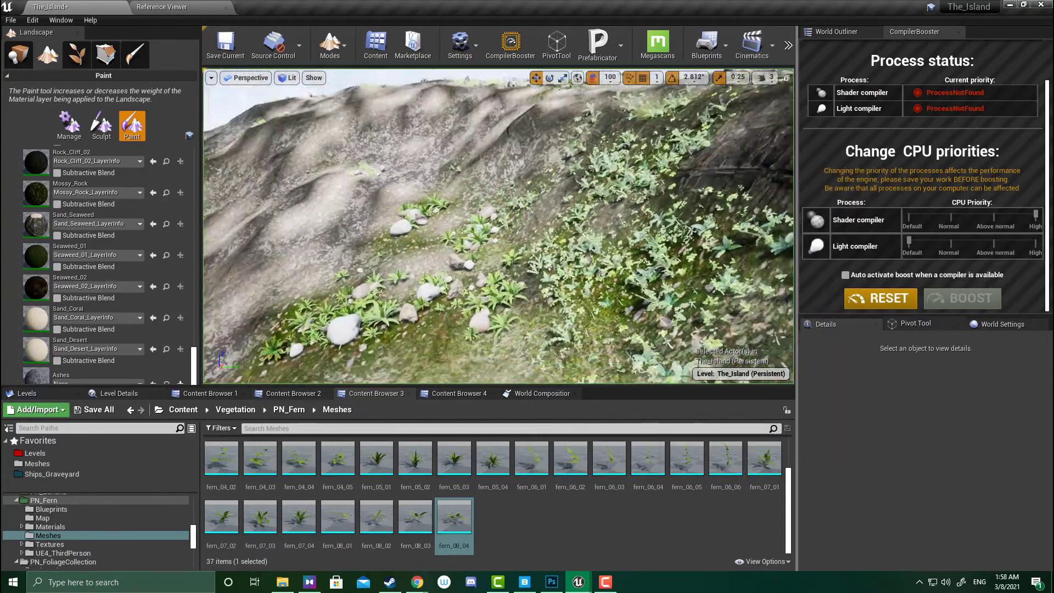
{"action": "key", "text": "w"}
{"action": "right_click_drag", "start_coordinate": [499, 227], "coordinate": [566, 277]}
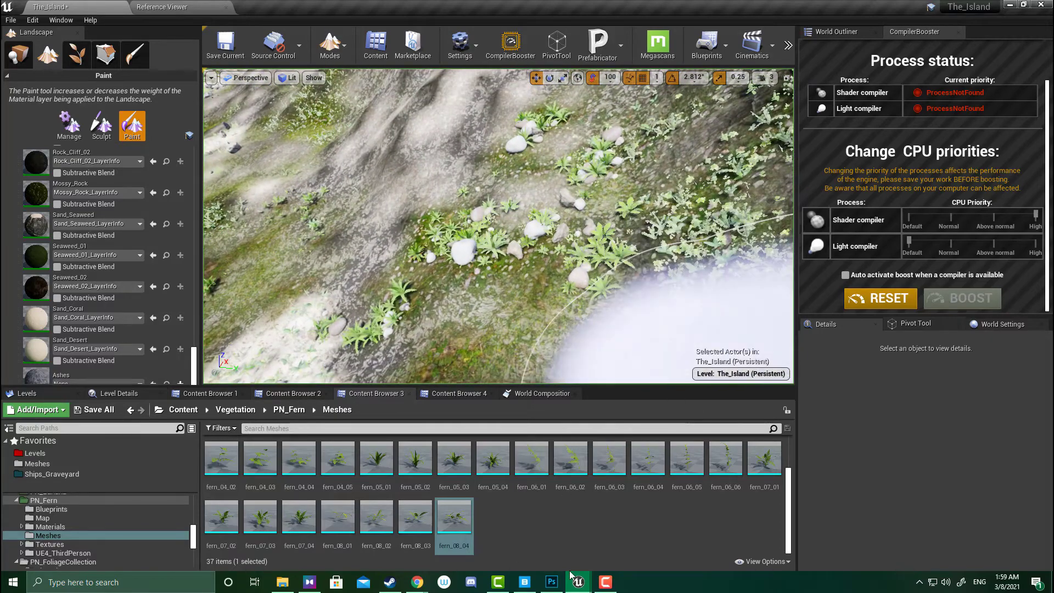
Bring back the Mossy_Rock grass type, set the maximum Scale X of grass variety 2 to 0.05 and save it.
{"action": "mouse_move", "coordinate": [577, 581]}
{"action": "left_click", "coordinate": [634, 527]}
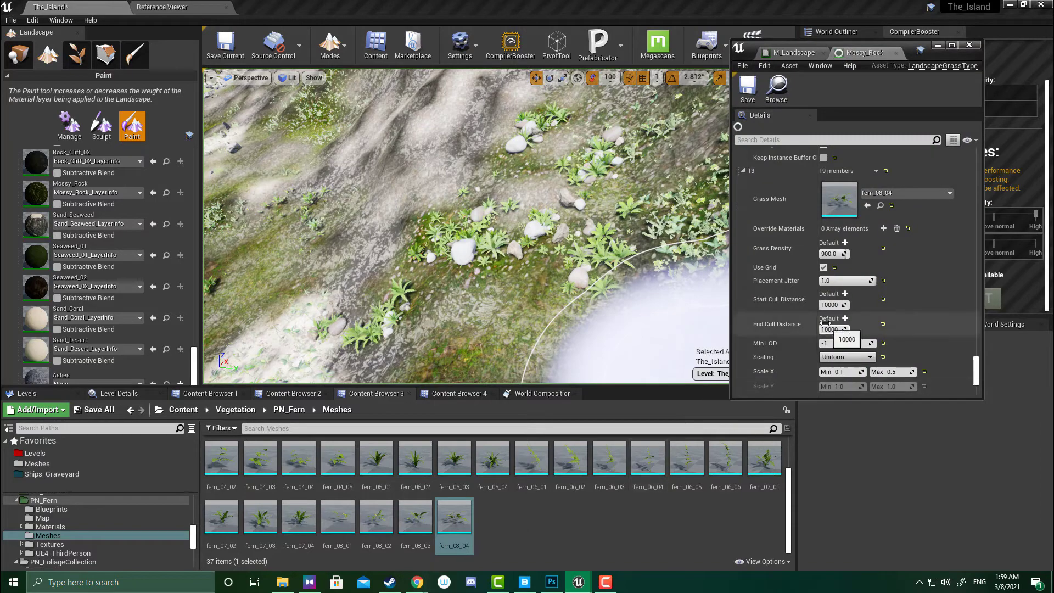
{"action": "scroll", "coordinate": [807, 318], "scroll_direction": "up", "scroll_amount": 8}
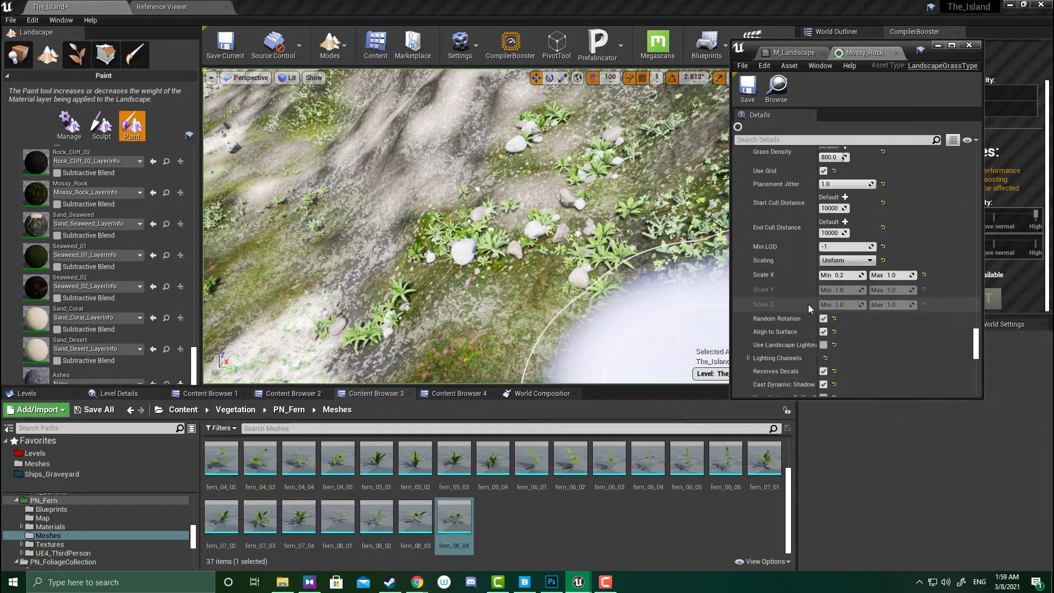
{"action": "scroll", "coordinate": [809, 308], "scroll_direction": "down", "scroll_amount": 10}
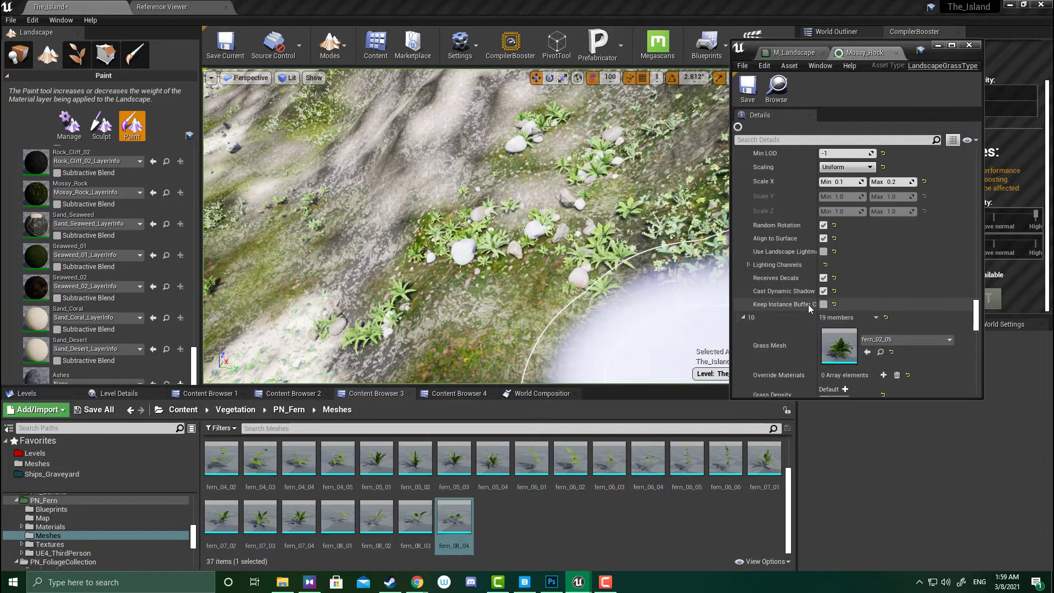
{"action": "scroll", "coordinate": [809, 309], "scroll_direction": "up", "scroll_amount": 8}
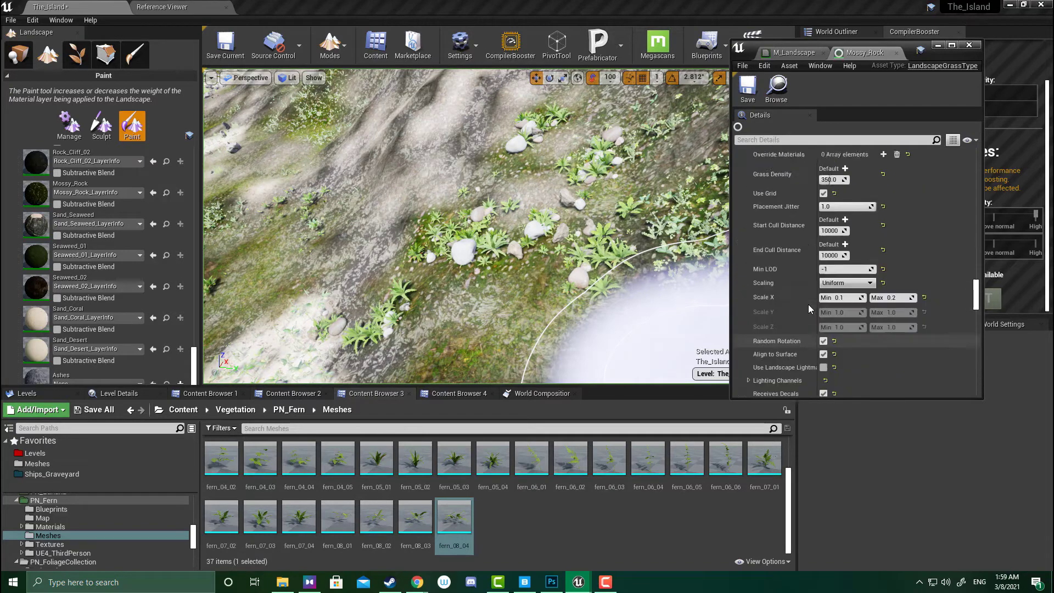
{"action": "scroll", "coordinate": [809, 309], "scroll_direction": "up", "scroll_amount": 4}
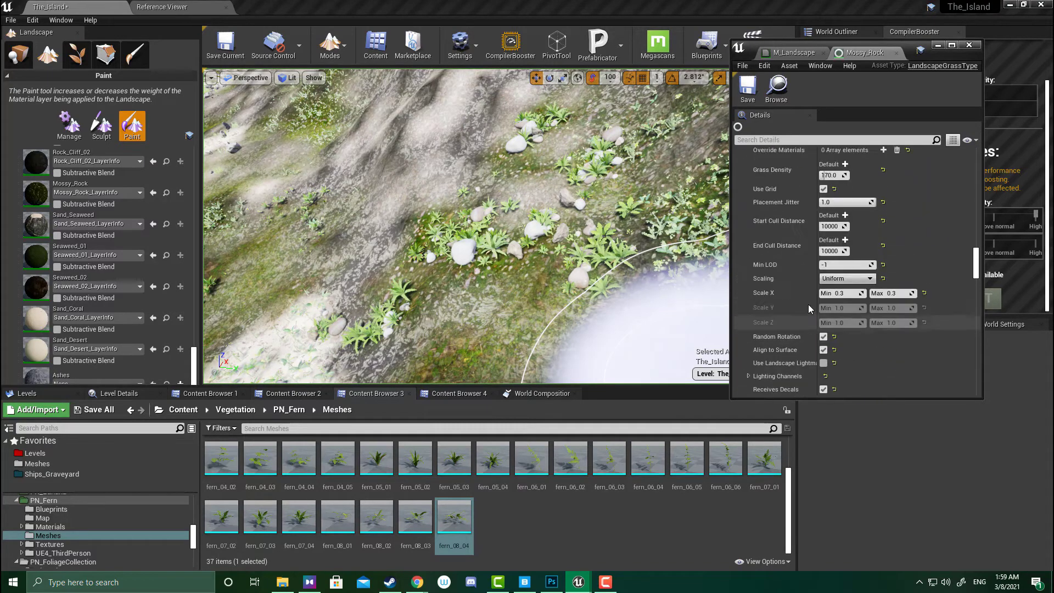
{"action": "scroll", "coordinate": [809, 308], "scroll_direction": "up", "scroll_amount": 4}
{"action": "scroll", "coordinate": [808, 309], "scroll_direction": "up", "scroll_amount": 12}
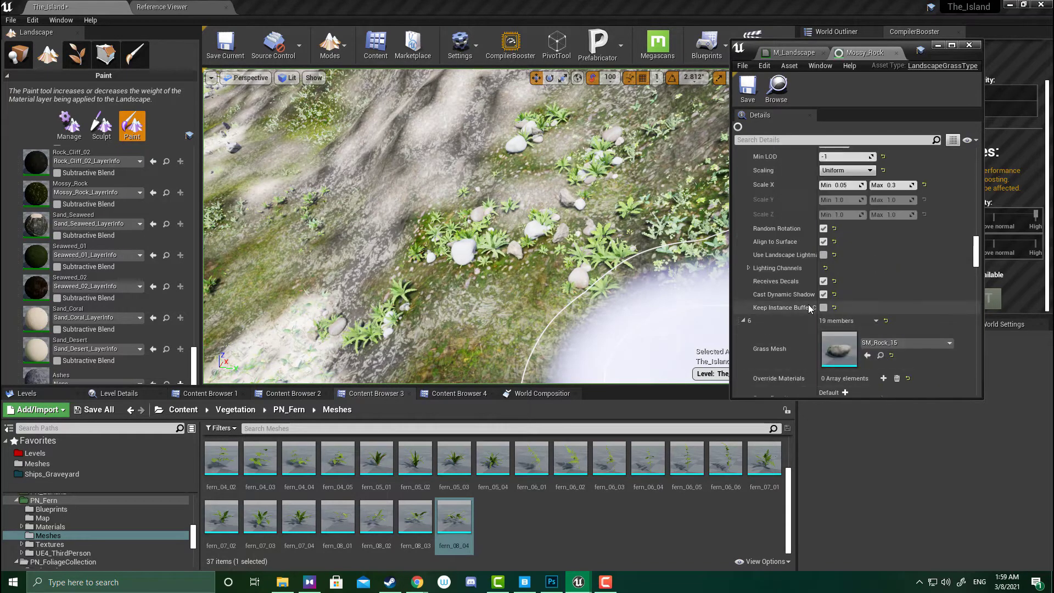
{"action": "scroll", "coordinate": [809, 309], "scroll_direction": "up", "scroll_amount": 20}
{"action": "scroll", "coordinate": [809, 308], "scroll_direction": "up", "scroll_amount": 2}
{"action": "scroll", "coordinate": [835, 316], "scroll_direction": "down", "scroll_amount": 4}
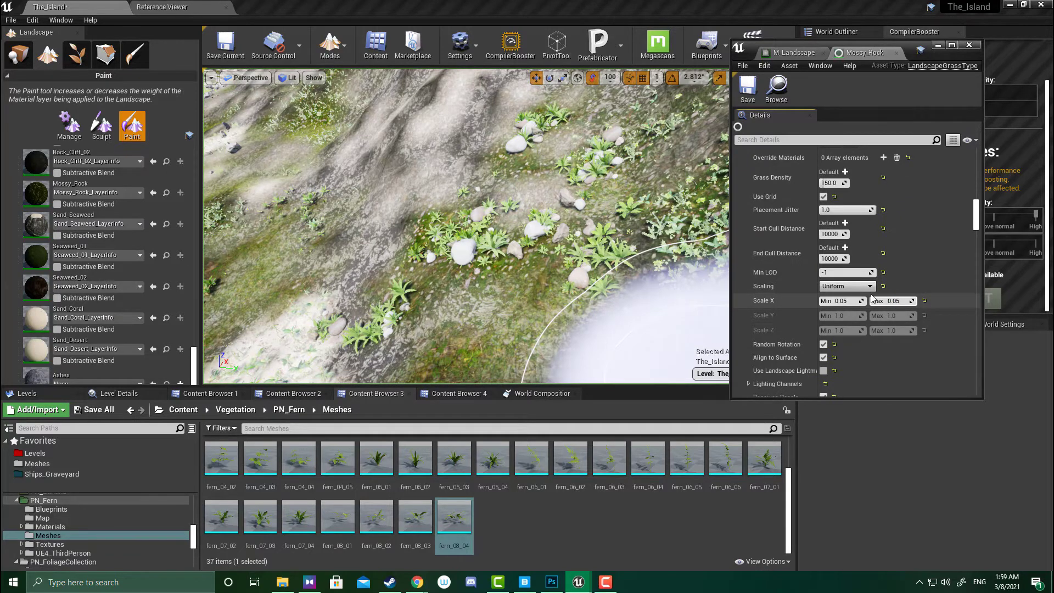
{"action": "key", "text": "Return"}
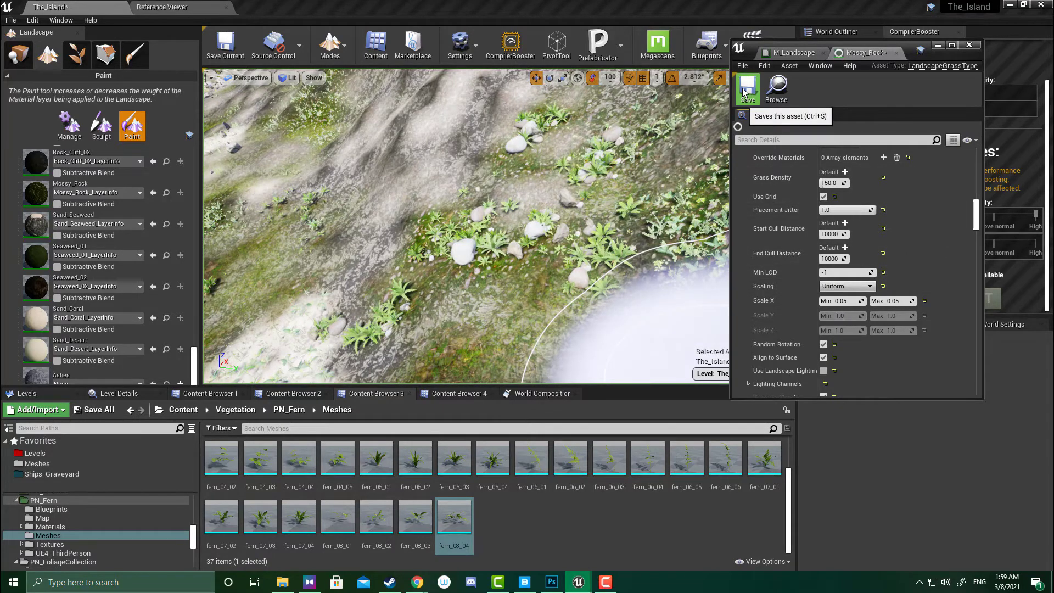
{"action": "left_click", "coordinate": [744, 92]}
Set the maximum Scale X of the SM_Rock_04 grass variety to 0.2 and save the grass type.
{"action": "scroll", "coordinate": [865, 245], "scroll_direction": "down", "scroll_amount": 8}
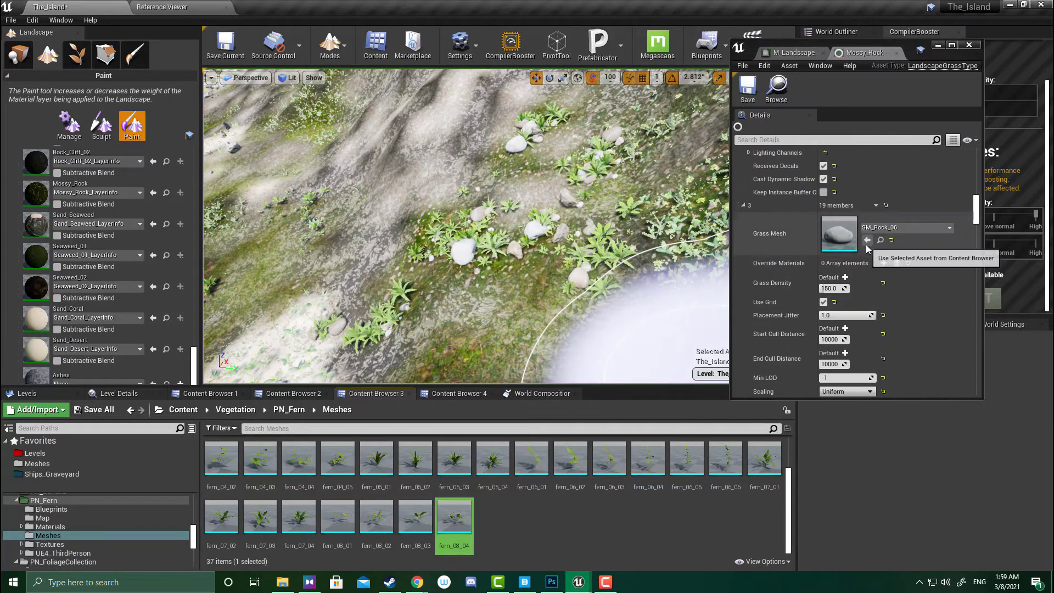
{"action": "scroll", "coordinate": [866, 245], "scroll_direction": "up", "scroll_amount": 10}
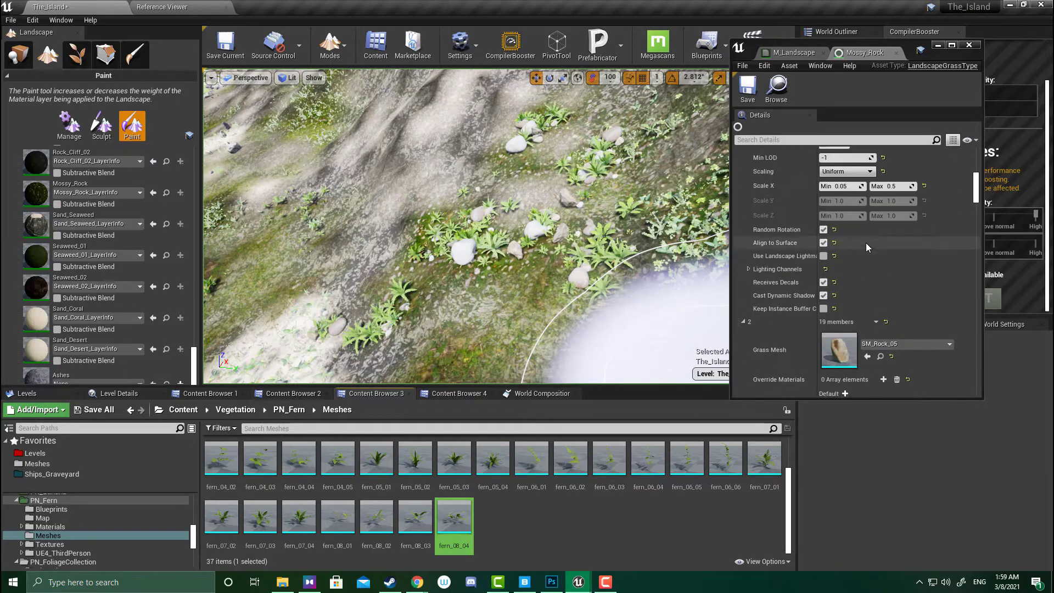
{"action": "scroll", "coordinate": [865, 243], "scroll_direction": "up", "scroll_amount": 5}
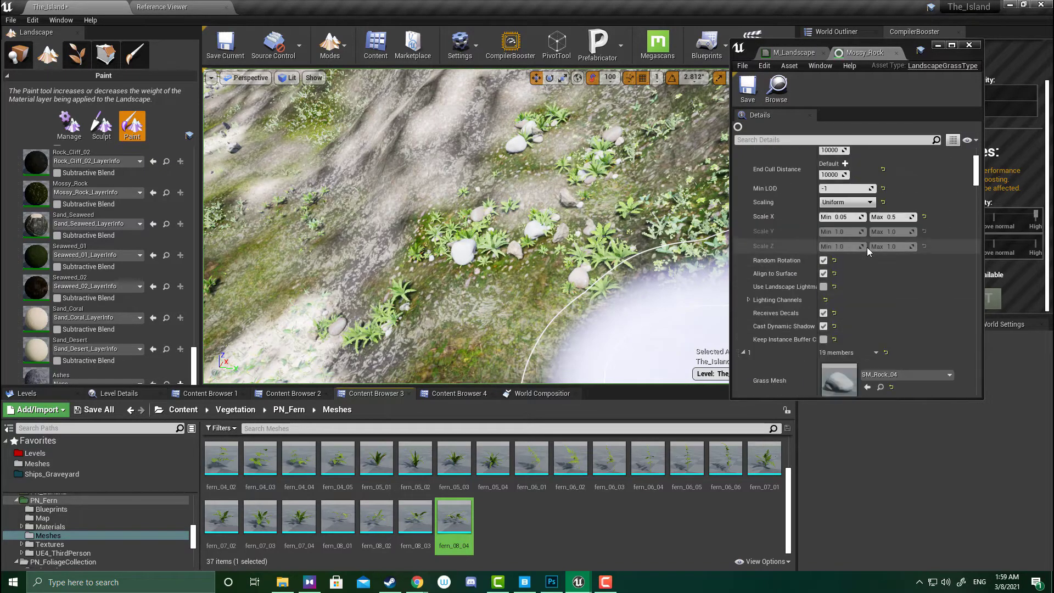
{"action": "scroll", "coordinate": [869, 295], "scroll_direction": "down", "scroll_amount": 7}
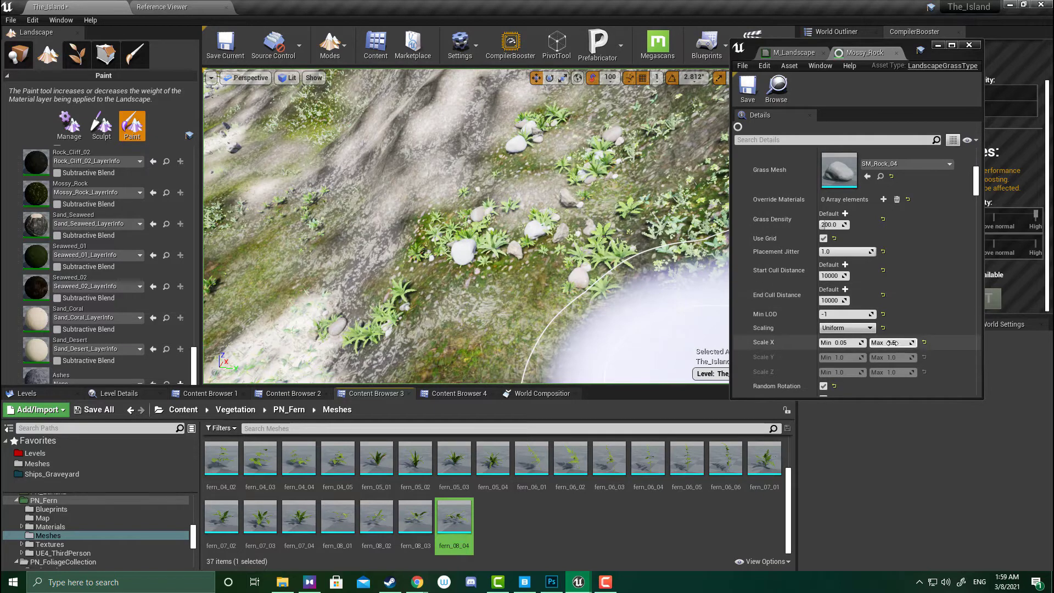
{"action": "key", "text": "ctrl+z"}
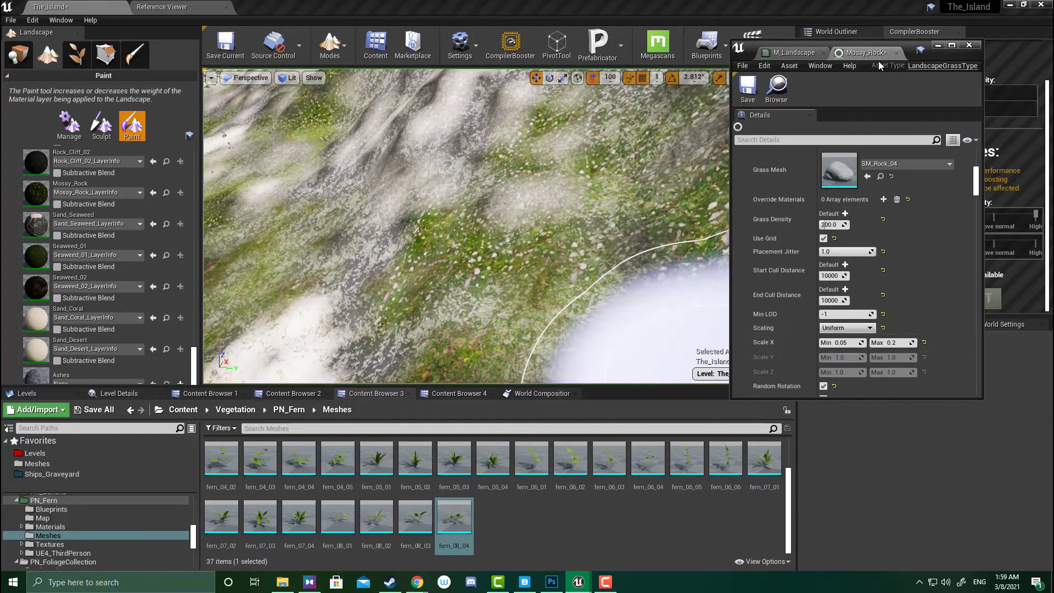
{"action": "left_click", "coordinate": [753, 92]}
Set the maximum Scale X of the SM_Rock_06 grass variety to 0.2, save the grass type and return to the level.
{"action": "scroll", "coordinate": [865, 187], "scroll_direction": "down", "scroll_amount": 8}
{"action": "scroll", "coordinate": [888, 295], "scroll_direction": "down", "scroll_amount": 8}
{"action": "left_click", "coordinate": [903, 261]}
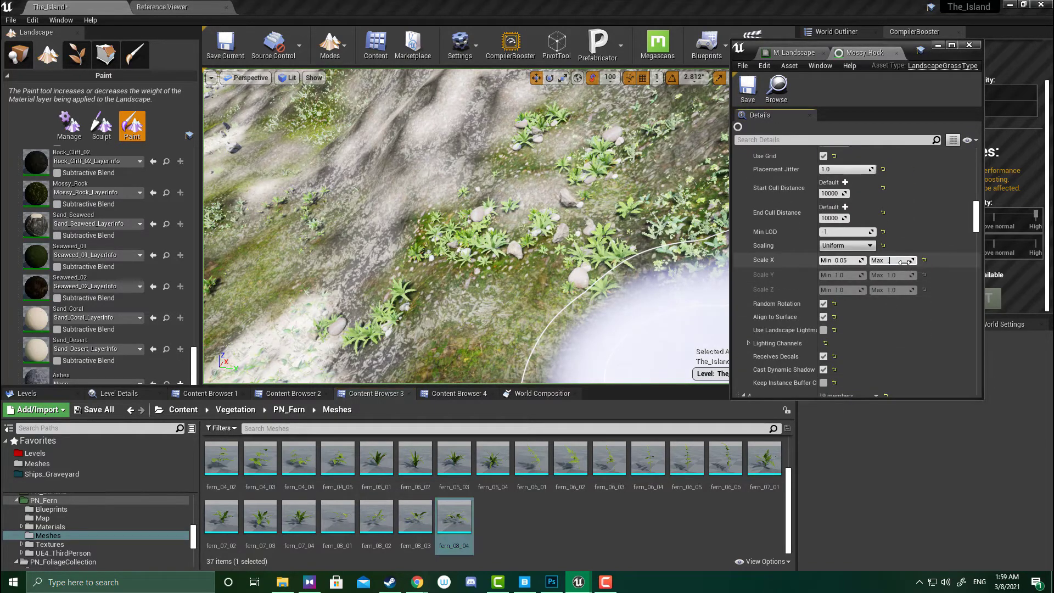
{"action": "type", "text": "0.2"}
{"action": "key", "text": "Tab"}
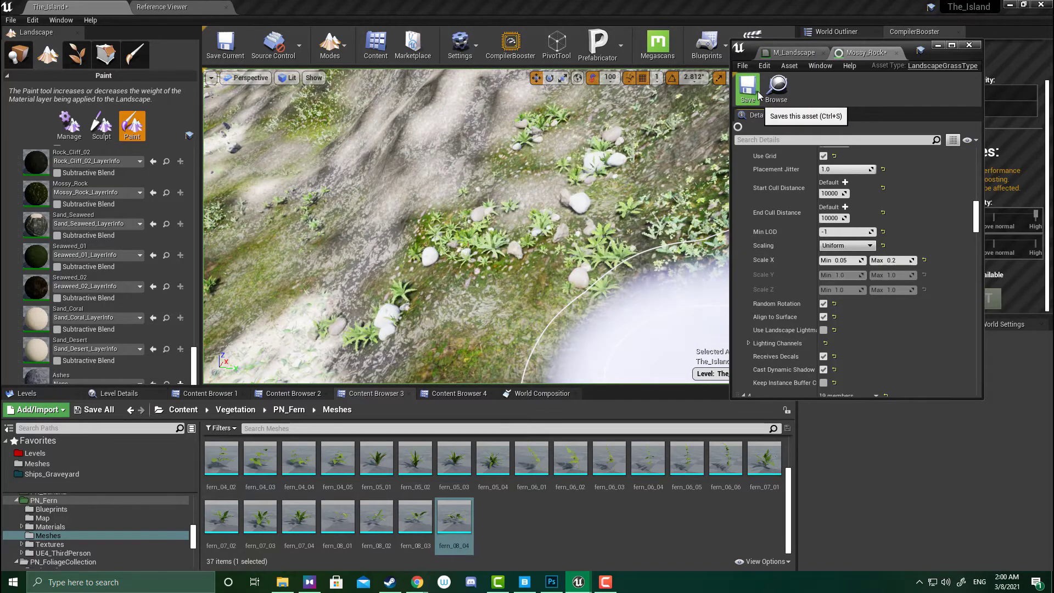
{"action": "left_click", "coordinate": [748, 91]}
{"action": "scroll", "coordinate": [878, 231], "scroll_direction": "up", "scroll_amount": 6}
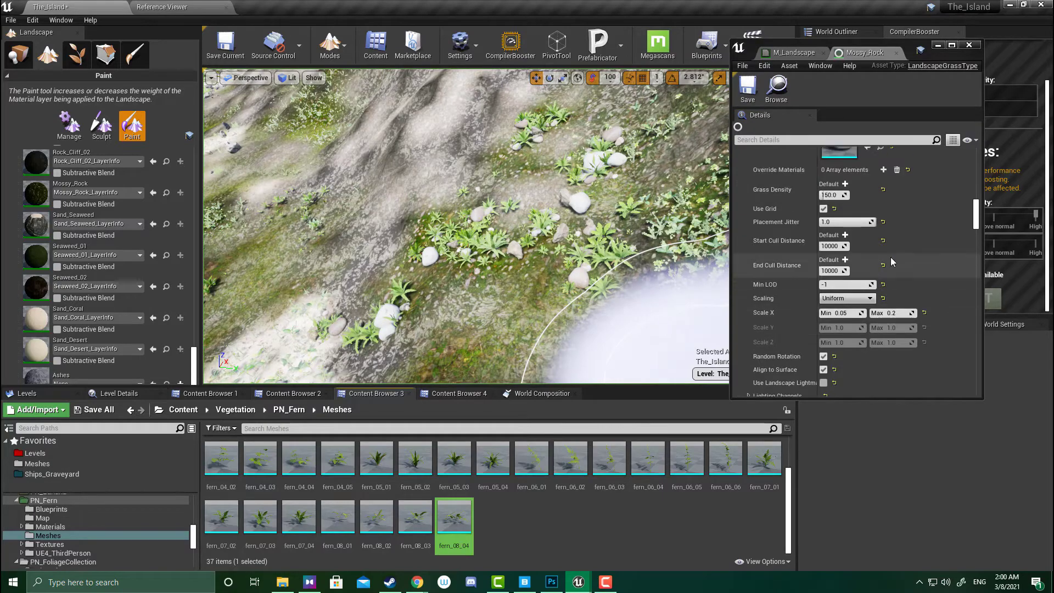
{"action": "left_click", "coordinate": [938, 45]}
{"action": "mouse_move", "coordinate": [553, 230]}
{"action": "right_mouse_down"}
{"action": "mouse_move", "coordinate": [571, 232]}
{"action": "mouse_move", "coordinate": [494, 242]}
{"action": "mouse_move", "coordinate": [553, 231]}
{"action": "right_mouse_up"}
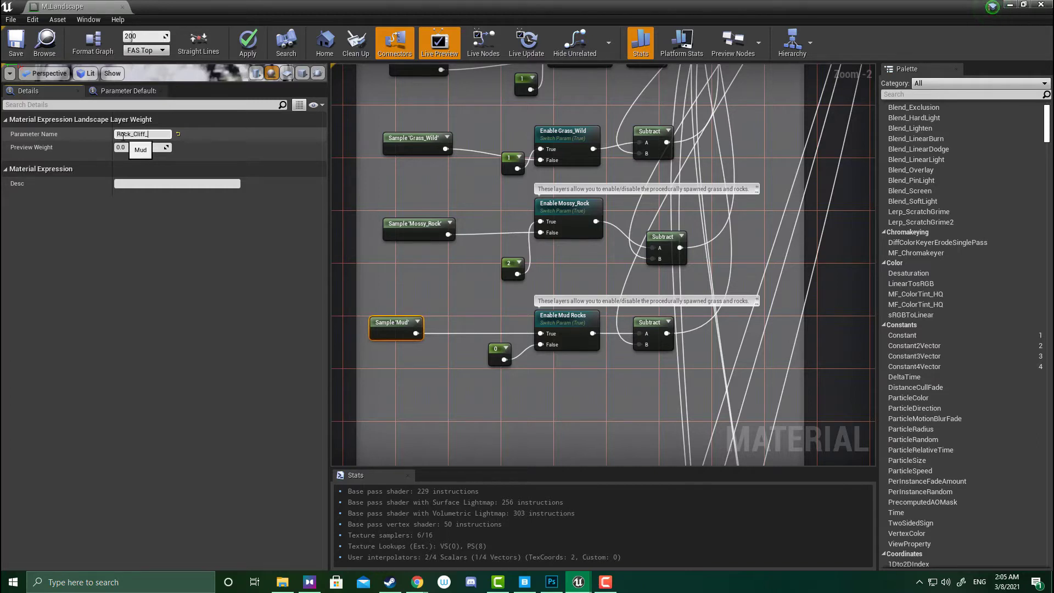
In M_Landscape, rename the Mud layer sample to Rock_Cliff_03 and its switch parameter to Enable Rock_Cliff_03.
{"action": "key", "text": "Return"}
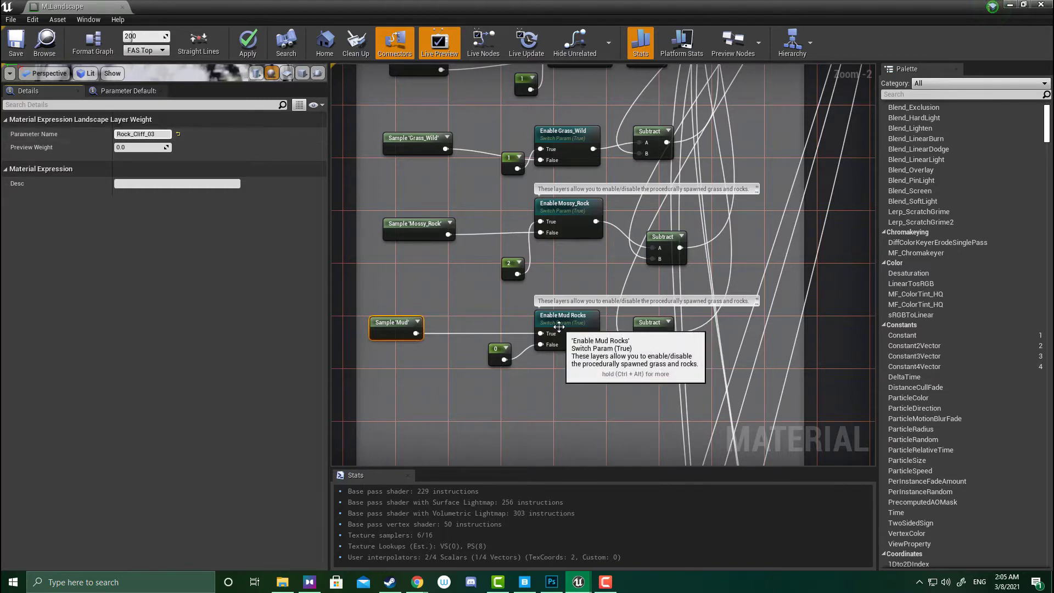
{"action": "left_click", "coordinate": [566, 318]}
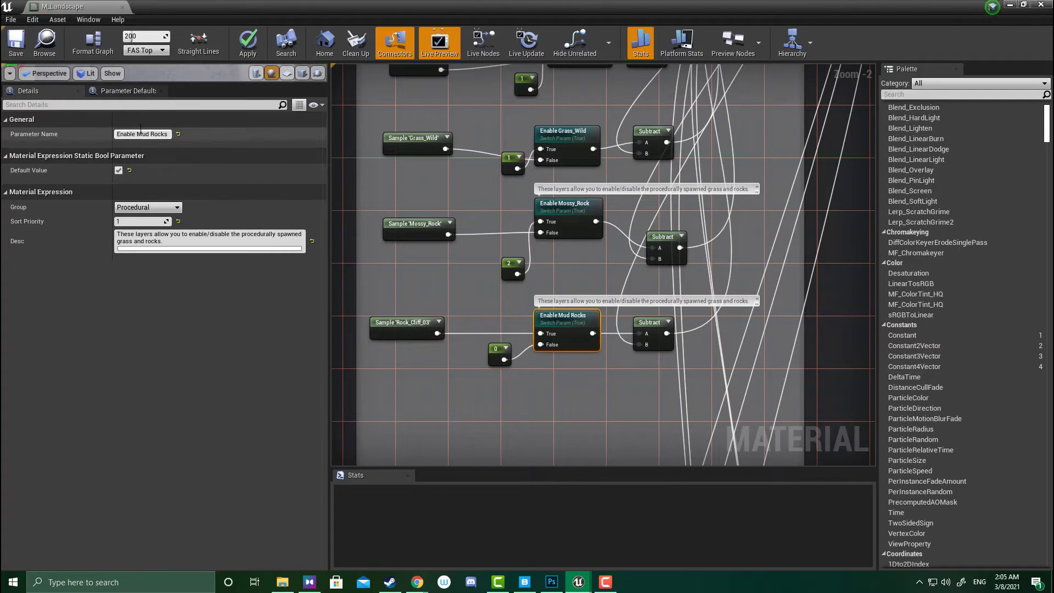
{"action": "left_click", "coordinate": [168, 134], "text": "shift"}
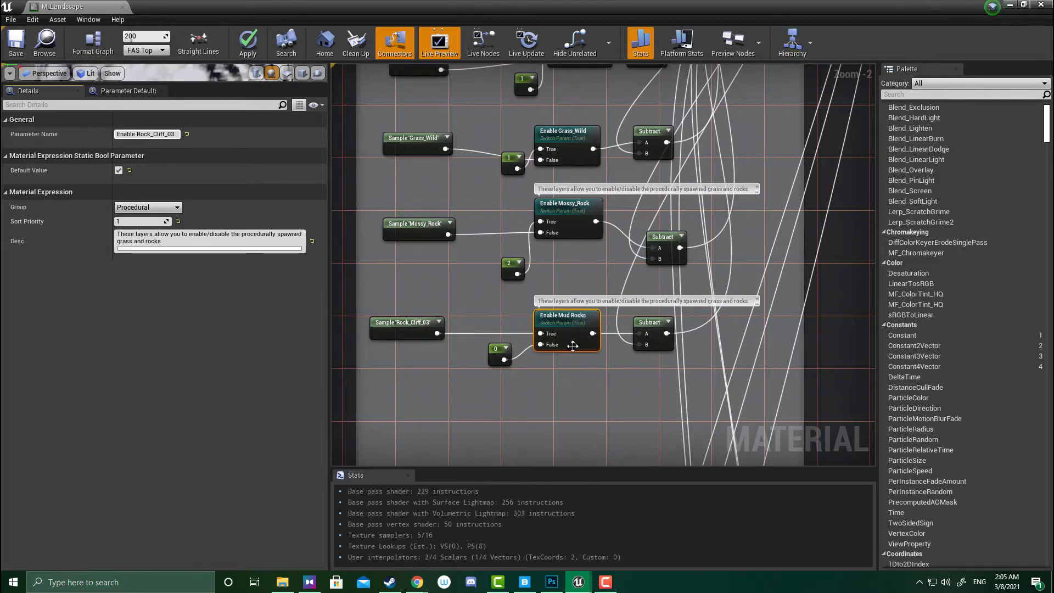
{"action": "left_click", "coordinate": [595, 384]}
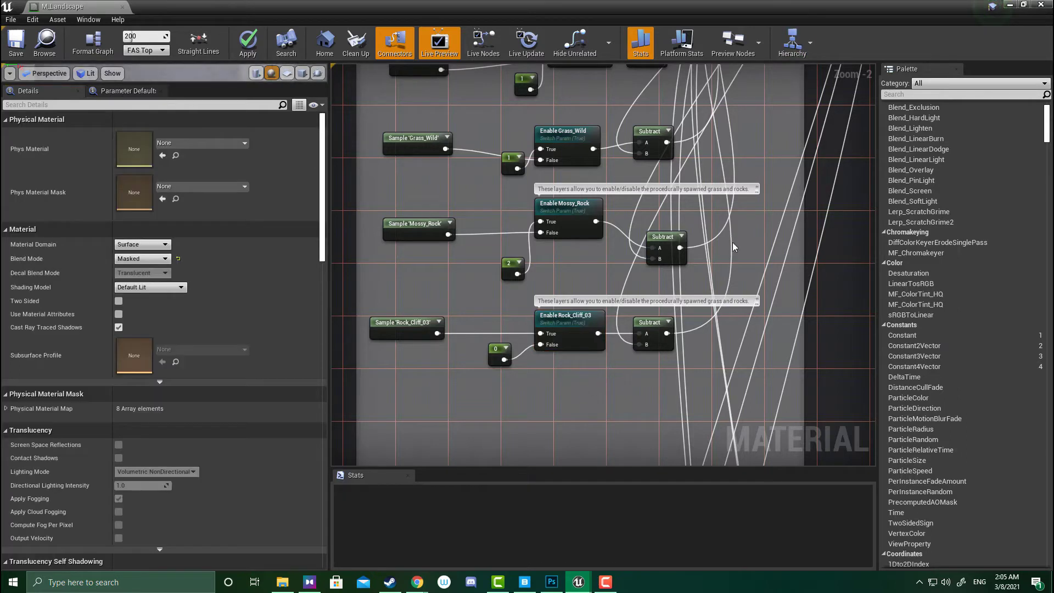
Rename the Mud entry in M_Landscape's Grass output node to Rock_Cliff_03 and shrink the material editor window to reveal the level.
{"action": "right_click_drag", "start_coordinate": [725, 269], "coordinate": [611, 457]}
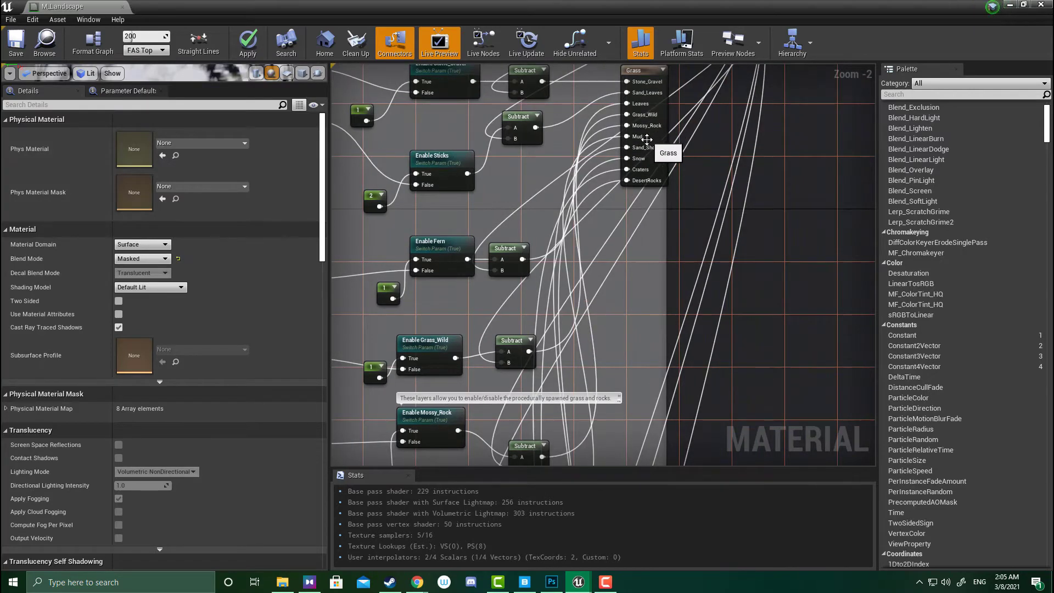
{"action": "left_click", "coordinate": [657, 138]}
{"action": "scroll", "coordinate": [110, 503], "scroll_direction": "down", "scroll_amount": 1}
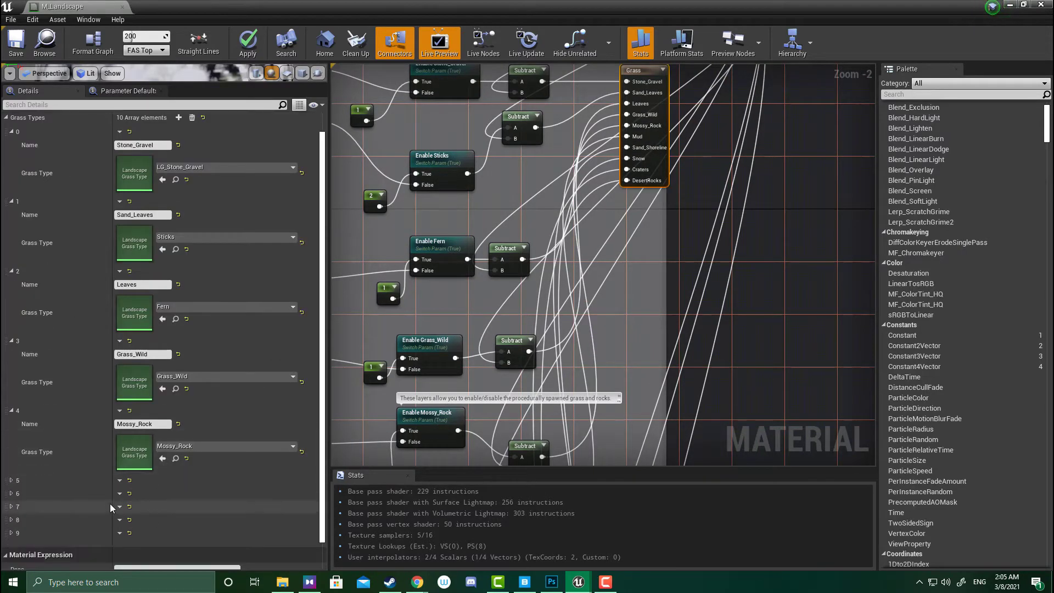
{"action": "left_click", "coordinate": [11, 481]}
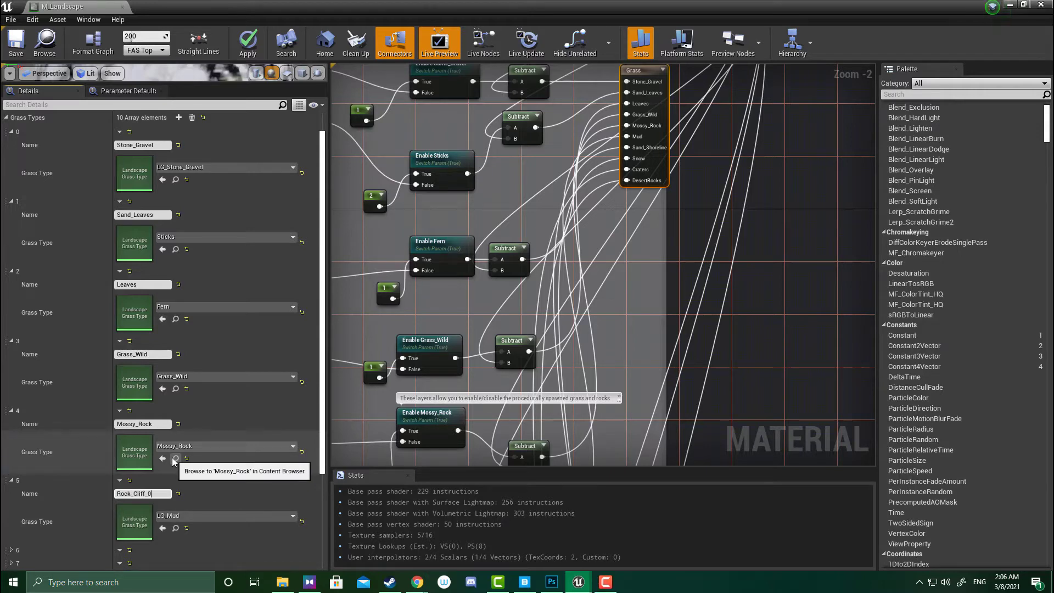
{"action": "key", "text": "Tab"}
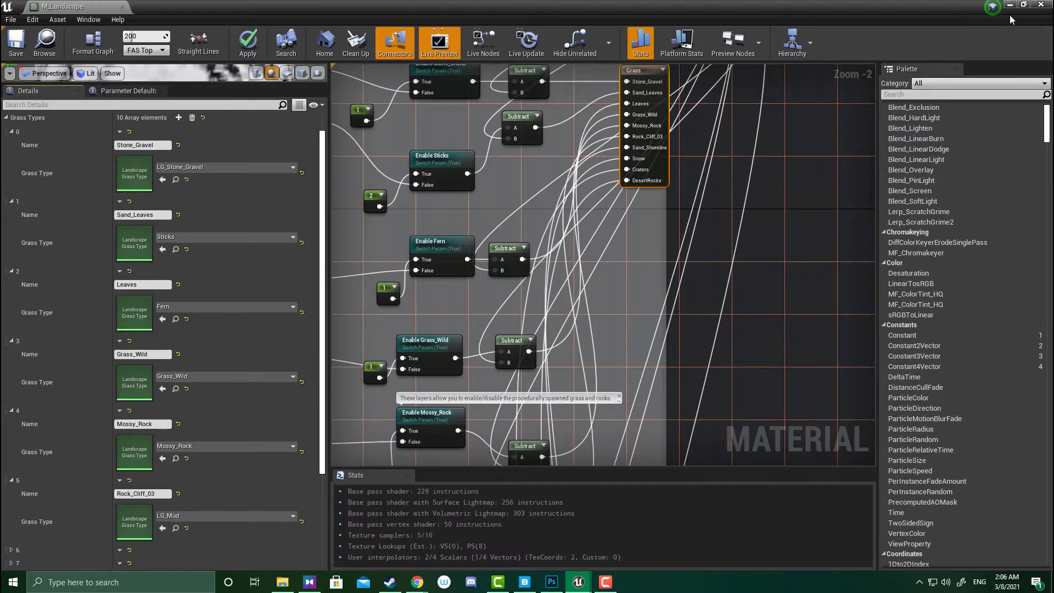
{"action": "left_click", "coordinate": [1025, 5]}
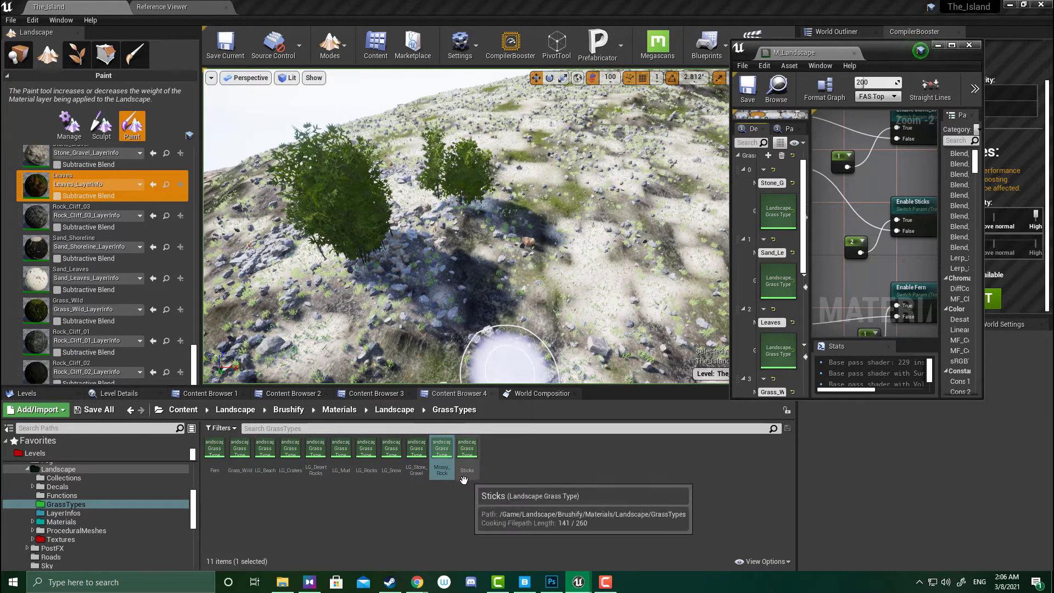
Rename the LG_Mud landscape grass type asset in the GrassTypes folder to Rock_Cliff_03.
{"action": "left_click", "coordinate": [340, 448]}
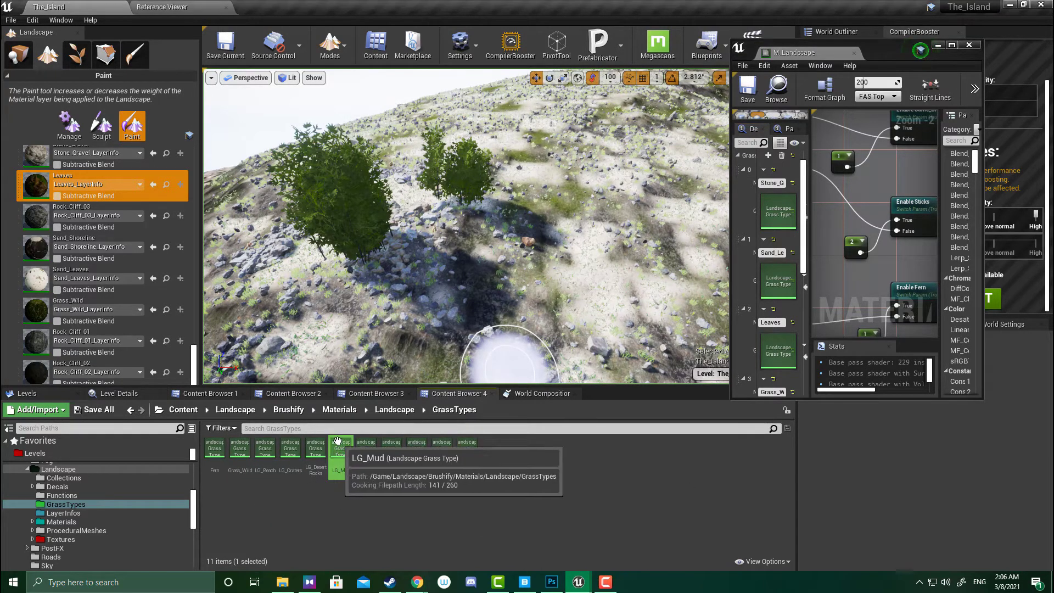
{"action": "key", "text": "F2"}
{"action": "type", "text": "Rock"}
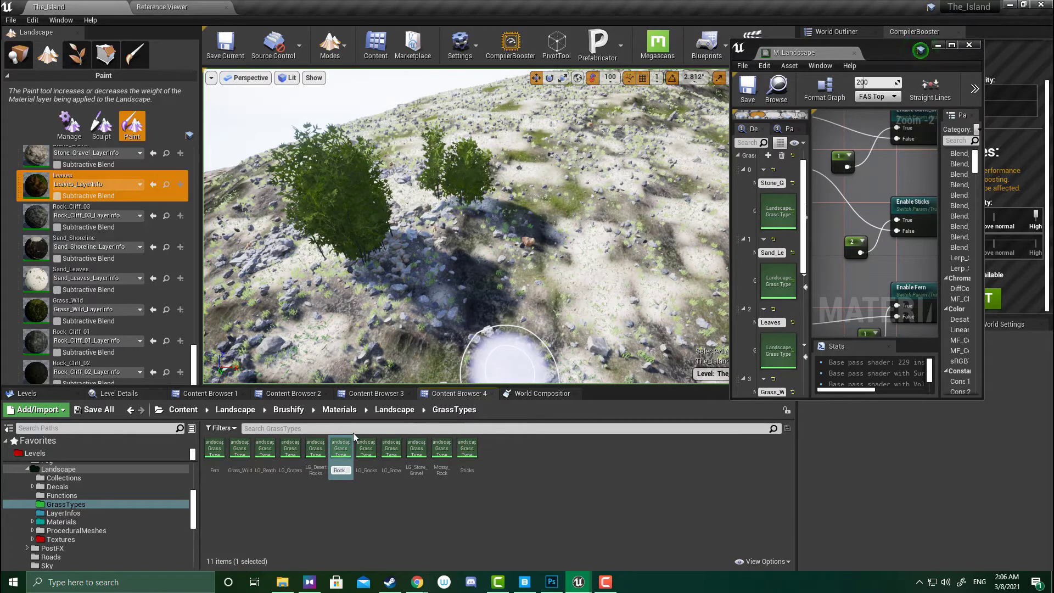
{"action": "type", "text": "_clif"}
{"action": "key", "text": "BackSpace"}
{"action": "key", "text": "BackSpace"}
{"action": "key", "text": "BackSpace"}
{"action": "key", "text": "BackSpace"}
{"action": "type", "text": "Cliff_03"}
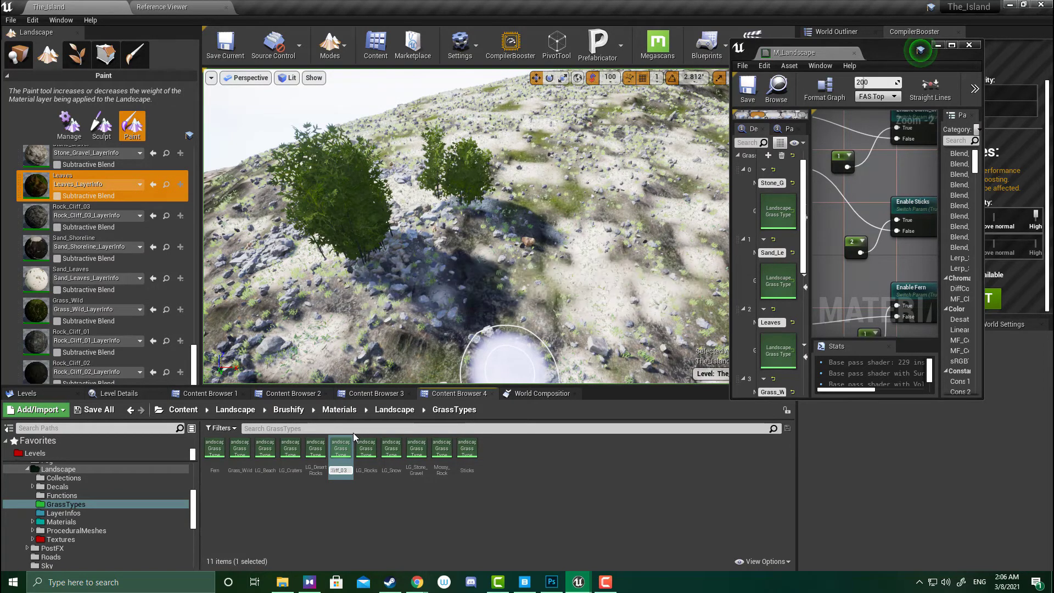
{"action": "key", "text": "Return"}
Open the Rock_Cliff_03 grass type, remove all its existing grass varieties and add ten empty ones.
{"action": "double_click", "coordinate": [440, 456]}
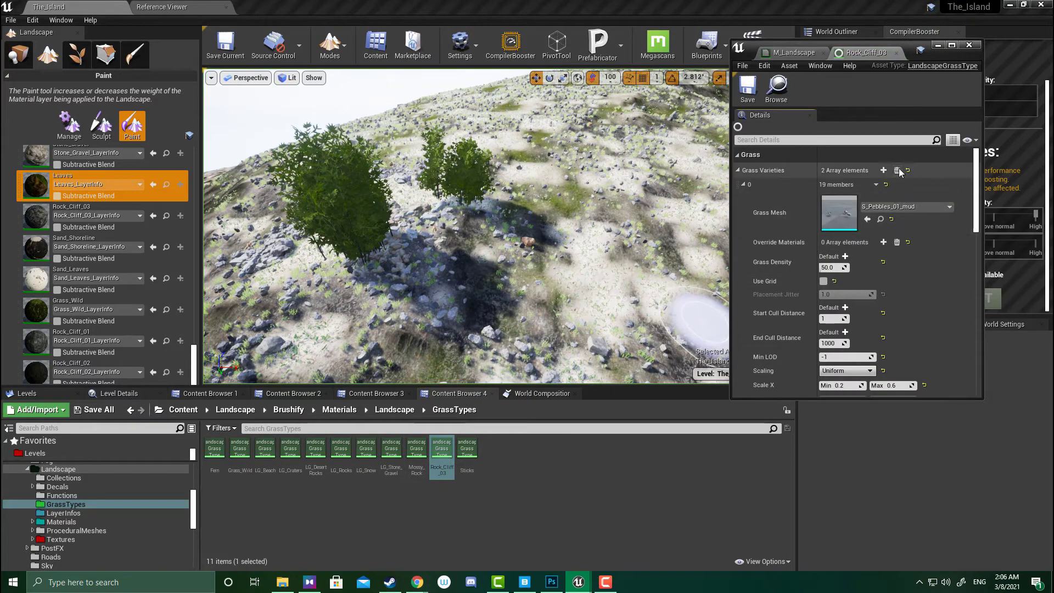
{"action": "scroll", "coordinate": [905, 216], "scroll_direction": "down", "scroll_amount": 5}
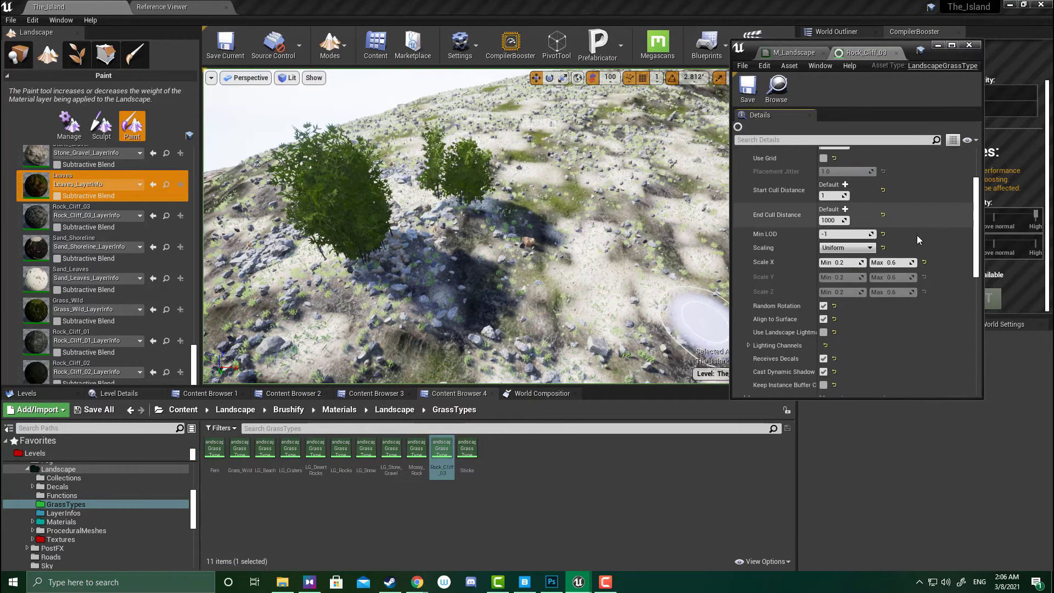
{"action": "scroll", "coordinate": [912, 229], "scroll_direction": "up", "scroll_amount": 5}
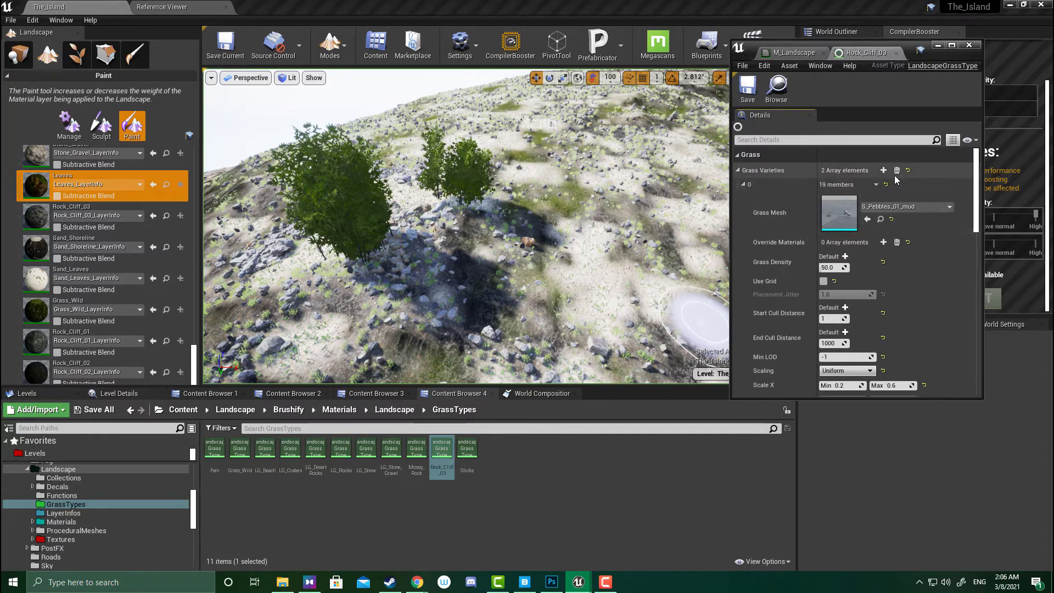
{"action": "left_click", "coordinate": [896, 172]}
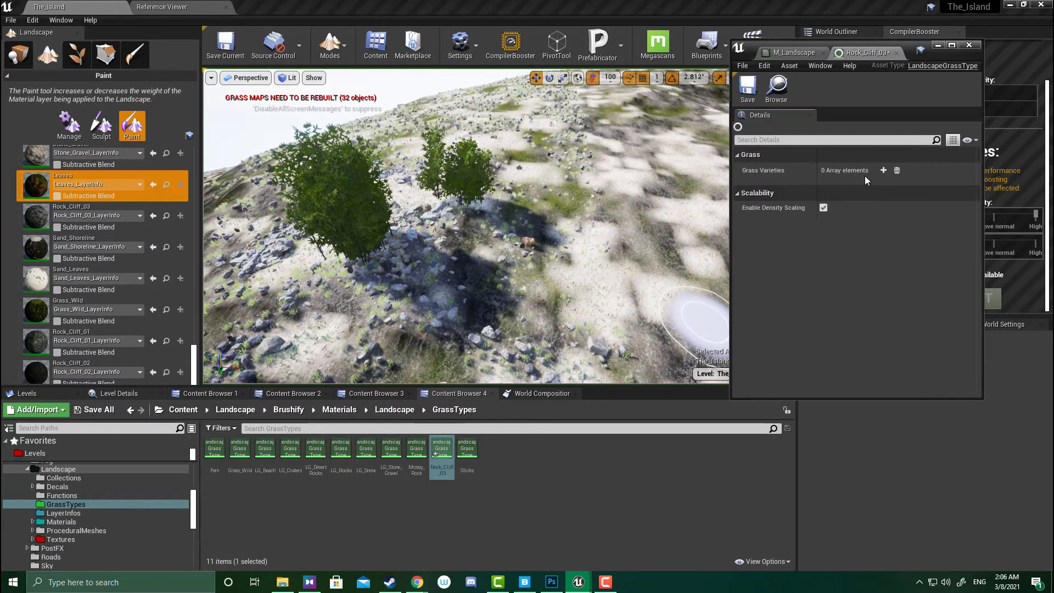
{"action": "left_click", "coordinate": [881, 172]}
{"action": "left_click", "coordinate": [881, 172]}
{"action": "left_click", "coordinate": [882, 172]}
{"action": "left_click", "coordinate": [881, 172]}
{"action": "left_click", "coordinate": [882, 172]}
{"action": "left_click", "coordinate": [881, 172]}
{"action": "left_click", "coordinate": [881, 171]}
{"action": "left_click", "coordinate": [881, 172]}
{"action": "left_click", "coordinate": [882, 172]}
{"action": "left_click", "coordinate": [881, 171]}
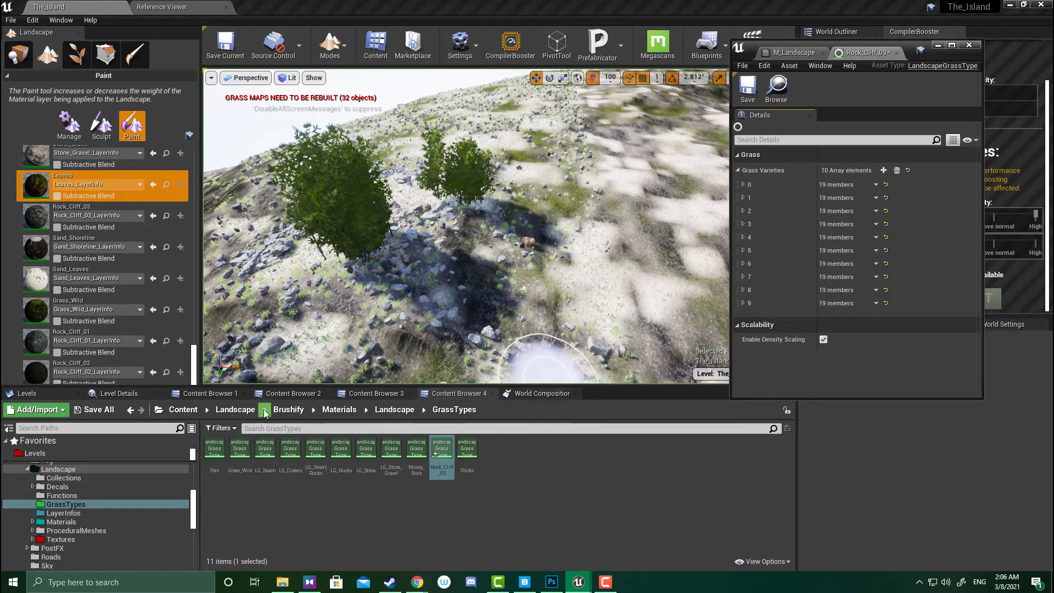
Examine the rock meshes in the 39_Rocks_of_Siberia and StonesAndBranches1 folders and compare them with the rocky ground in the level.
{"action": "left_click", "coordinate": [214, 400]}
{"action": "left_click", "coordinate": [215, 397]}
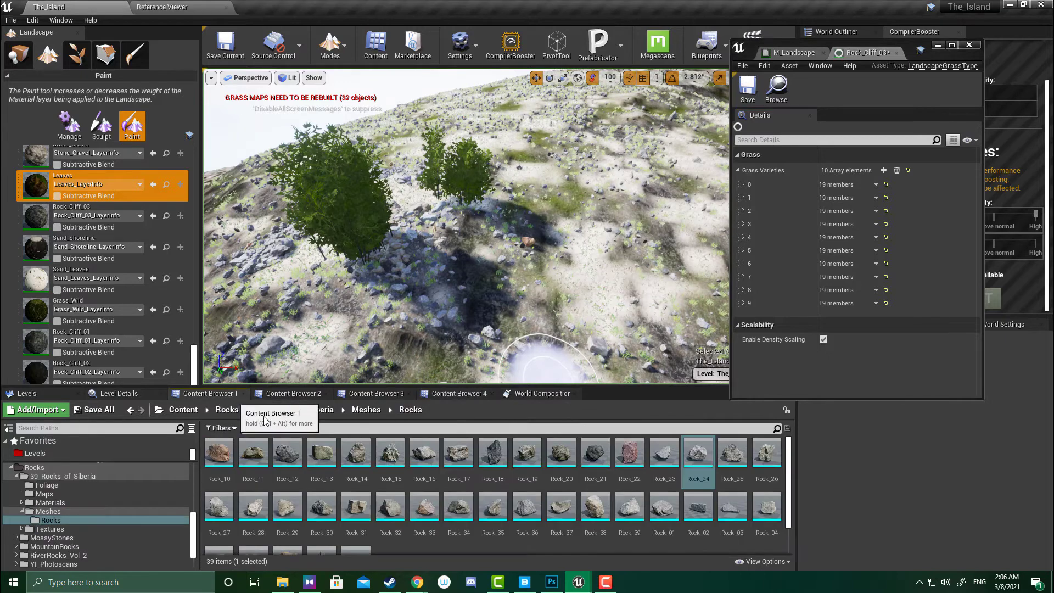
{"action": "scroll", "coordinate": [406, 456], "scroll_direction": "down", "scroll_amount": 1}
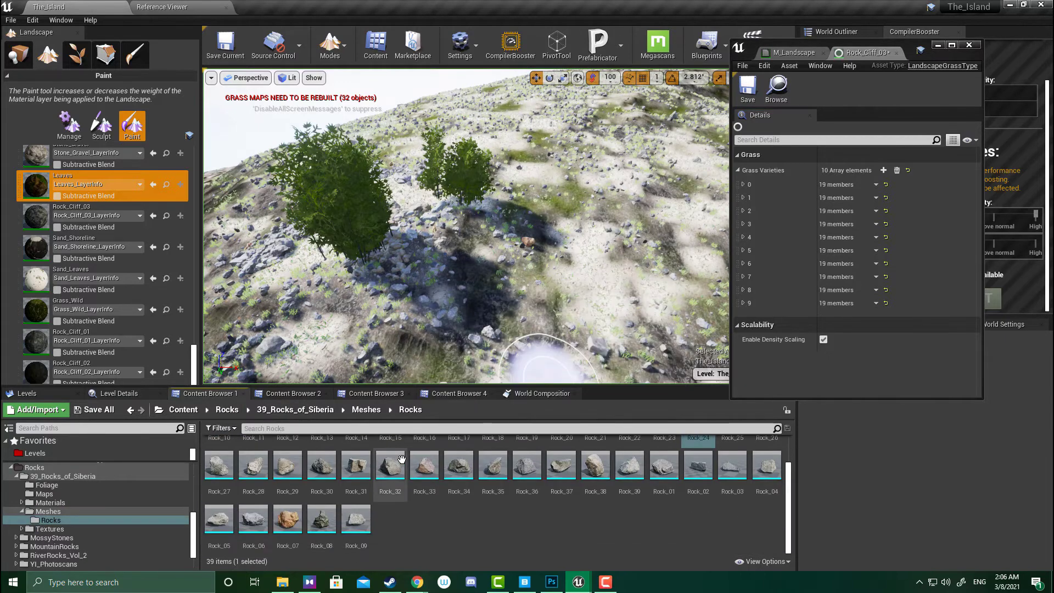
{"action": "left_click", "coordinate": [291, 392]}
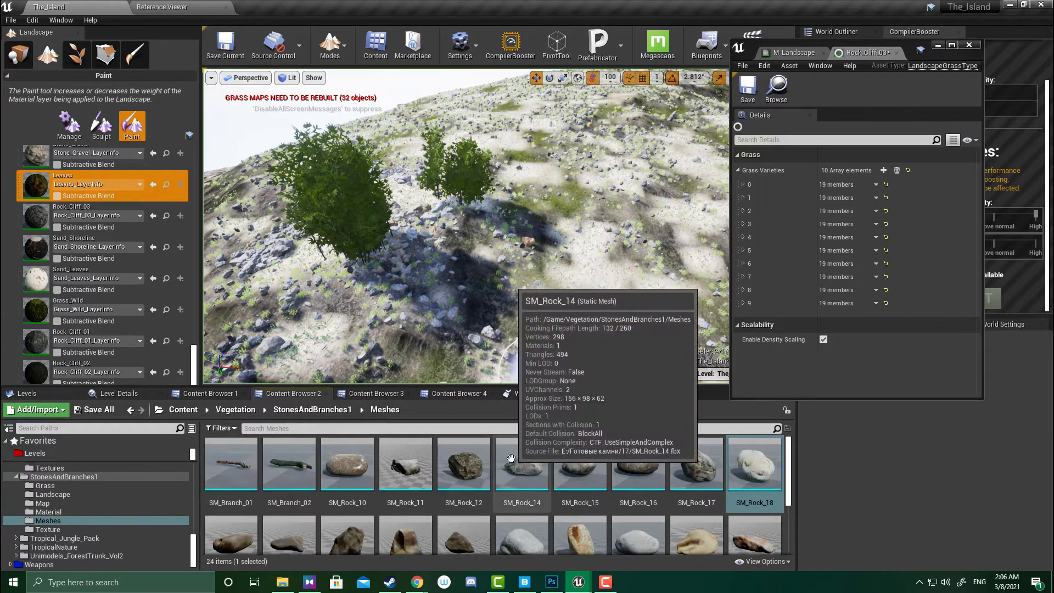
{"action": "scroll", "coordinate": [511, 458], "scroll_direction": "down", "scroll_amount": 2}
{"action": "scroll", "coordinate": [511, 457], "scroll_direction": "up", "scroll_amount": 1}
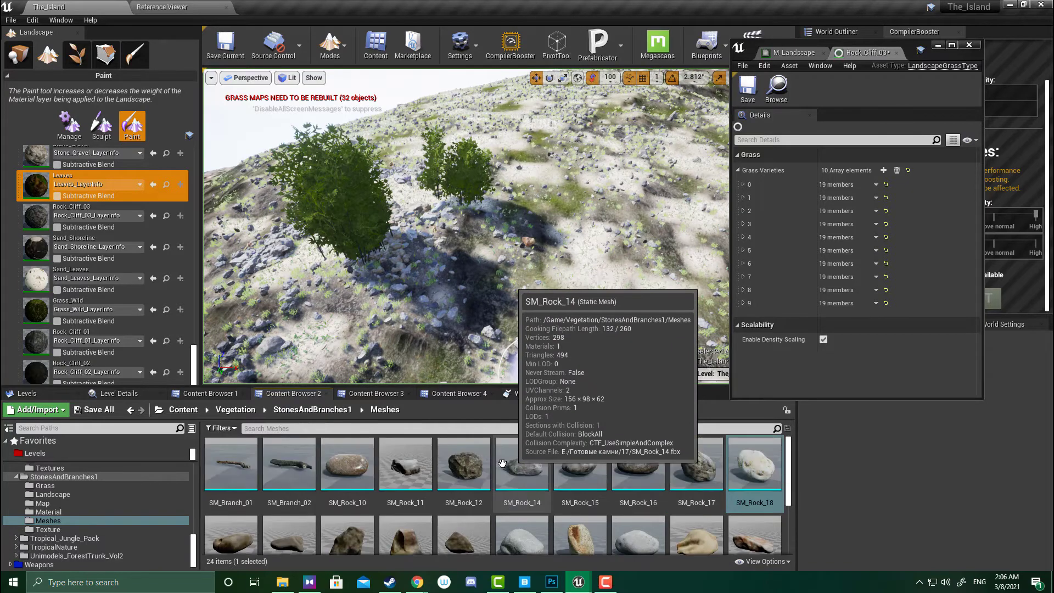
{"action": "right_click_drag", "start_coordinate": [448, 331], "coordinate": [398, 324]}
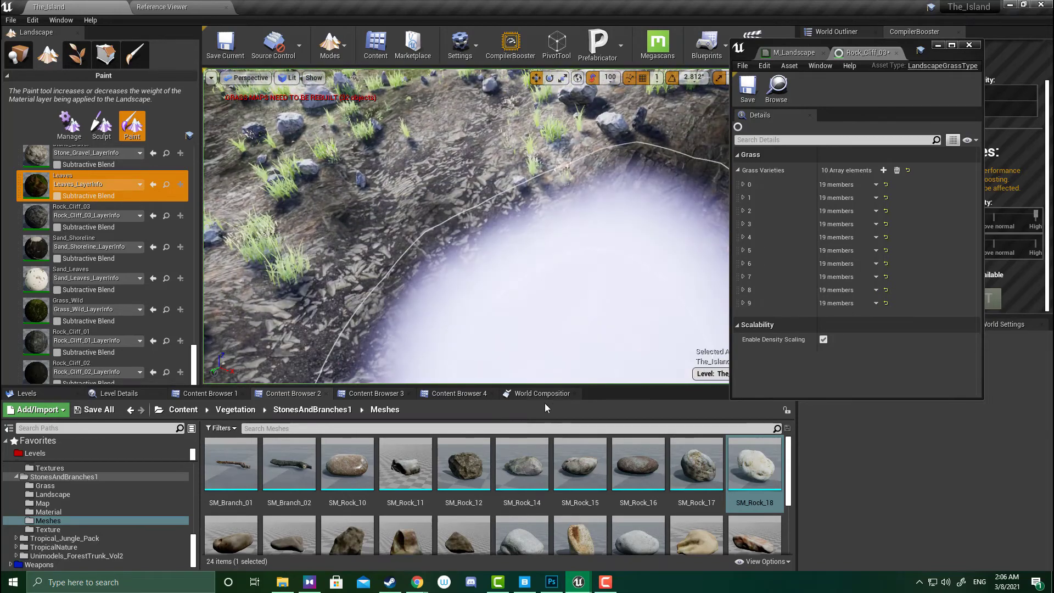
{"action": "scroll", "coordinate": [461, 472], "scroll_direction": "down", "scroll_amount": 3}
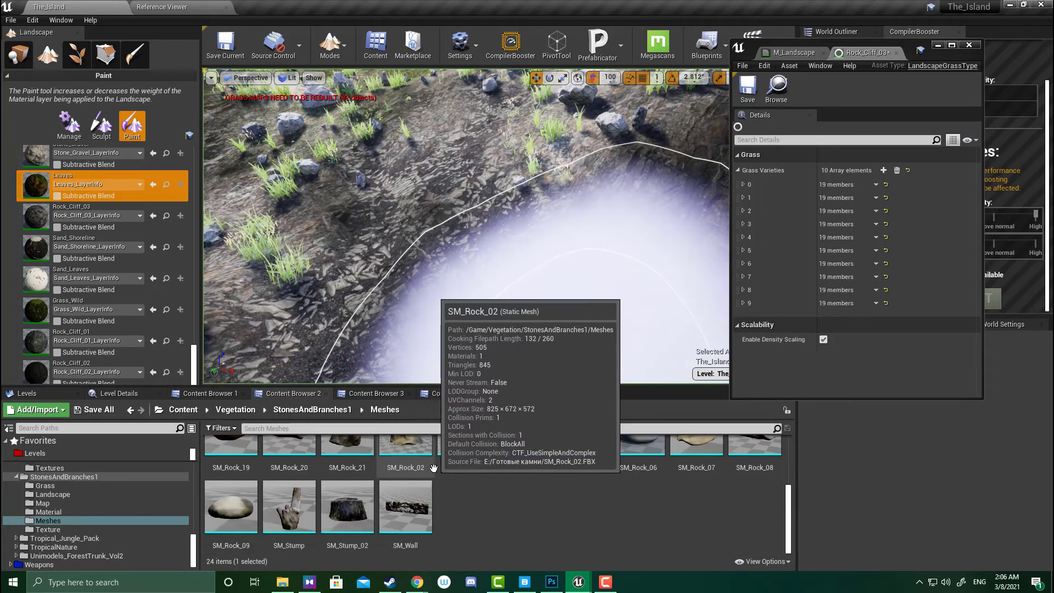
{"action": "scroll", "coordinate": [494, 472], "scroll_direction": "up", "scroll_amount": 3}
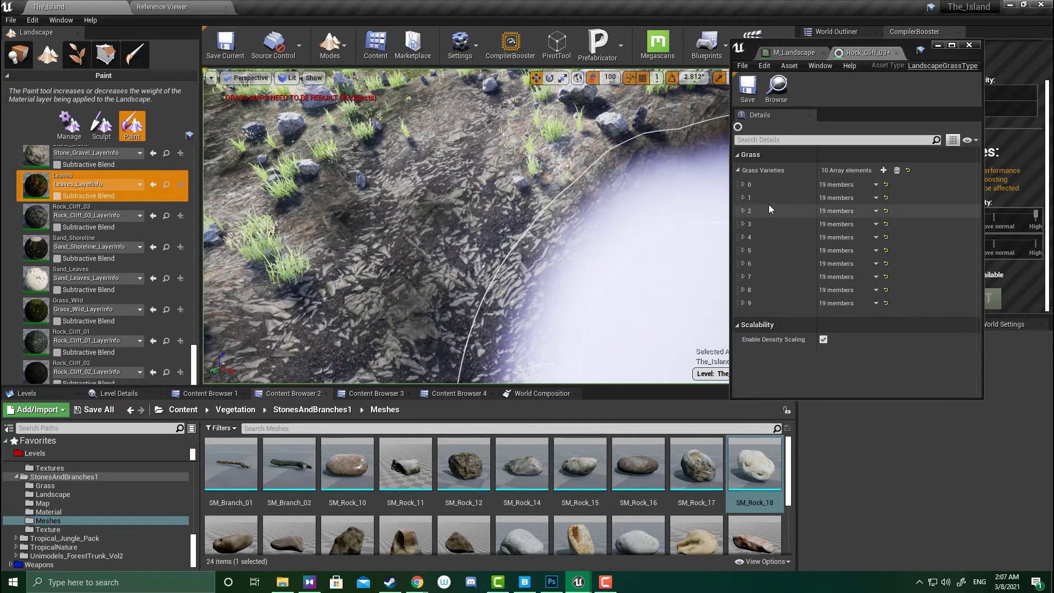
Assign the SM_Rock_08 mesh from StonesAndBranches1 to grass variety 0 of Rock_Cliff_03.
{"action": "left_click", "coordinate": [743, 186]}
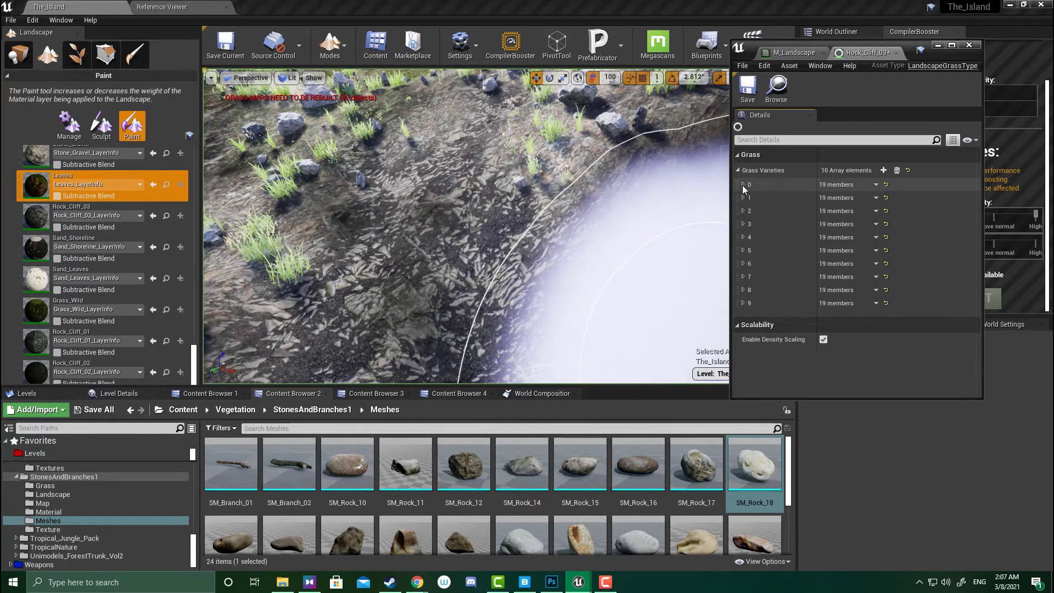
{"action": "left_click", "coordinate": [744, 185]}
{"action": "mouse_move", "coordinate": [463, 228]}
{"action": "right_mouse_down"}
{"action": "mouse_move", "coordinate": [463, 149]}
{"action": "mouse_move", "coordinate": [464, 229]}
{"action": "right_mouse_up"}
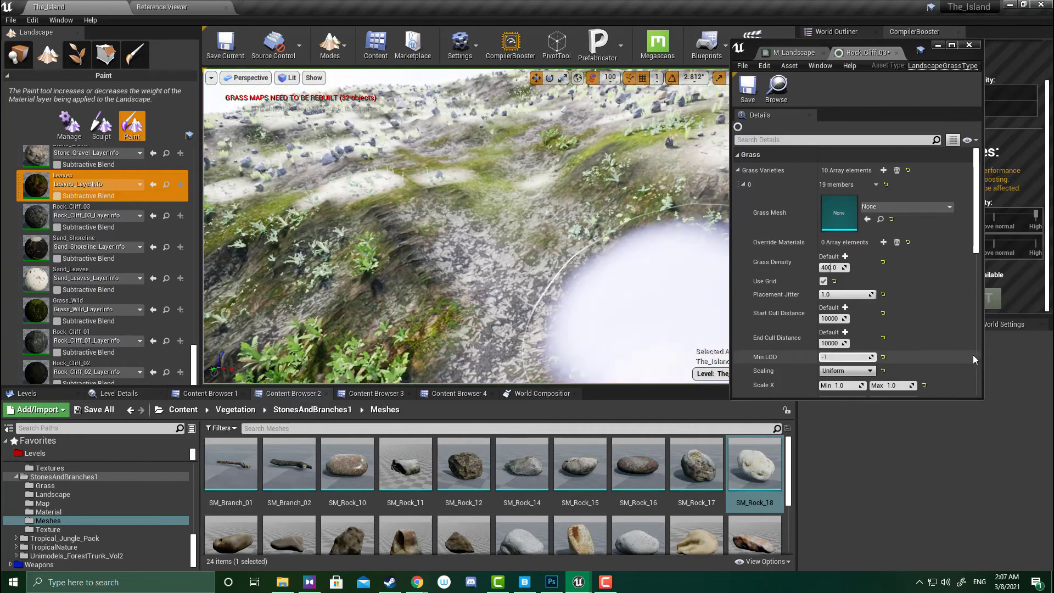
{"action": "scroll", "coordinate": [722, 495], "scroll_direction": "down", "scroll_amount": 1}
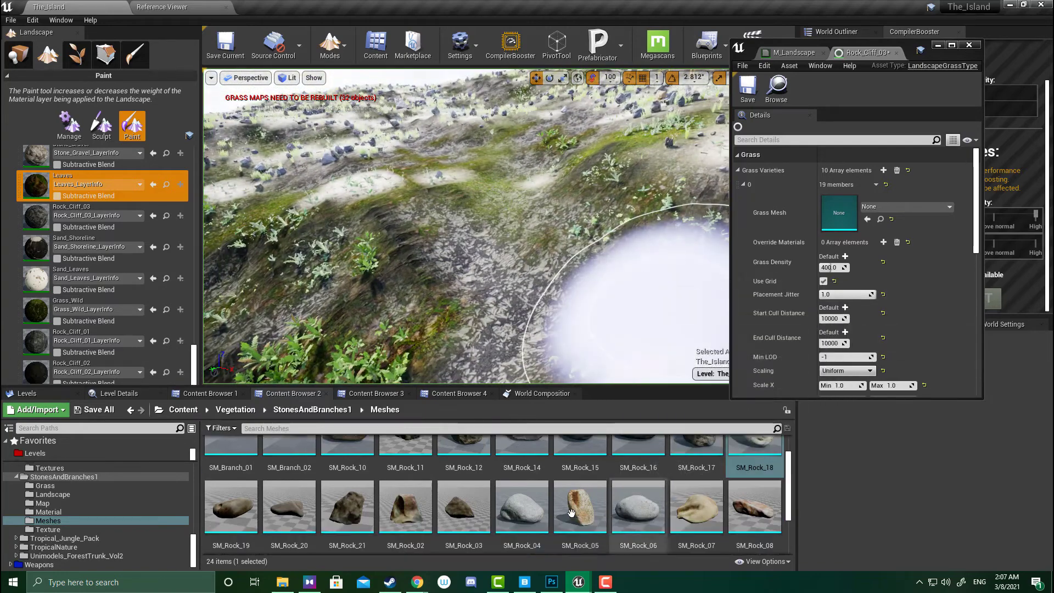
{"action": "scroll", "coordinate": [528, 512], "scroll_direction": "up", "scroll_amount": 1}
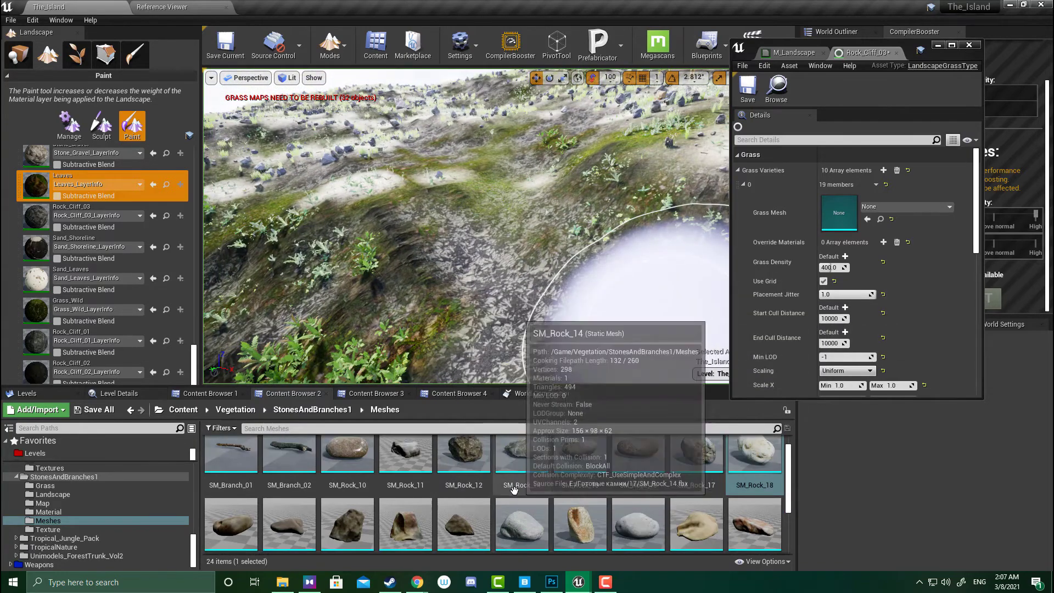
{"action": "left_click", "coordinate": [757, 514]}
{"action": "scroll", "coordinate": [769, 472], "scroll_direction": "down", "scroll_amount": 1}
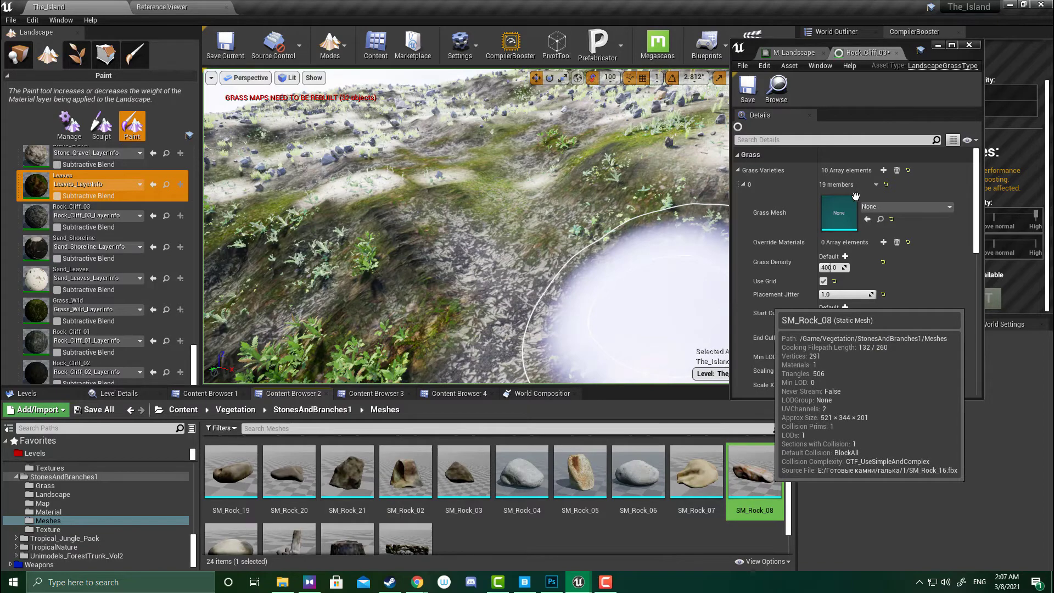
{"action": "left_click_drag", "start_coordinate": [850, 205], "coordinate": [849, 212]}
{"action": "scroll", "coordinate": [370, 526], "scroll_direction": "down", "scroll_amount": 1}
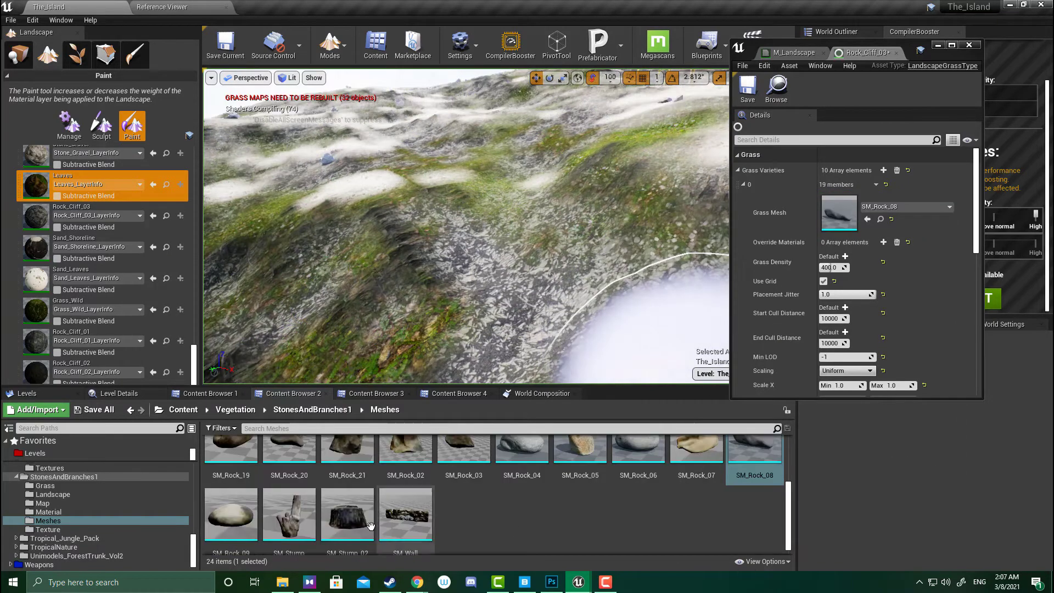
Set the Scale X of the SM_Rock_08 grass variety to minimum 0.1 and maximum 0.5.
{"action": "left_click", "coordinate": [838, 269]}
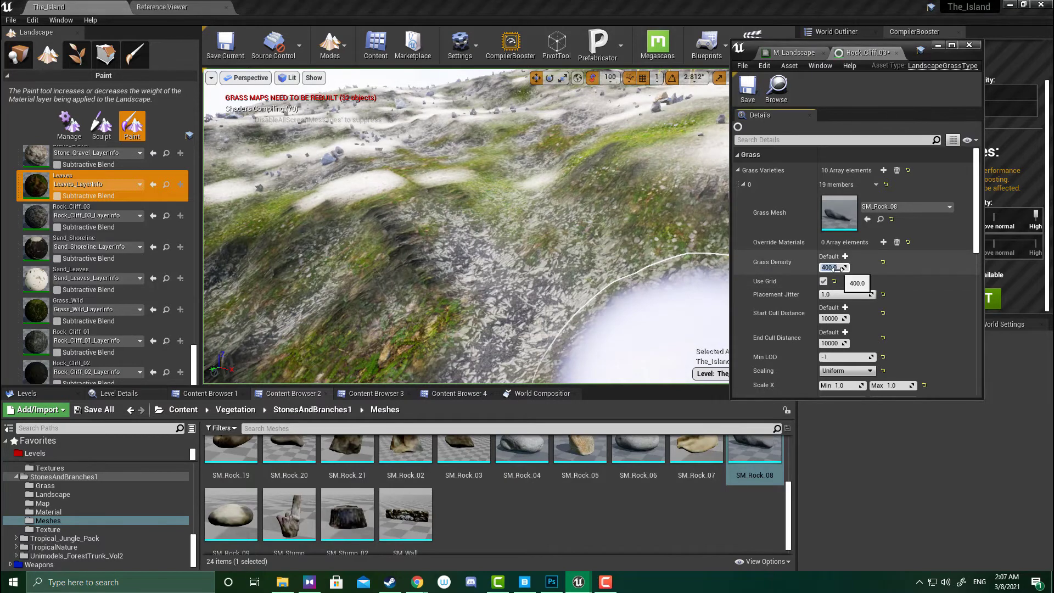
{"action": "scroll", "coordinate": [838, 269], "scroll_direction": "down", "scroll_amount": 2}
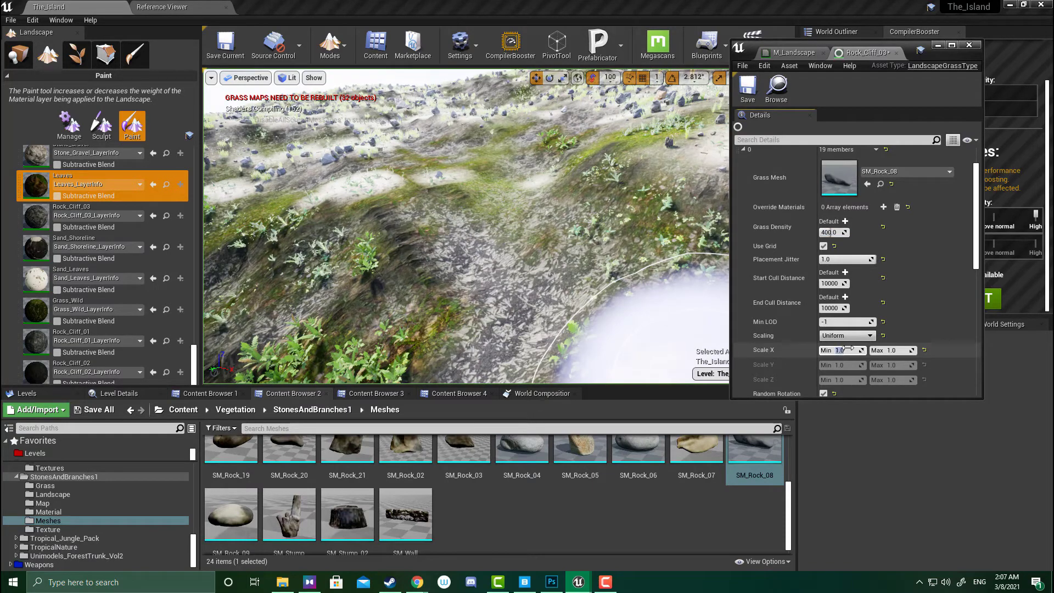
{"action": "type", "text": "0.1"}
{"action": "key", "text": "Tab"}
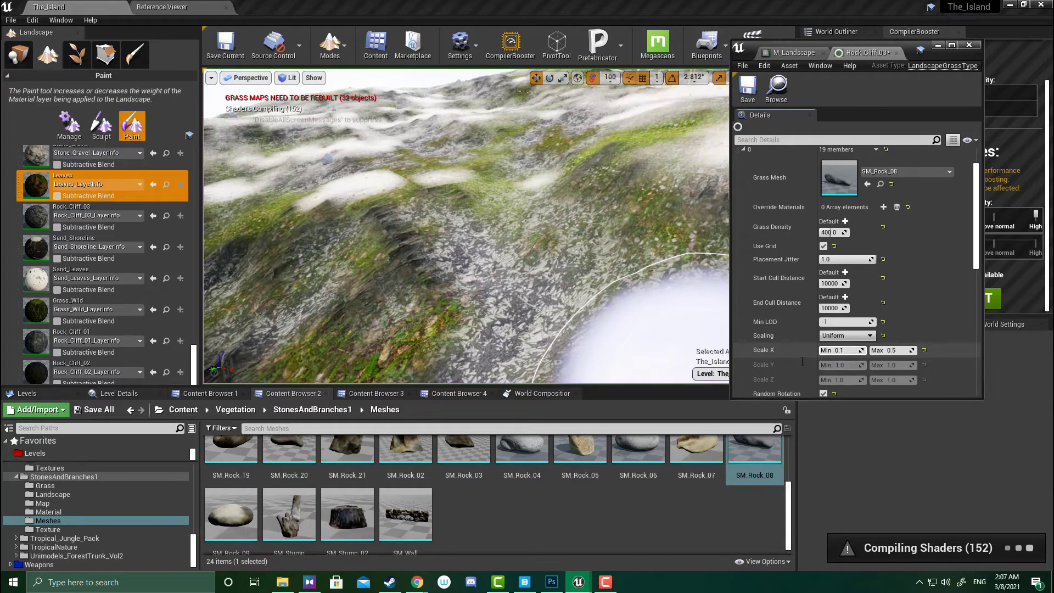
Expand grass variety 1 of Rock_Cliff_03 and assign the SM_Rock_09 mesh to it.
{"action": "scroll", "coordinate": [869, 323], "scroll_direction": "down", "scroll_amount": 6}
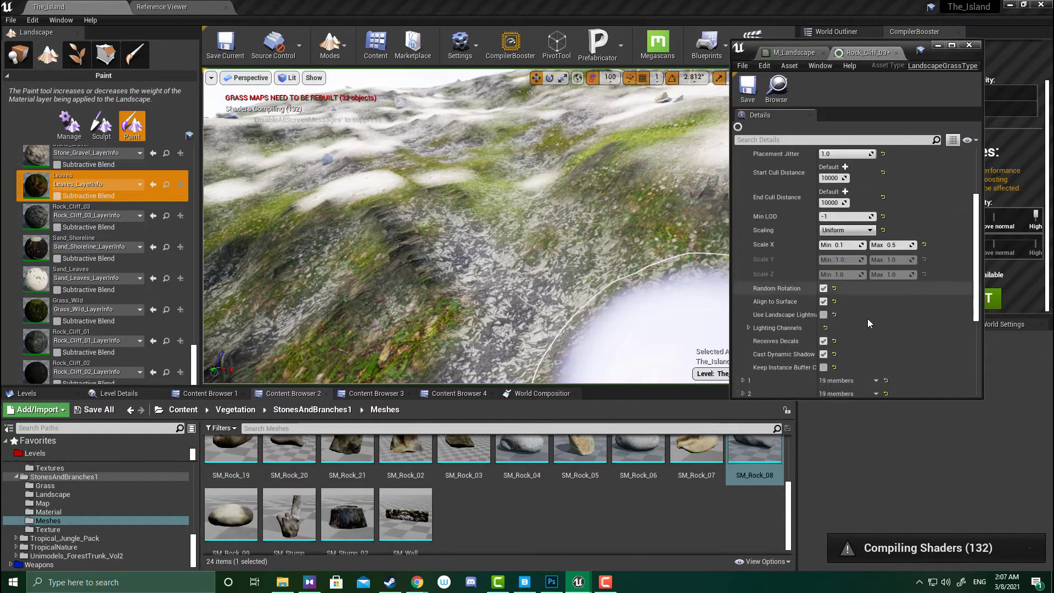
{"action": "scroll", "coordinate": [867, 323], "scroll_direction": "down", "scroll_amount": 6}
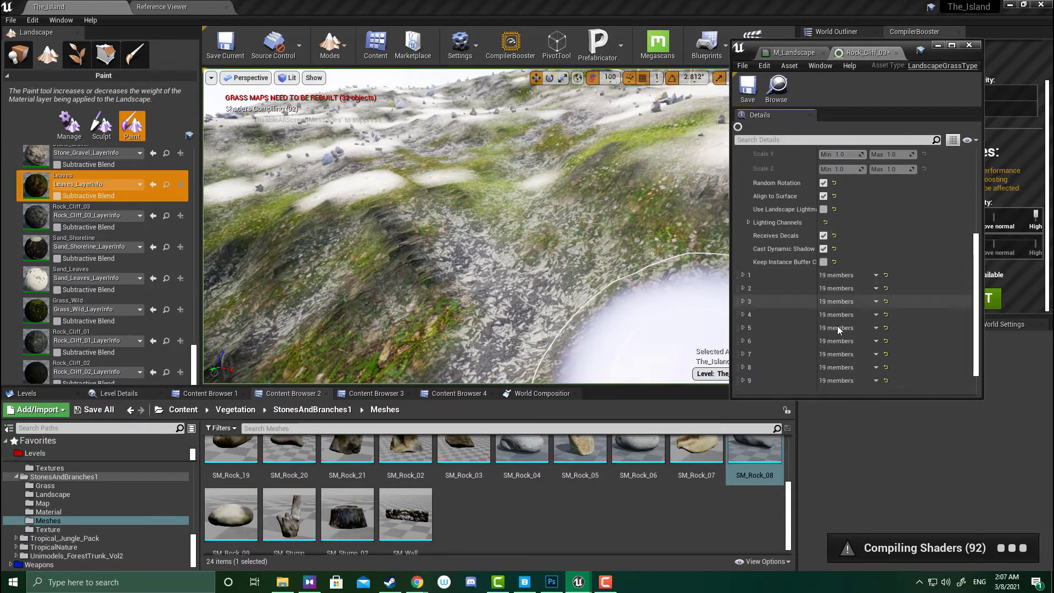
{"action": "left_click", "coordinate": [744, 275]}
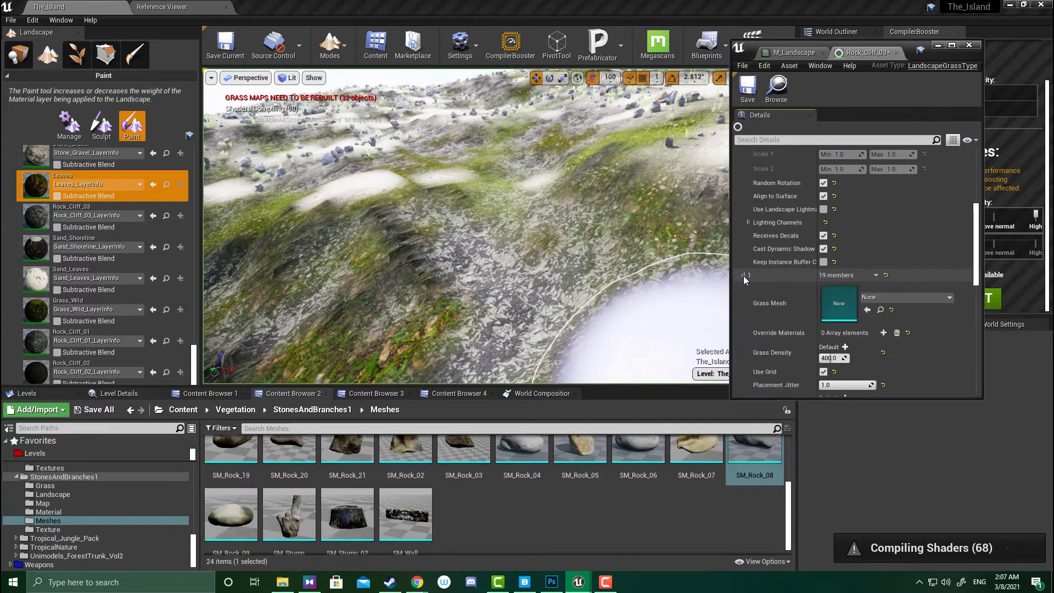
{"action": "left_click", "coordinate": [227, 527]}
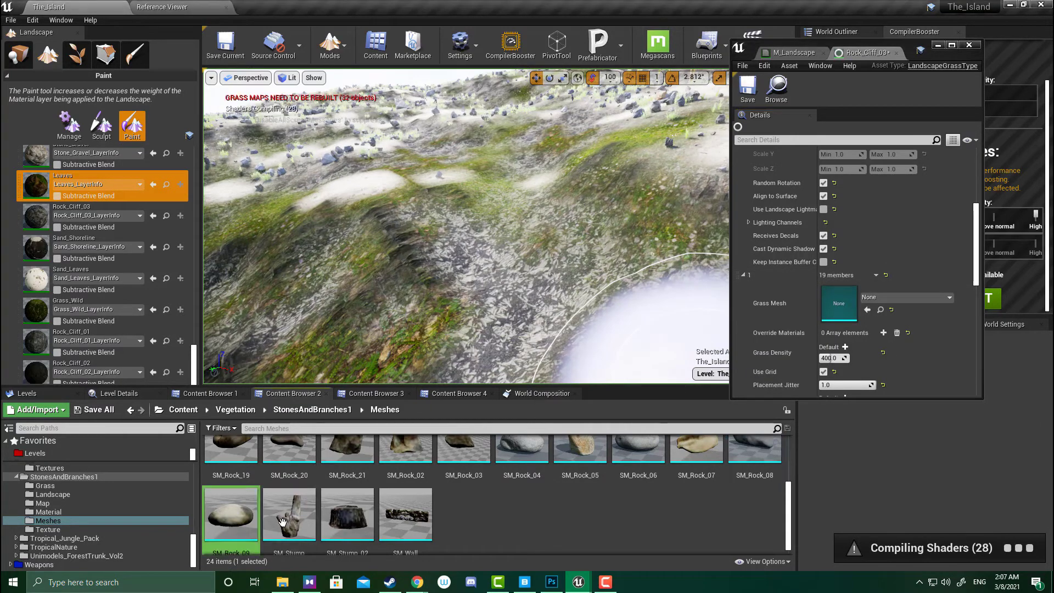
{"action": "left_click_drag", "start_coordinate": [876, 312], "coordinate": [868, 314]}
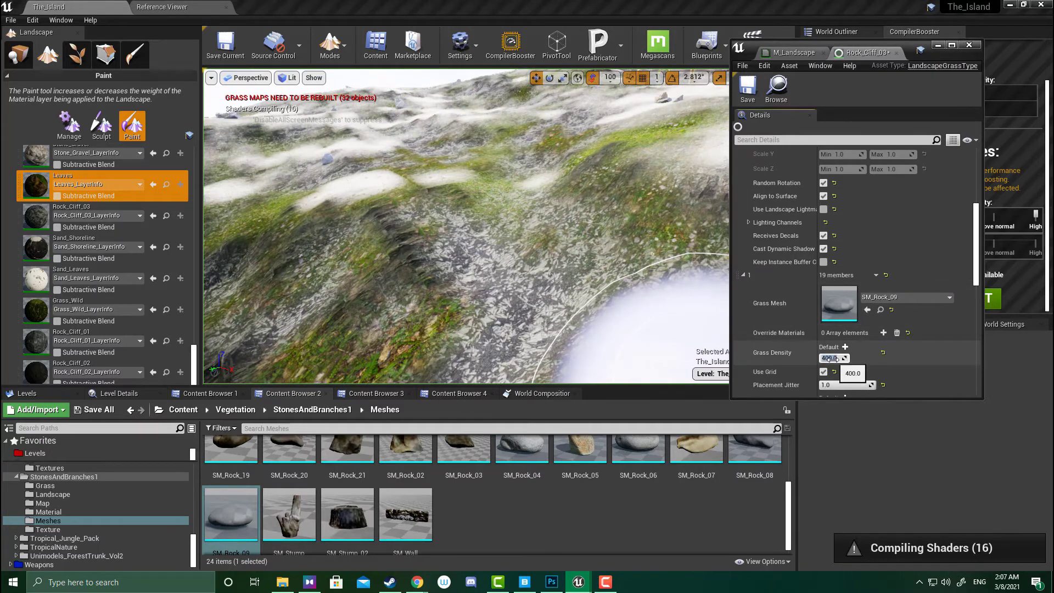
Set the SM_Rock_09 variety's grass density to 50 and its Scale X to minimum 0.1 and maximum 0.5.
{"action": "type", "text": "50"}
{"action": "key", "text": "Return"}
{"action": "scroll", "coordinate": [832, 360], "scroll_direction": "down", "scroll_amount": 4}
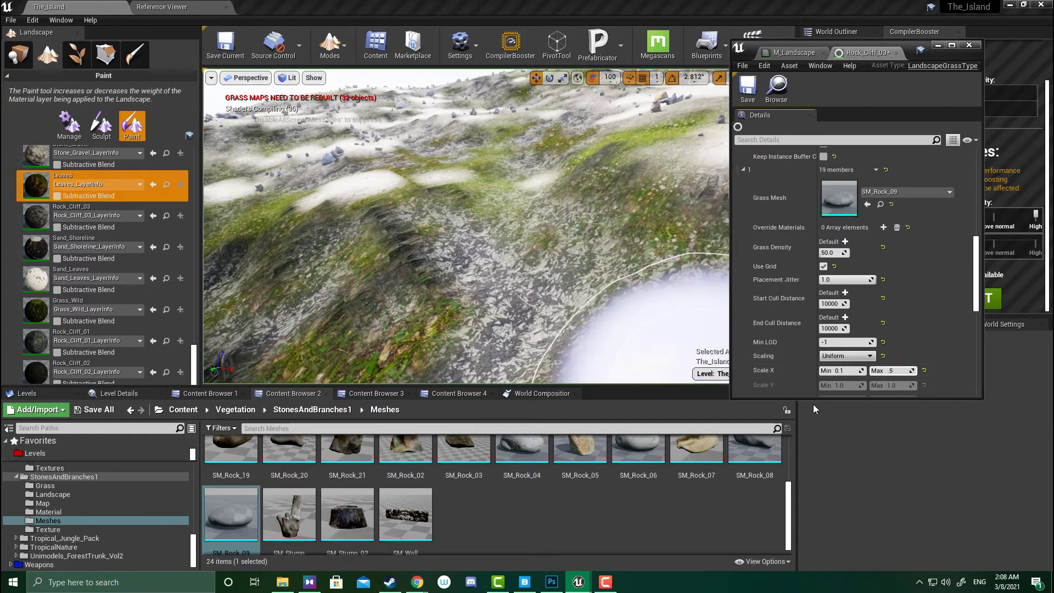
Expand grass variety 2 of Rock_Cliff_03 and assign the SM_Rock_02 mesh to it.
{"action": "scroll", "coordinate": [864, 286], "scroll_direction": "down", "scroll_amount": 10}
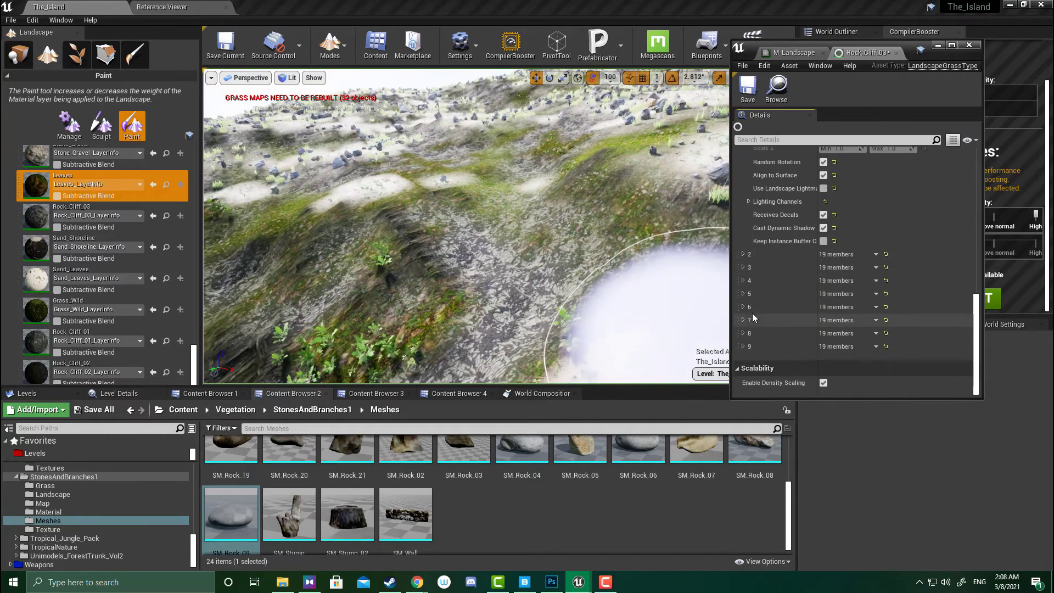
{"action": "left_click", "coordinate": [743, 255]}
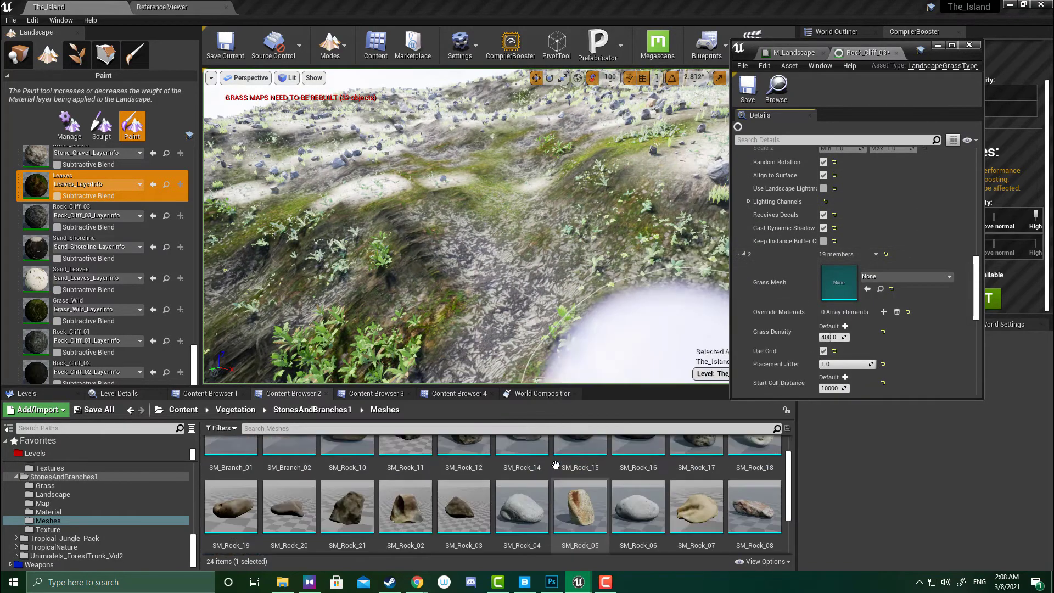
{"action": "scroll", "coordinate": [453, 484], "scroll_direction": "up", "scroll_amount": 1}
{"action": "left_click", "coordinate": [398, 490]}
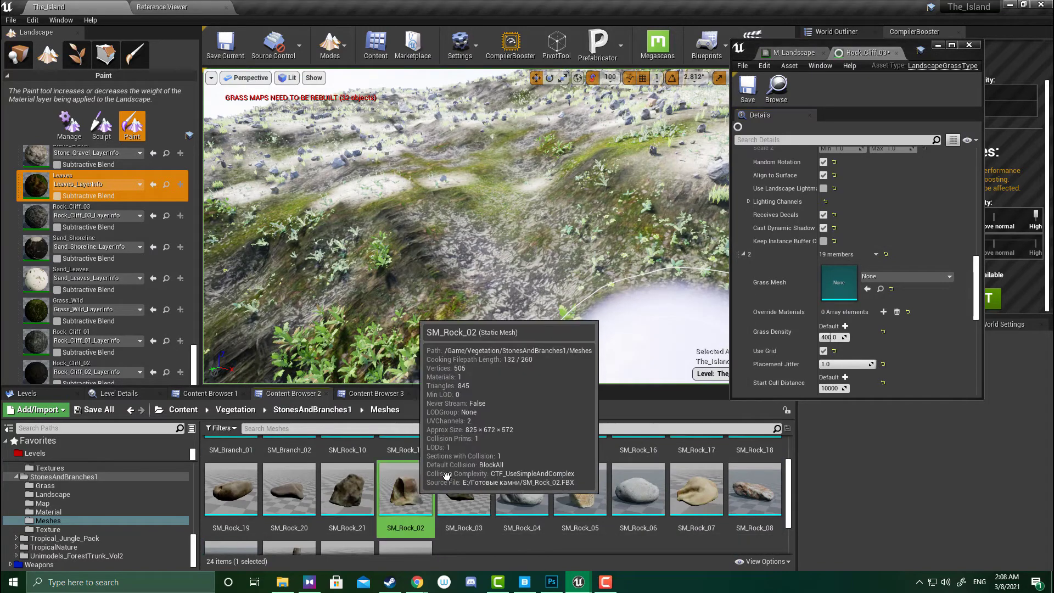
{"action": "left_click", "coordinate": [869, 290]}
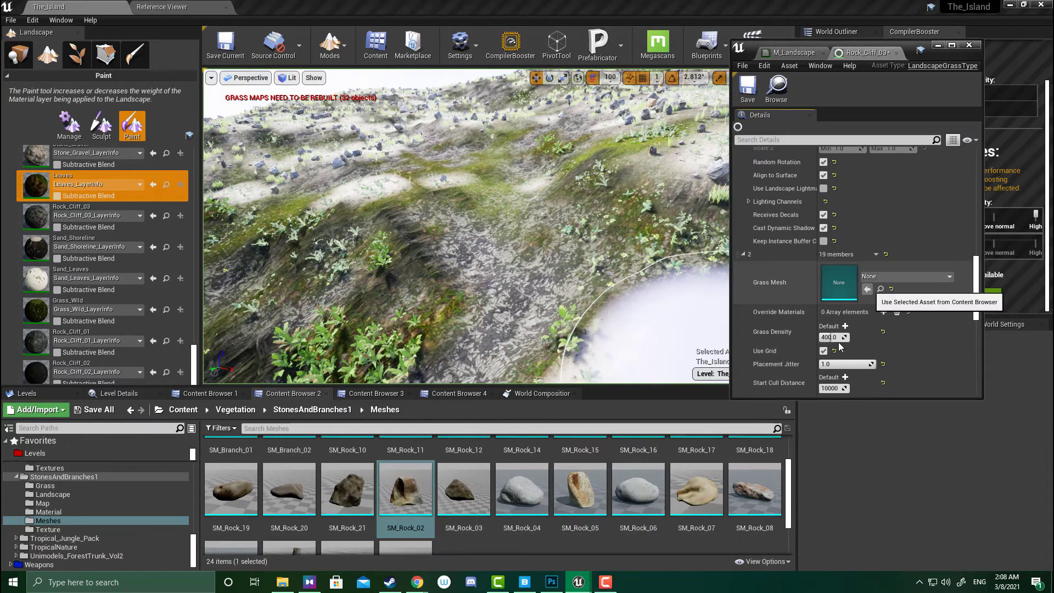
Set the SM_Rock_02 variety's grass density to 40 and its Scale X minimum to 0.5.
{"action": "left_click", "coordinate": [833, 338]}
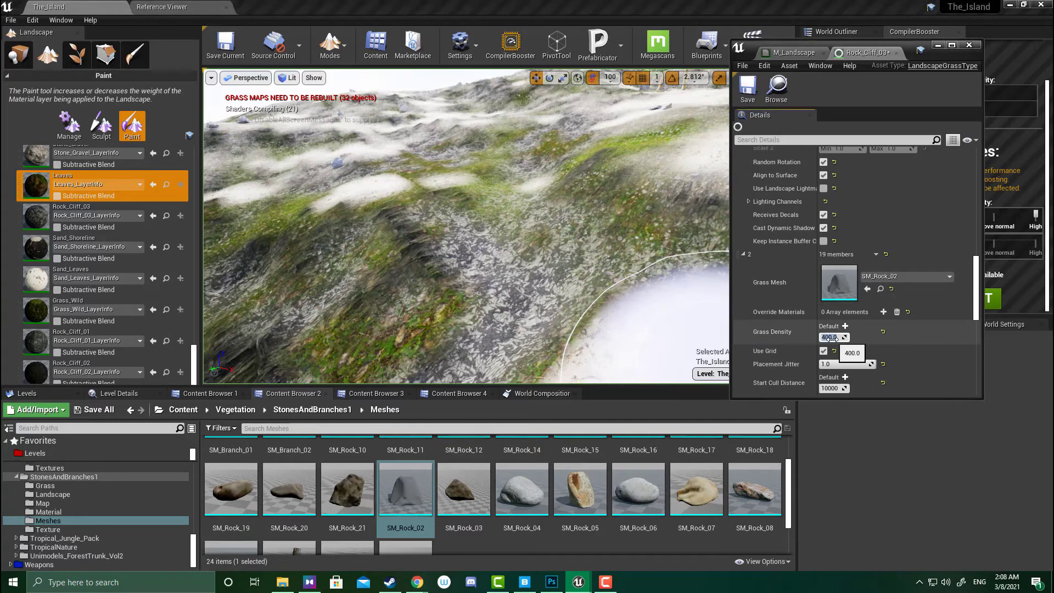
{"action": "key", "text": "Return"}
{"action": "scroll", "coordinate": [834, 339], "scroll_direction": "down", "scroll_amount": 5}
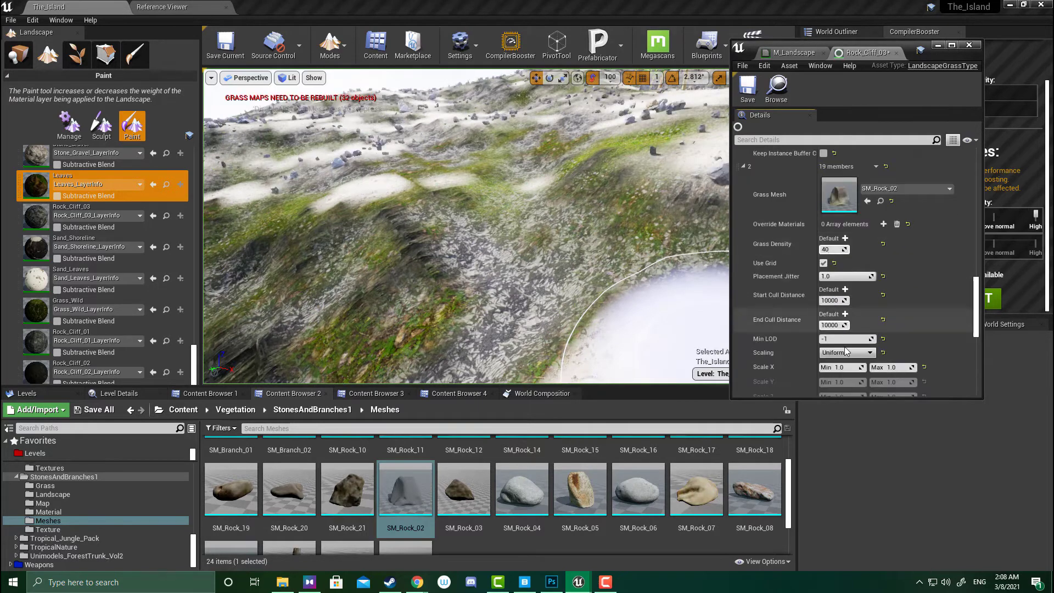
{"action": "left_click", "coordinate": [852, 313]}
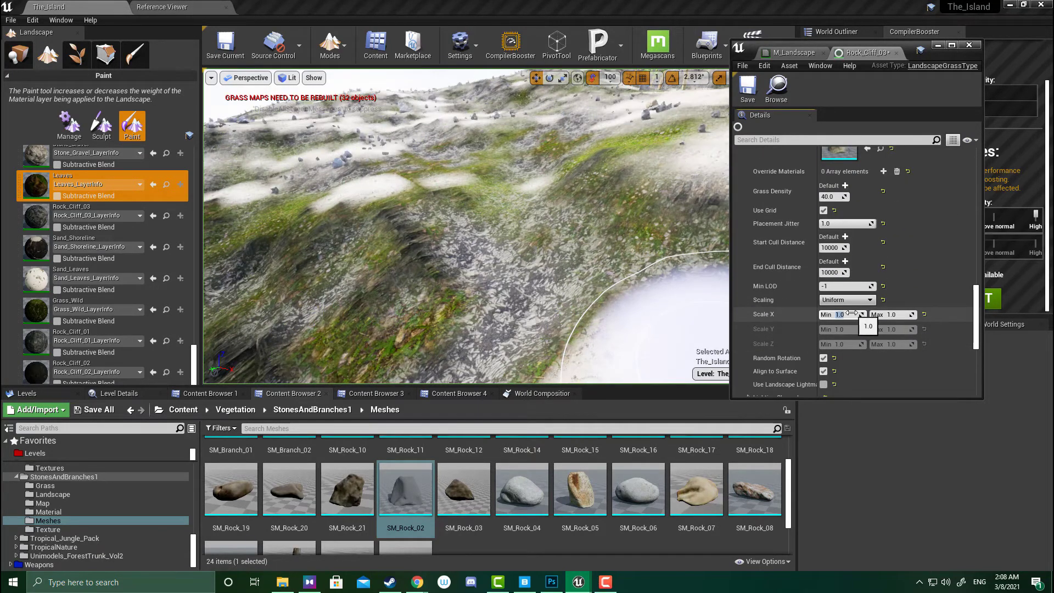
{"action": "type", "text": ".5"}
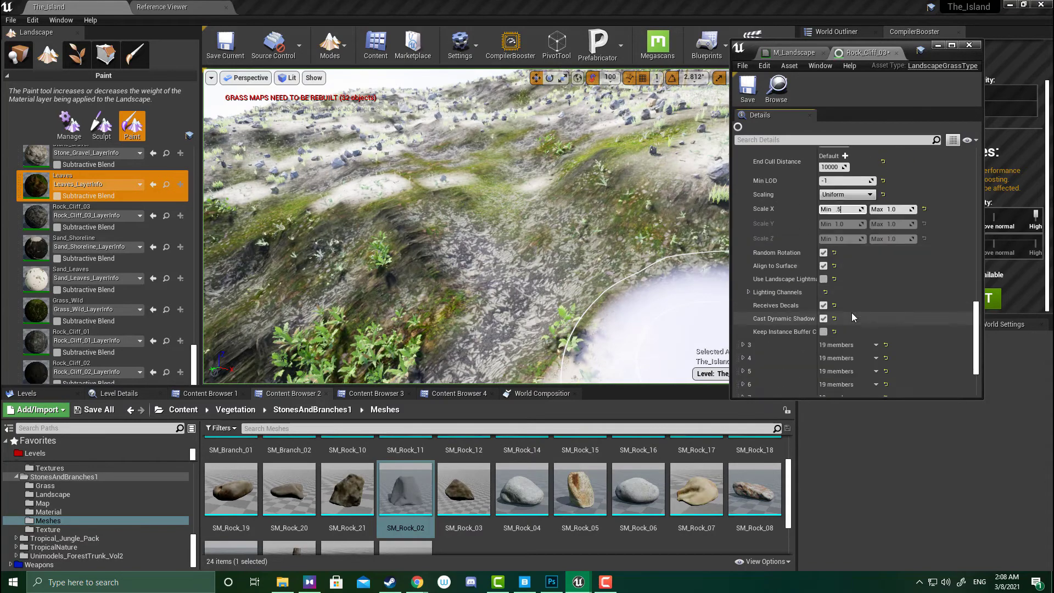
Expand grass variety 3 of Rock_Cliff_03 and assign the SM_Rock_21 mesh to it.
{"action": "scroll", "coordinate": [851, 312], "scroll_direction": "down", "scroll_amount": 6}
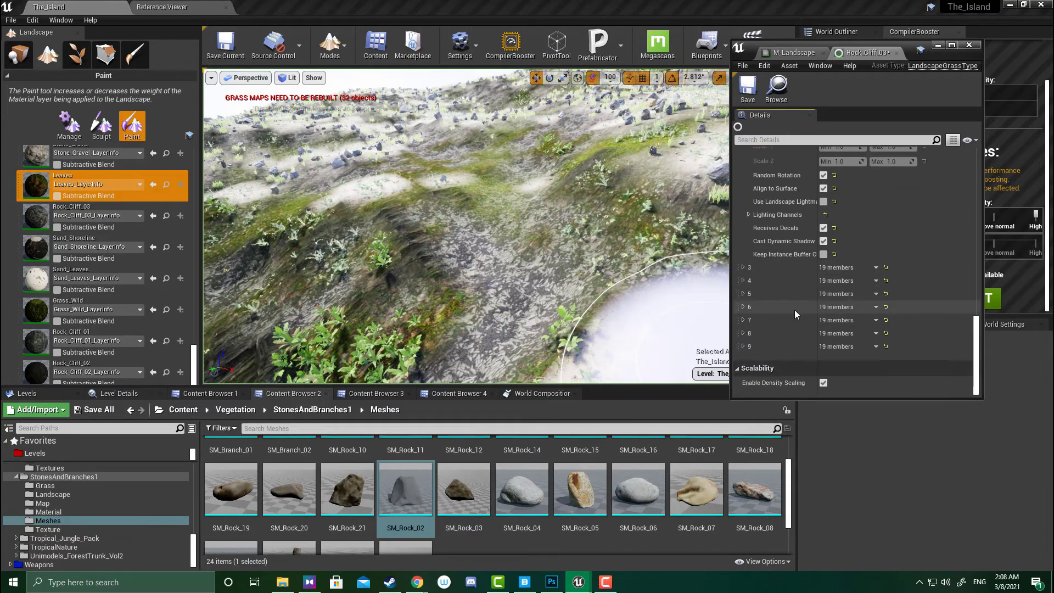
{"action": "left_click", "coordinate": [742, 267]}
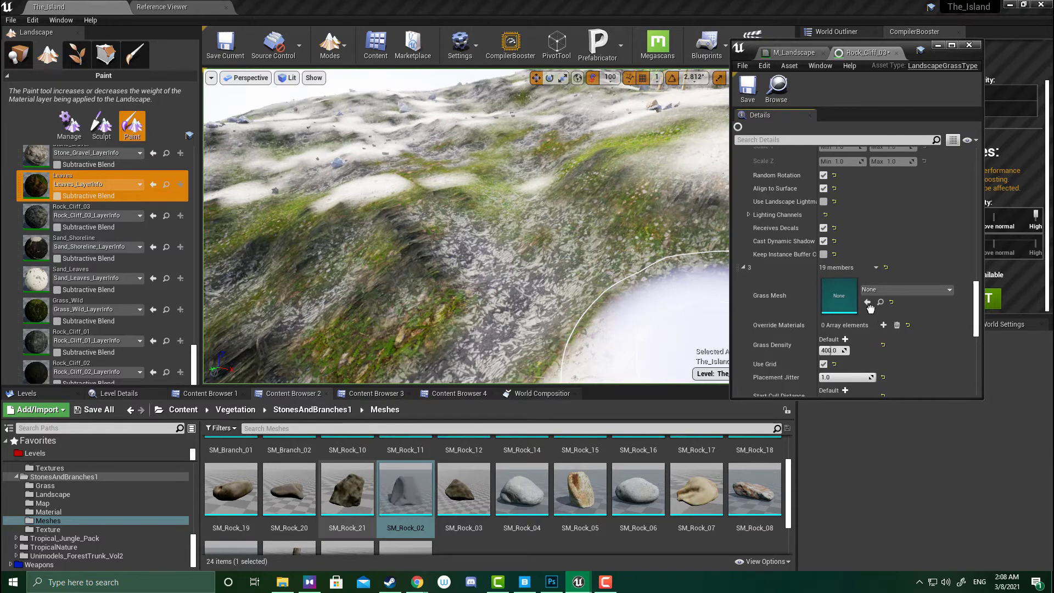
{"action": "left_click_drag", "start_coordinate": [871, 307], "coordinate": [870, 306]}
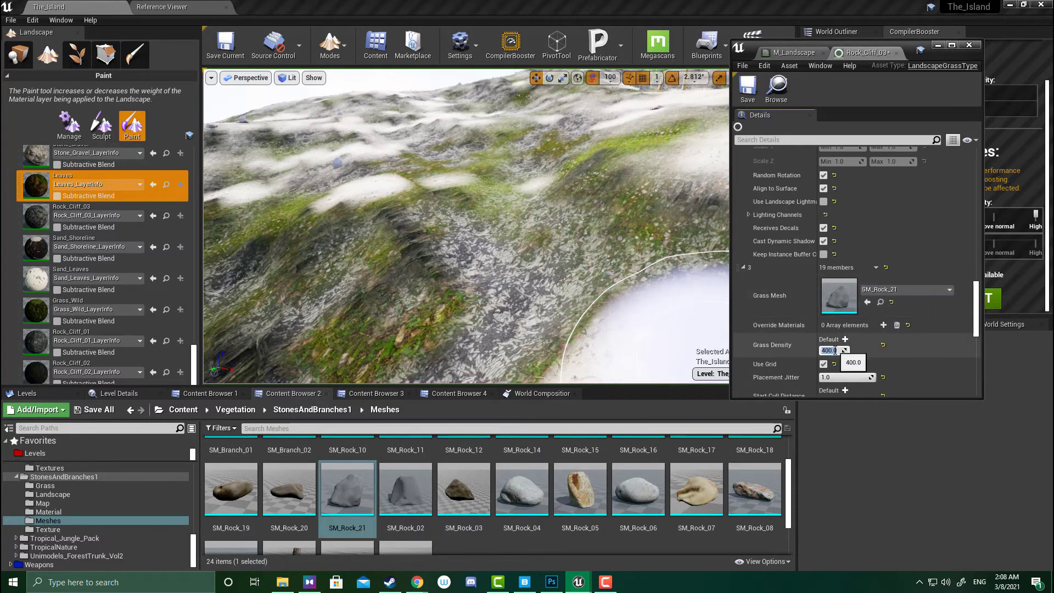
Set the SM_Rock_21 variety's grass density to 30 and its Scale X to minimum 0.5 and maximum 0.5.
{"action": "type", "text": "30"}
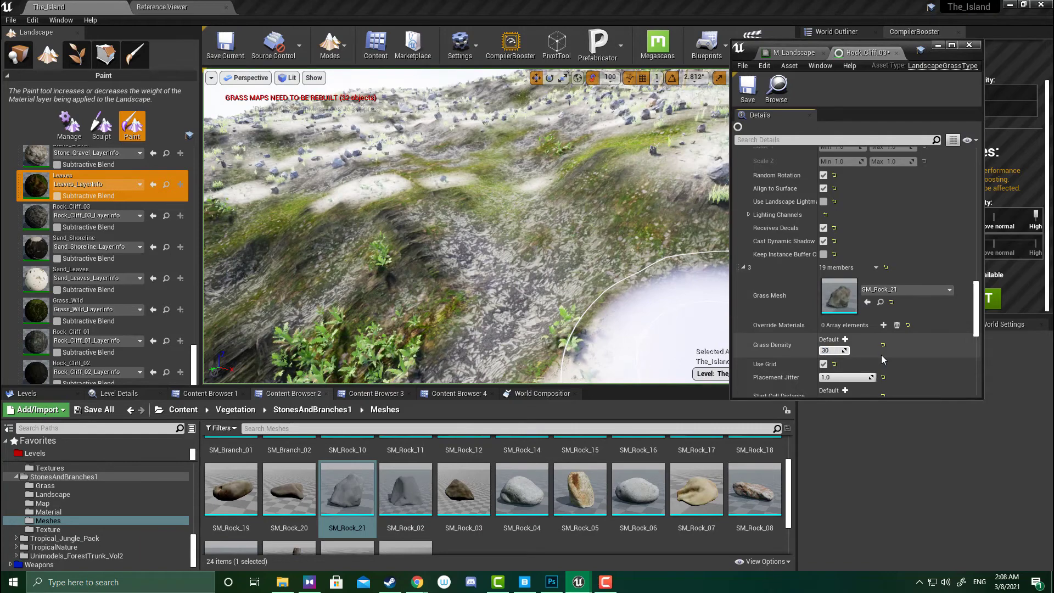
{"action": "key", "text": "Return"}
{"action": "scroll", "coordinate": [879, 350], "scroll_direction": "down", "scroll_amount": 5}
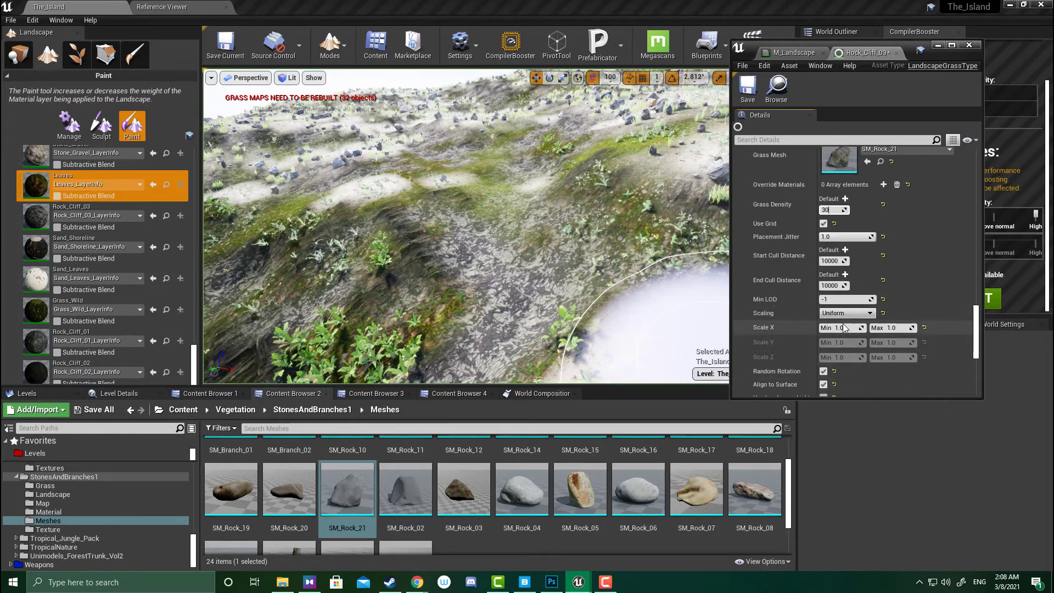
{"action": "type", "text": ".5"}
{"action": "key", "text": "Tab"}
{"action": "type", "text": ".5"}
{"action": "key", "text": "Return"}
Expand grass variety 4 of Rock_Cliff_03 and assign the fern_06_06 mesh from the PN_Fern meshes to it.
{"action": "scroll", "coordinate": [894, 291], "scroll_direction": "down", "scroll_amount": 5}
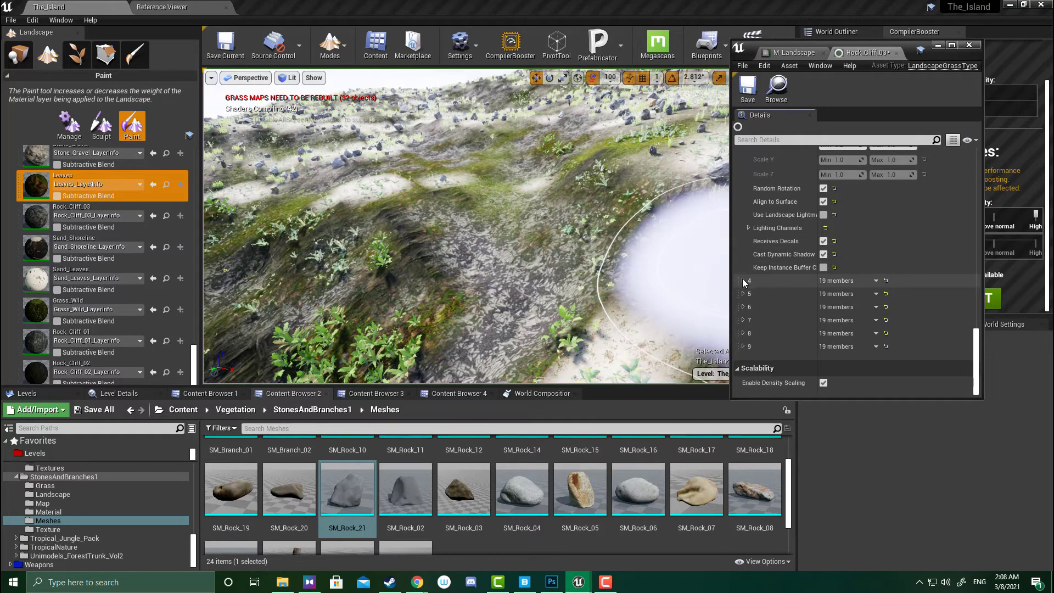
{"action": "left_click", "coordinate": [743, 282]}
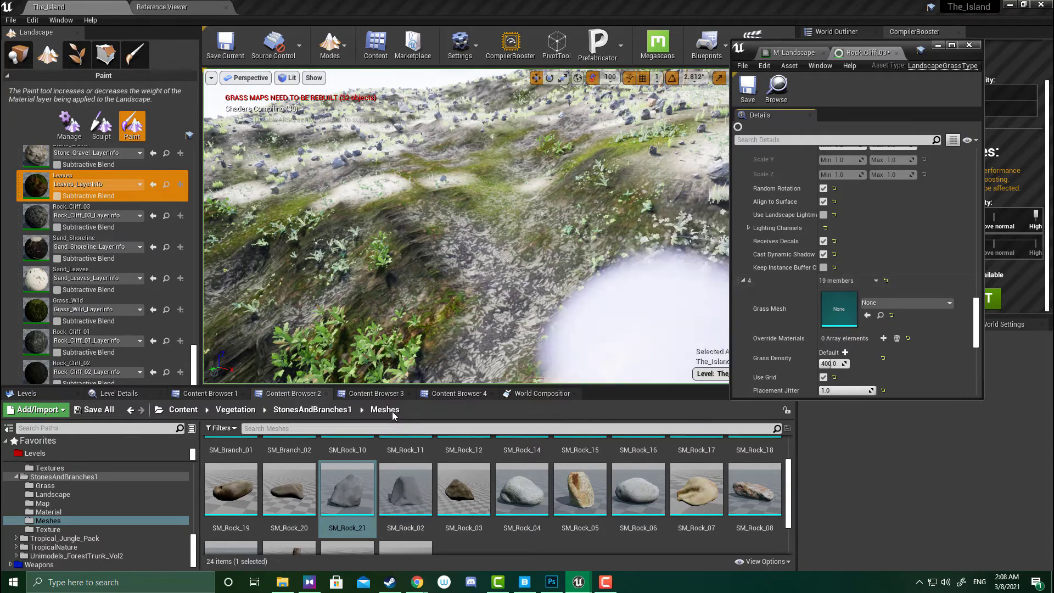
{"action": "left_click", "coordinate": [383, 396]}
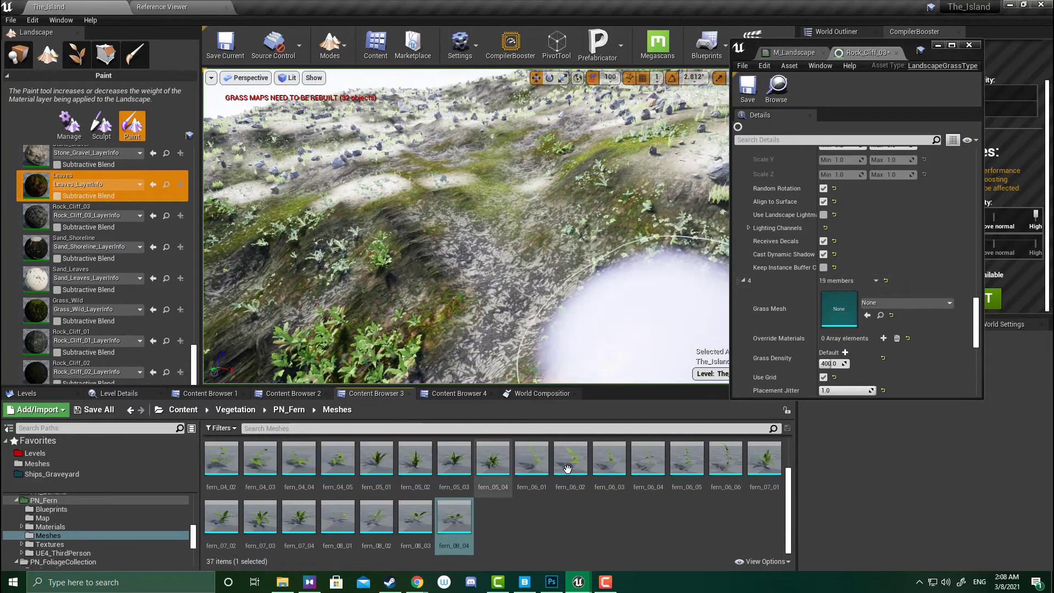
{"action": "left_click", "coordinate": [738, 469]}
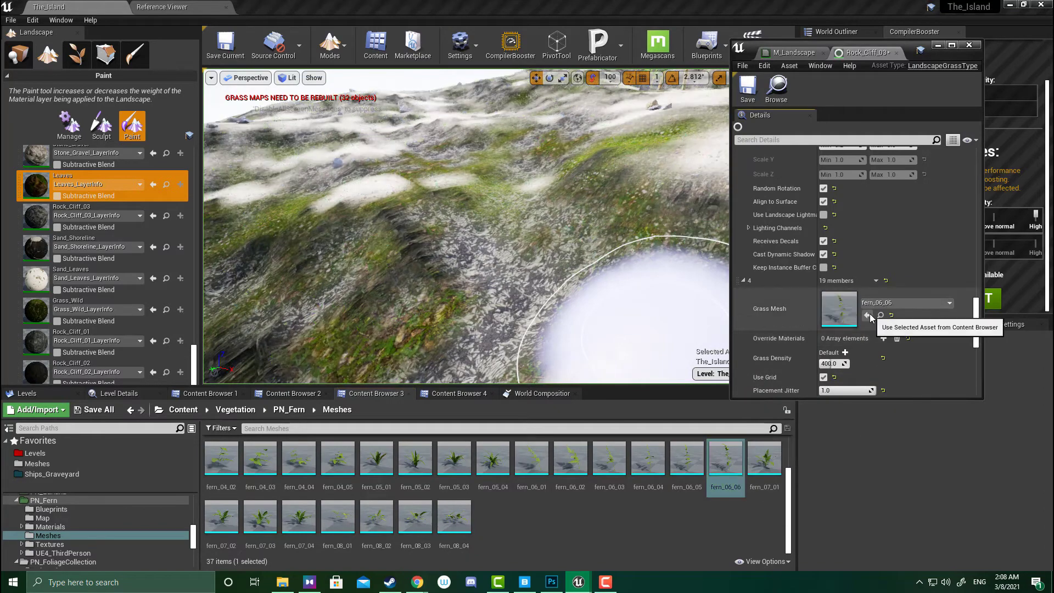
{"action": "left_click", "coordinate": [868, 315]}
Set the fern_06_06 variety's grass density to 1000 and its Scale X minimum to 0.2.
{"action": "left_click", "coordinate": [829, 363]}
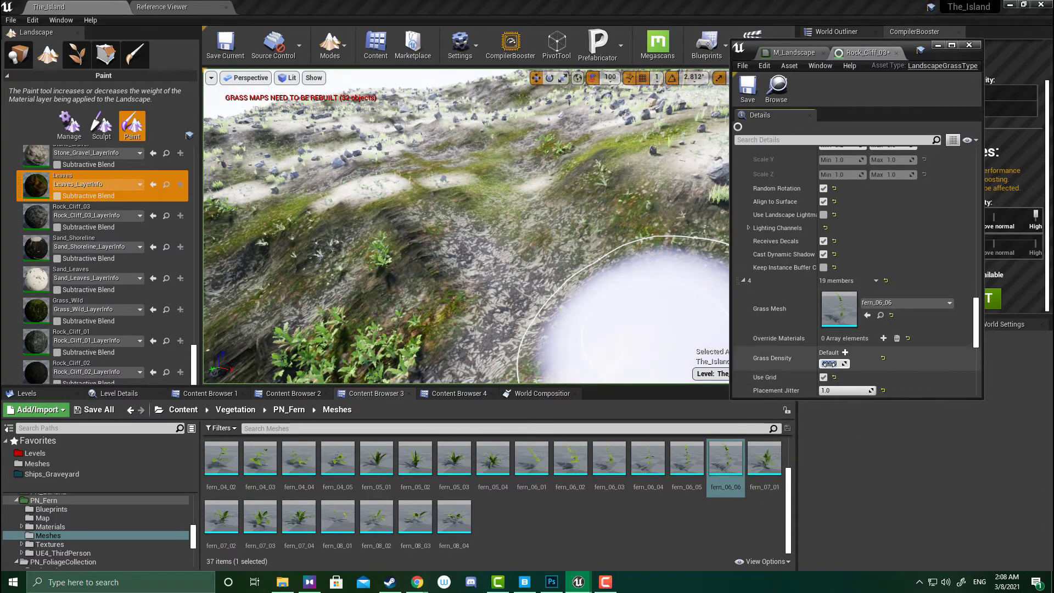
{"action": "type", "text": "1000"}
{"action": "key", "text": "Return"}
{"action": "scroll", "coordinate": [839, 334], "scroll_direction": "down", "scroll_amount": 5}
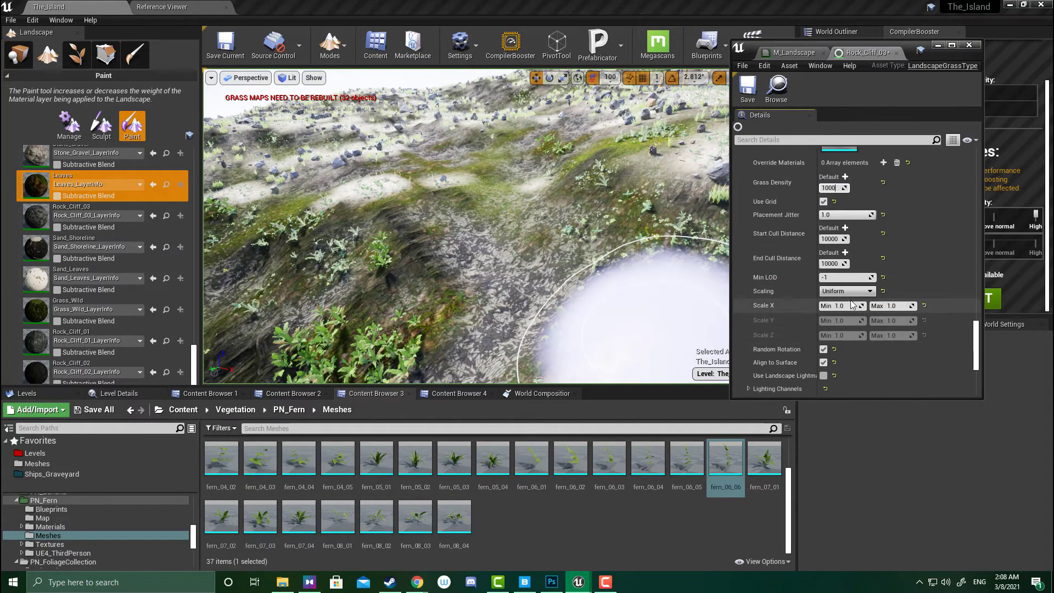
{"action": "left_click", "coordinate": [843, 306]}
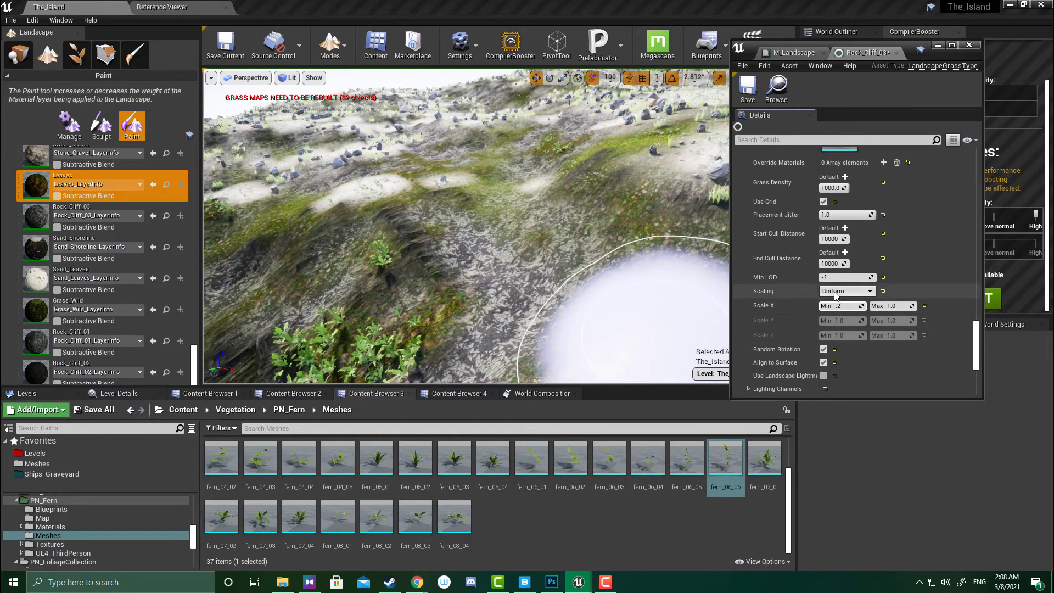
{"action": "type", "text": ".2"}
{"action": "scroll", "coordinate": [803, 285], "scroll_direction": "down", "scroll_amount": 3}
{"action": "key", "text": "Return"}
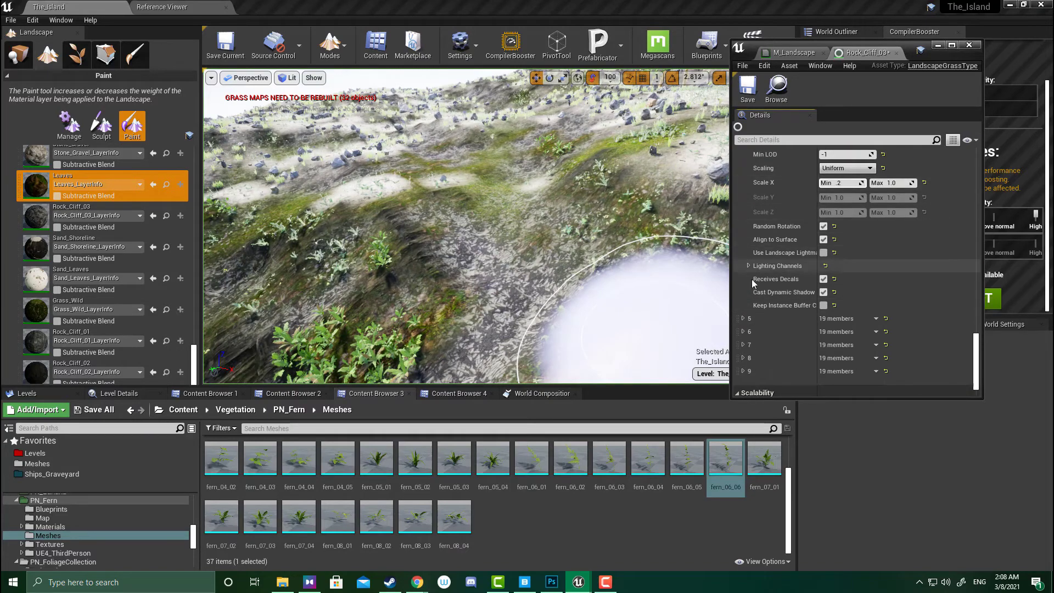
Expand grass variety 5 of Rock_Cliff_03 and assign the fern_06_02 mesh to it.
{"action": "left_click", "coordinate": [744, 320]}
{"action": "scroll", "coordinate": [755, 357], "scroll_direction": "down", "scroll_amount": 1}
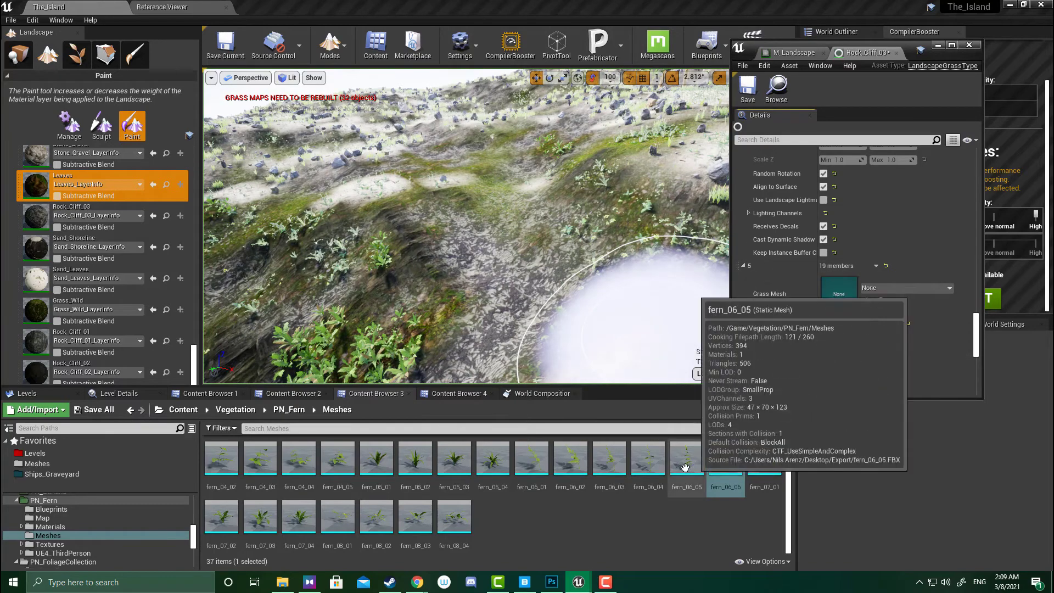
{"action": "left_click", "coordinate": [569, 458]}
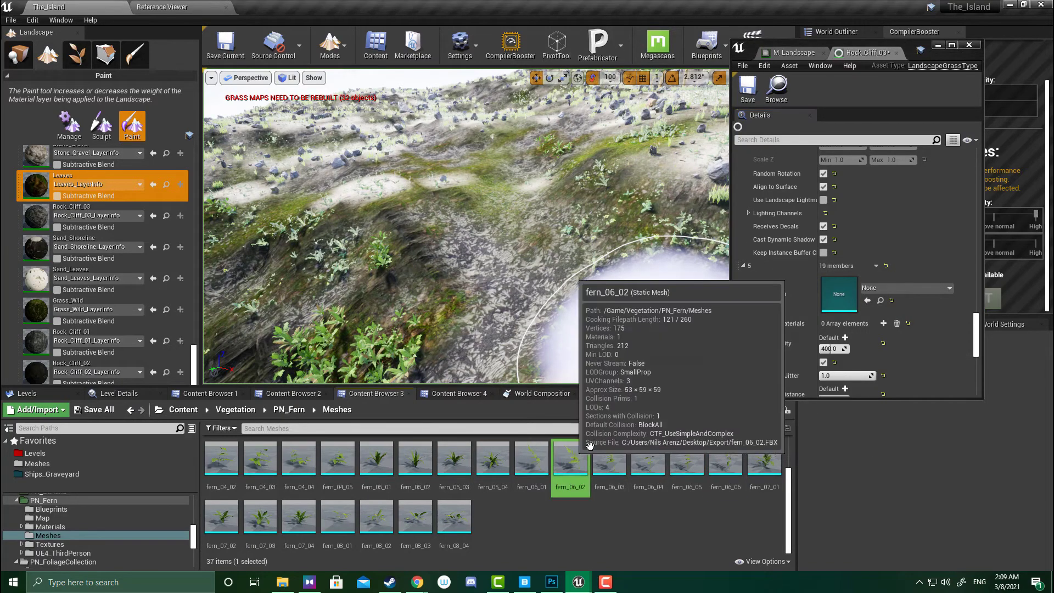
{"action": "left_click", "coordinate": [867, 301]}
Set the fern_06_02 variety's grass density to 850 and its Scale X minimum to 0.2.
{"action": "scroll", "coordinate": [835, 266], "scroll_direction": "down", "scroll_amount": 2}
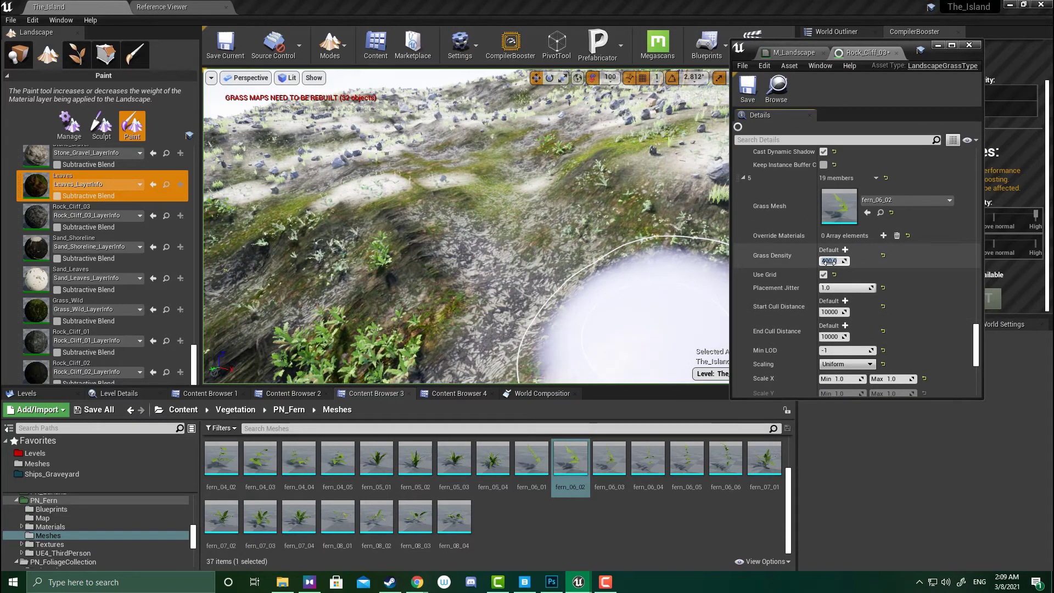
{"action": "left_click", "coordinate": [839, 379]}
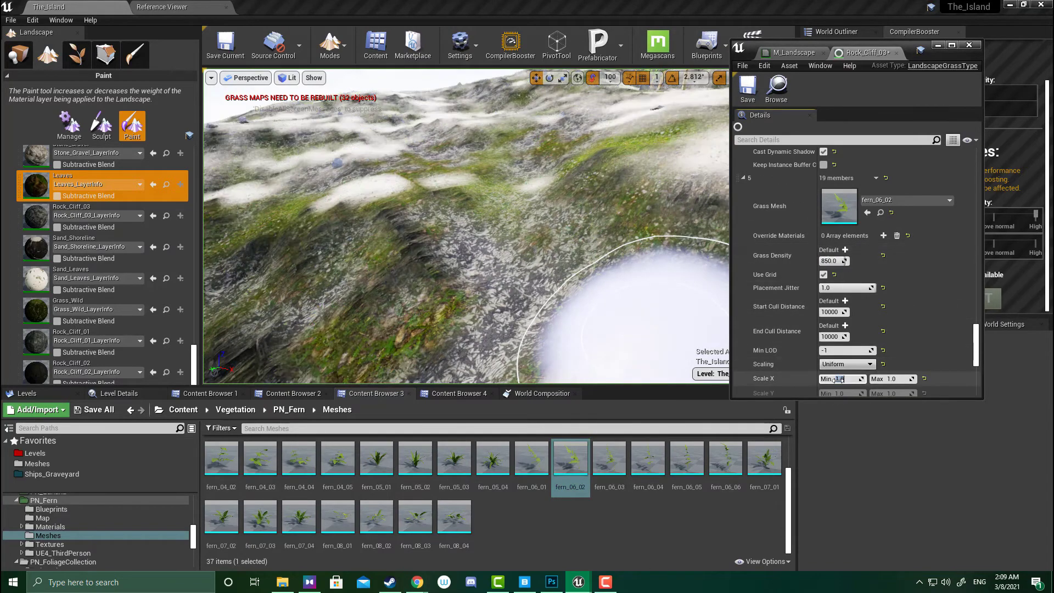
{"action": "type", "text": ".2"}
{"action": "key", "text": "Return"}
Expand grass variety 6 of Rock_Cliff_03 and assign the fern_06_04 mesh to it.
{"action": "scroll", "coordinate": [848, 334], "scroll_direction": "down", "scroll_amount": 4}
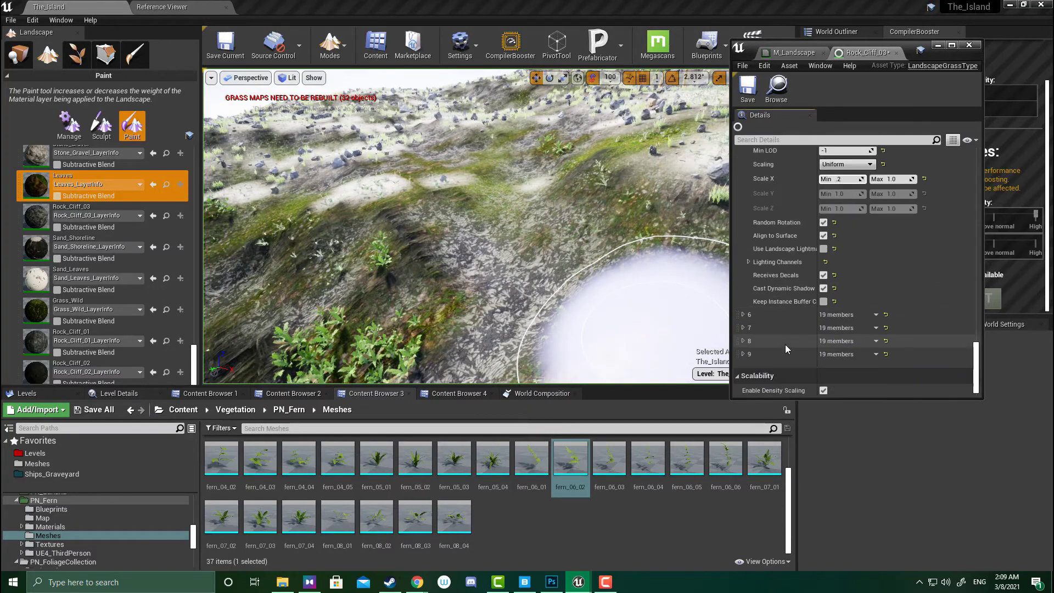
{"action": "left_click", "coordinate": [744, 316]}
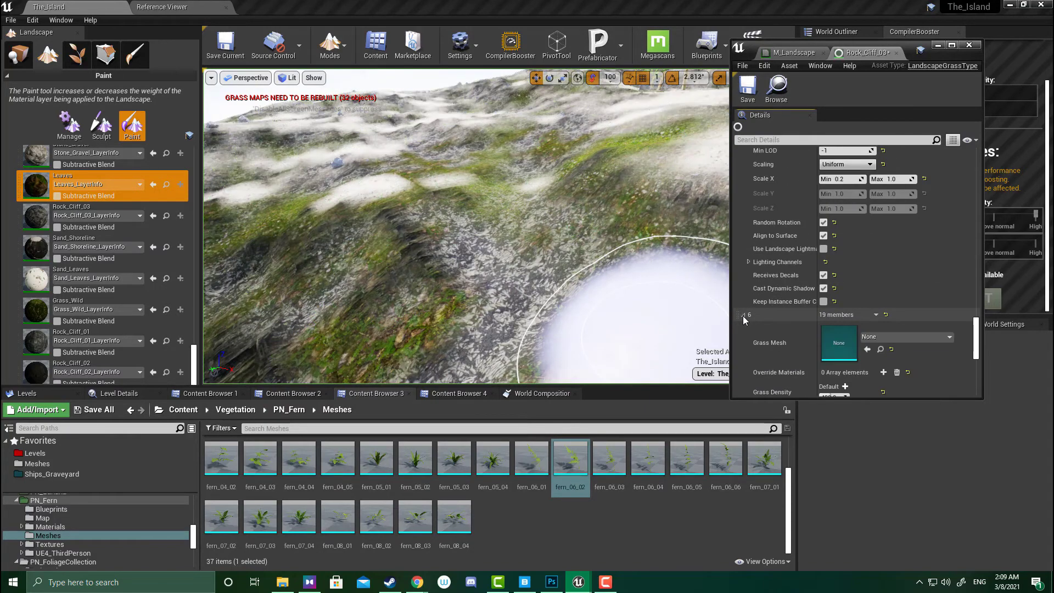
{"action": "left_click", "coordinate": [648, 458]}
{"action": "left_click", "coordinate": [867, 350]}
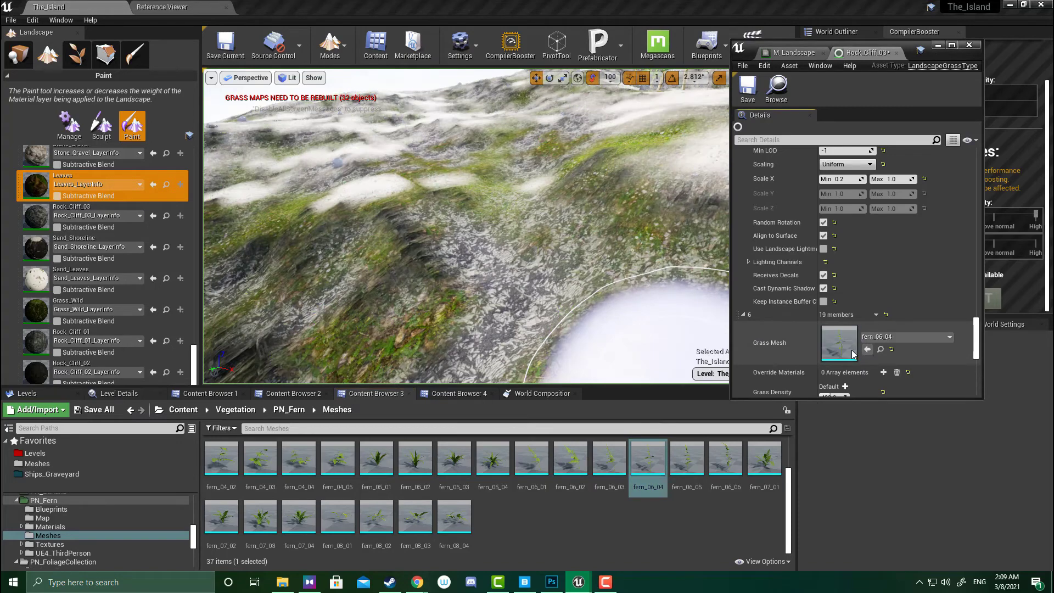
Set the fern_06_04 variety's grass density to 900 and its Scale X minimum to 0.2.
{"action": "scroll", "coordinate": [837, 319], "scroll_direction": "down", "scroll_amount": 4}
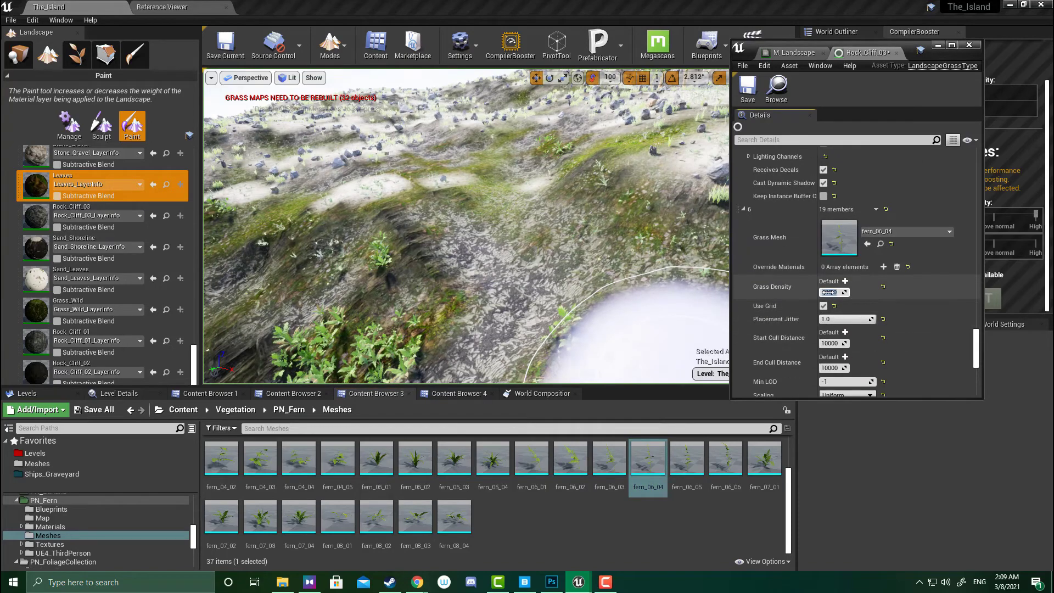
{"action": "type", "text": "900"}
{"action": "key", "text": "Return"}
{"action": "scroll", "coordinate": [848, 329], "scroll_direction": "down", "scroll_amount": 3}
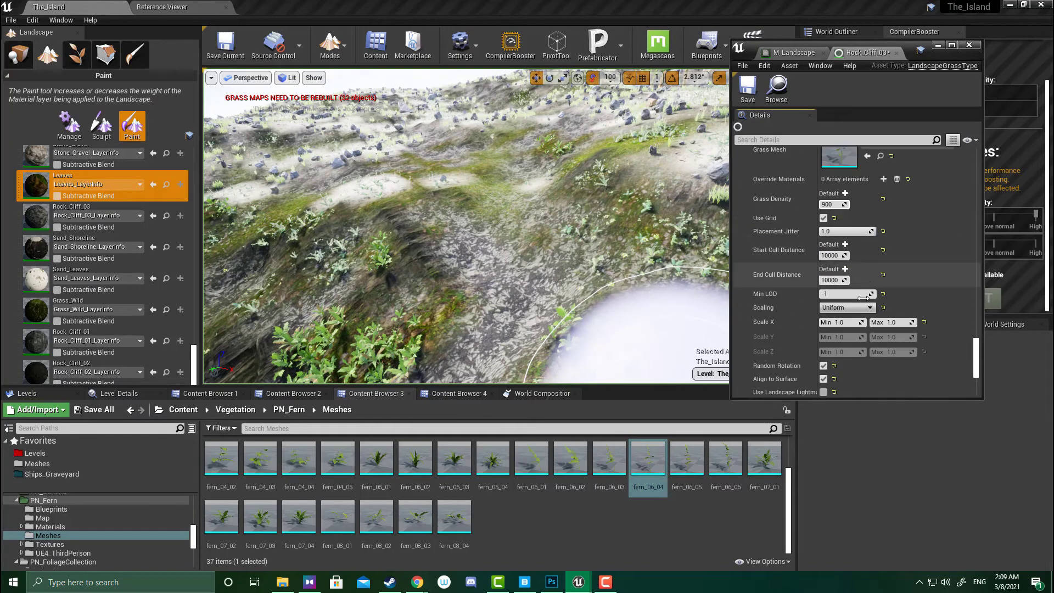
{"action": "left_click", "coordinate": [843, 323]}
{"action": "type", "text": ".2"}
{"action": "key", "text": "Return"}
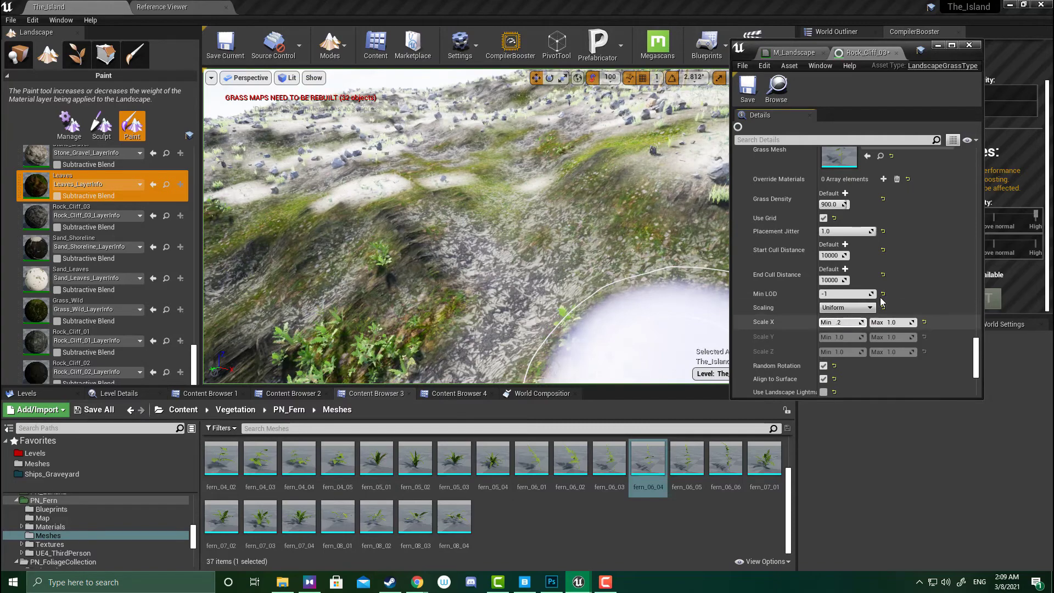
Expand grass variety 7 of Rock_Cliff_03 and assign the fern_04_02 mesh to it.
{"action": "scroll", "coordinate": [879, 301], "scroll_direction": "down", "scroll_amount": 3}
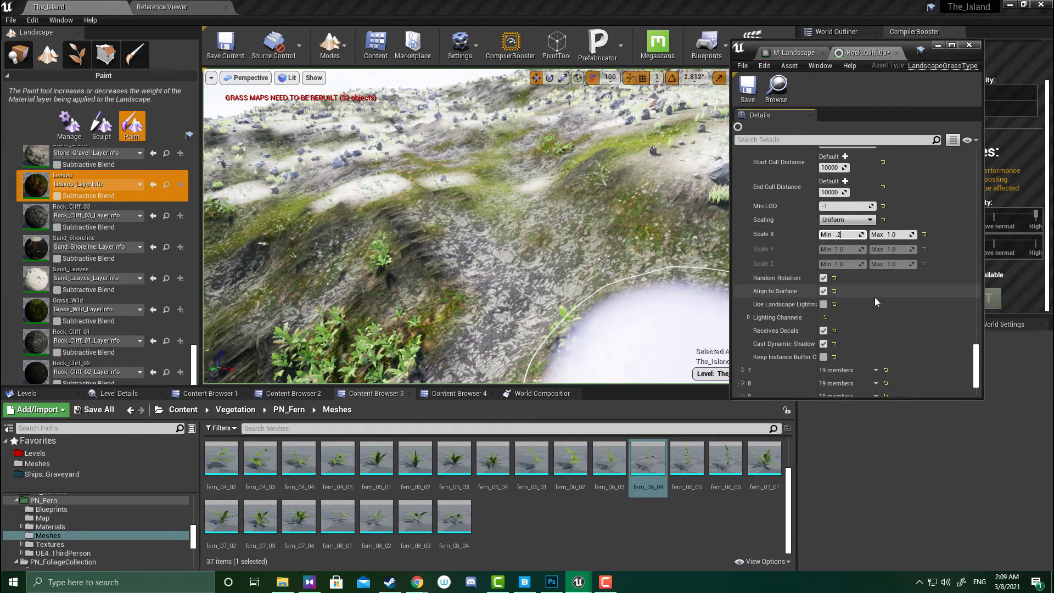
{"action": "left_click", "coordinate": [744, 372]}
{"action": "scroll", "coordinate": [792, 368], "scroll_direction": "down", "scroll_amount": 3}
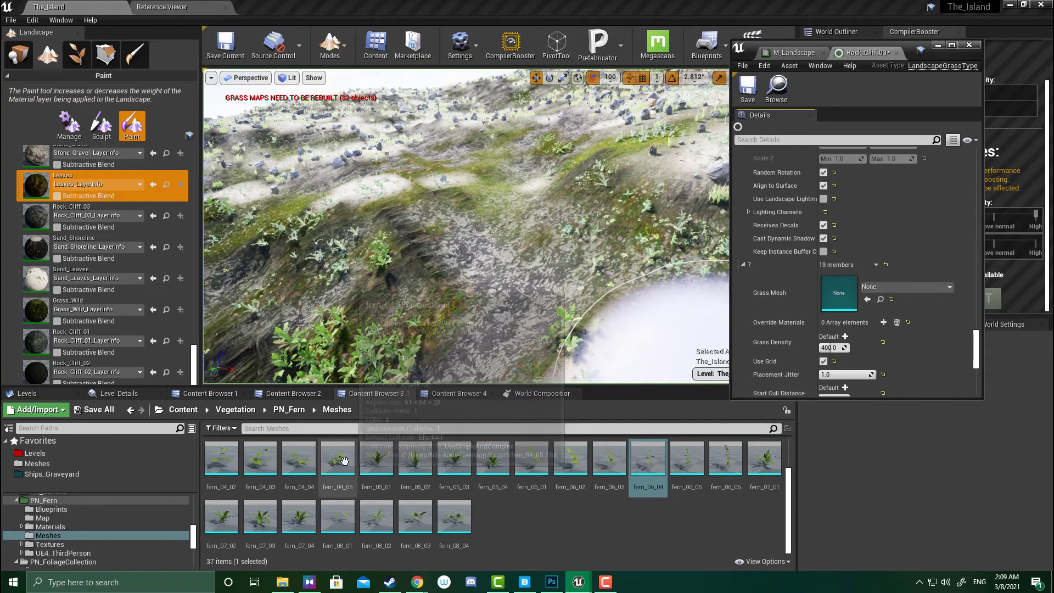
{"action": "scroll", "coordinate": [384, 467], "scroll_direction": "up", "scroll_amount": 1}
{"action": "left_click", "coordinate": [221, 475]}
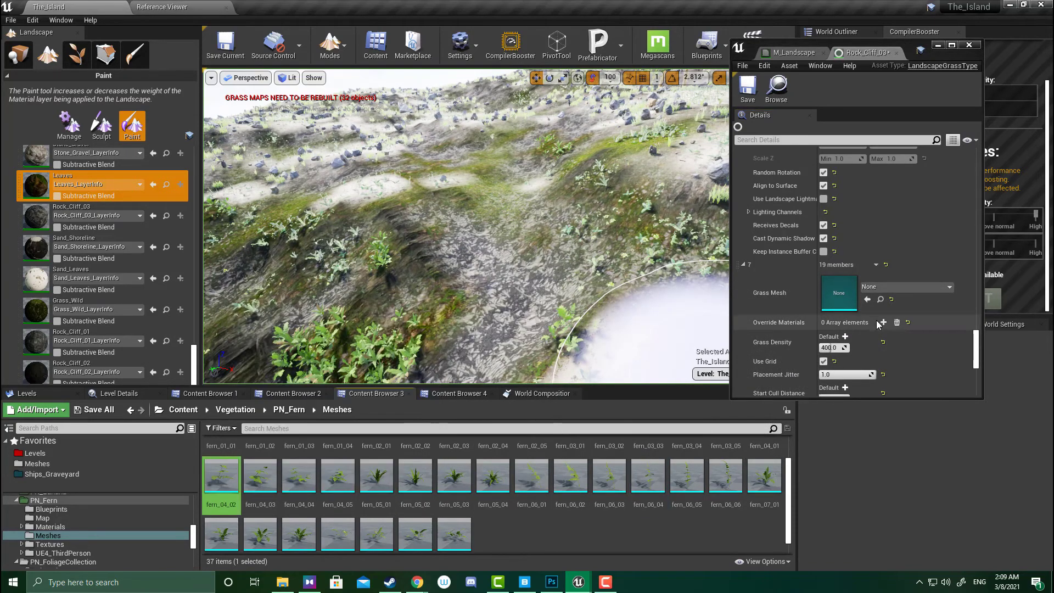
{"action": "left_click", "coordinate": [867, 299]}
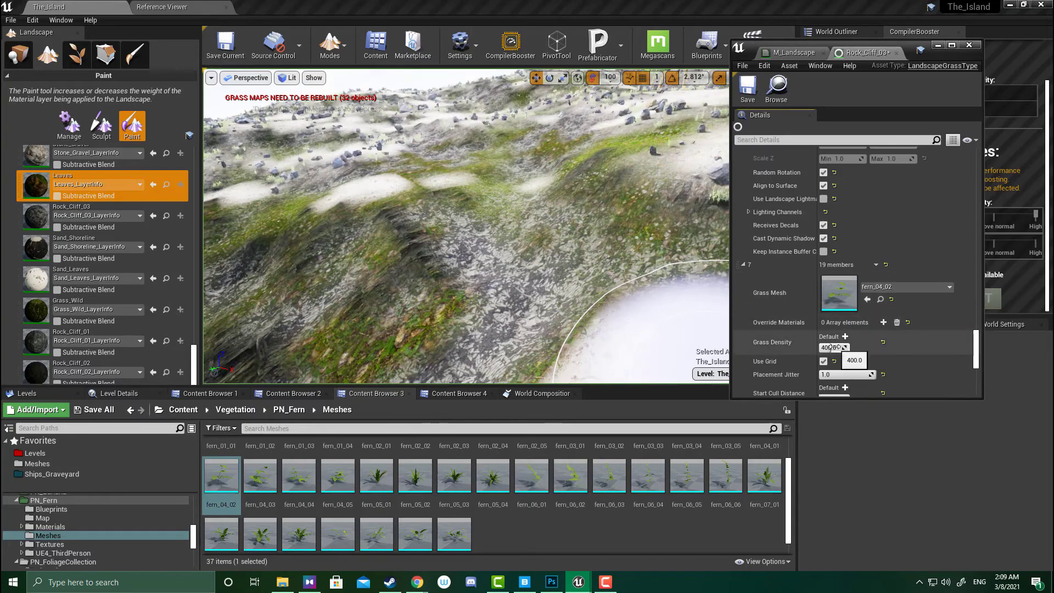
Set the fern_04_02 variety's grass density to 800 and its Scale X range to 0.2 minimum and 0.6 maximum.
{"action": "left_click", "coordinate": [833, 347]}
{"action": "type", "text": "800"}
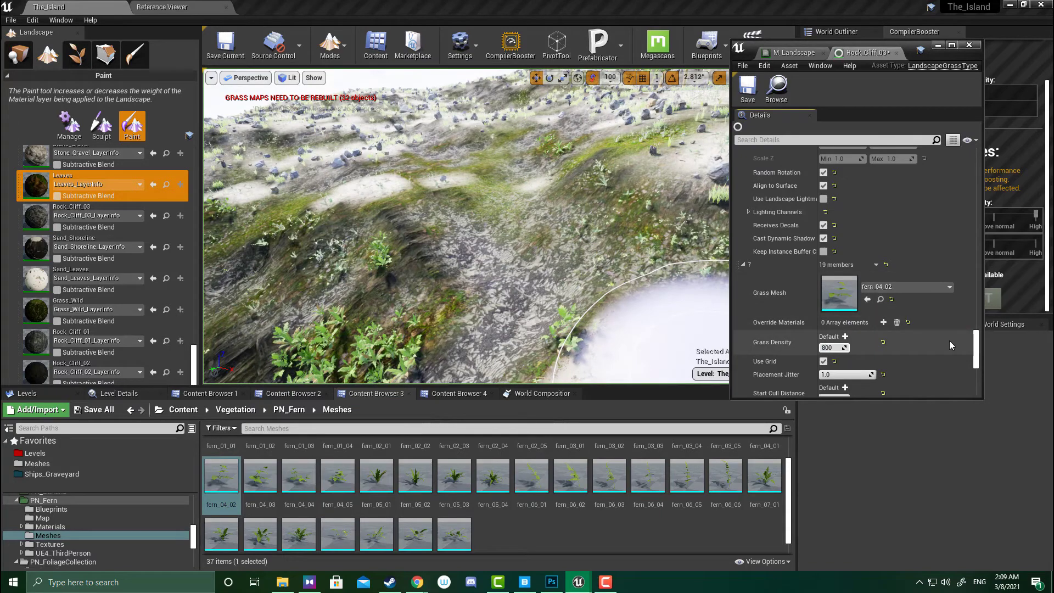
{"action": "scroll", "coordinate": [950, 341], "scroll_direction": "down", "scroll_amount": 4}
{"action": "left_click", "coordinate": [842, 361]}
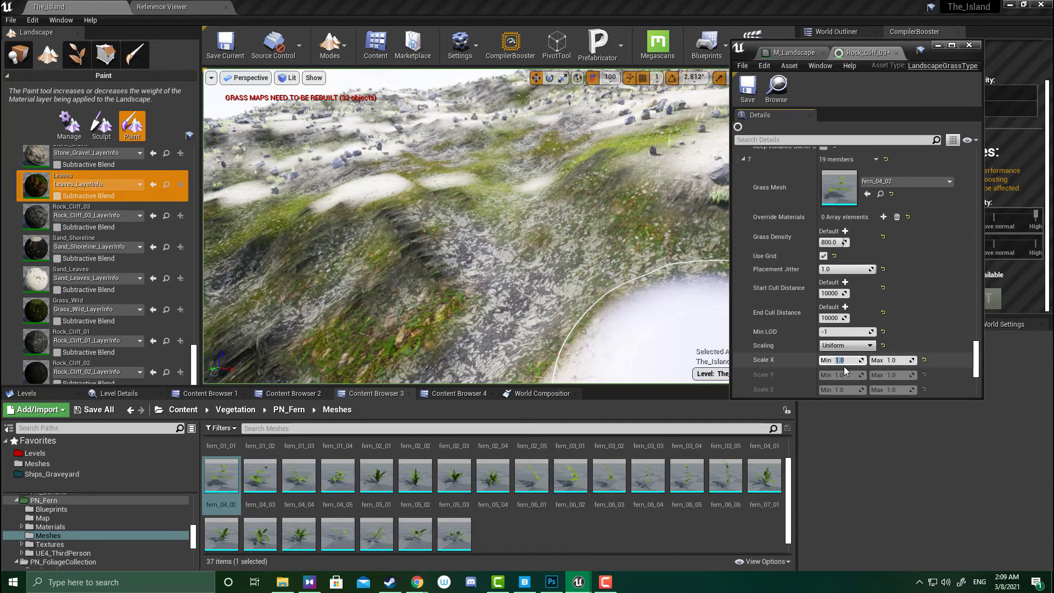
{"action": "type", "text": "0.2"}
{"action": "left_click", "coordinate": [895, 361]}
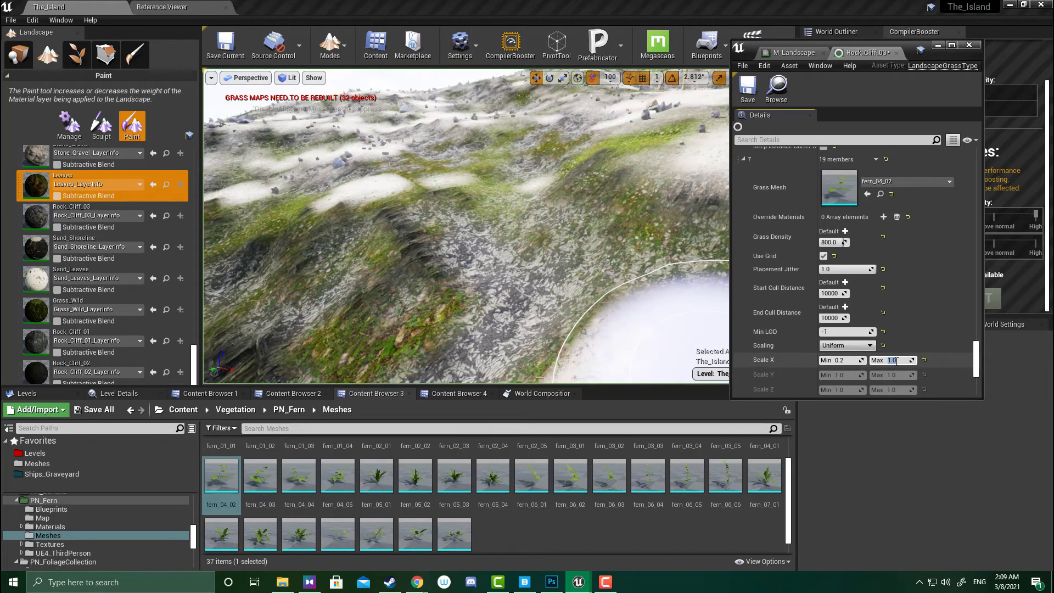
{"action": "type", "text": ".6"}
{"action": "key", "text": "Return"}
Expand grass variety 8 of Rock_Cliff_03 and assign the fern_02_03 mesh to it.
{"action": "scroll", "coordinate": [749, 274], "scroll_direction": "down", "scroll_amount": 6}
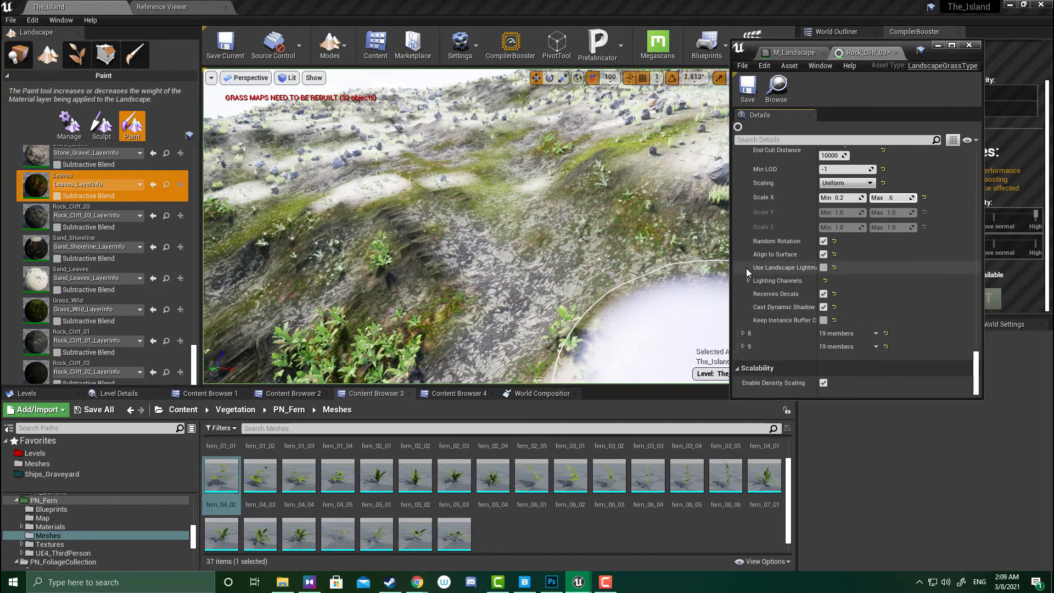
{"action": "scroll", "coordinate": [595, 476], "scroll_direction": "up", "scroll_amount": 1}
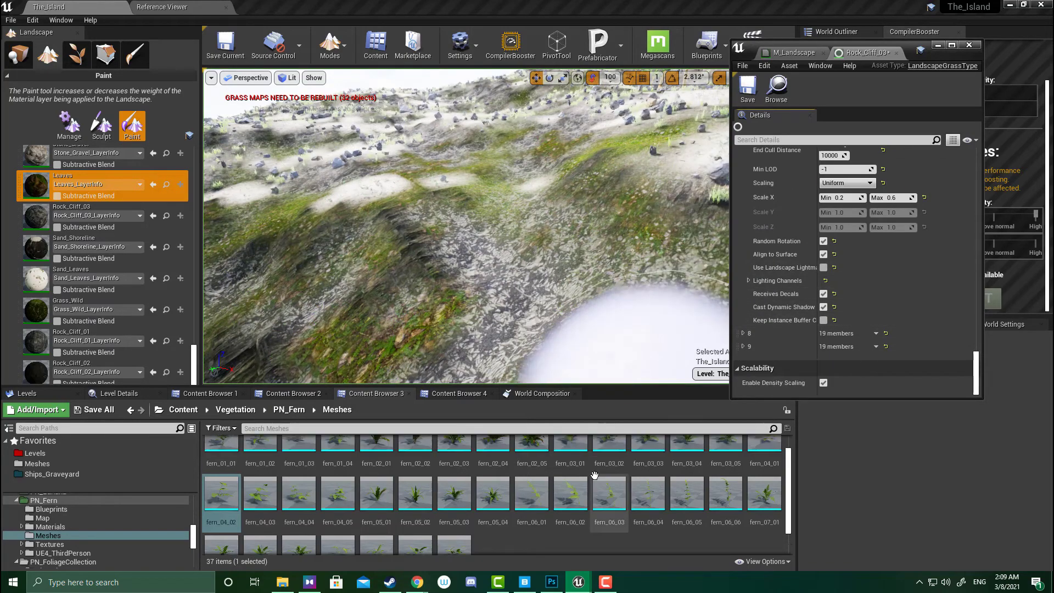
{"action": "scroll", "coordinate": [595, 476], "scroll_direction": "up", "scroll_amount": 1}
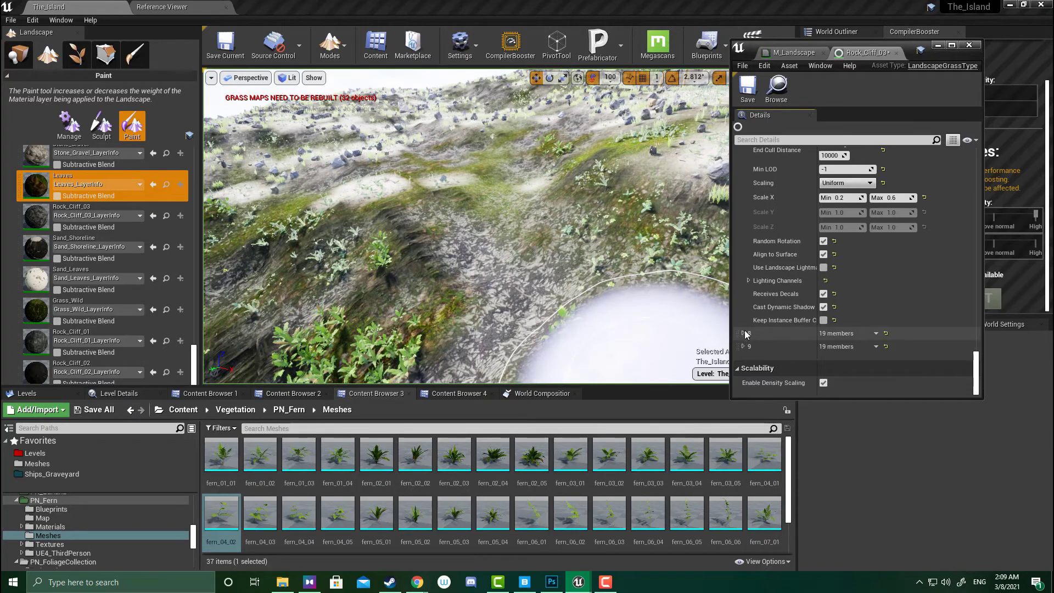
{"action": "left_click", "coordinate": [744, 333]}
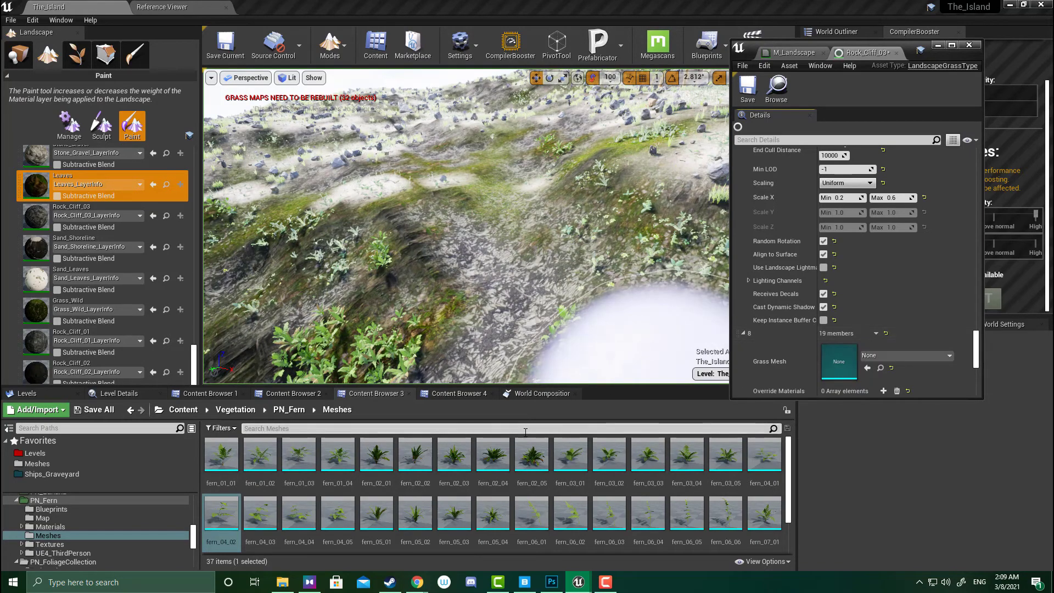
{"action": "left_click", "coordinate": [455, 456]}
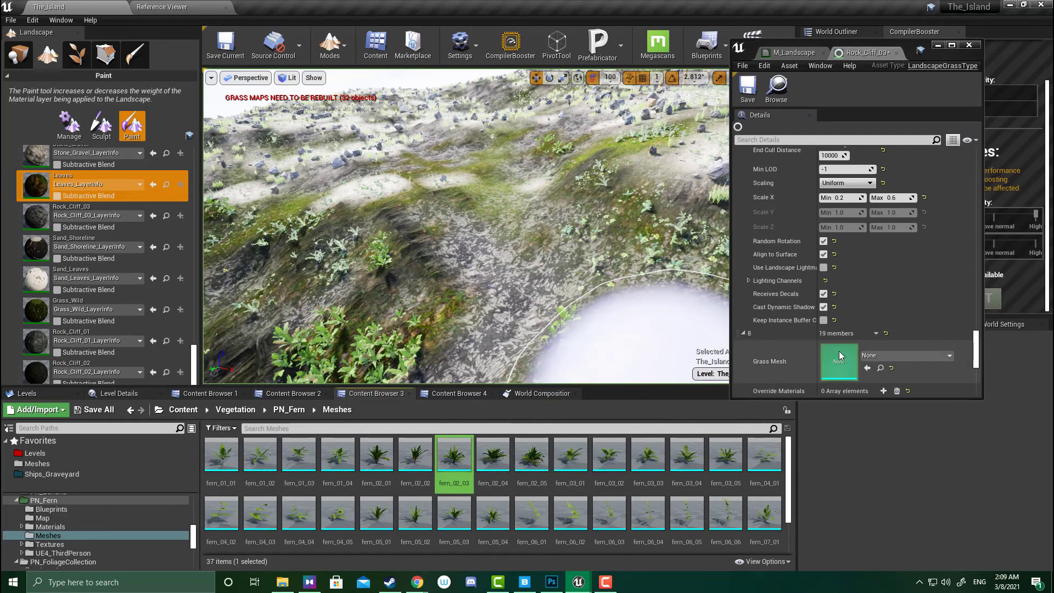
{"action": "left_click", "coordinate": [867, 369]}
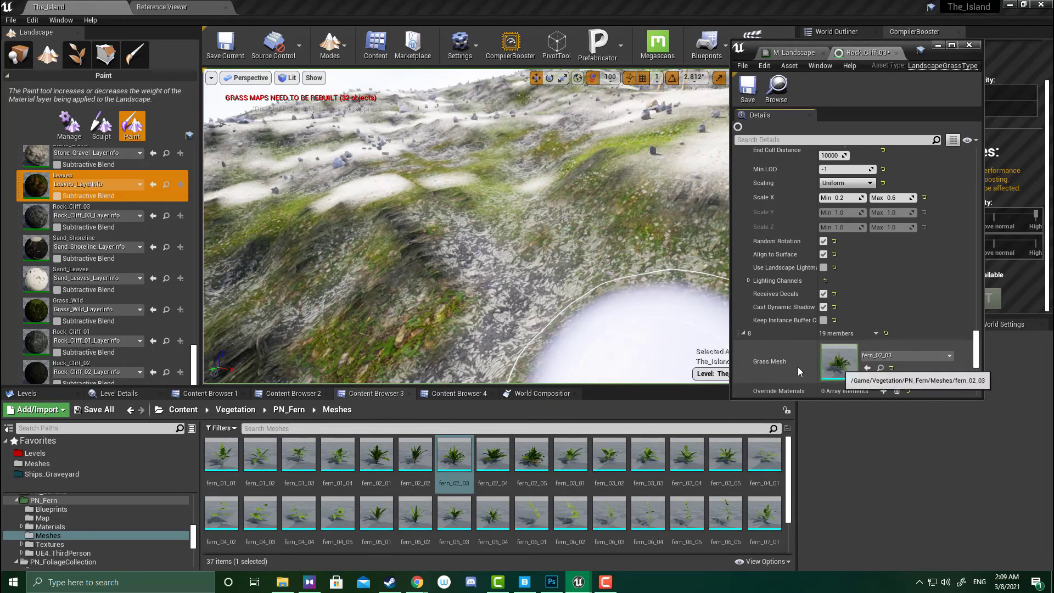
Set the fern_02_03 variety's grass density to 650 and its Scale X minimum to 0.1.
{"action": "scroll", "coordinate": [870, 330], "scroll_direction": "down", "scroll_amount": 4}
{"action": "left_click", "coordinate": [836, 312]}
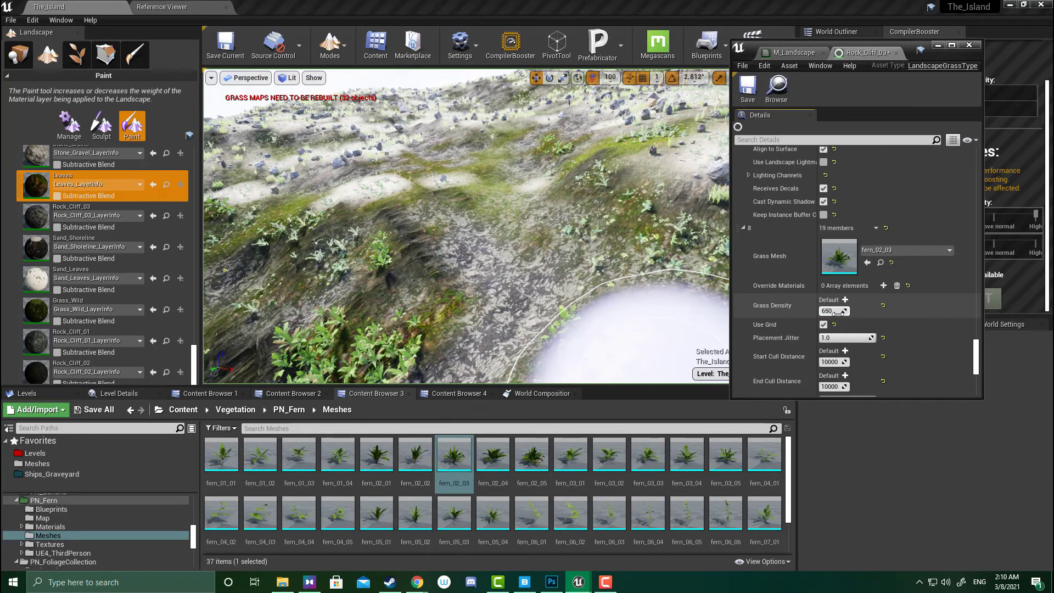
{"action": "key", "text": "Return"}
{"action": "scroll", "coordinate": [837, 312], "scroll_direction": "down", "scroll_amount": 4}
{"action": "left_click", "coordinate": [850, 324]}
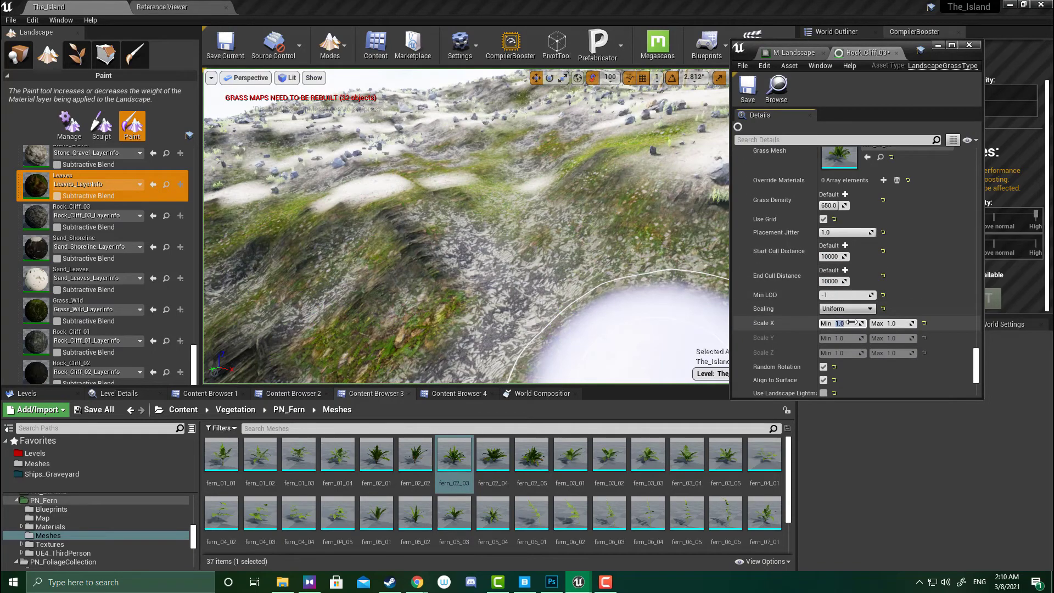
{"action": "type", "text": ".1"}
Expand grass variety 9 of Rock_Cliff_03 and assign the fern_03_04 mesh to it.
{"action": "scroll", "coordinate": [824, 329], "scroll_direction": "down", "scroll_amount": 4}
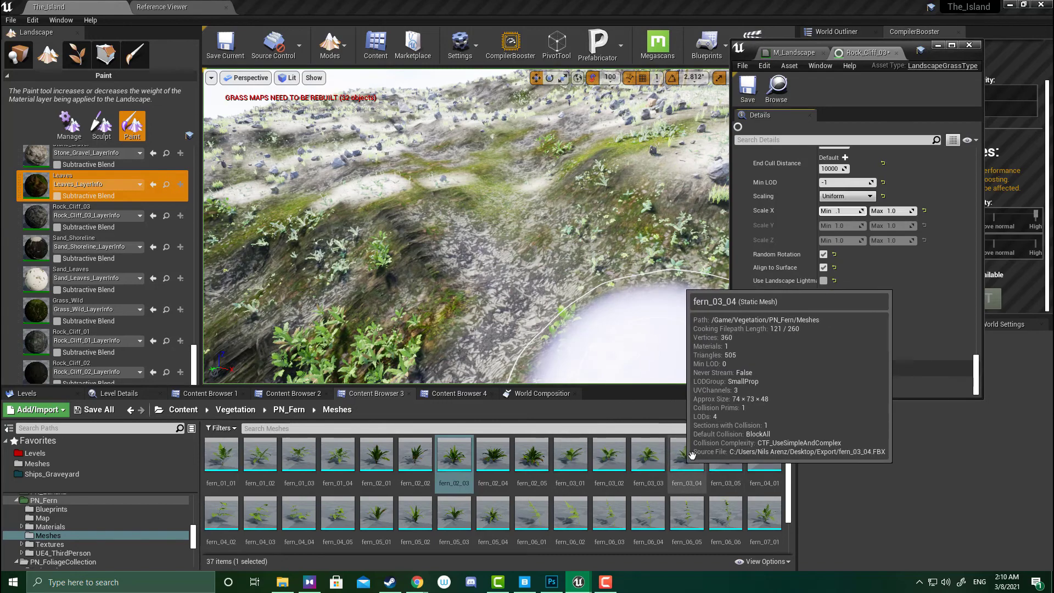
{"action": "left_click", "coordinate": [687, 455]}
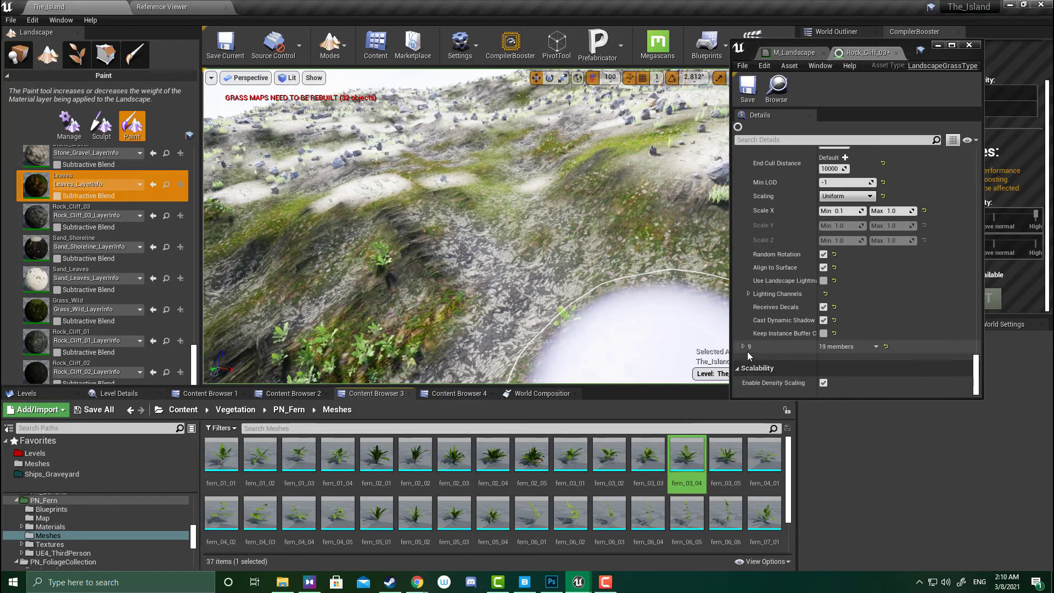
{"action": "left_click", "coordinate": [743, 347]}
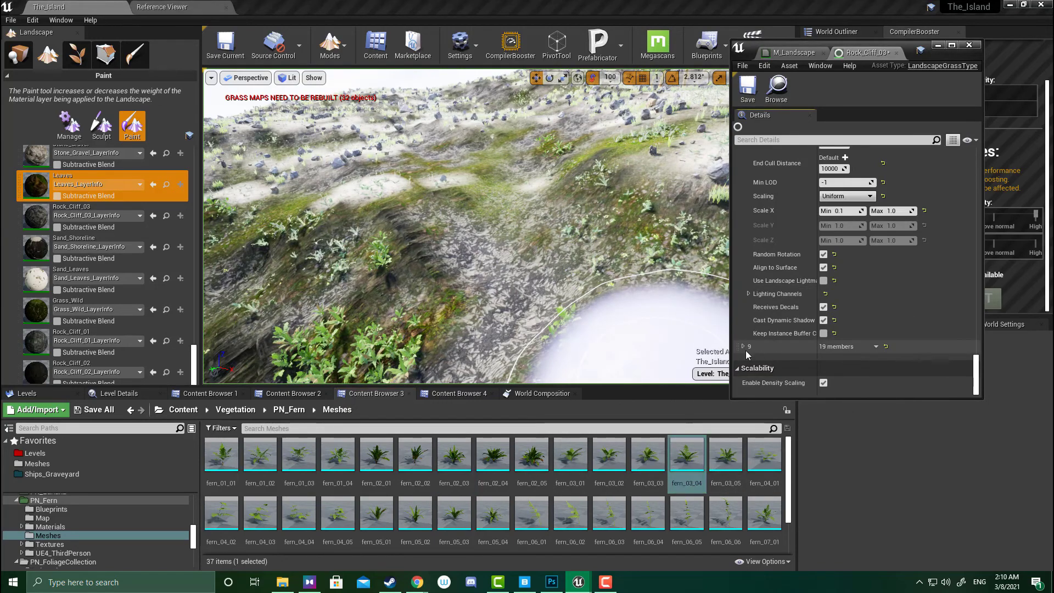
{"action": "left_click", "coordinate": [744, 347]}
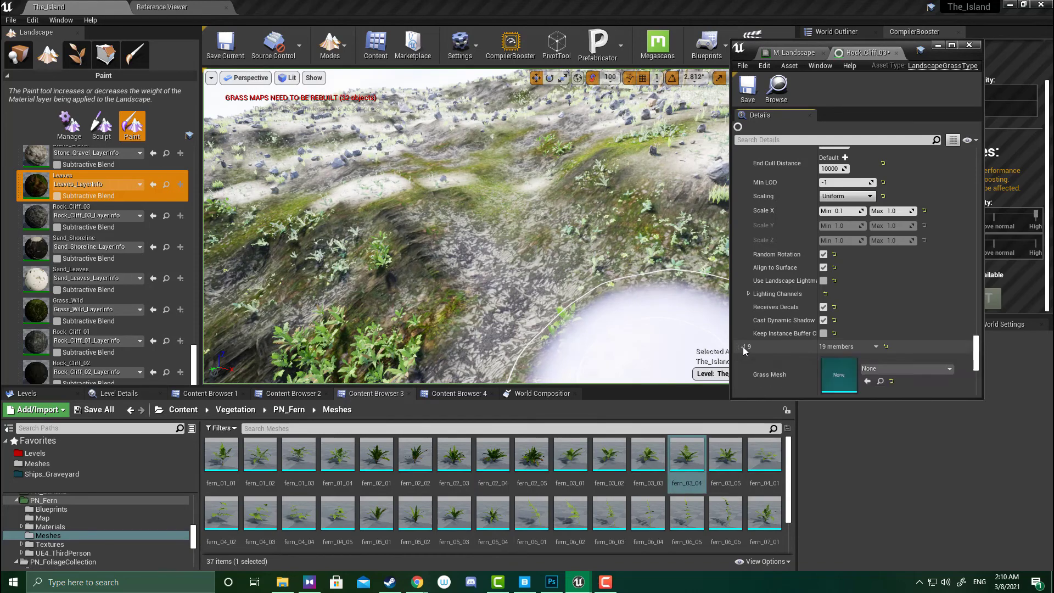
{"action": "left_click", "coordinate": [868, 381]}
Set the grass density of the fern_03_04 variety to 900.
{"action": "scroll", "coordinate": [882, 352], "scroll_direction": "down", "scroll_amount": 3}
{"action": "left_click", "coordinate": [830, 341]}
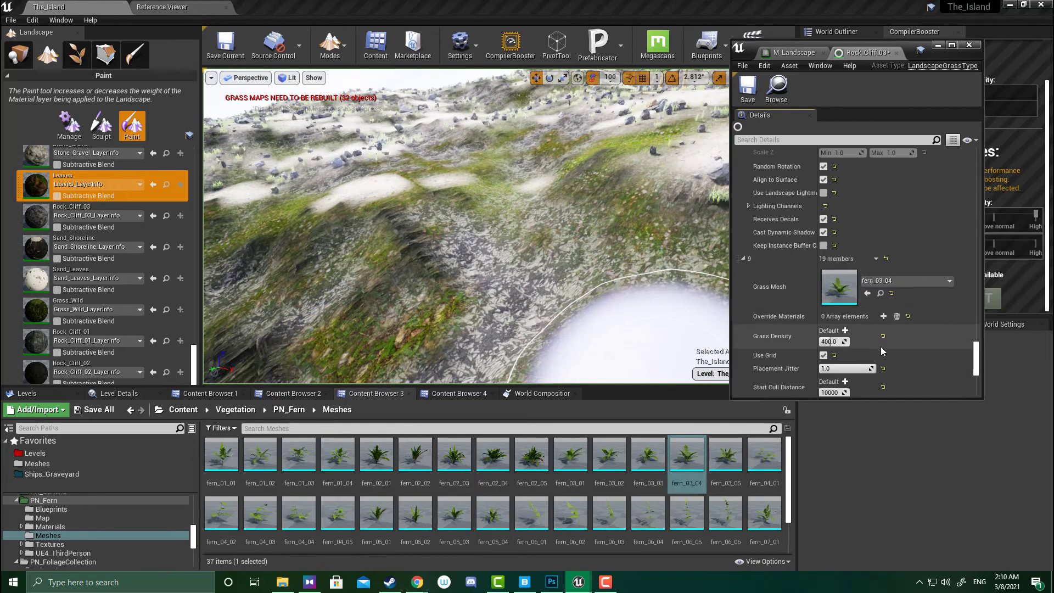
{"action": "type", "text": "900"}
{"action": "key", "text": "Return"}
Set the fern_03_04 variety's Scale X to 0.1 minimum and 0.5 maximum, and save the Rock_Cliff_03 grass type.
{"action": "scroll", "coordinate": [856, 341], "scroll_direction": "down", "scroll_amount": 5}
{"action": "left_click", "coordinate": [835, 336]}
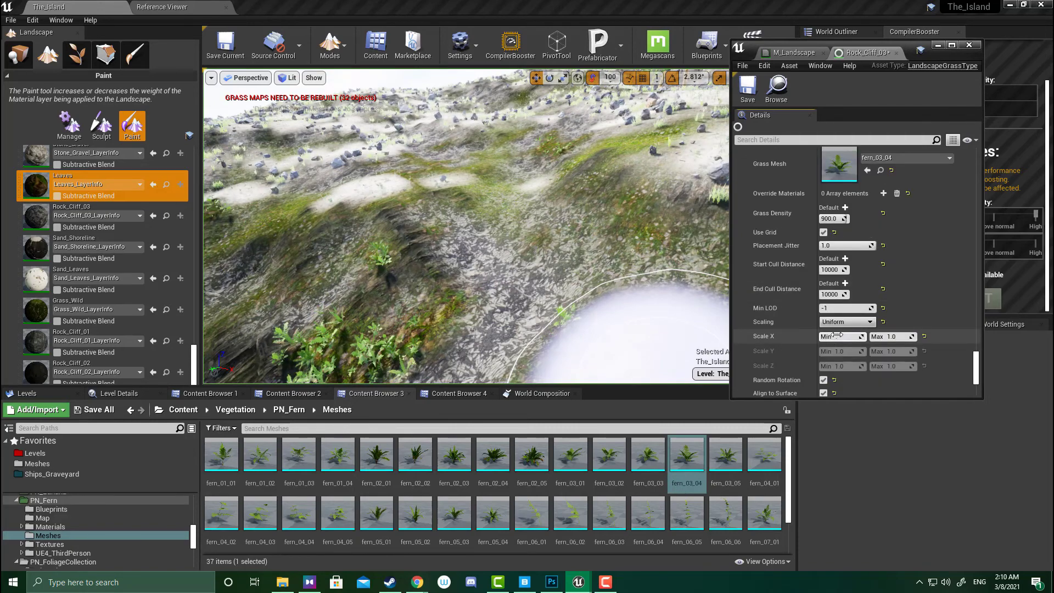
{"action": "type", "text": ".70.1"}
{"action": "left_click", "coordinate": [902, 336]}
{"action": "type", "text": ".5"}
{"action": "left_click", "coordinate": [747, 87]}
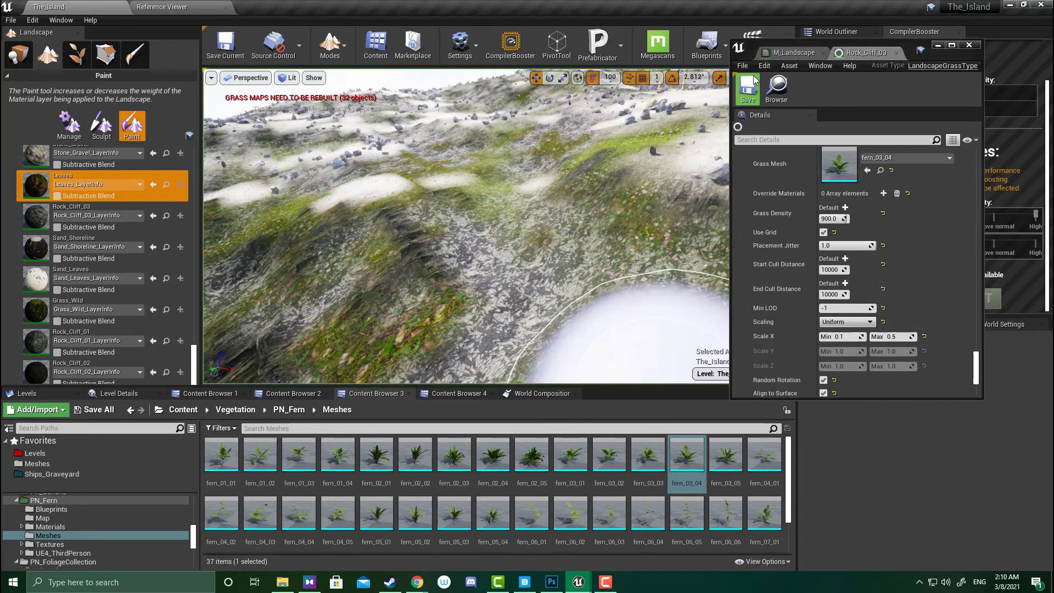
Return to the M_Landscape material graph and bring its grass enable/disable nodes into view.
{"action": "scroll", "coordinate": [937, 250], "scroll_direction": "down", "scroll_amount": 4}
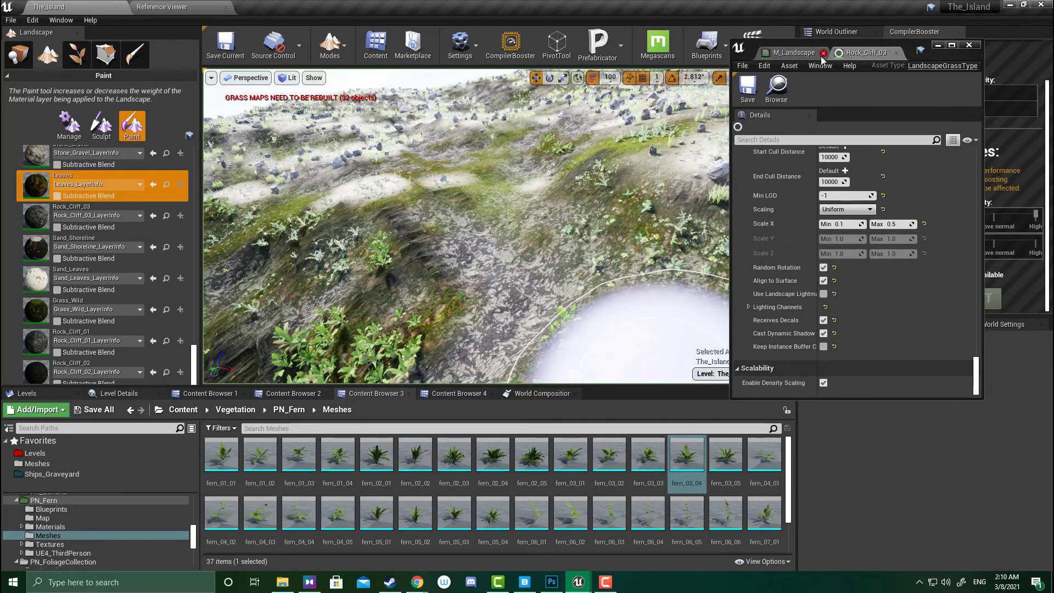
{"action": "left_click", "coordinate": [798, 55]}
{"action": "scroll", "coordinate": [890, 174], "scroll_direction": "down", "scroll_amount": 4}
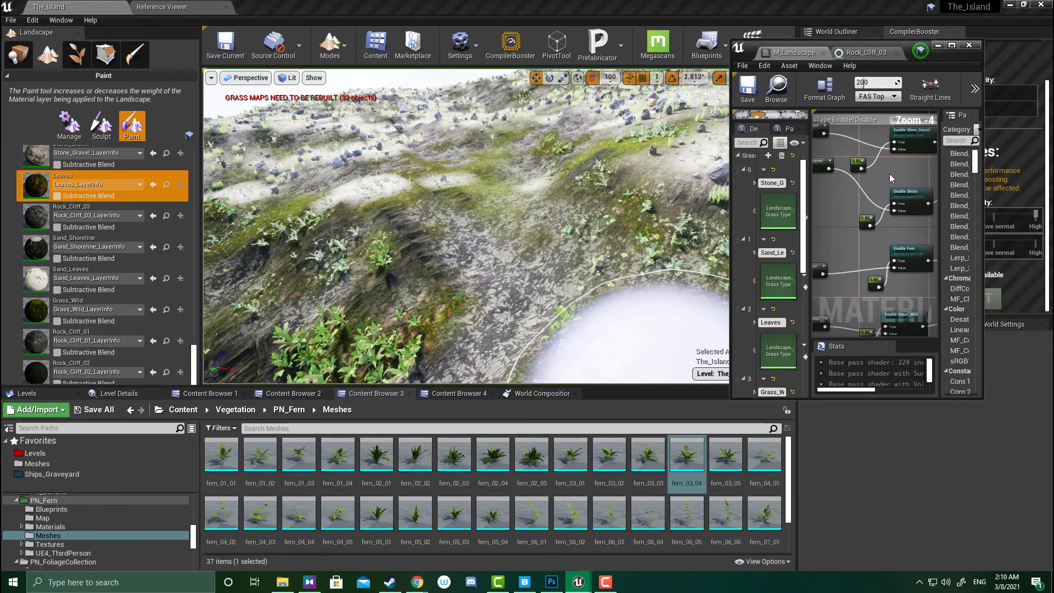
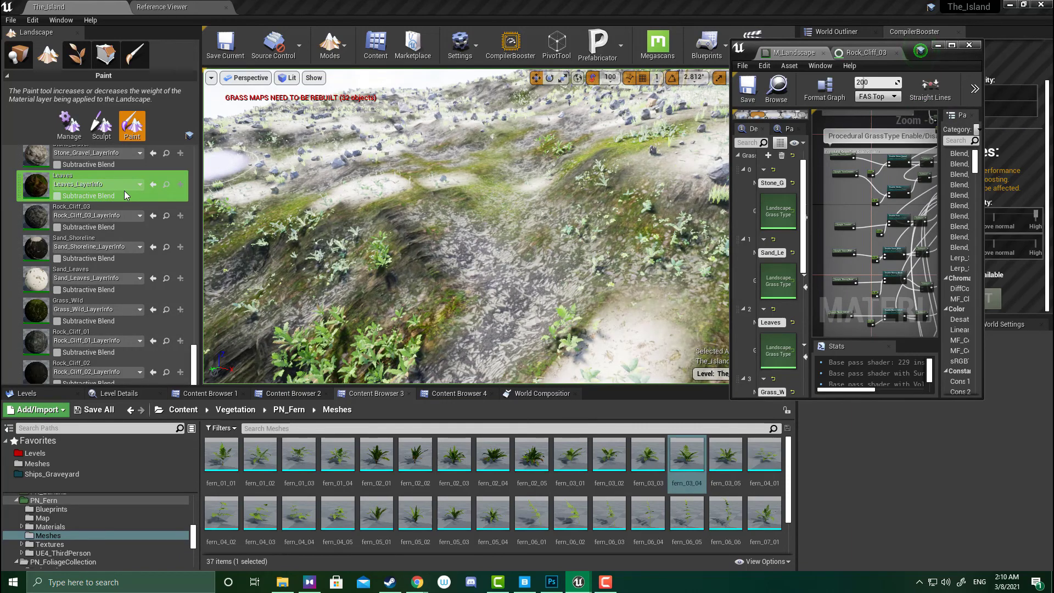
Swap the inputs of the Enable Rock_Cliff_03 switch, wiring the 0 constant into True and Sample 'Rock_Cliff_03' into False.
{"action": "left_click", "coordinate": [953, 46]}
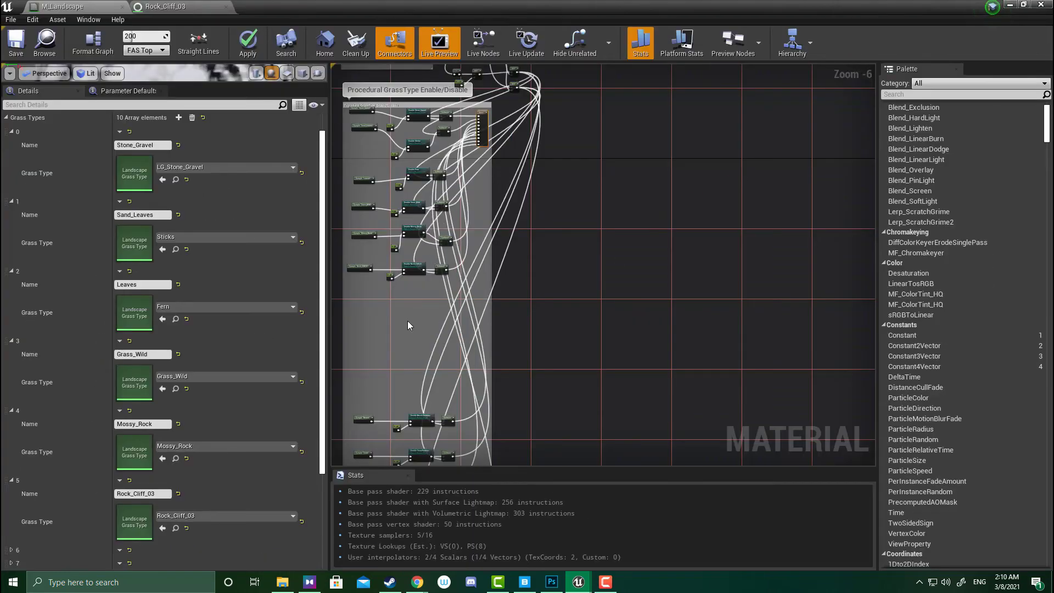
{"action": "right_click_drag", "start_coordinate": [419, 323], "coordinate": [484, 303]}
{"action": "scroll", "coordinate": [483, 291], "scroll_direction": "up", "scroll_amount": 4}
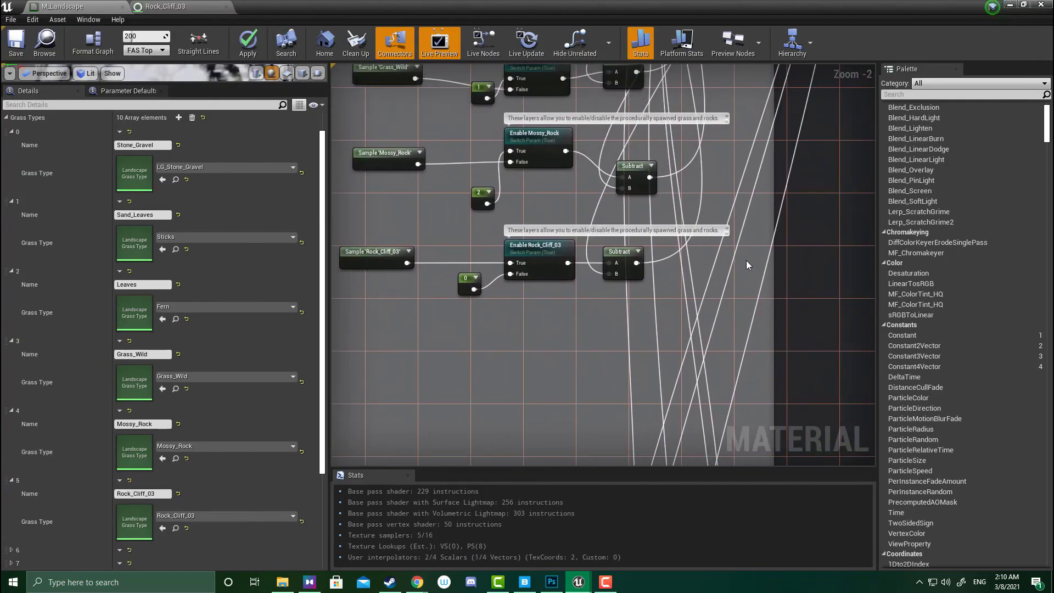
{"action": "right_click_drag", "start_coordinate": [763, 153], "coordinate": [747, 313]}
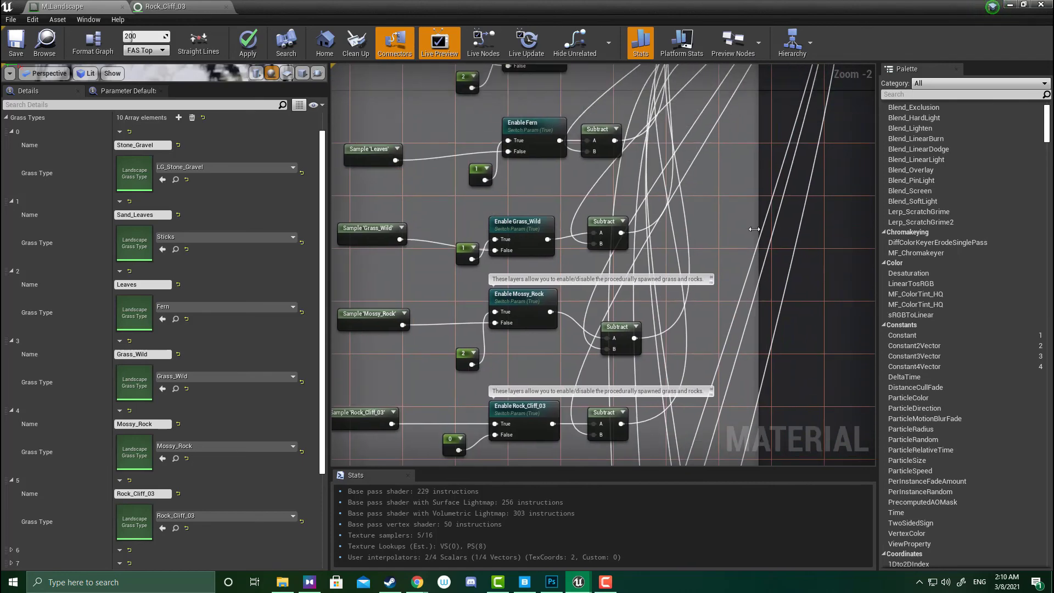
{"action": "right_click_drag", "start_coordinate": [760, 218], "coordinate": [698, 352]}
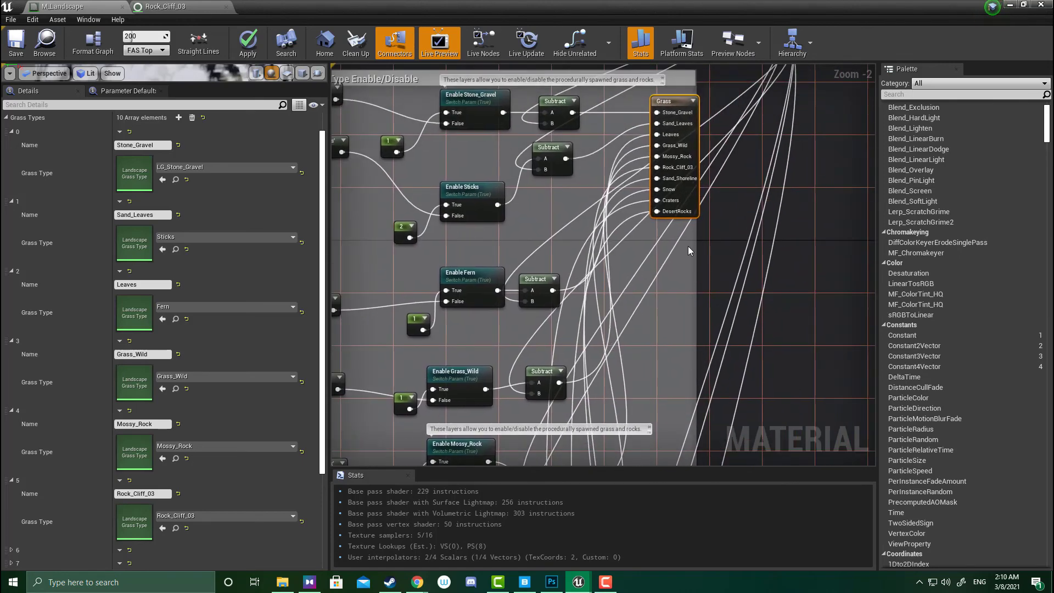
{"action": "right_click_drag", "start_coordinate": [699, 297], "coordinate": [745, 117]}
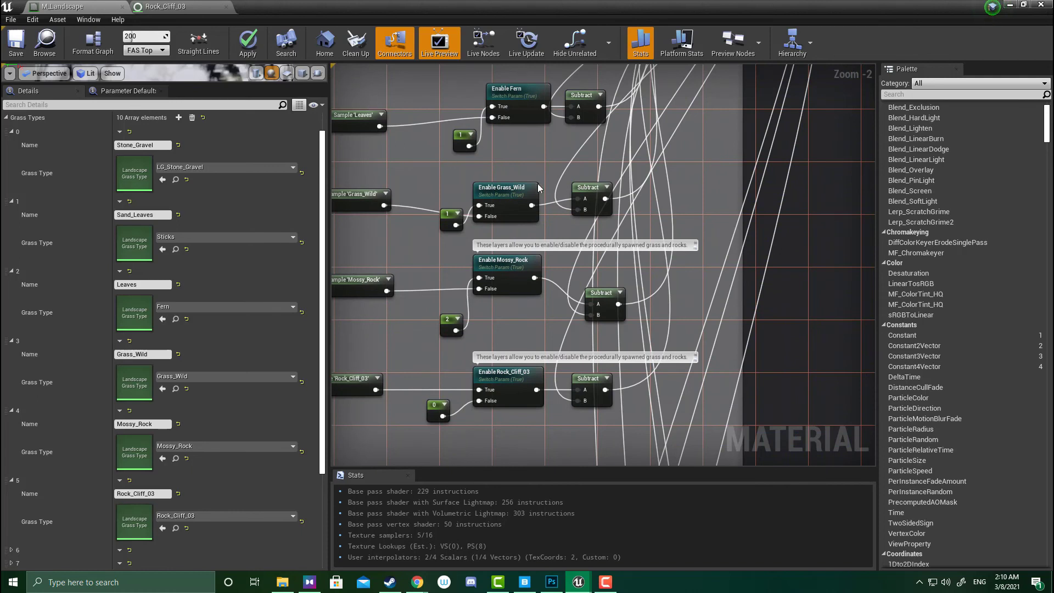
{"action": "right_click_drag", "start_coordinate": [535, 355], "coordinate": [484, 300]}
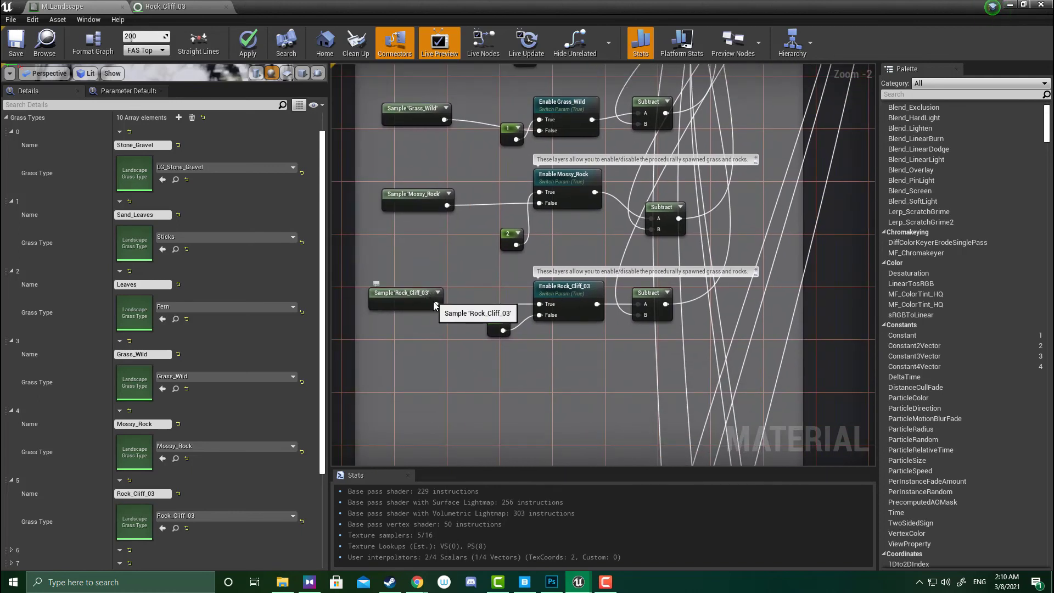
{"action": "left_click_drag", "start_coordinate": [437, 304], "coordinate": [502, 330], "text": "ctrl"}
{"action": "left_click", "coordinate": [494, 330]}
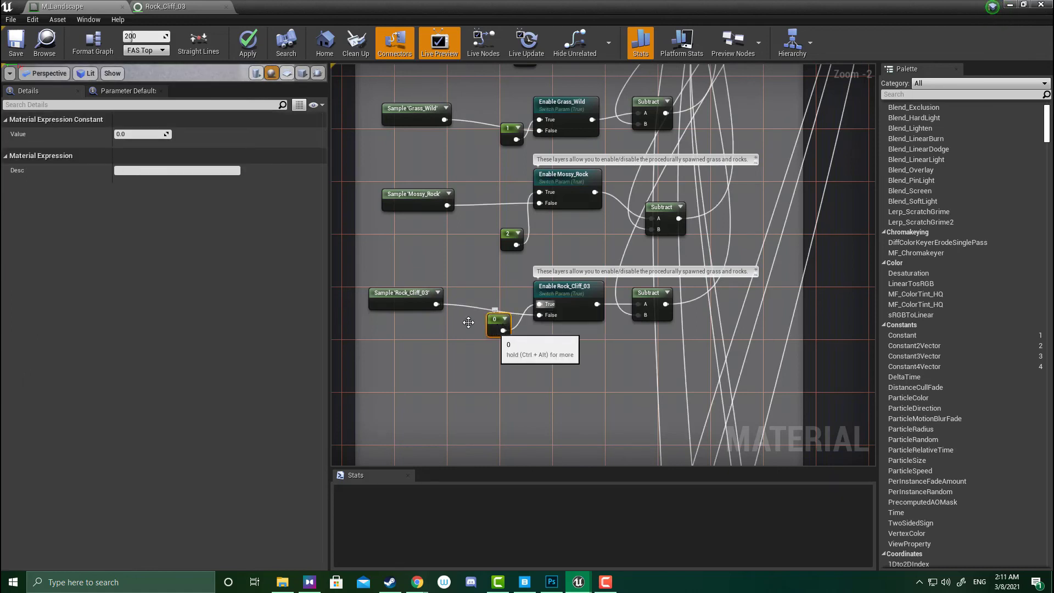